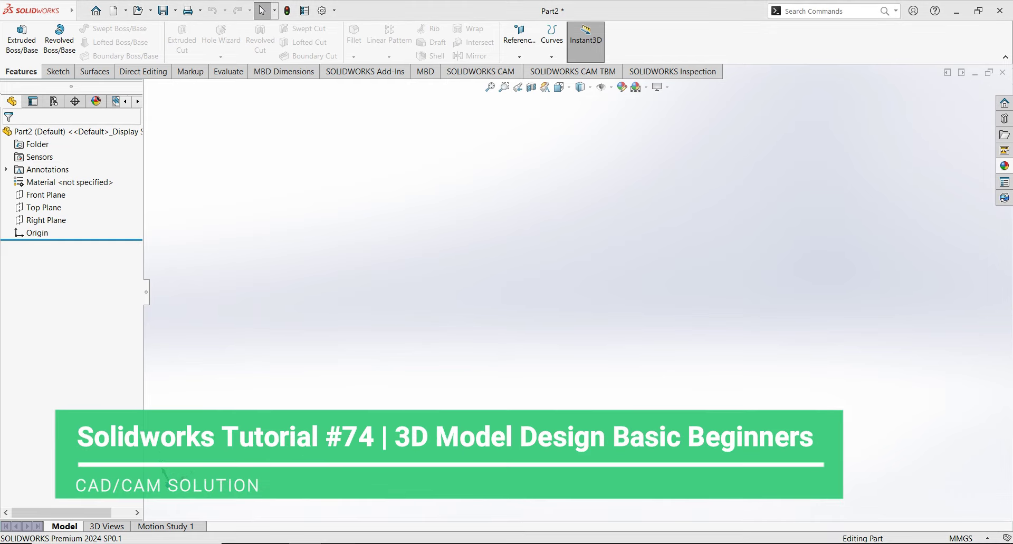
# - Zoom in on the bracket reference drawing in Photos, then return to the empty Part2
pyautogui.scroll(2, 517, 336)
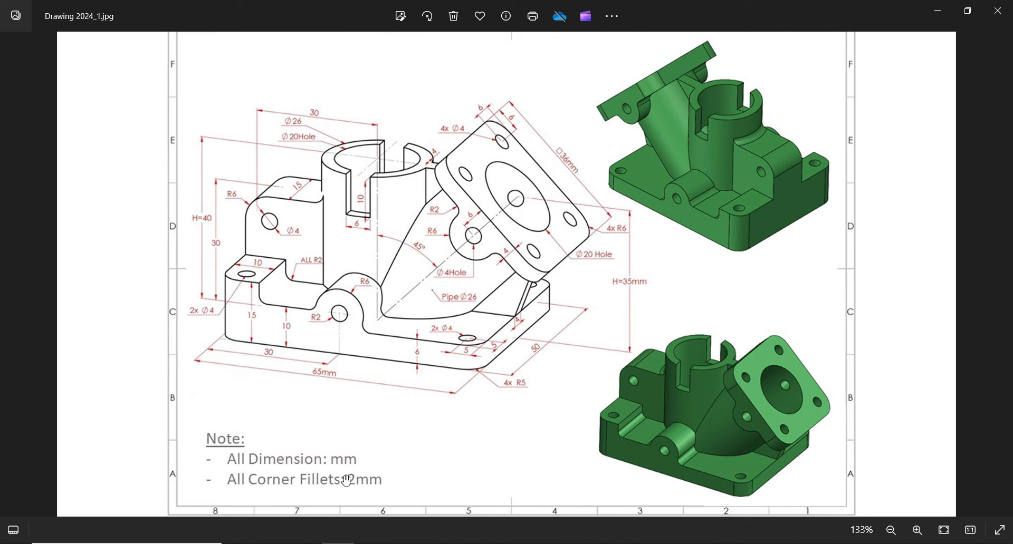
pyautogui.hotkey('alt', 'Tab')
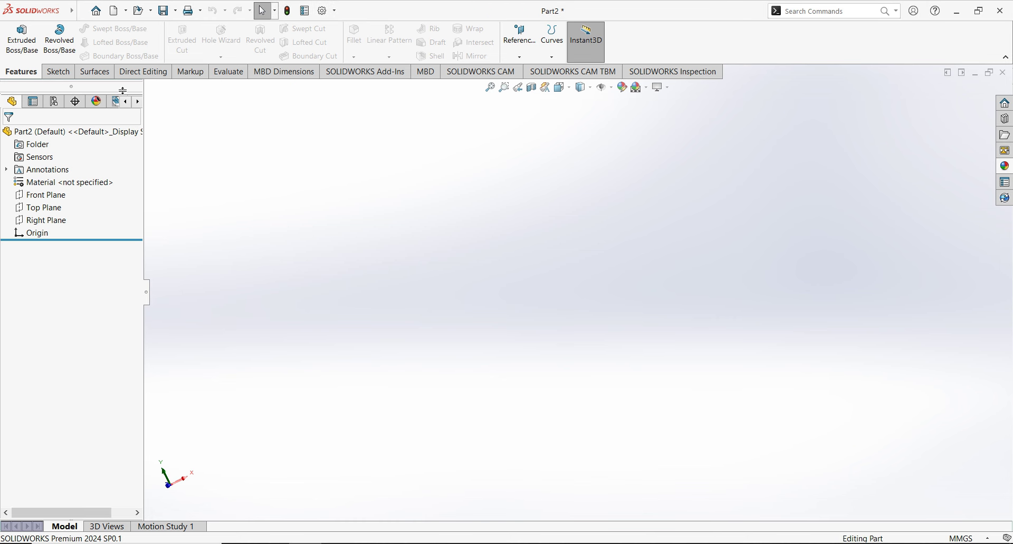
# - Start Sketch1 on the Front Plane and view it in the Bottom orientation
pyautogui.click(66, 76)
pyautogui.click(15, 46)
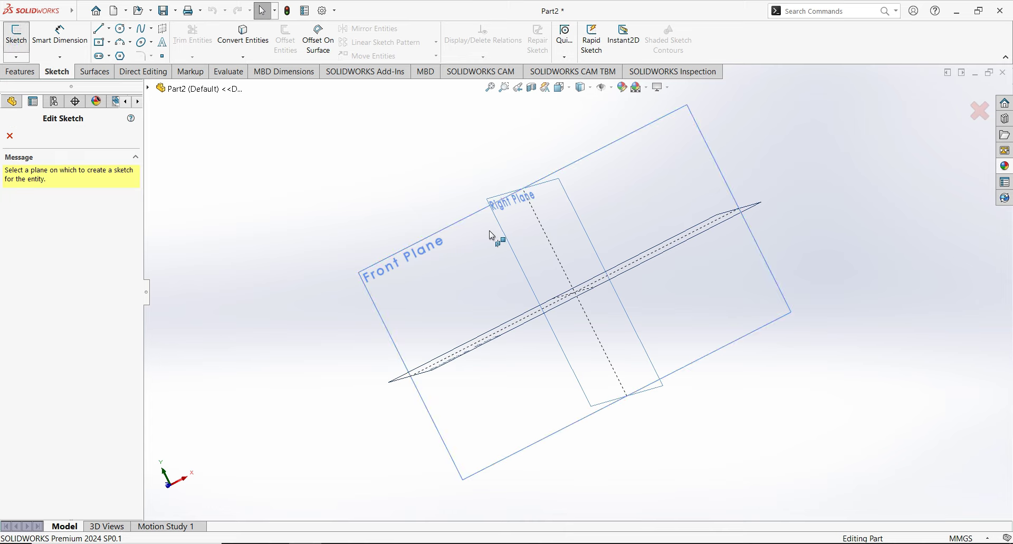
pyautogui.moveTo(335, 276)
pyautogui.mouseDown(button='middle')
pyautogui.moveTo(373, 347)
pyautogui.moveTo(350, 215)
pyautogui.moveTo(346, 362)
pyautogui.moveTo(373, 242)
pyautogui.moveTo(368, 271)
pyautogui.moveTo(380, 237)
pyautogui.moveTo(413, 253)
pyautogui.mouseUp(button='middle')
pyautogui.click(431, 215)
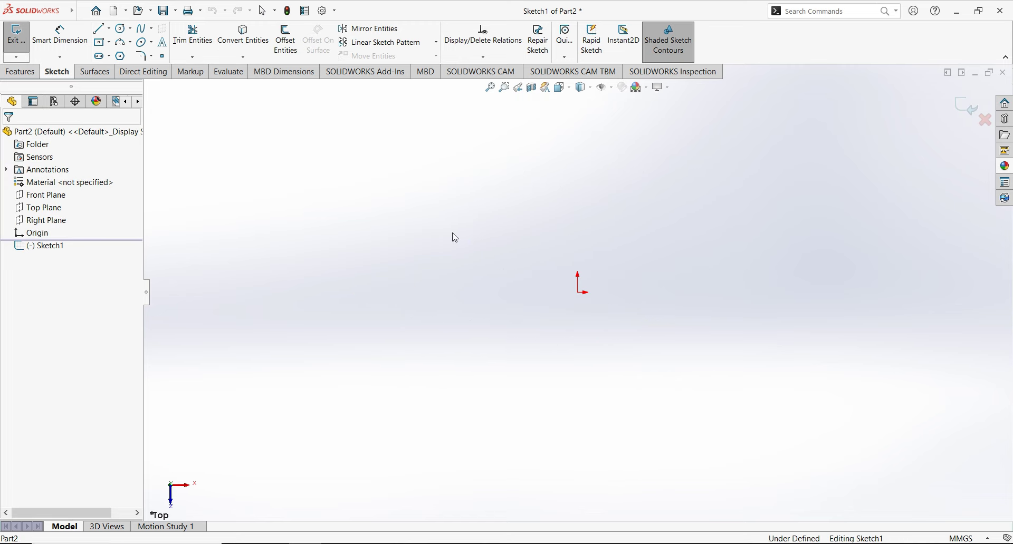
pyautogui.click(572, 93)
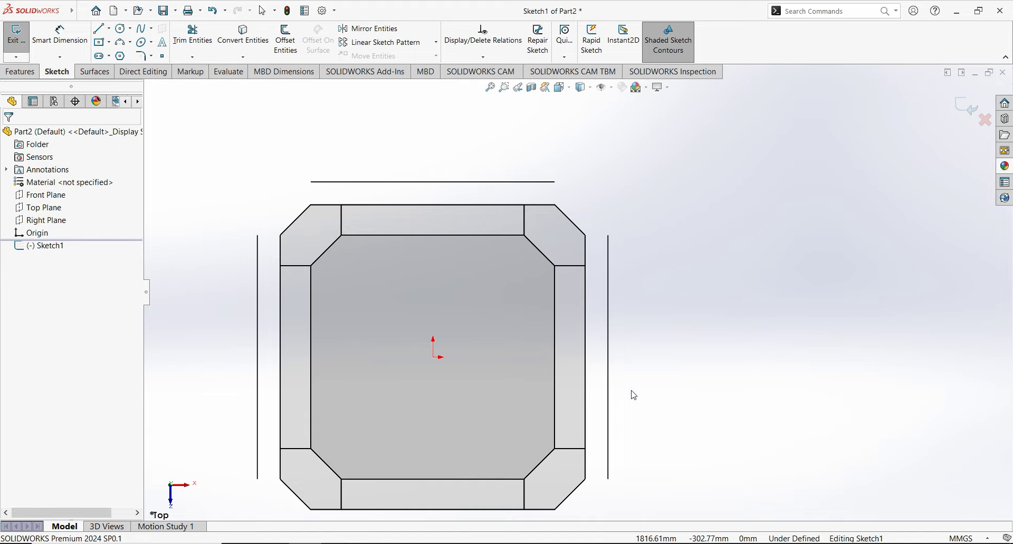
pyautogui.moveTo(631, 395)
pyautogui.mouseDown(button='middle')
pyautogui.moveTo(633, 197)
pyautogui.moveTo(657, 314)
pyautogui.moveTo(645, 316)
pyautogui.moveTo(636, 198)
pyautogui.mouseUp(button='middle')
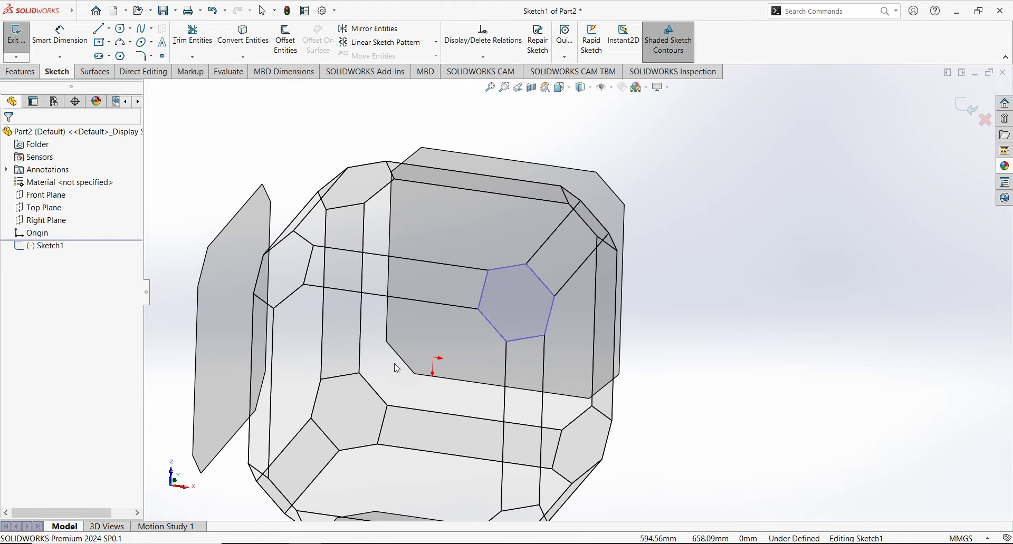
pyautogui.click(379, 384)
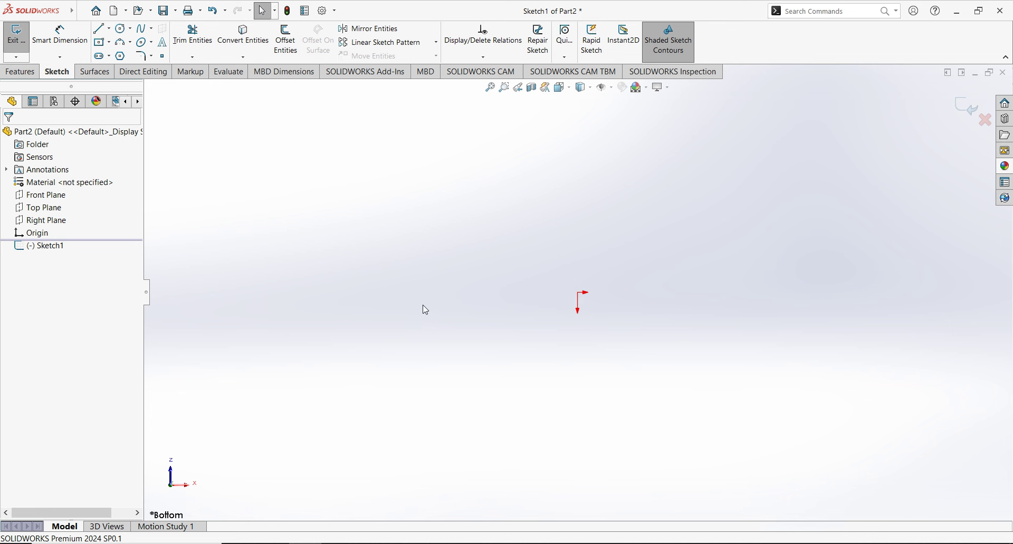
# - Draw the stepped left part of the profile with lines: bottom, tall left edge, top, step, ledge
pyautogui.click(100, 29)
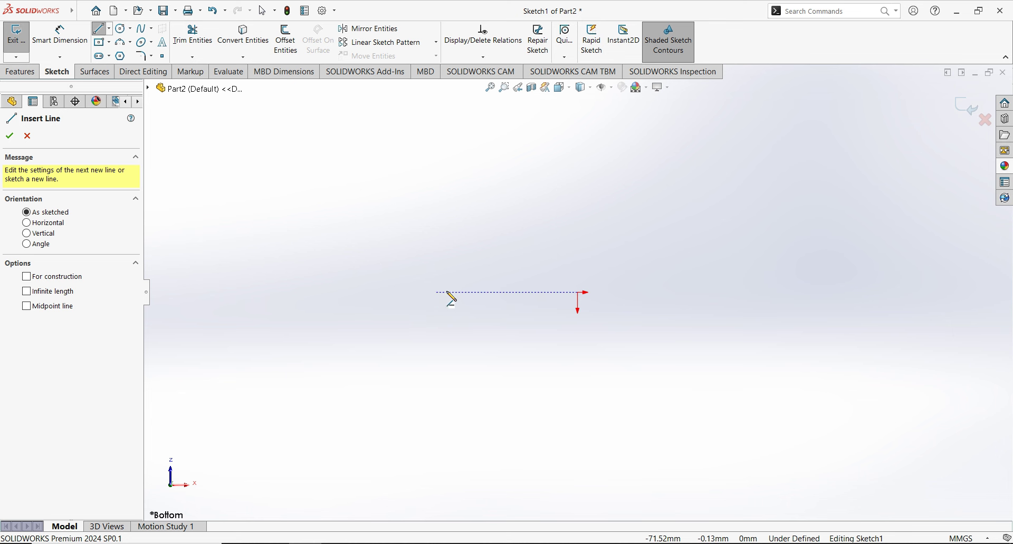
pyautogui.click(783, 293)
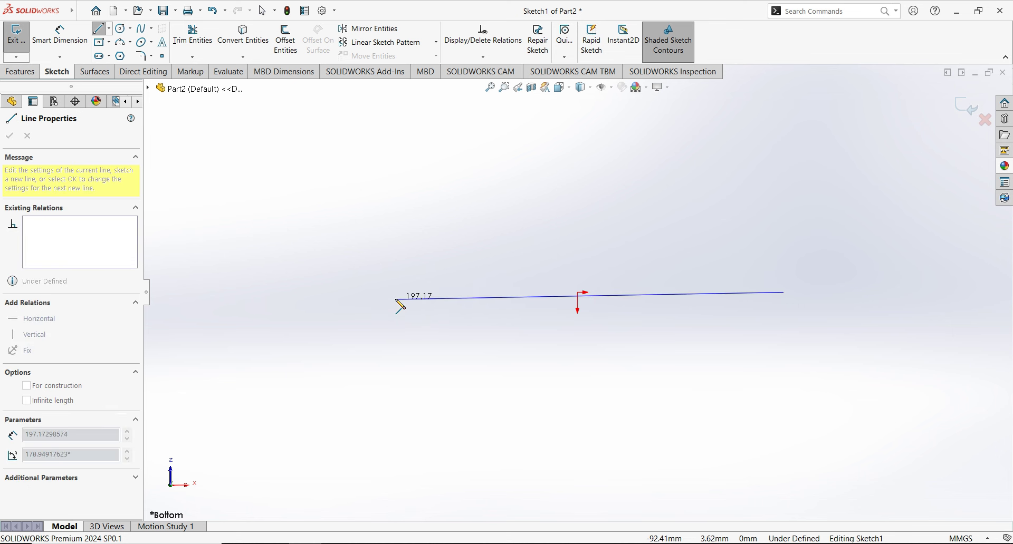
pyautogui.click(399, 292)
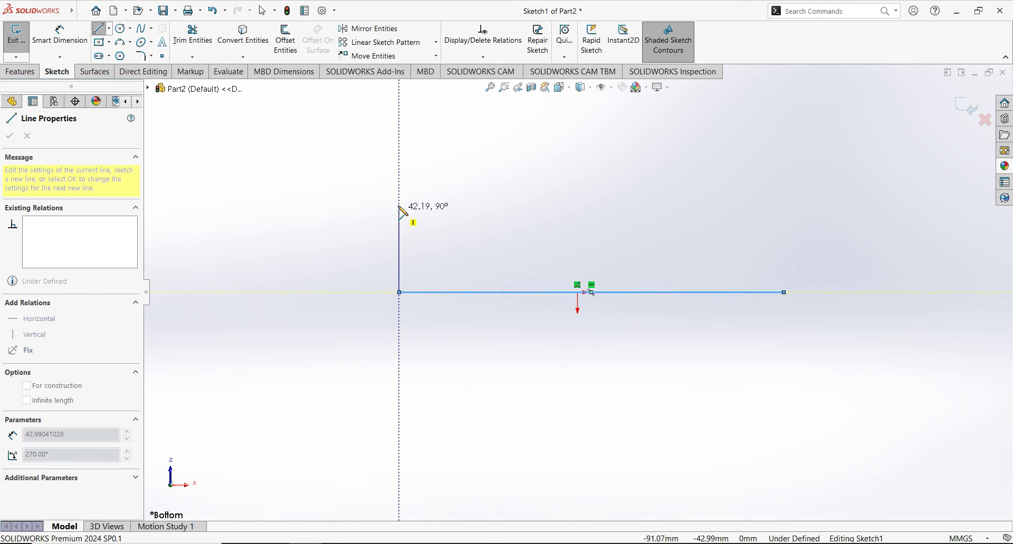
pyautogui.click(400, 190)
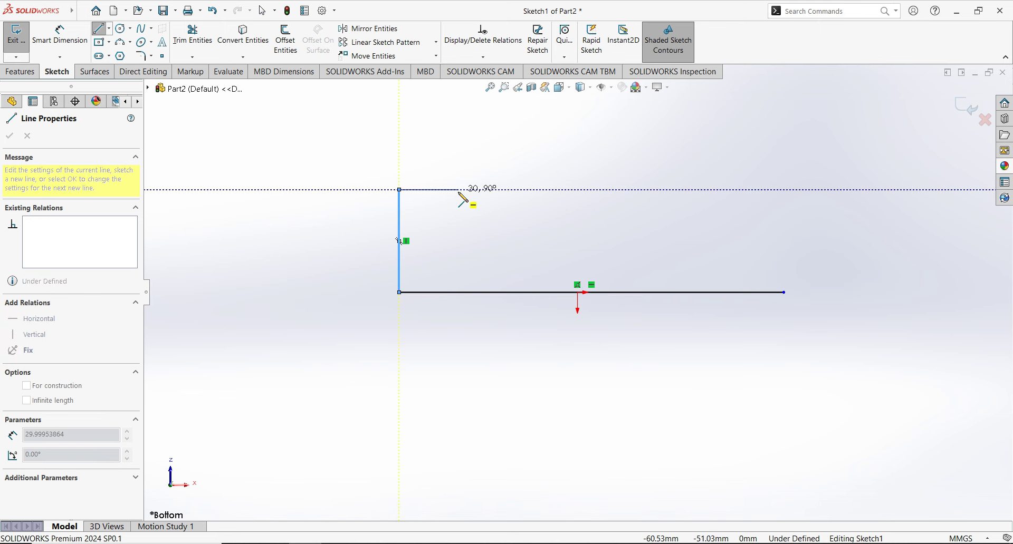
pyautogui.click(457, 190)
pyautogui.click(458, 222)
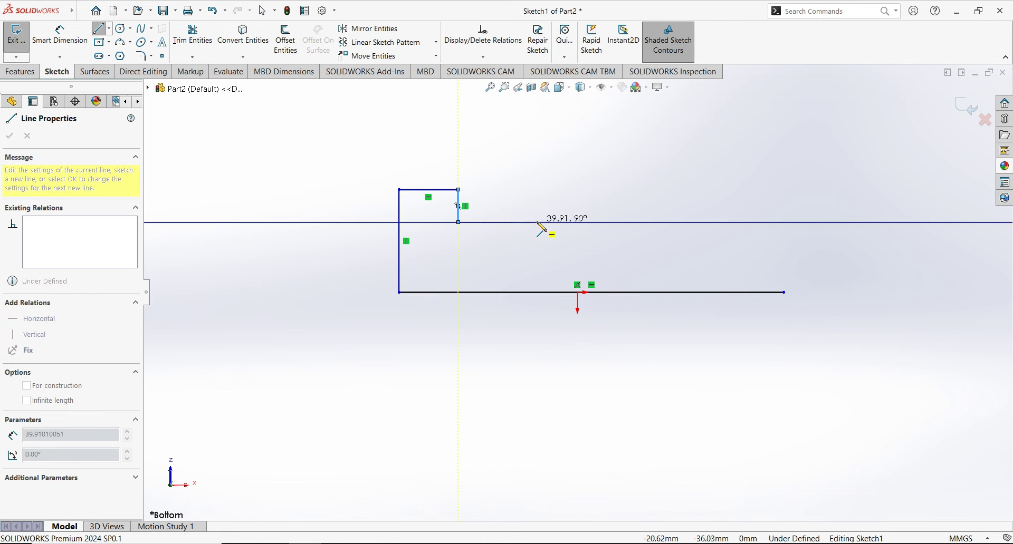
pyautogui.click(537, 222)
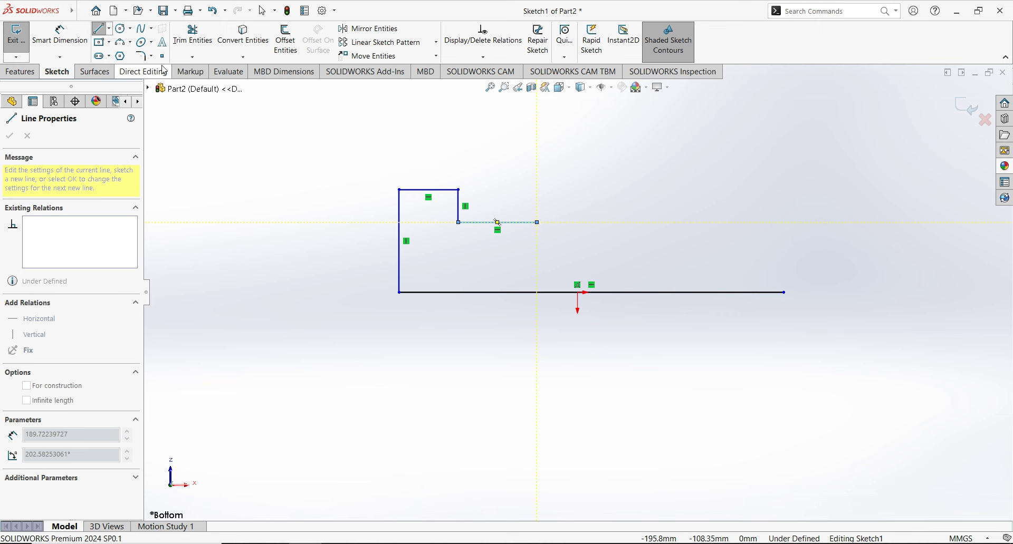
# - Add a half-circle three-point arc from the ledge, then close the outline with the right ledge
pyautogui.click(126, 46)
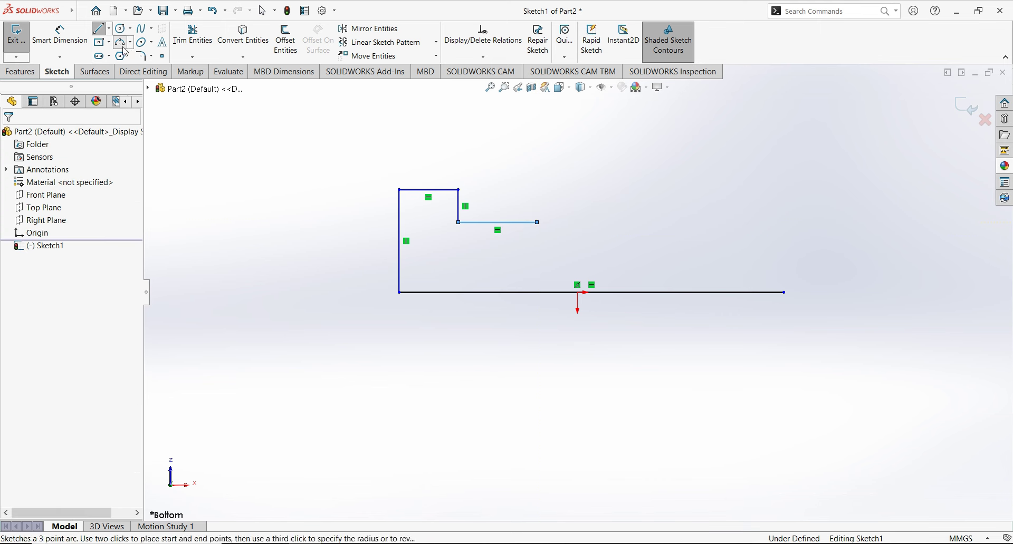
pyautogui.click(537, 222)
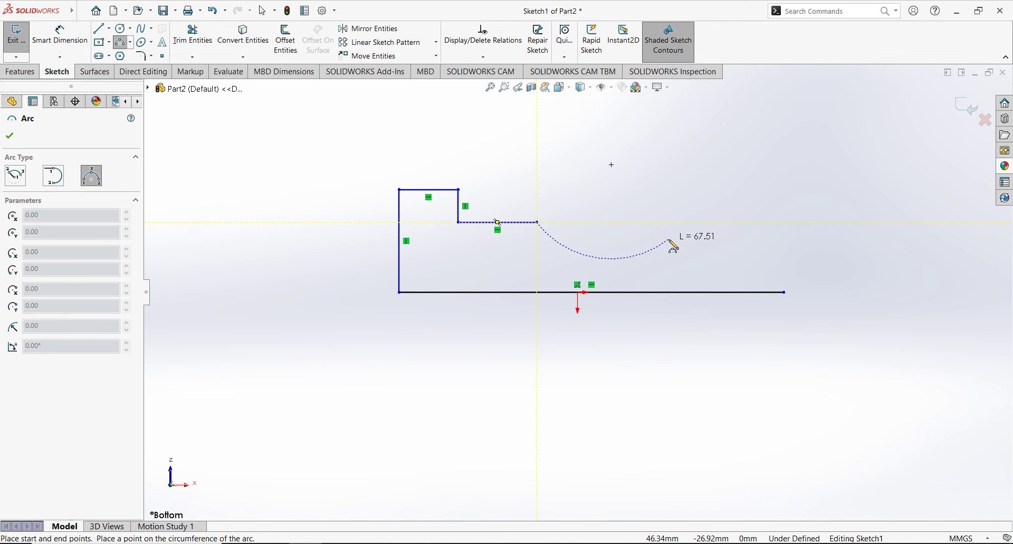
pyautogui.click(669, 239)
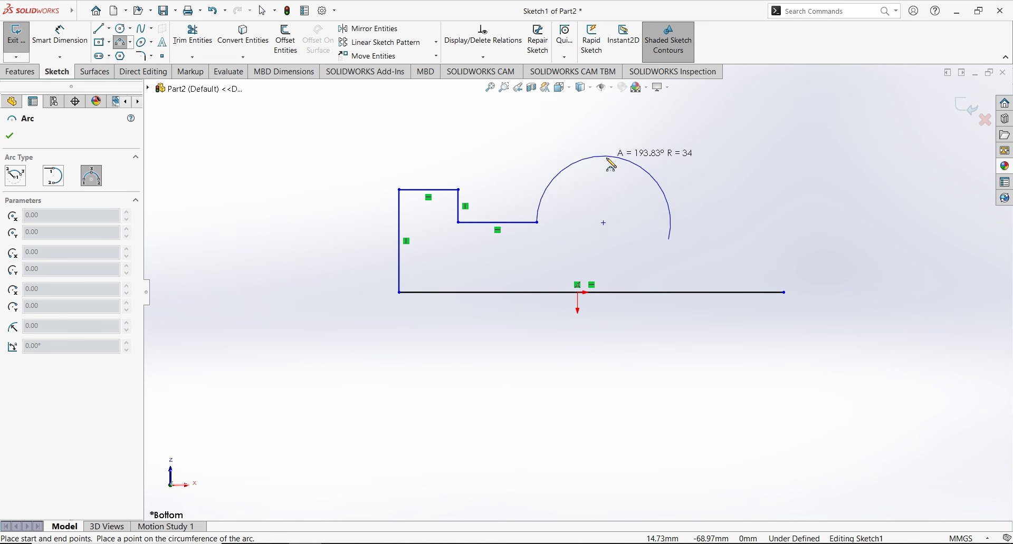
pyautogui.click(612, 166)
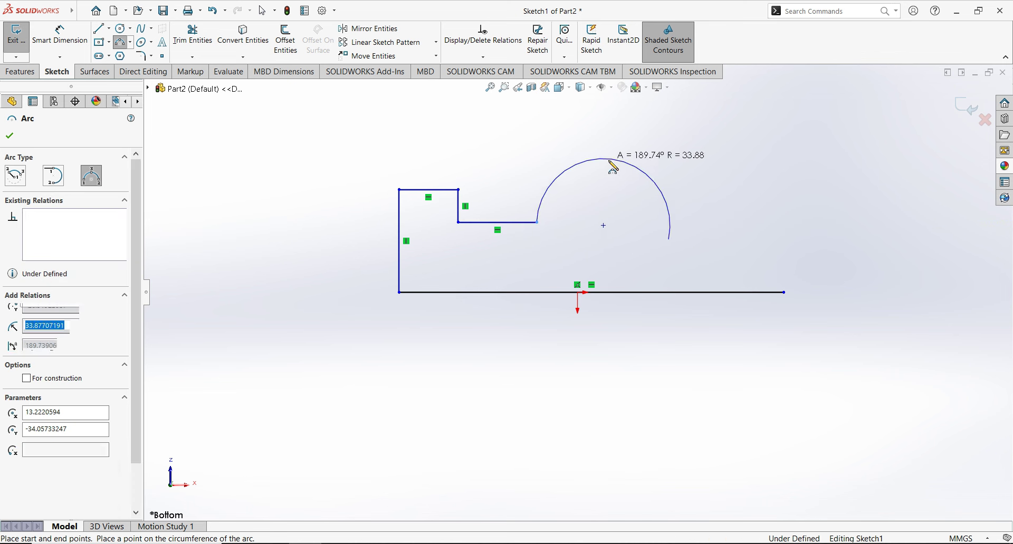
pyautogui.click(102, 32)
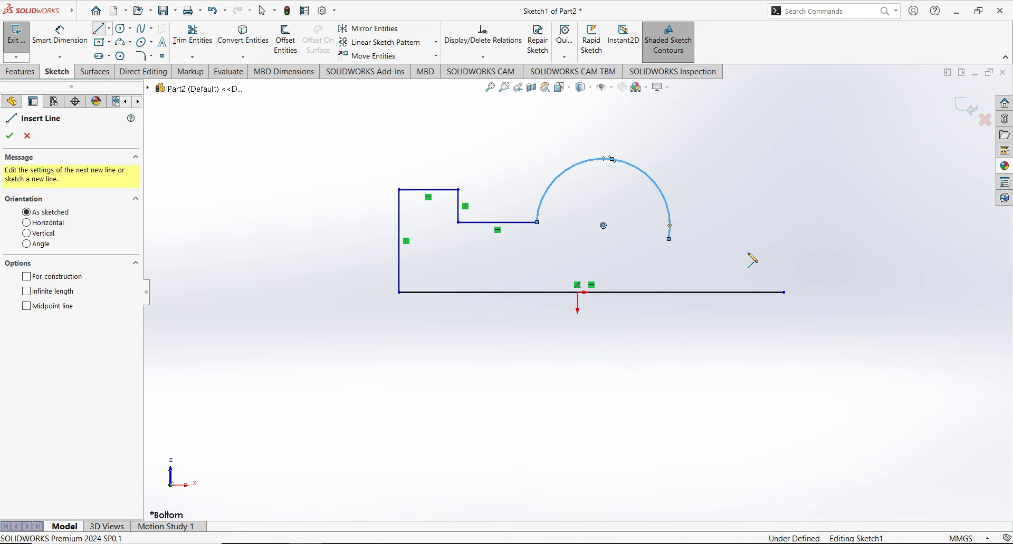
pyautogui.click(669, 239)
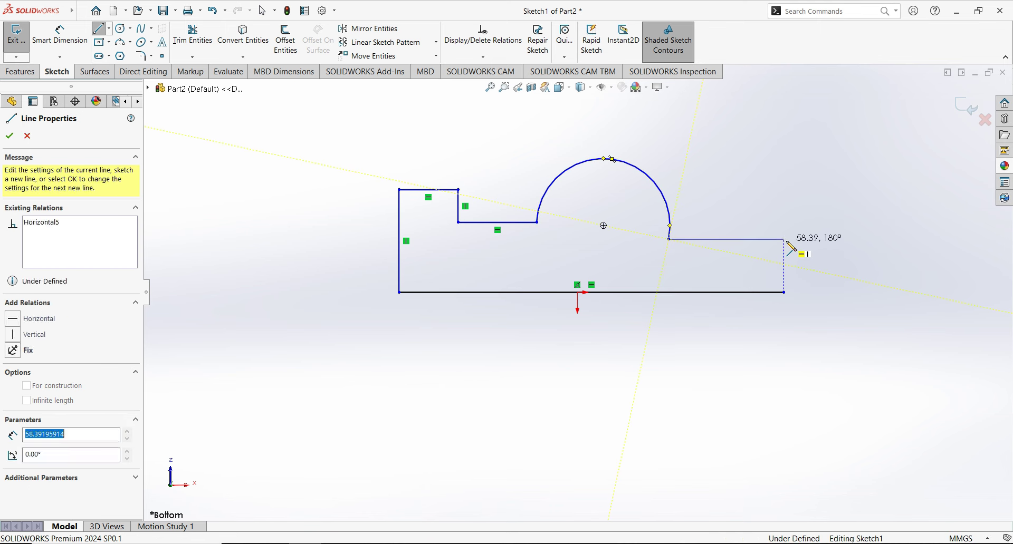
pyautogui.click(784, 239)
pyautogui.click(784, 293)
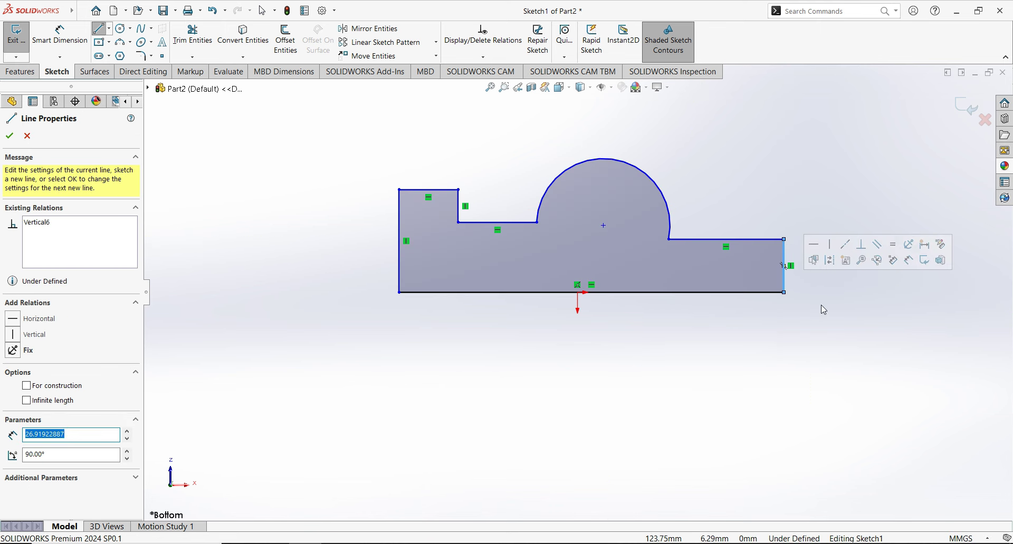
pyautogui.press('Escape')
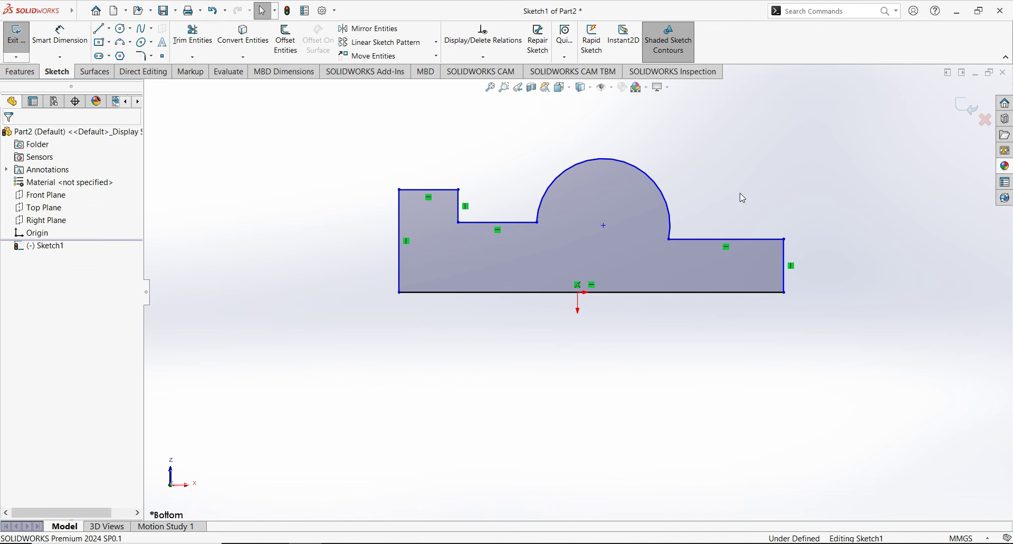
# - Make the arc's centre and left endpoint horizontal
pyautogui.click(604, 226)
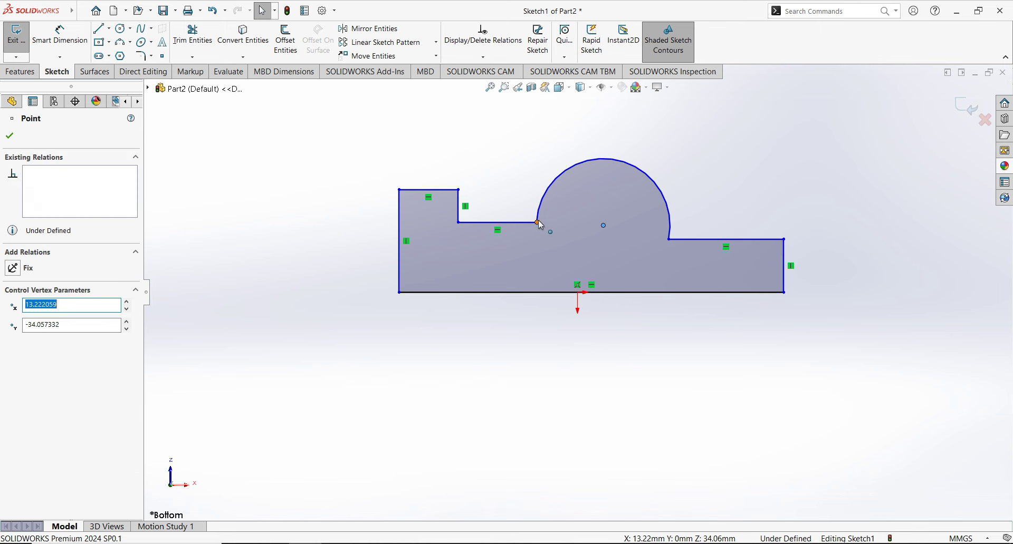
pyautogui.keyDown('ctrl'); pyautogui.click(537, 223); pyautogui.keyUp('ctrl')
pyautogui.click(570, 174)
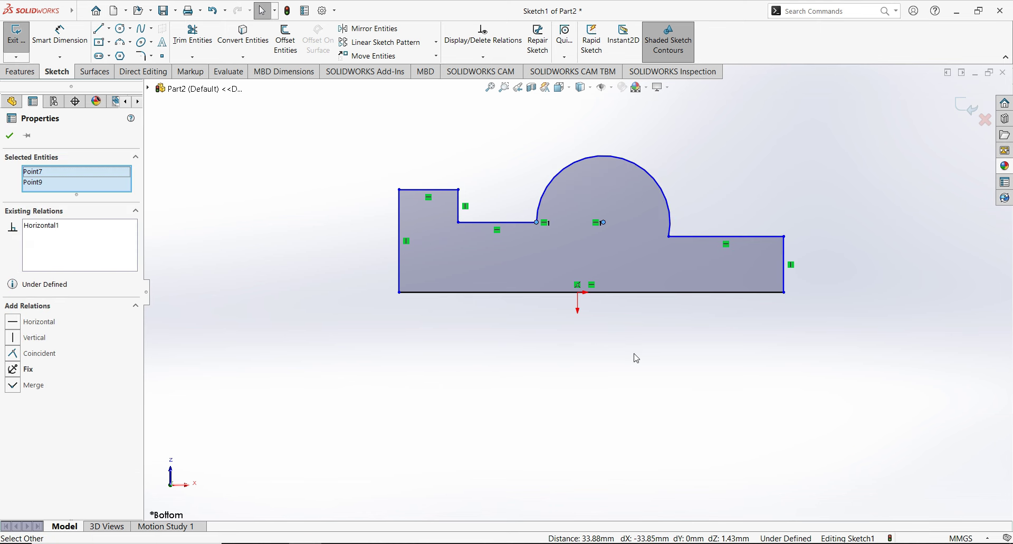
pyautogui.click(633, 337)
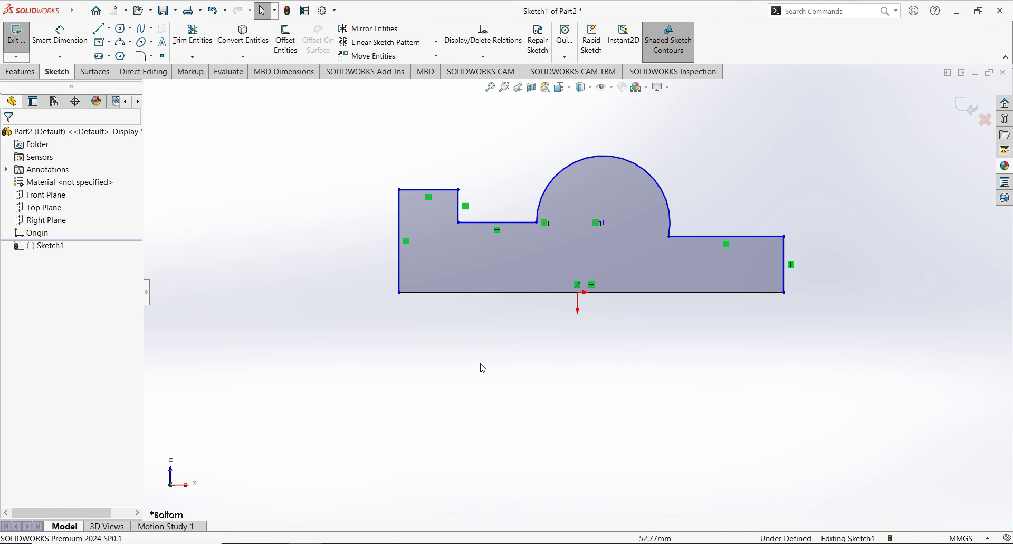
pyautogui.scroll(2, 578, 292)
pyautogui.scroll(-2, 727, 318)
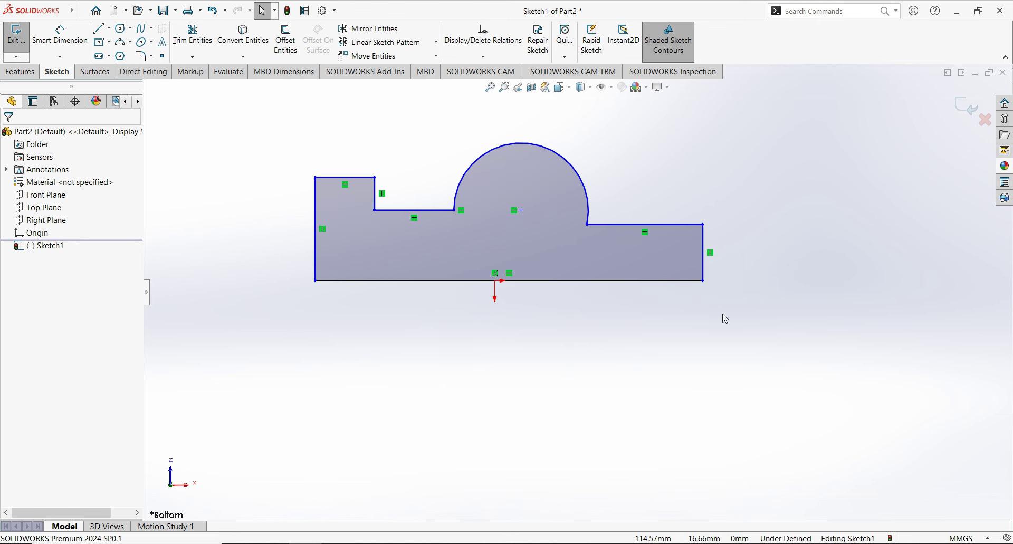
# - Dimension the bottom edge to 65 mm and the arc radius to 6
pyautogui.rightClick(434, 124)
pyautogui.click(597, 117)
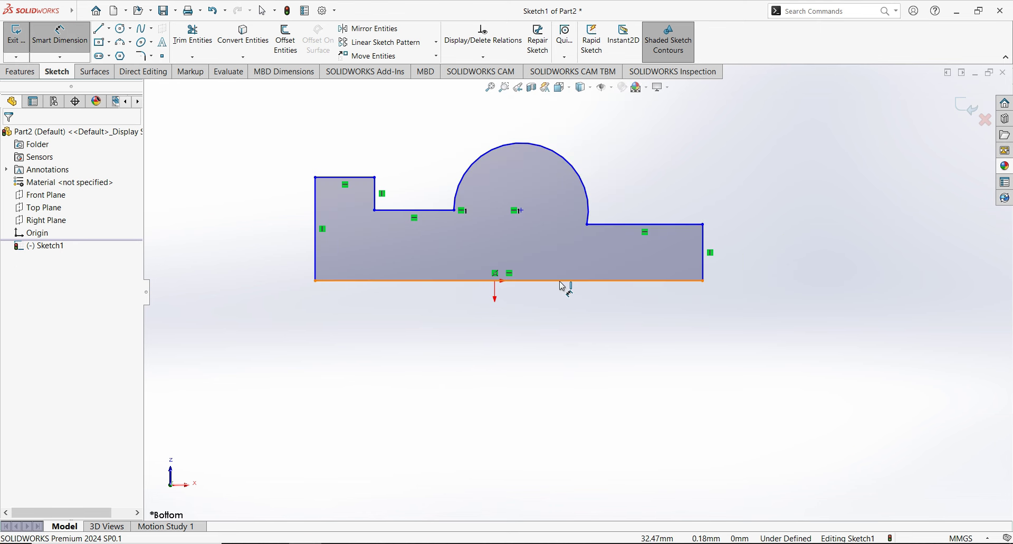
pyautogui.click(563, 286)
pyautogui.click(515, 362)
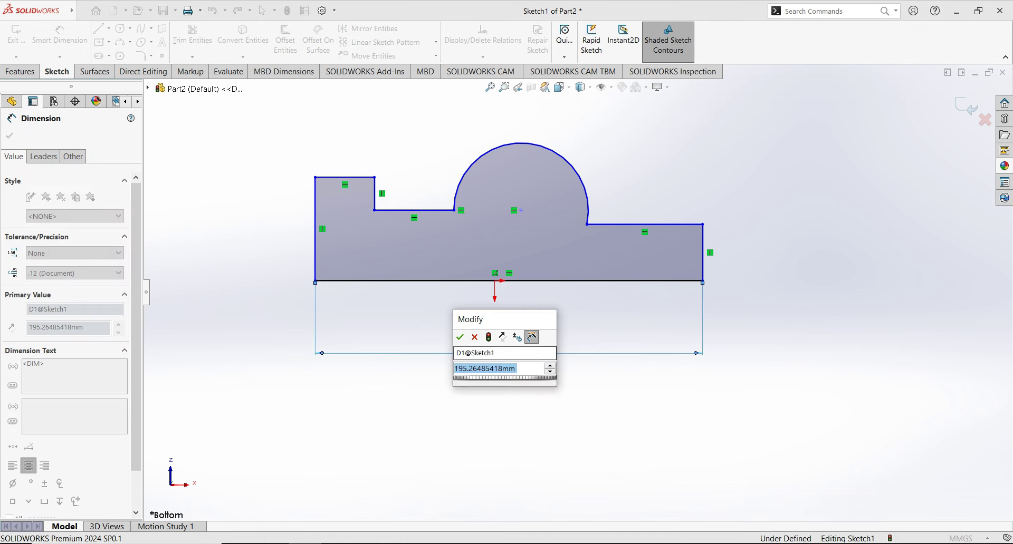
pyautogui.write('65')
pyautogui.press('Return')
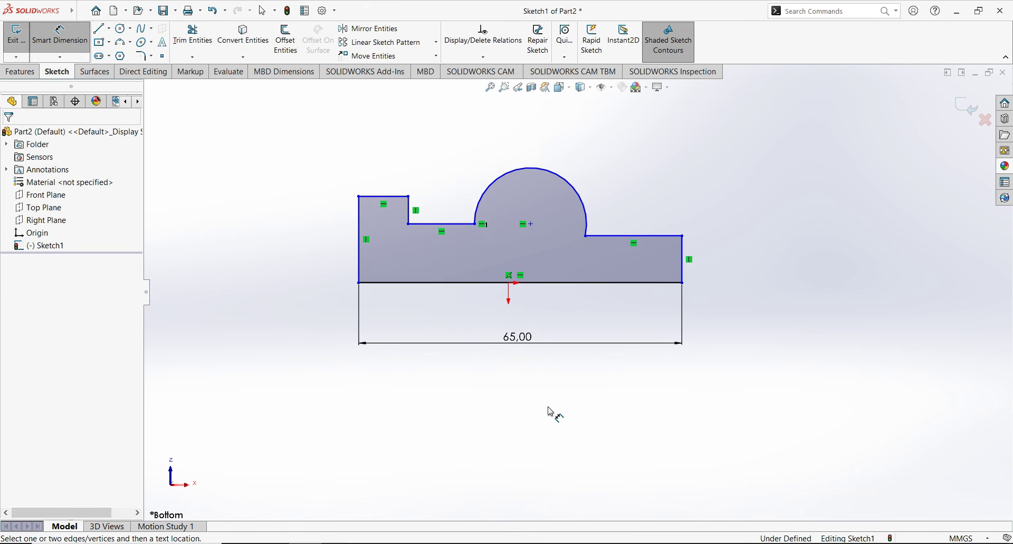
pyautogui.scroll(-1, 560, 140)
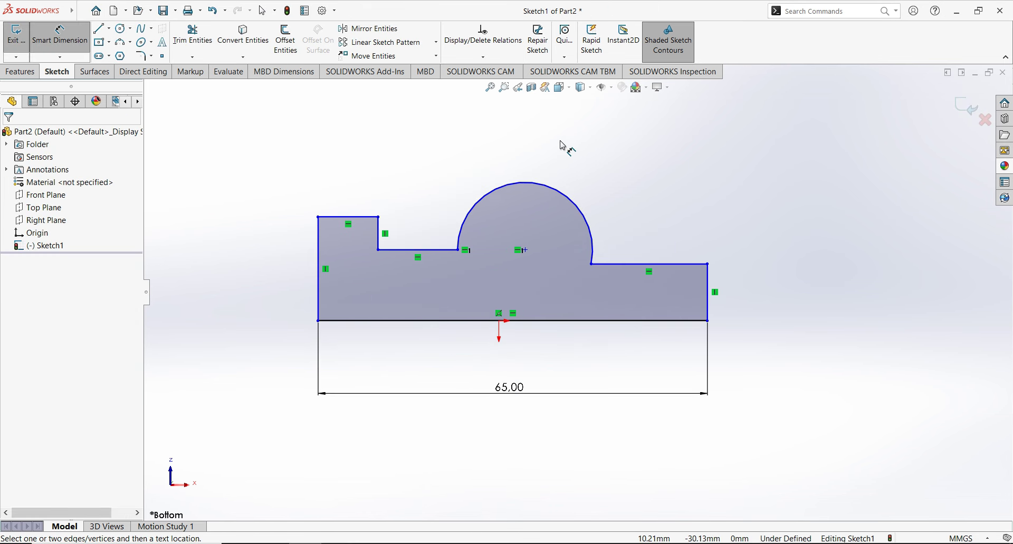
pyautogui.click(570, 200)
pyautogui.click(591, 167)
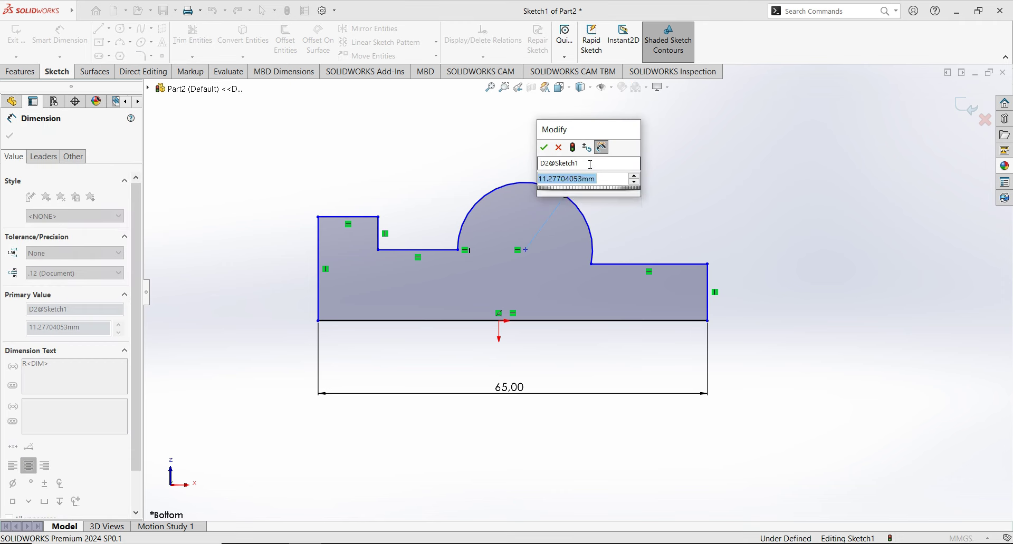
pyautogui.write('6')
pyautogui.press('Return')
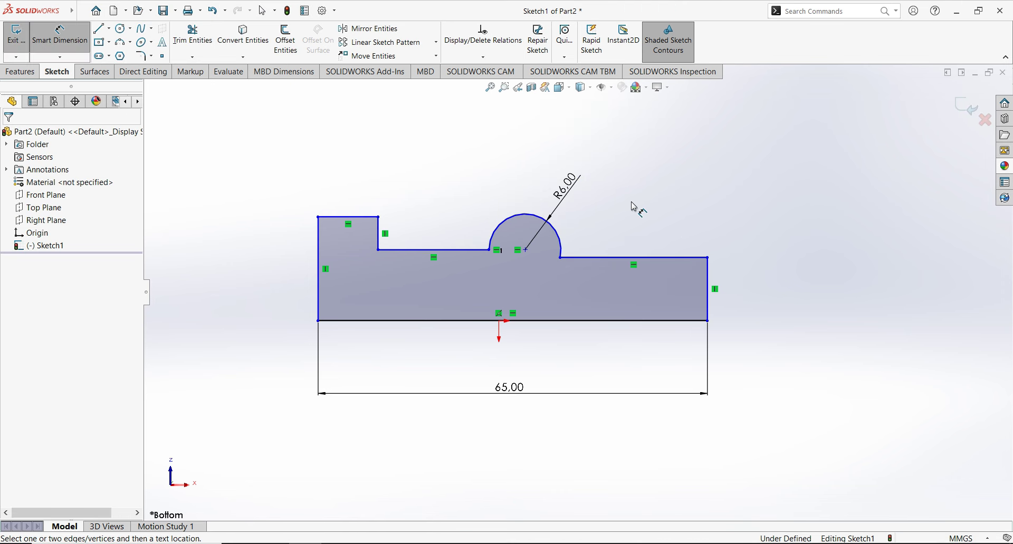
# - Dimension the left edge height to 15 and the step height to 10
pyautogui.click(322, 247)
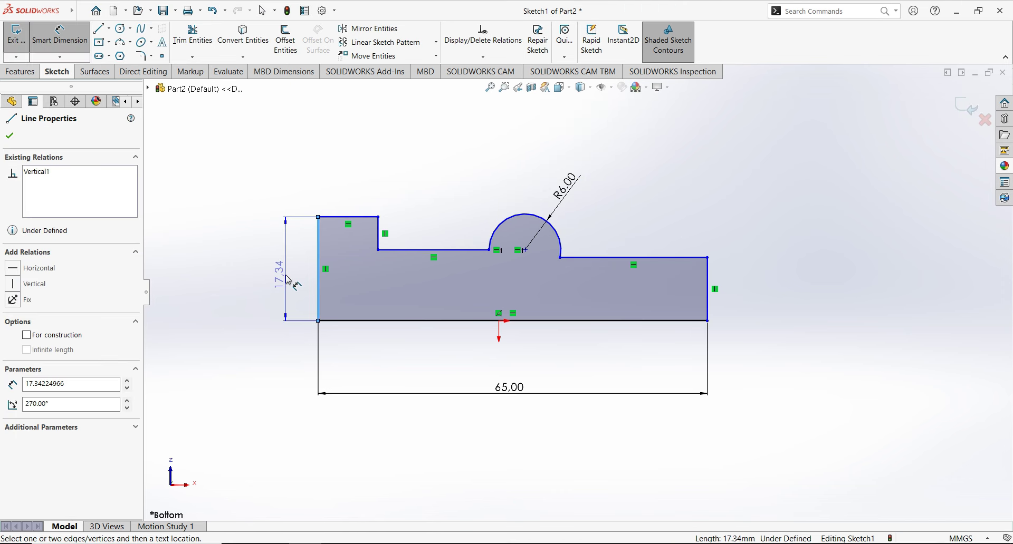
pyautogui.click(289, 271)
pyautogui.write('15')
pyautogui.press('Return')
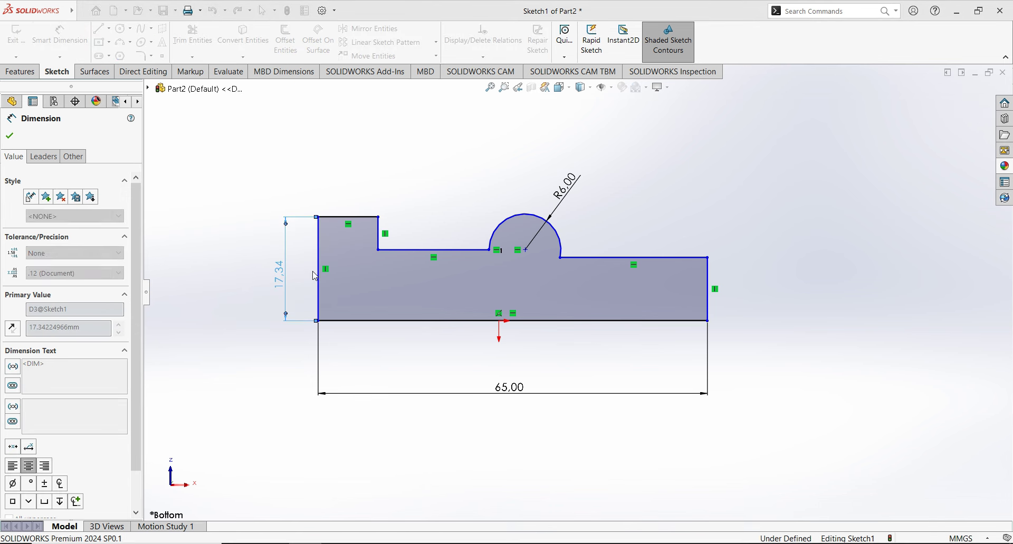
pyautogui.click(449, 265)
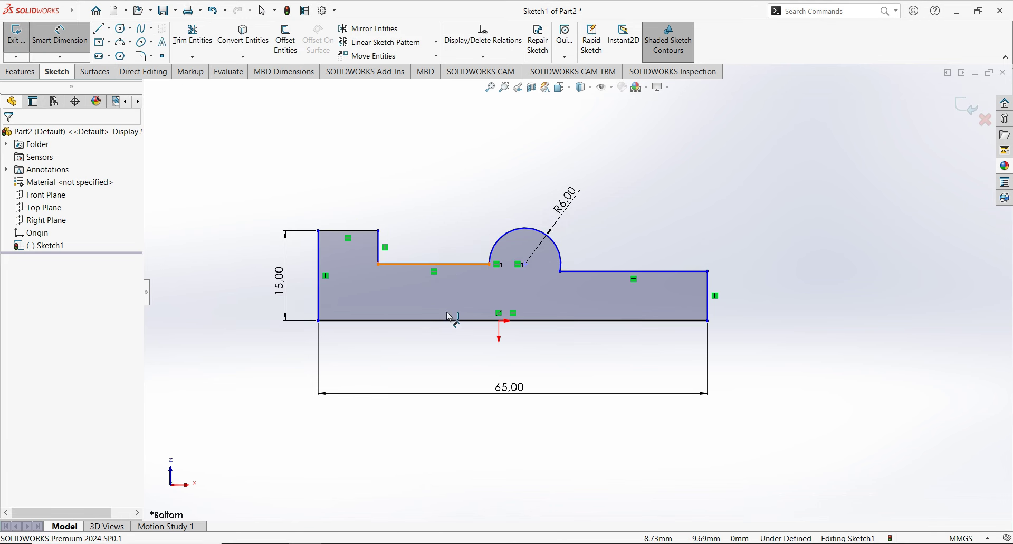
pyautogui.click(453, 320)
pyautogui.click(423, 299)
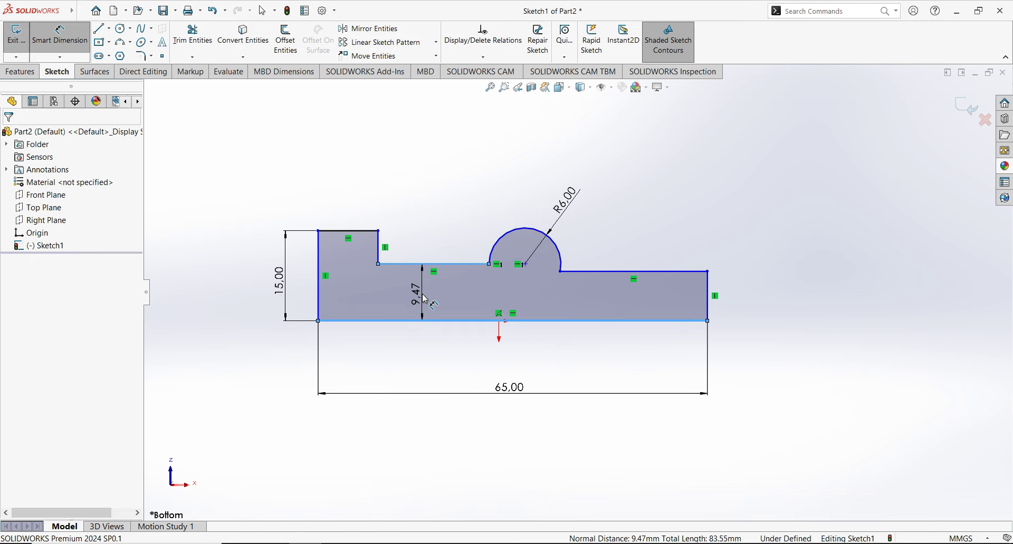
pyautogui.write('10')
pyautogui.press('Return')
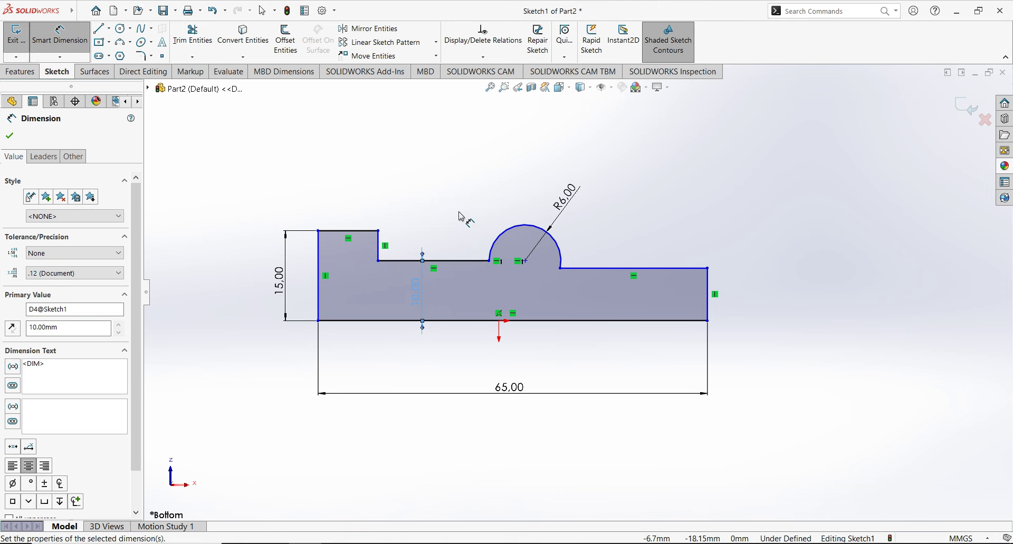
# - Dimension the right end height to 6 and the top ledge width to 10
pyautogui.click(708, 285)
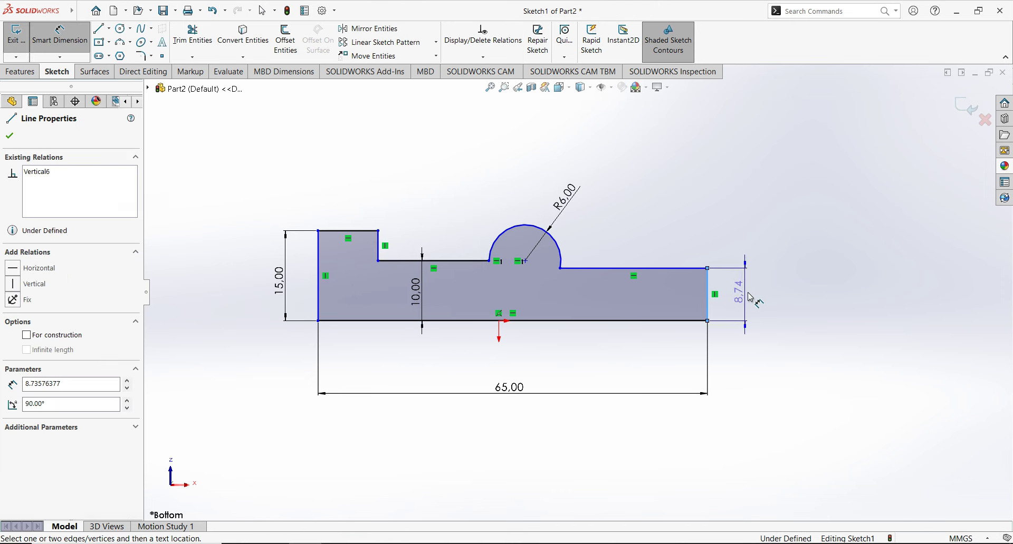
pyautogui.click(747, 296)
pyautogui.write('6')
pyautogui.press('Return')
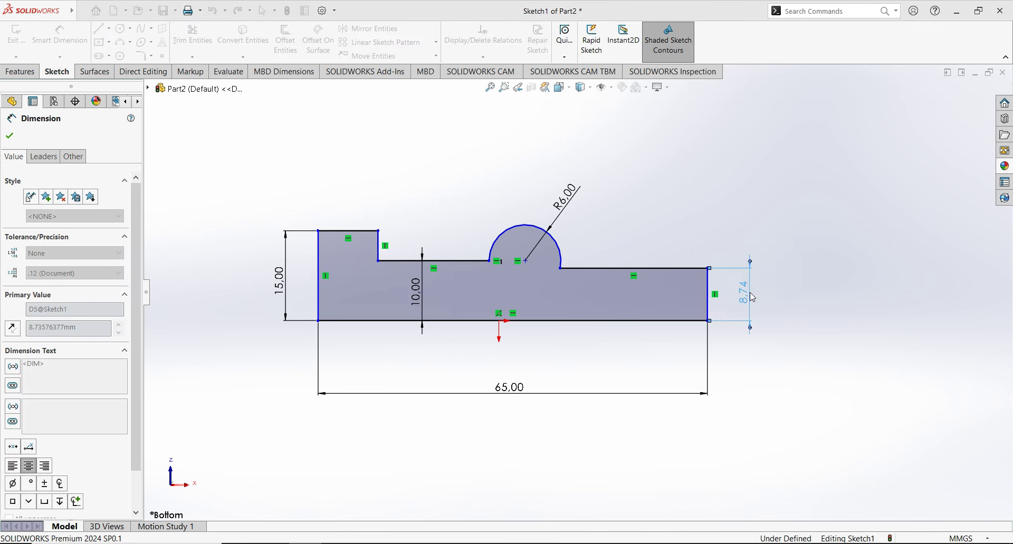
pyautogui.click(361, 230)
pyautogui.click(355, 208)
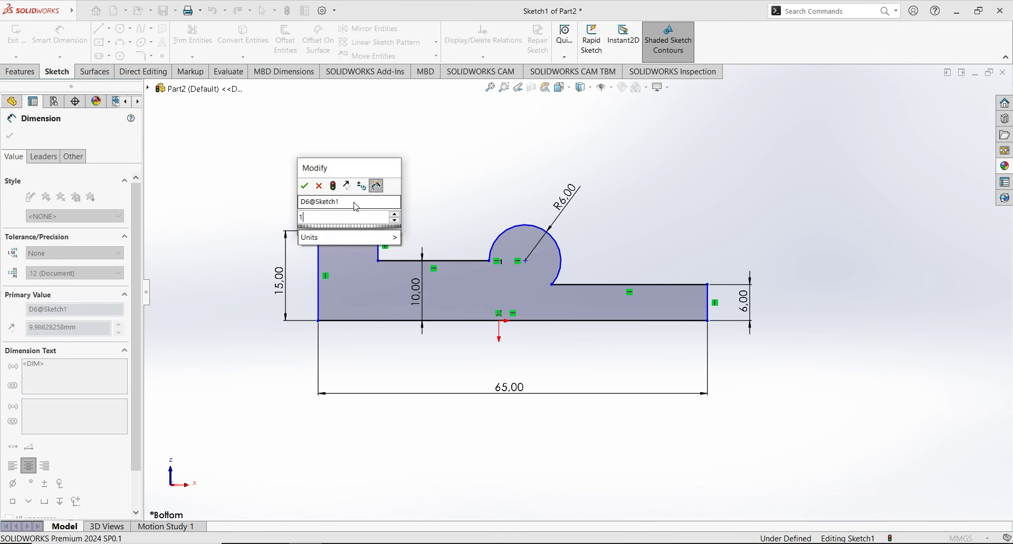
pyautogui.write('10')
pyautogui.press('Return')
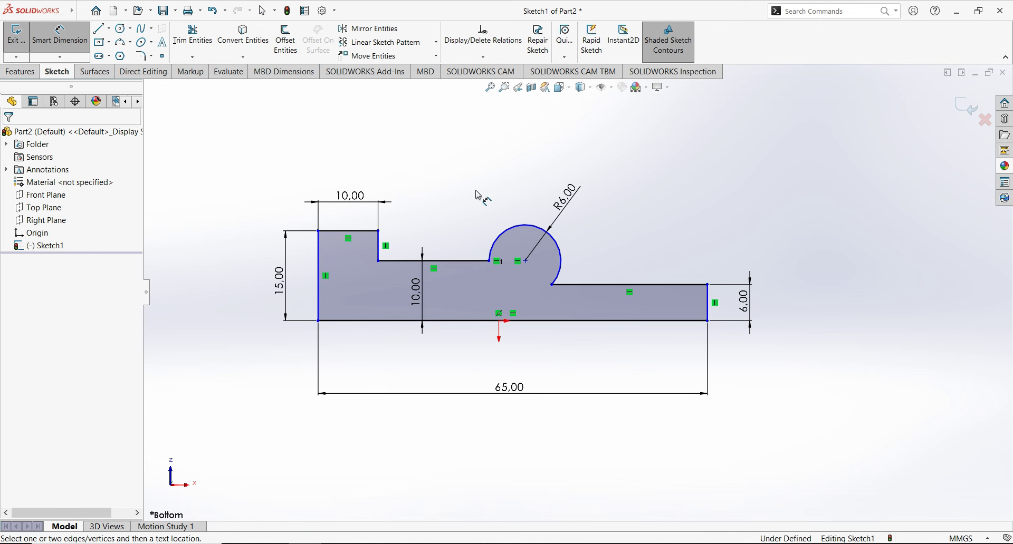
pyautogui.press('Escape')
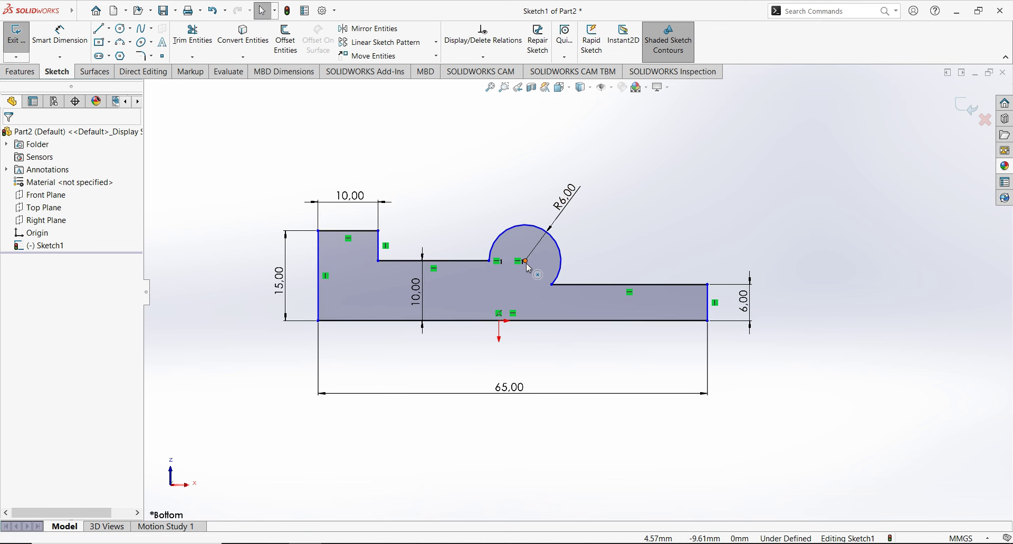
# - Add a Vertical relation between the arc centre and the origin
pyautogui.click(526, 262)
pyautogui.click(499, 320)
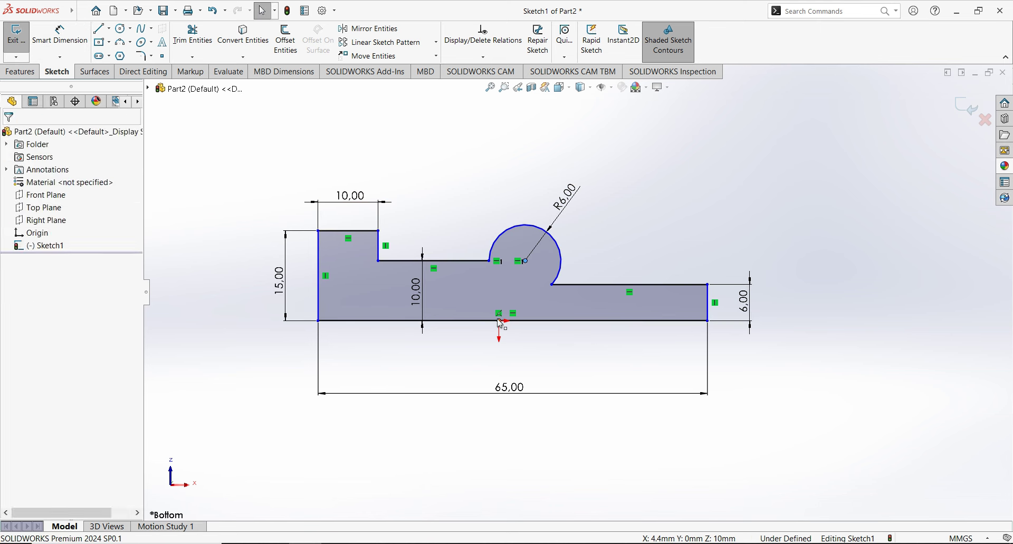
pyautogui.keyDown('ctrl'); pyautogui.click(525, 261); pyautogui.keyUp('ctrl')
pyautogui.click(543, 271)
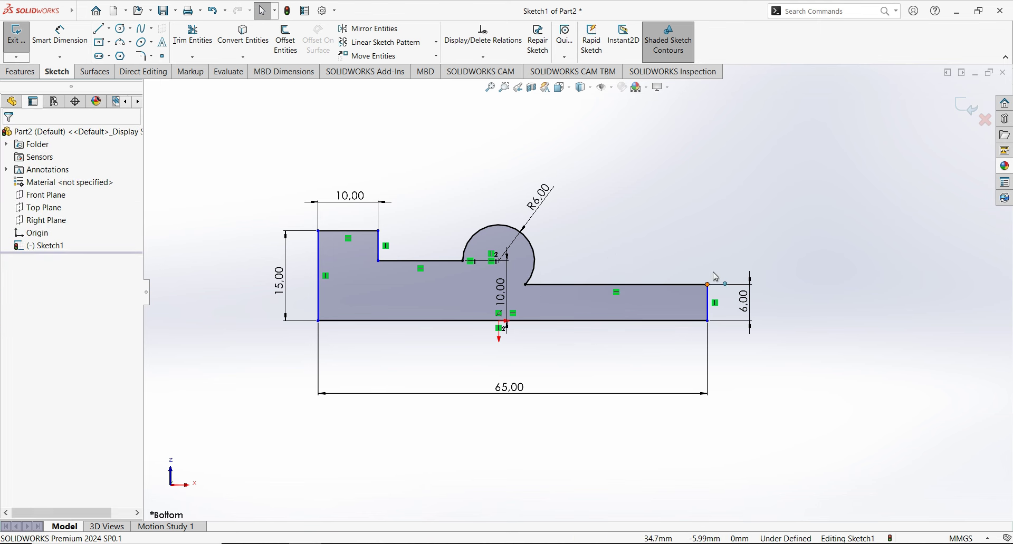
# - Drag the right end corner to reposition the profile and recheck the reference drawing
pyautogui.moveTo(708, 285)
pyautogui.mouseDown()
pyautogui.moveTo(712, 244)
pyautogui.moveTo(644, 245)
pyautogui.mouseUp()
pyautogui.press('Escape')
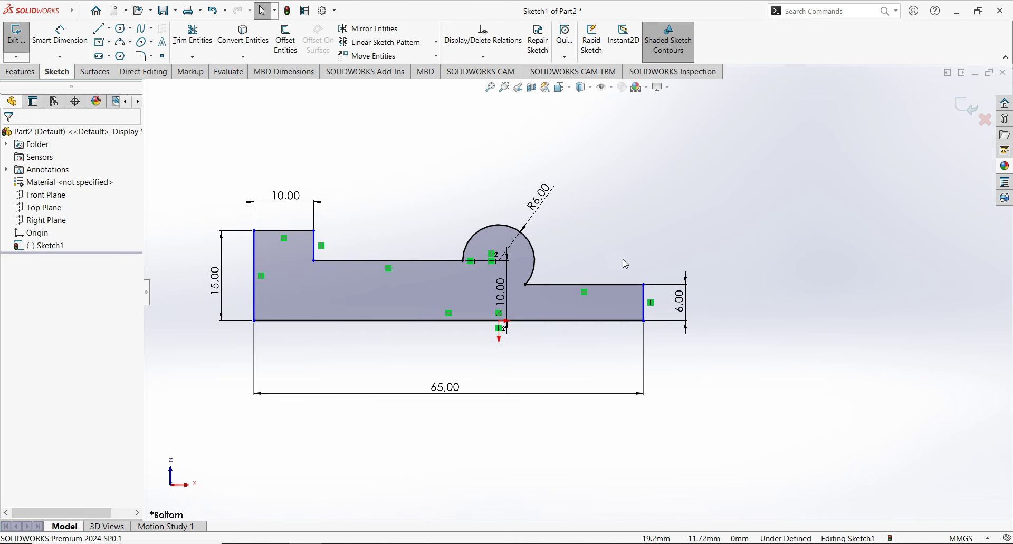
pyautogui.moveTo(649, 287); pyautogui.dragTo(674, 228)
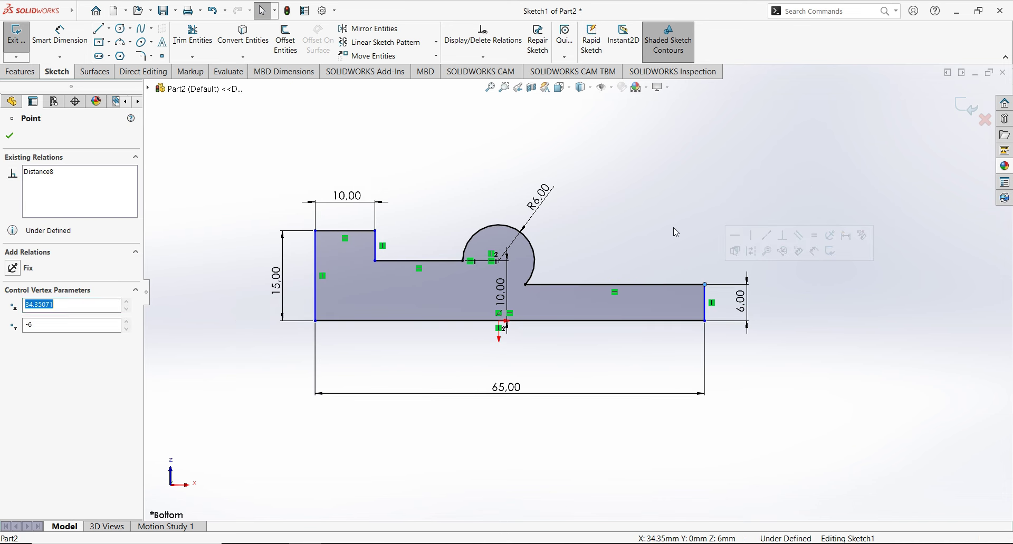
pyautogui.press('Escape')
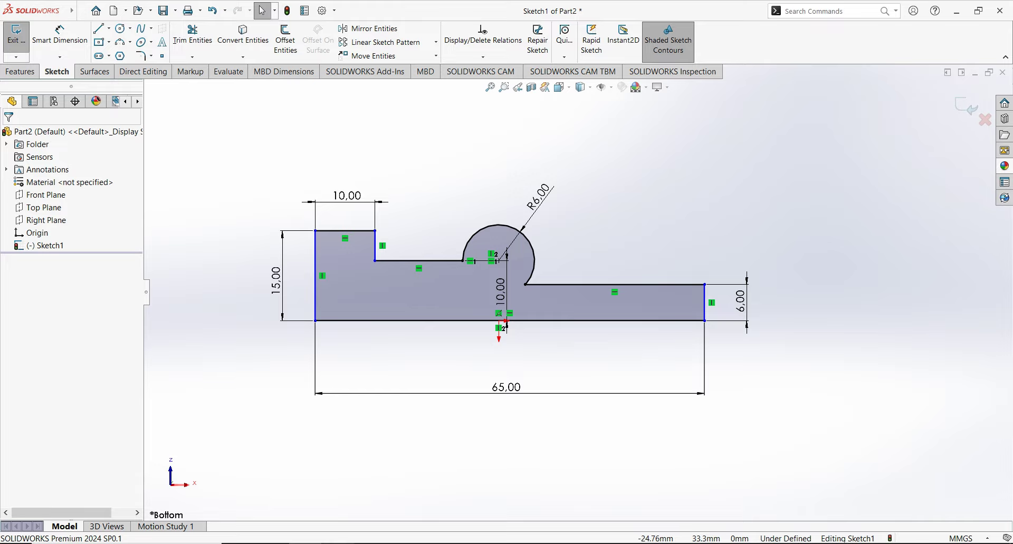
pyautogui.hotkey('alt', 'Tab')
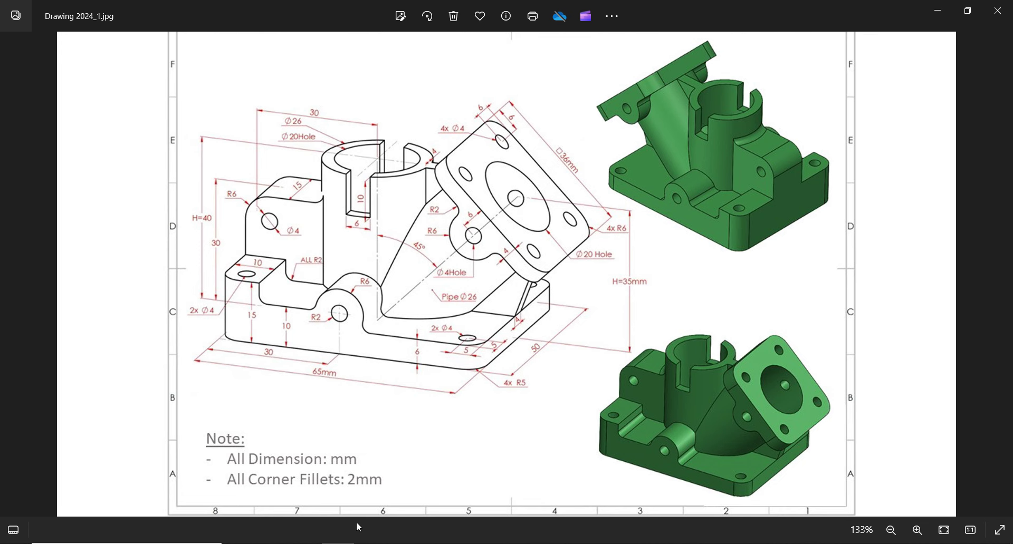
pyautogui.hotkey('alt', 'Tab')
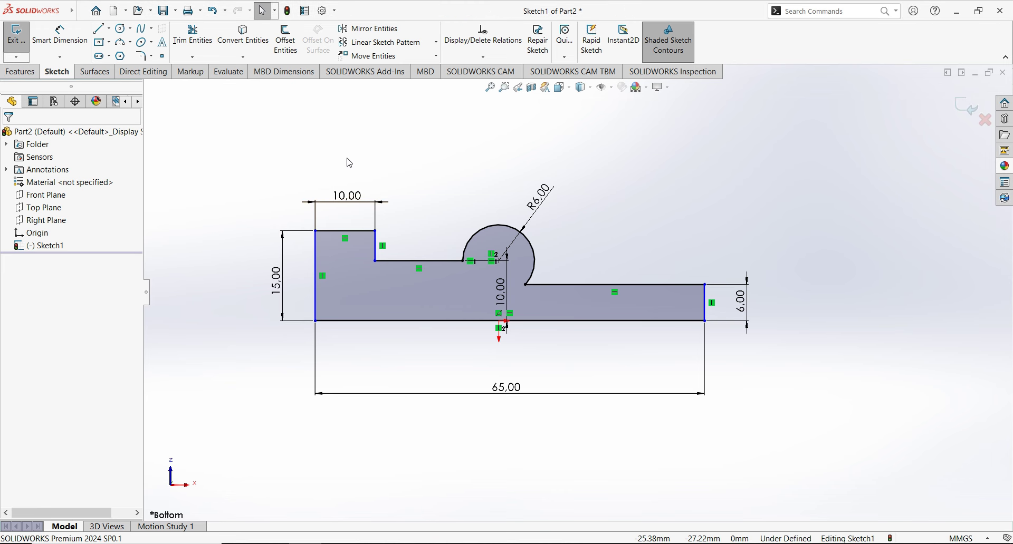
pyautogui.rightClick(352, 160)
# - Dimension the arc centre 30 mm from the left edge, fully defining the sketch
pyautogui.click(535, 142)
pyautogui.click(316, 291)
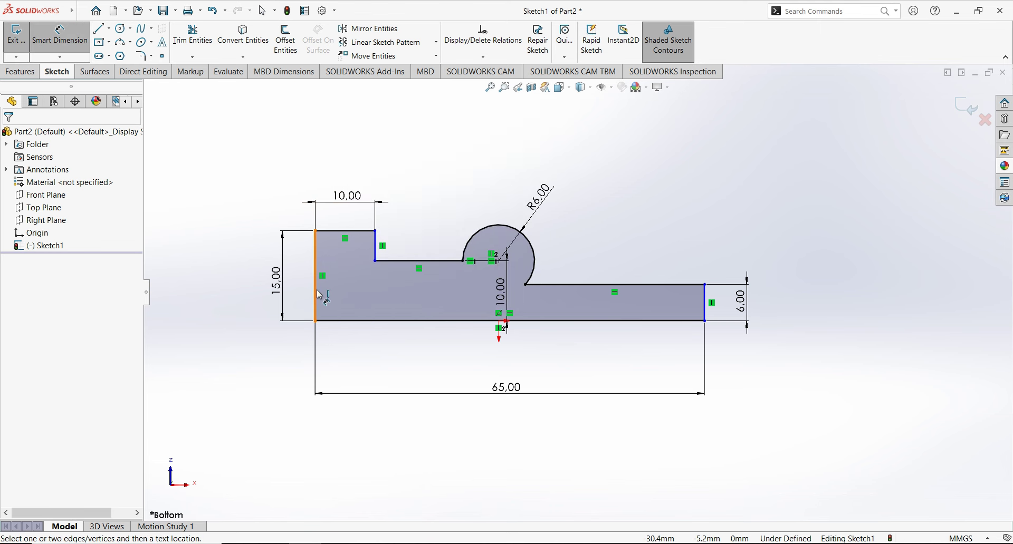
pyautogui.click(498, 260)
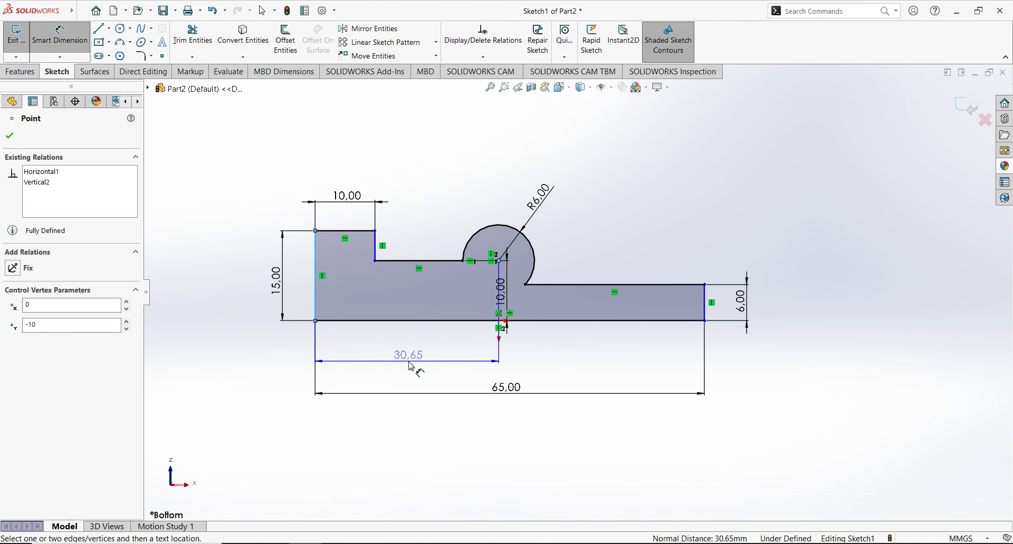
pyautogui.click(411, 366)
pyautogui.write('2')
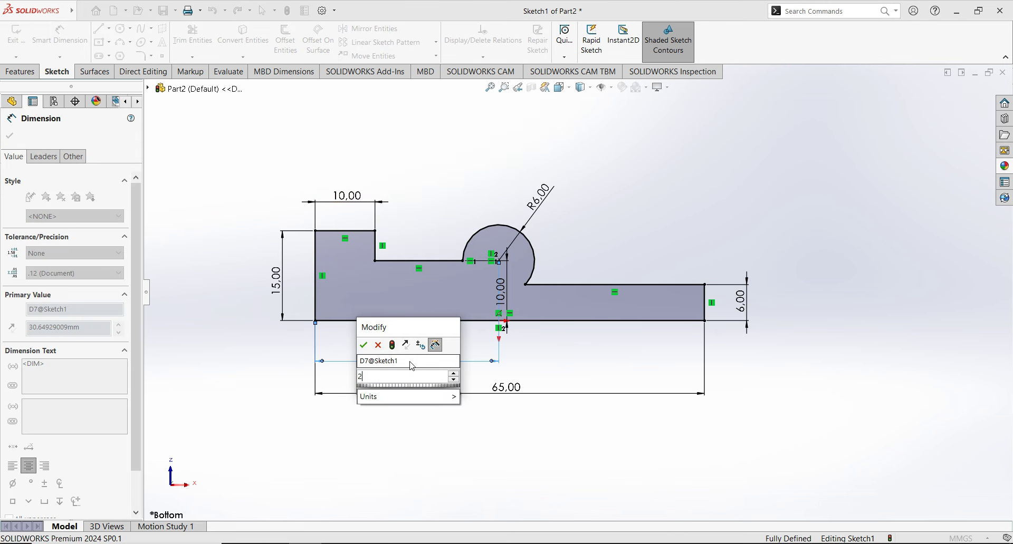
pyautogui.write('3')
pyautogui.press('BackSpace')
pyautogui.write('30')
pyautogui.press('Return')
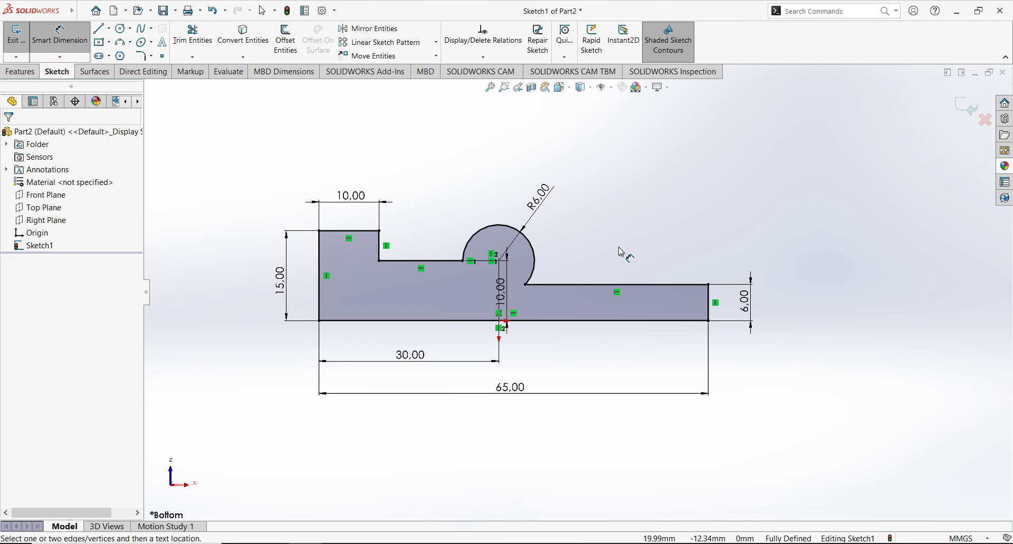
pyautogui.press('Escape')
# - Move the 10.00 step dimension to the left of the arc
pyautogui.moveTo(514, 269); pyautogui.dragTo(410, 292)
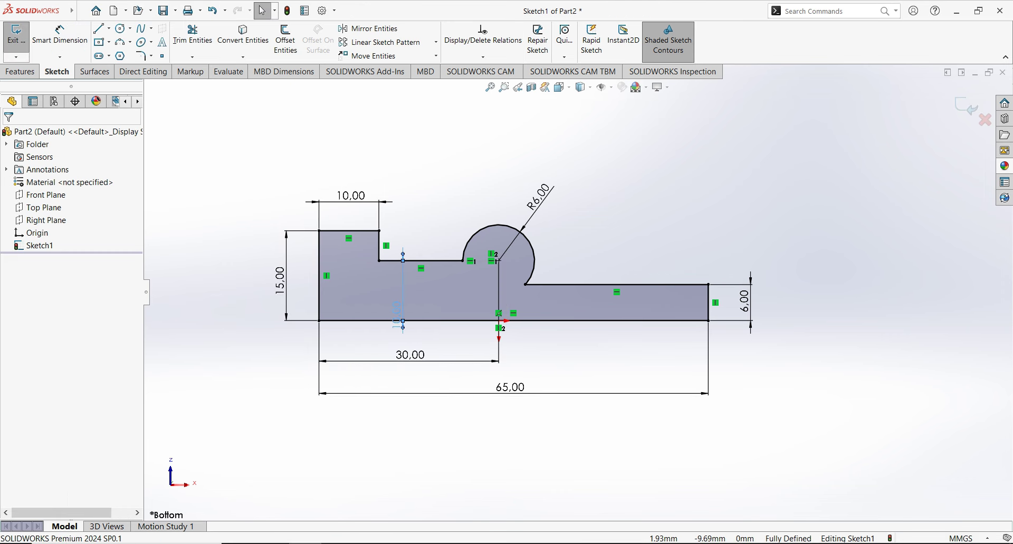
pyautogui.click(466, 198)
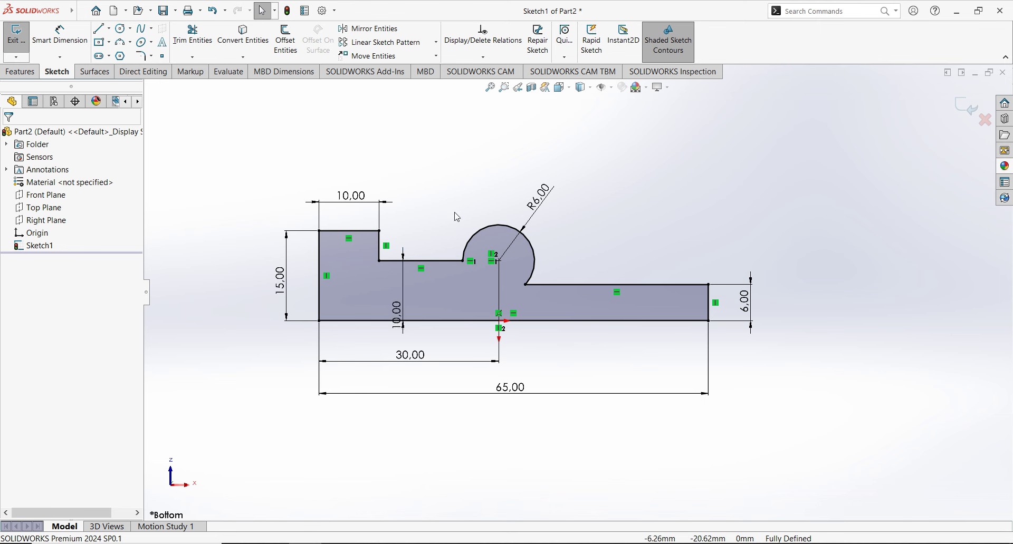
pyautogui.click(400, 298)
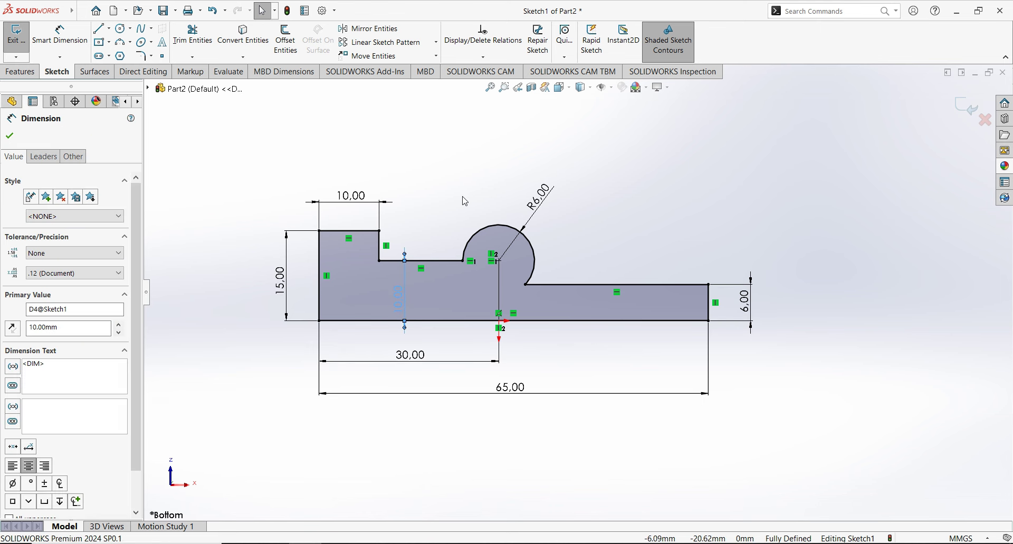
pyautogui.click(207, 108)
pyautogui.click(122, 29)
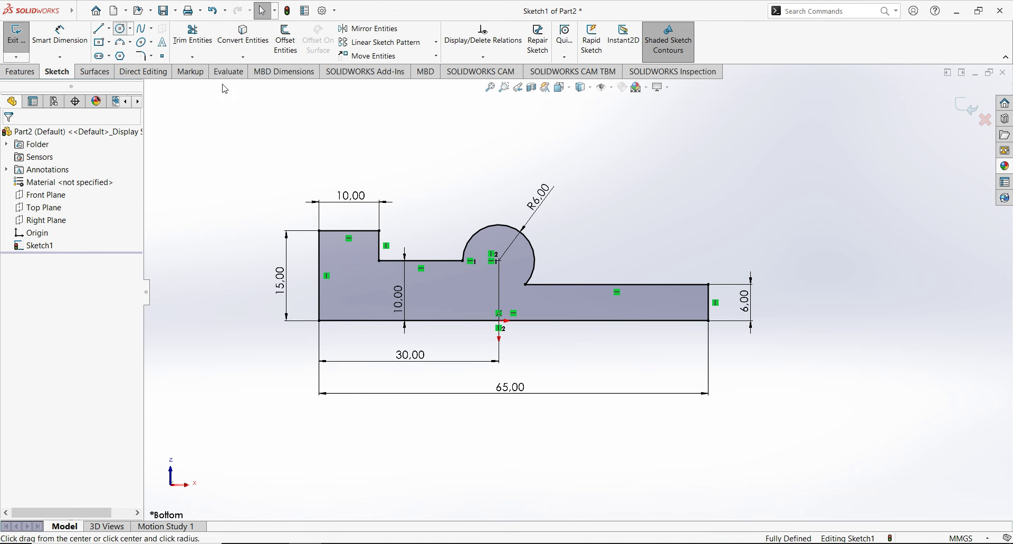
# - Draw a circle at the arc centre, dimension it Ø4, and compare with the reference drawing
pyautogui.click(499, 262)
pyautogui.click(516, 272)
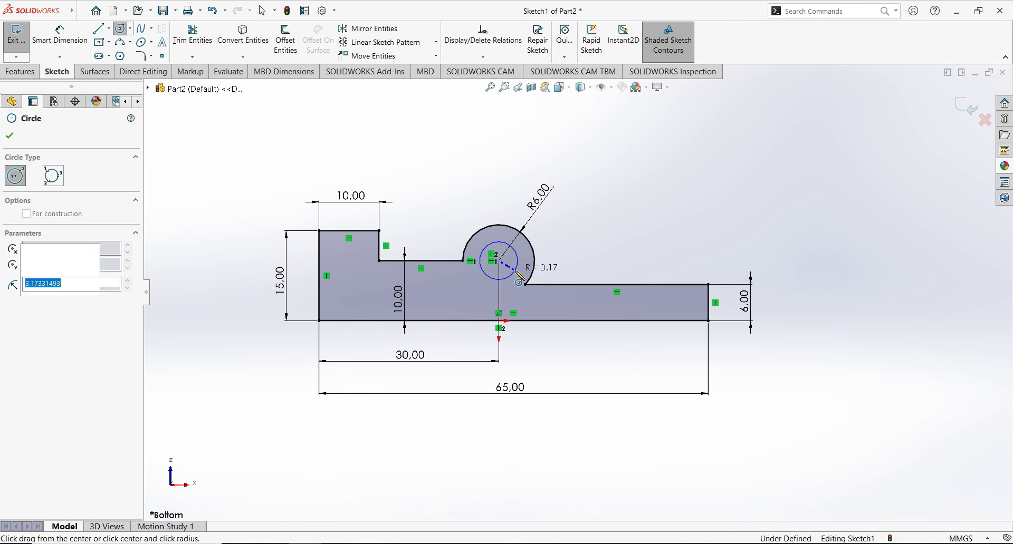
pyautogui.rightClick(604, 228)
pyautogui.click(710, 213)
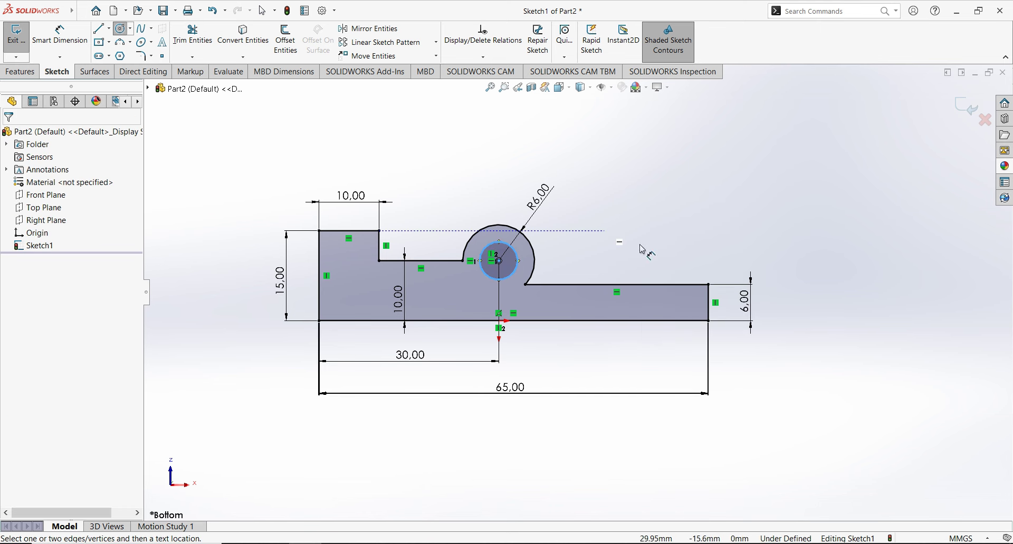
pyautogui.click(513, 273)
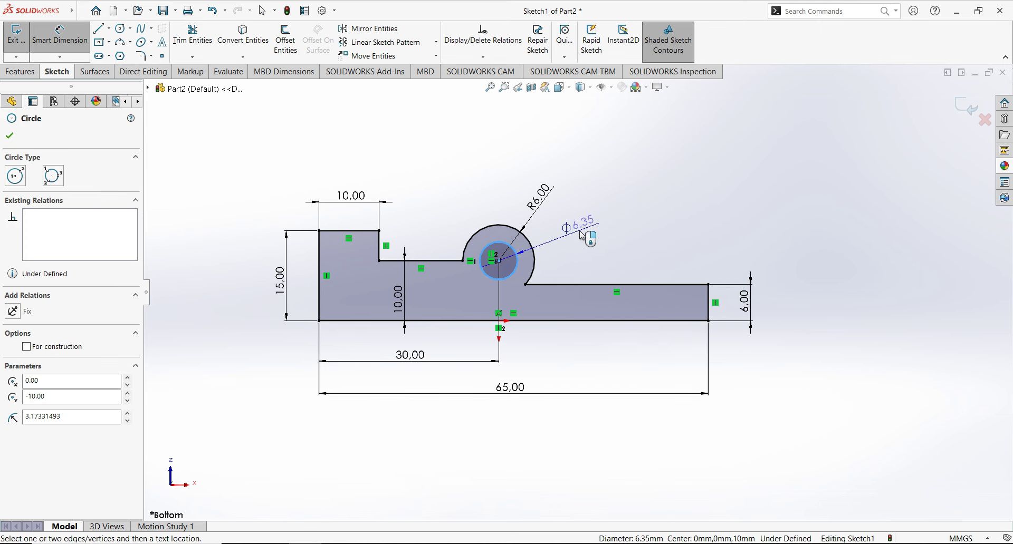
pyautogui.click(584, 244)
pyautogui.write('4')
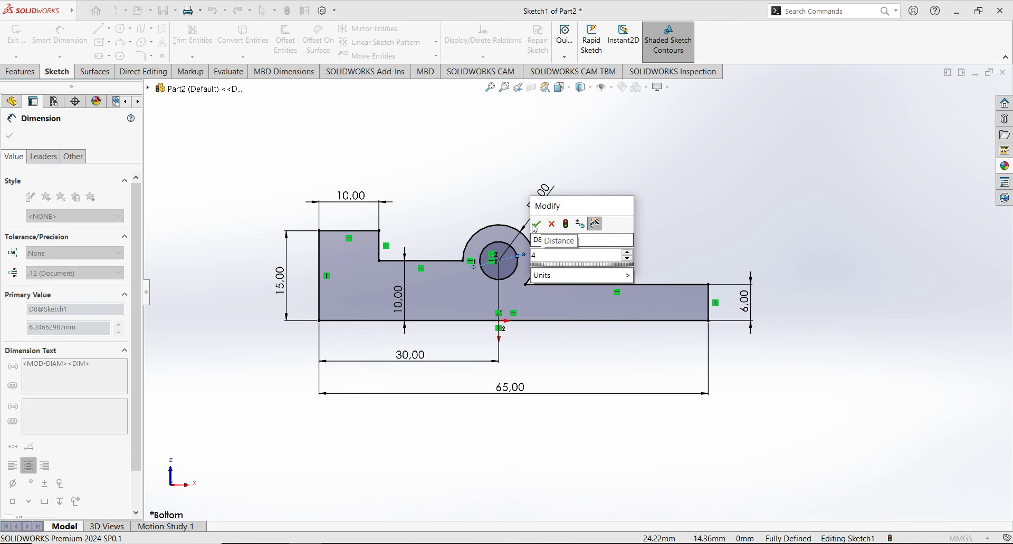
pyautogui.press('Return')
pyautogui.press('Escape')
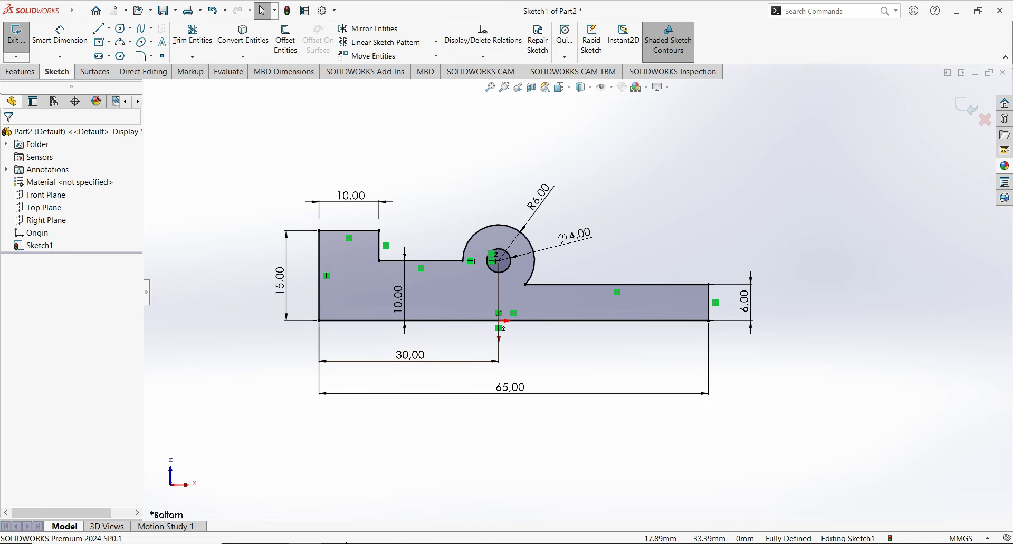
pyautogui.hotkey('alt', 'Tab')
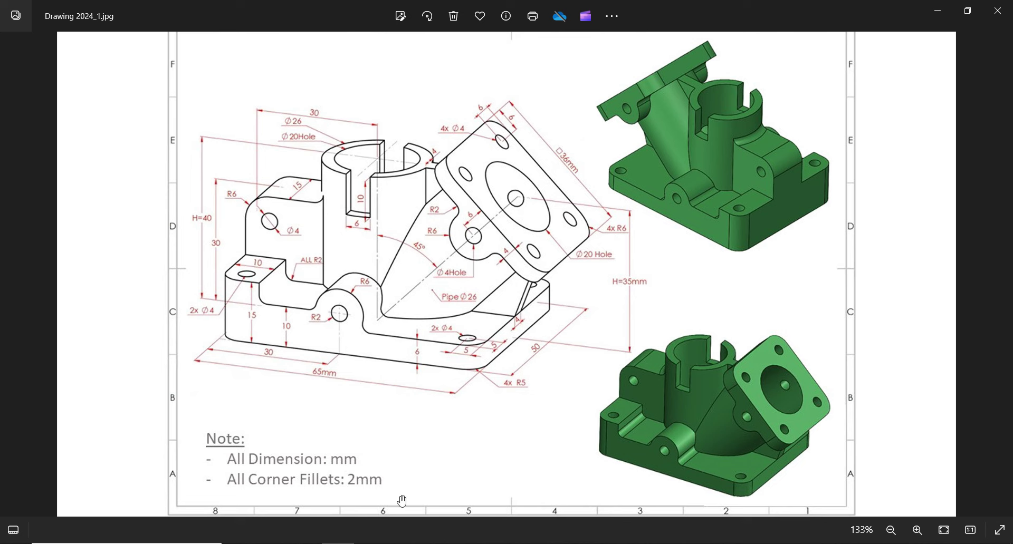
pyautogui.hotkey('alt', 'Tab')
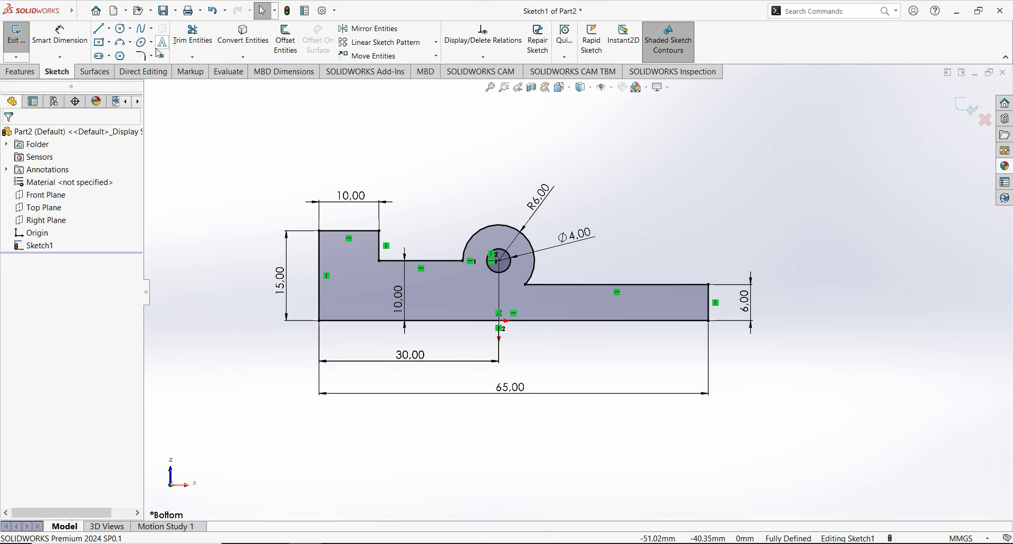
# - Add 2 mm sketch fillets to the step corner and both arc junctions
pyautogui.click(140, 57)
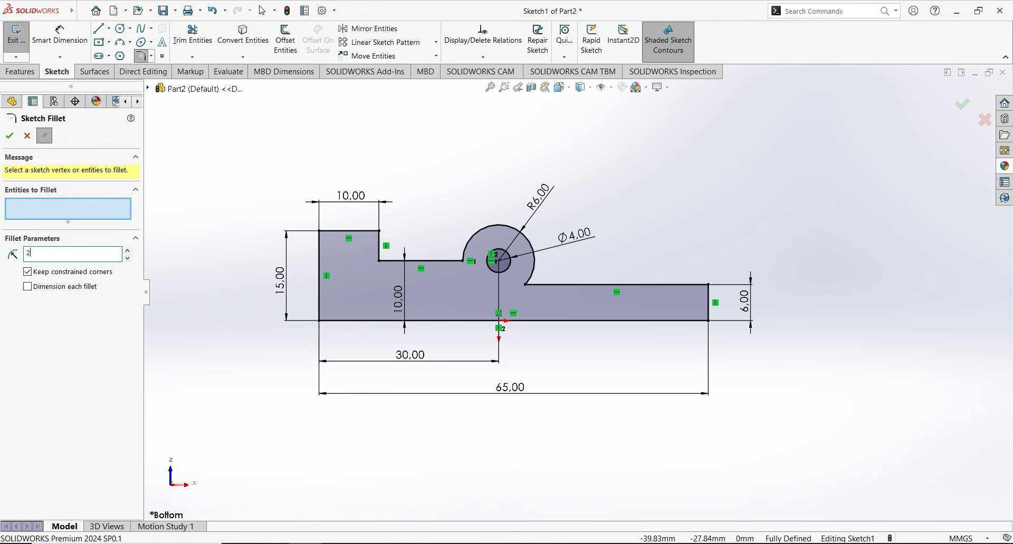
pyautogui.click(380, 259)
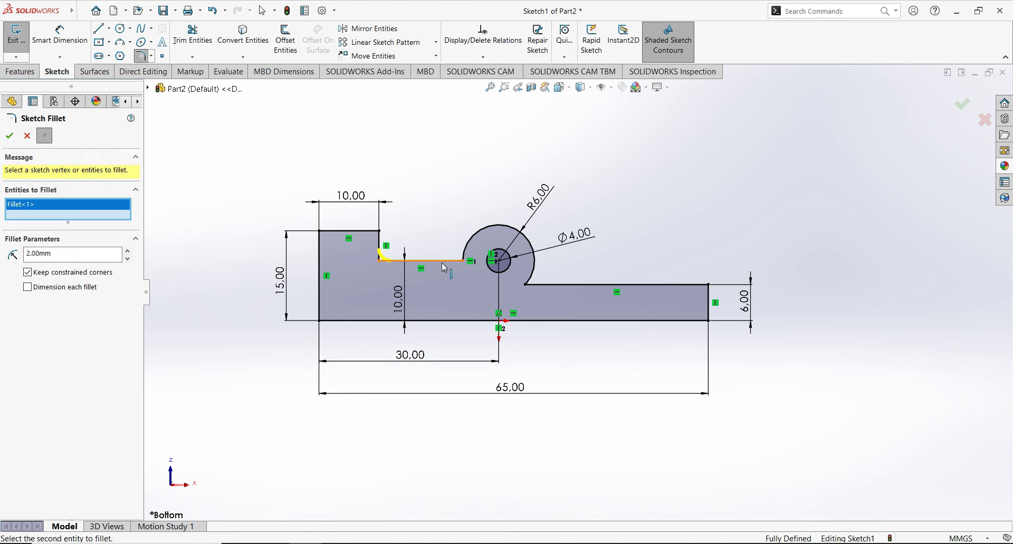
pyautogui.click(462, 266)
pyautogui.click(527, 284)
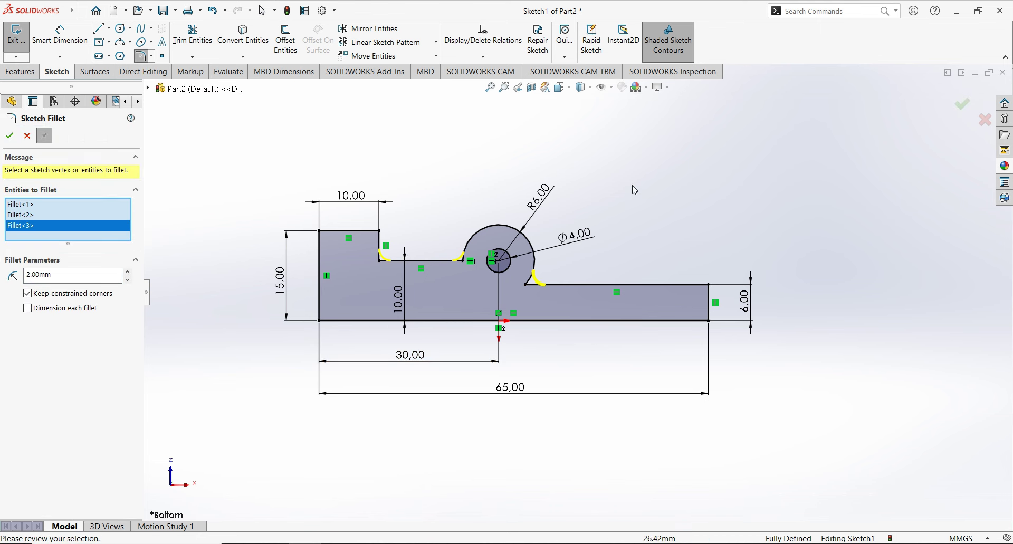
pyautogui.click(10, 136)
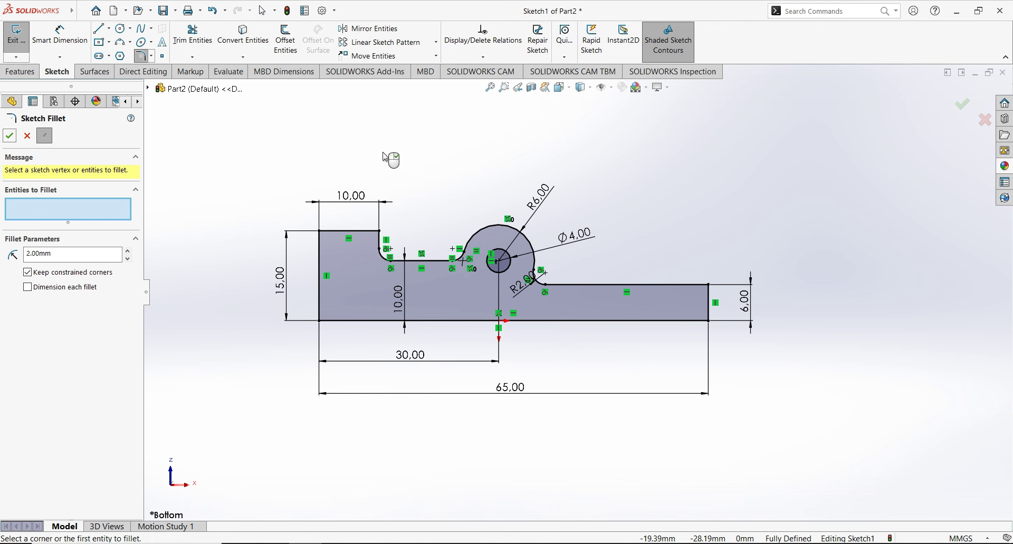
pyautogui.press('Escape')
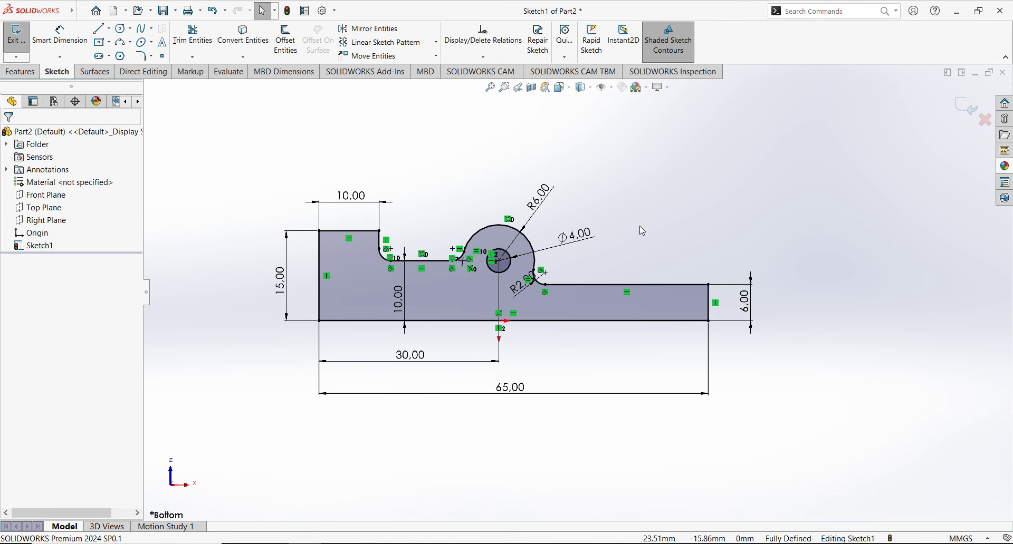
pyautogui.moveTo(646, 233); pyautogui.dragTo(602, 294, button='middle')
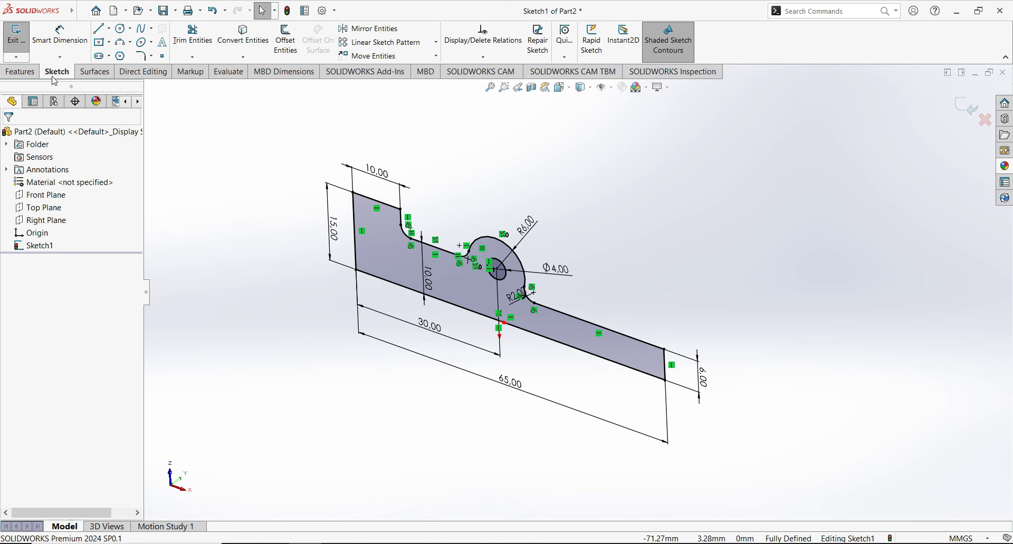
# - Extrude Sketch1 Mid Plane to a 50 mm depth as Boss-Extrude1
pyautogui.click(35, 74)
pyautogui.click(22, 41)
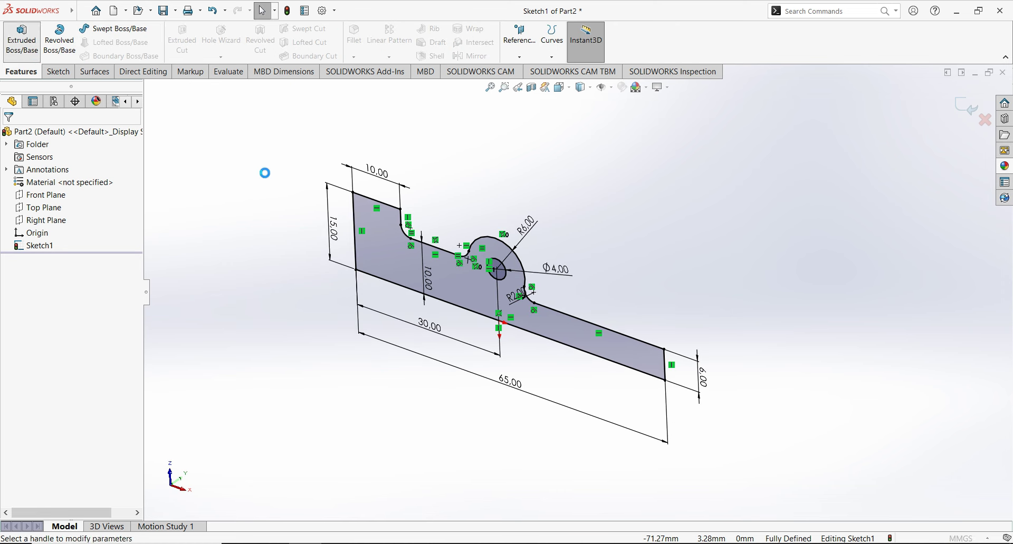
pyautogui.click(53, 209)
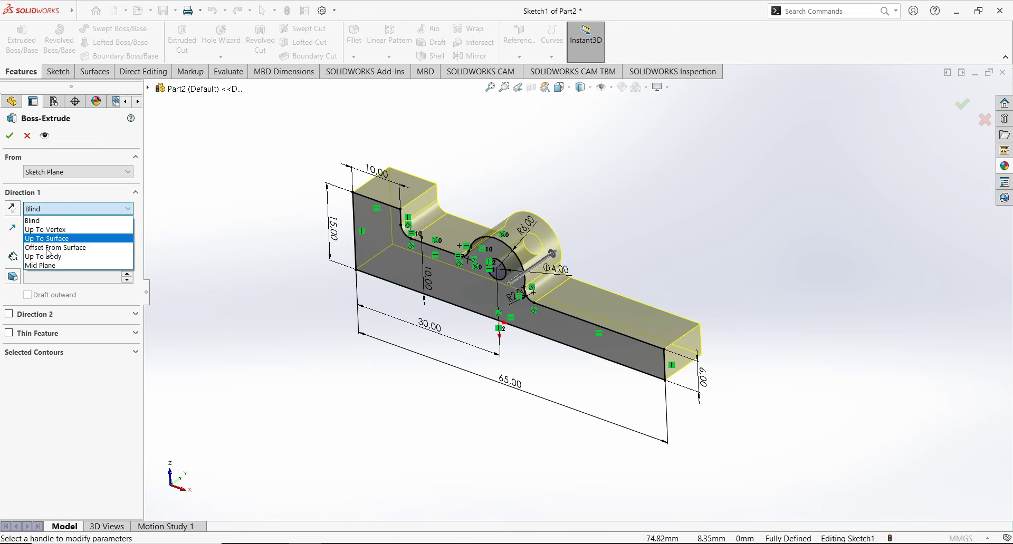
pyautogui.click(53, 265)
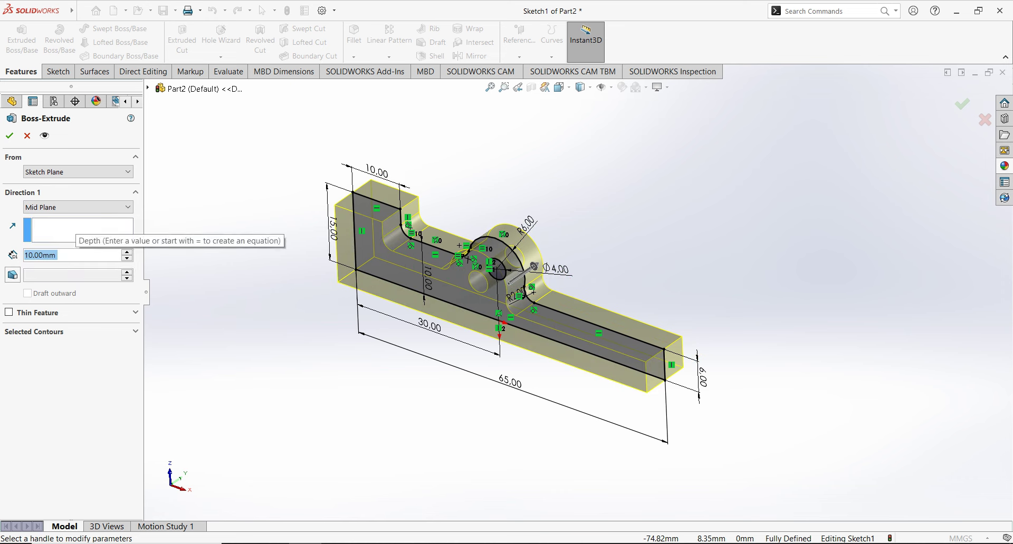
pyautogui.write('50')
pyautogui.press('Return')
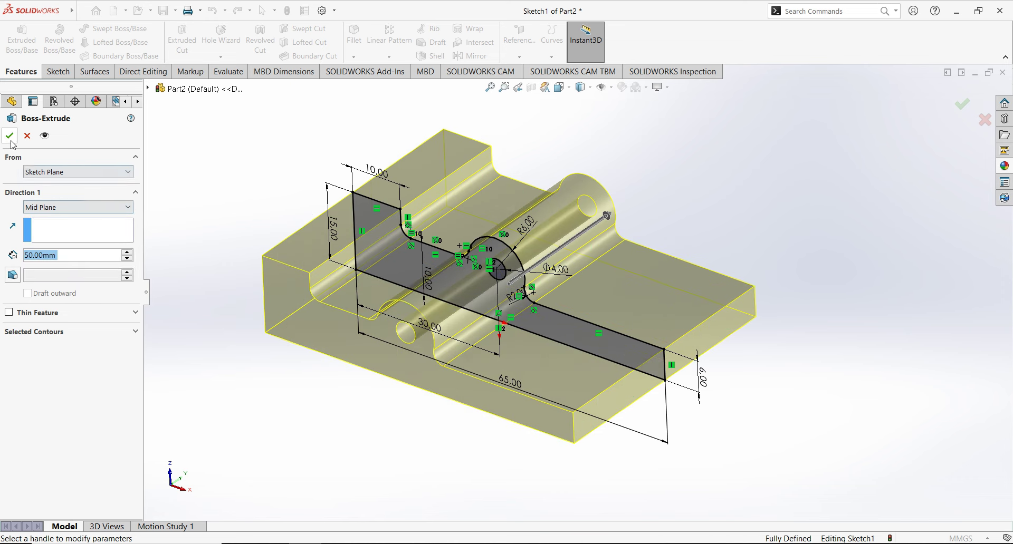
pyautogui.click(11, 138)
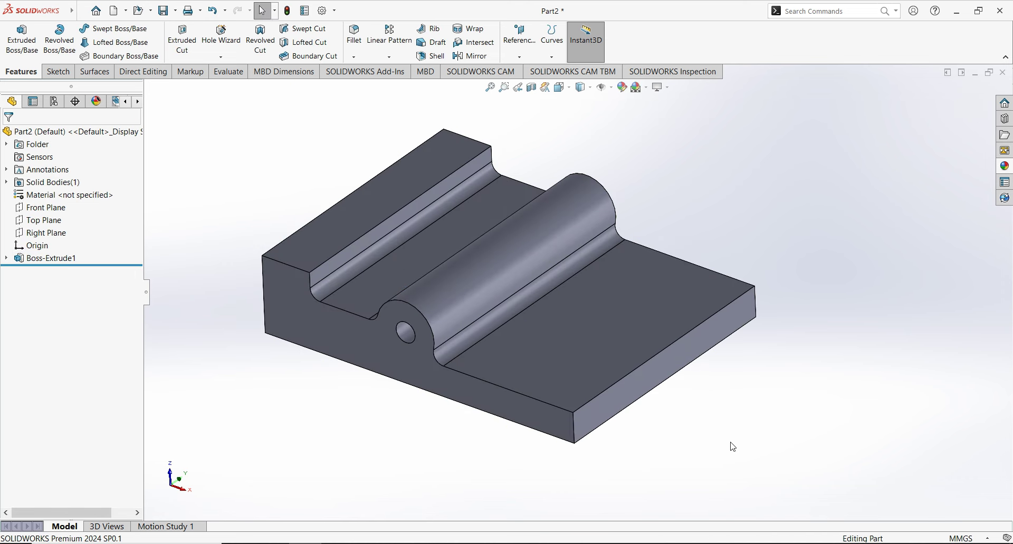
pyautogui.moveTo(733, 447); pyautogui.dragTo(719, 449, button='middle')
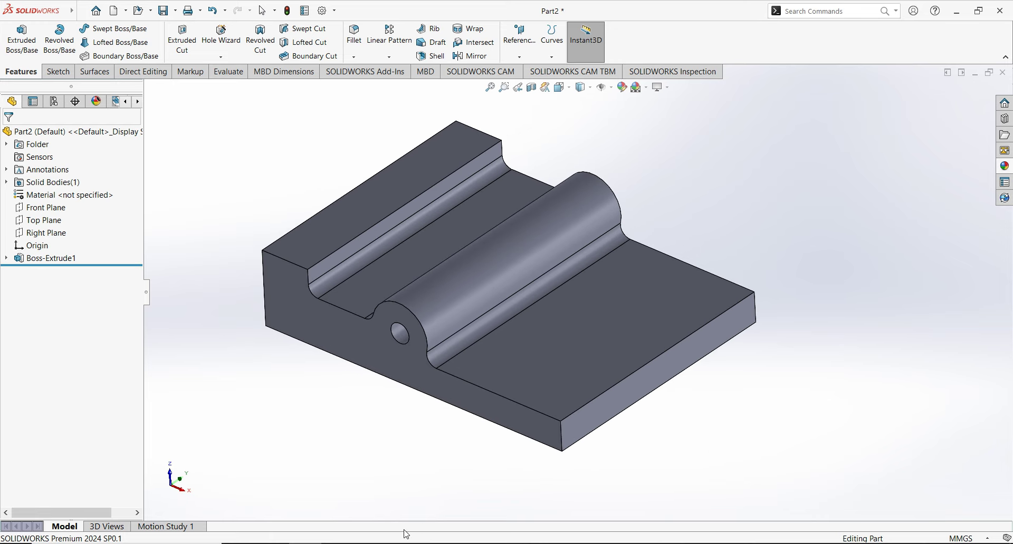
pyautogui.hotkey('alt', 'Tab')
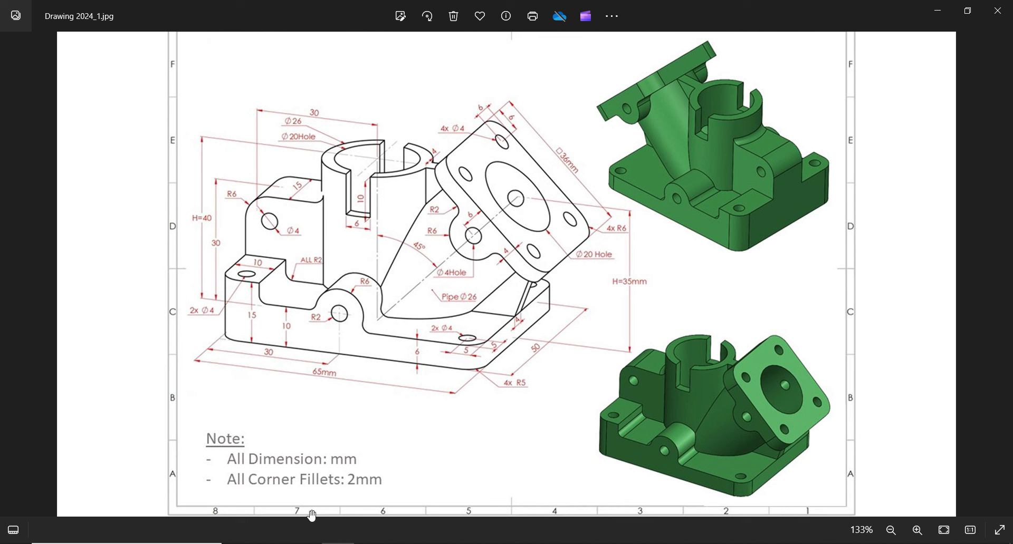
pyautogui.hotkey('alt', 'Tab')
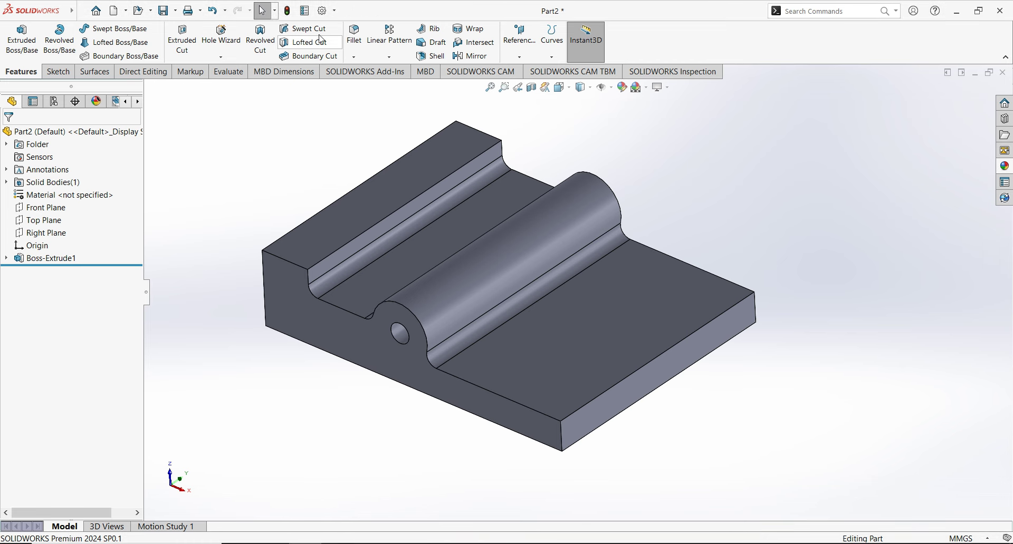
# - Fillet the left, back, right and front vertical corner edges with a 5 mm radius
pyautogui.click(354, 37)
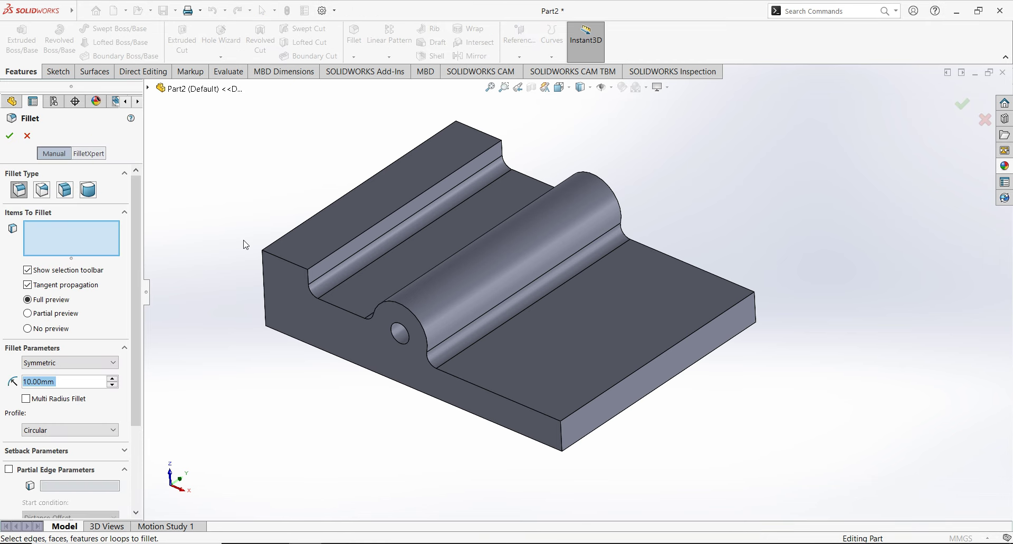
pyautogui.write('5')
pyautogui.press('Return')
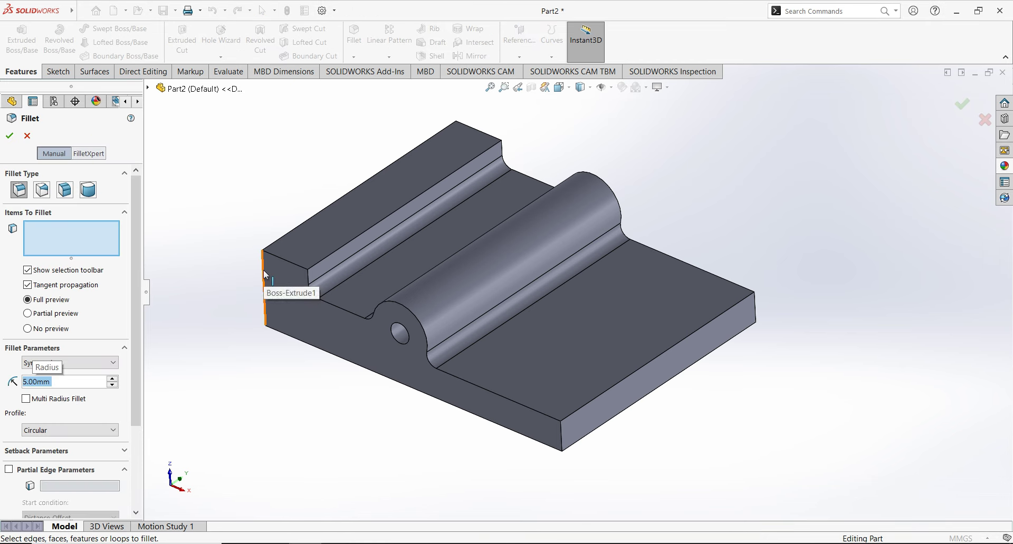
pyautogui.click(263, 270)
pyautogui.click(457, 132)
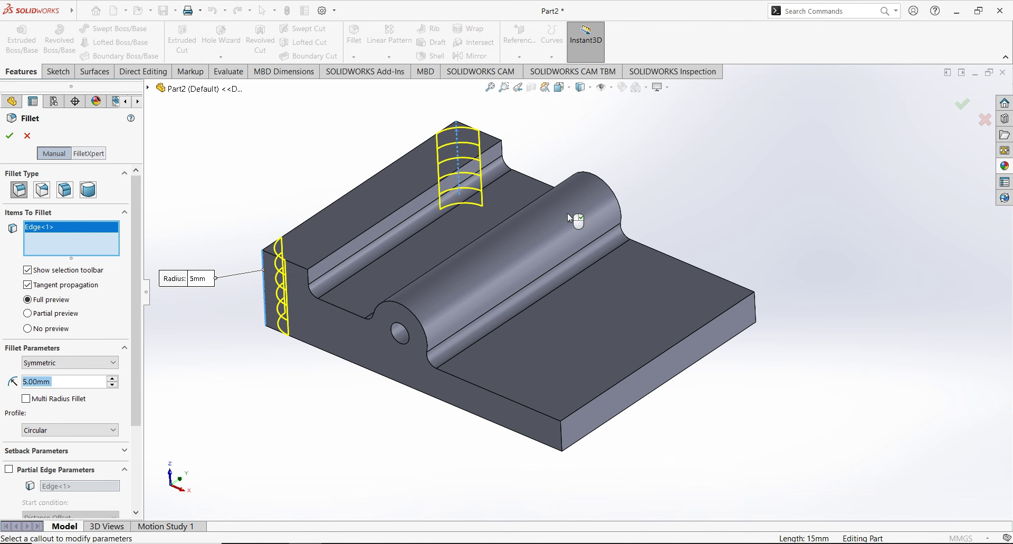
pyautogui.click(755, 316)
pyautogui.click(562, 436)
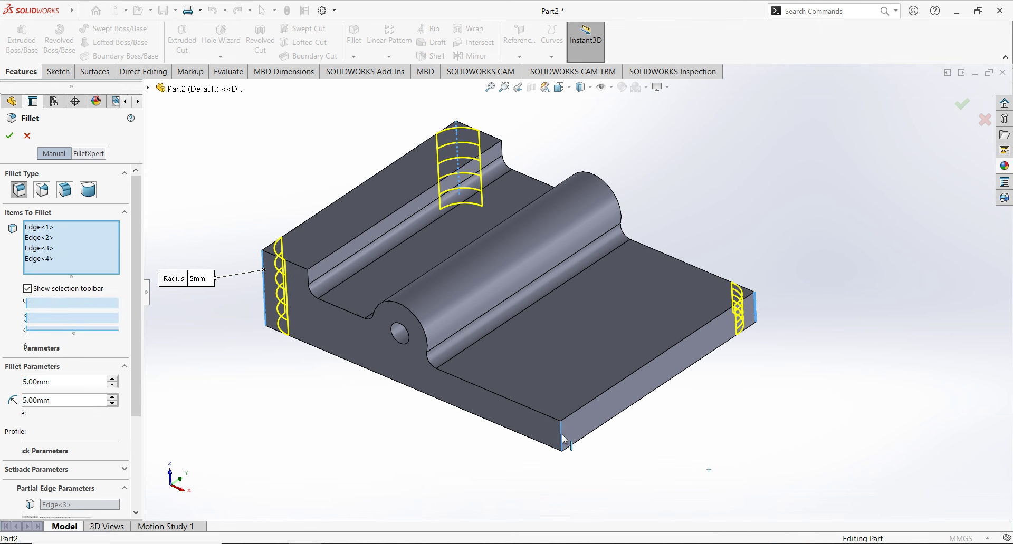
pyautogui.click(15, 140)
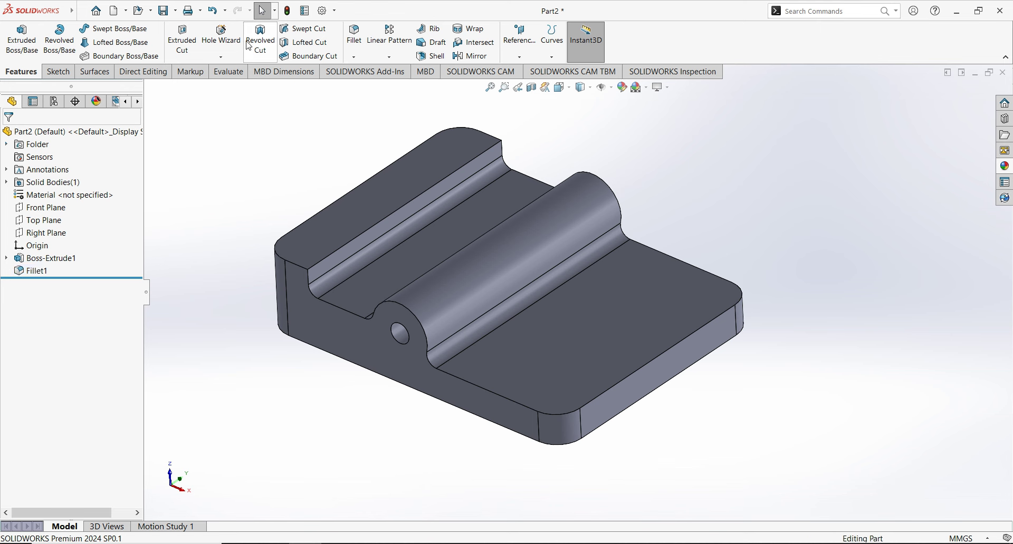
pyautogui.click(221, 56)
pyautogui.click(235, 77)
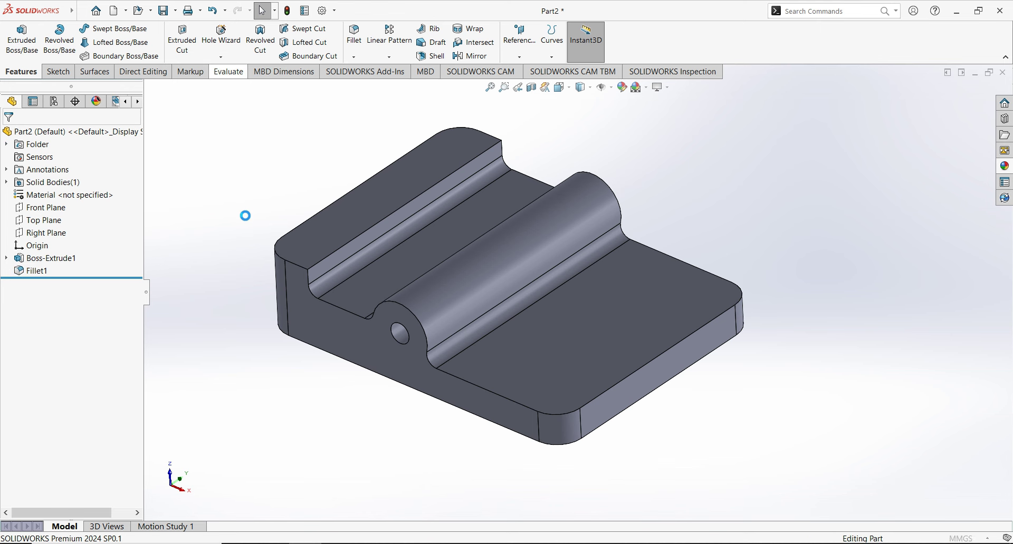
# - Keep the Hole Wizard drill at Ø4.0 Through All
pyautogui.moveTo(138, 262)
pyautogui.mouseDown()
pyautogui.moveTo(140, 327)
pyautogui.moveTo(136, 271)
pyautogui.mouseUp()
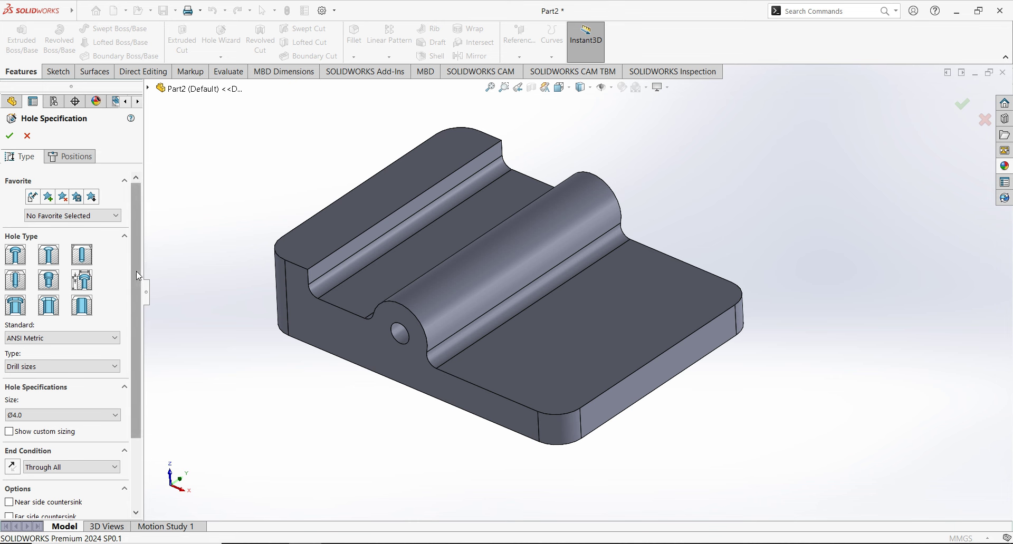
pyautogui.scroll(-3, 136, 271)
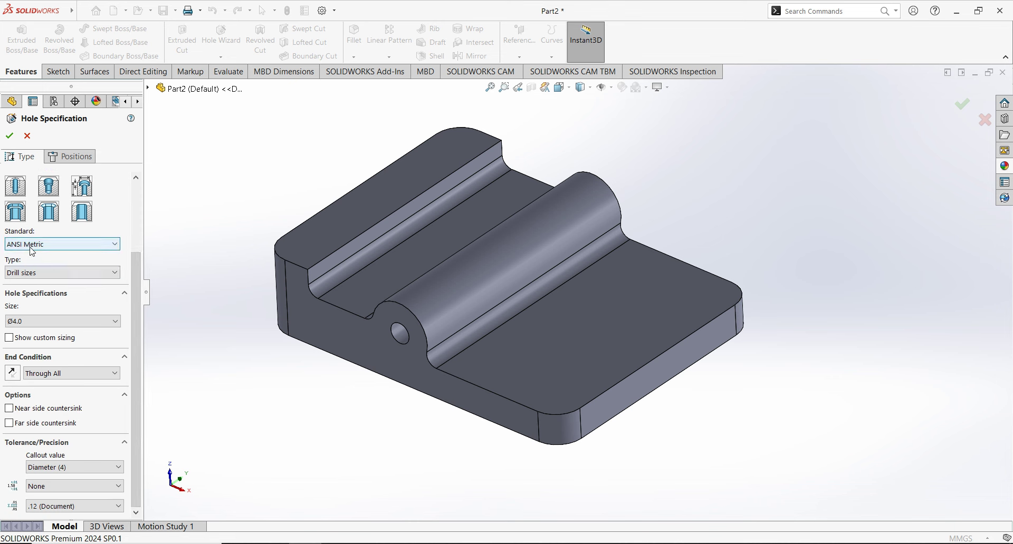
pyautogui.click(31, 322)
pyautogui.click(41, 335)
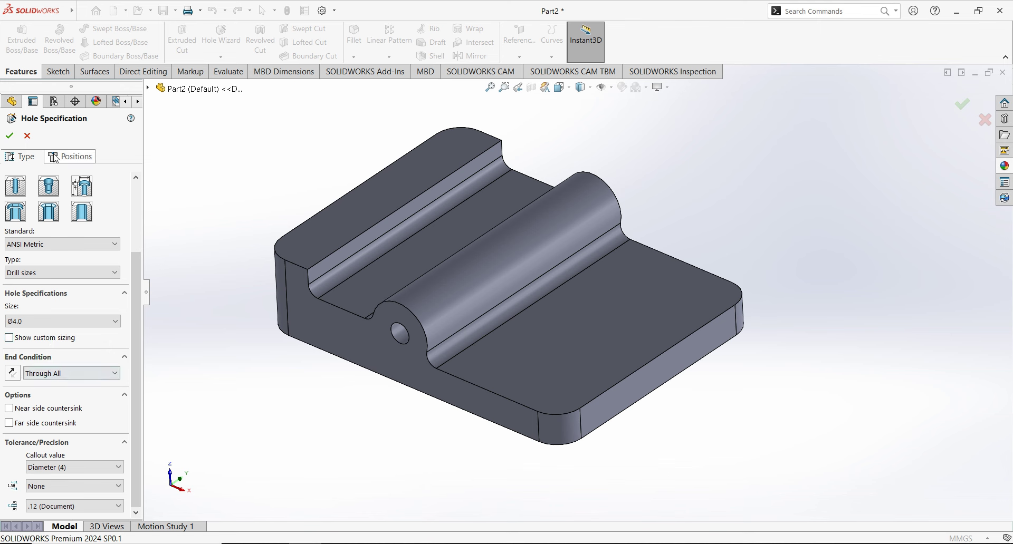
pyautogui.click(70, 156)
# - Place four hole positions near the corners, two on each top face, and confirm
pyautogui.click(67, 311)
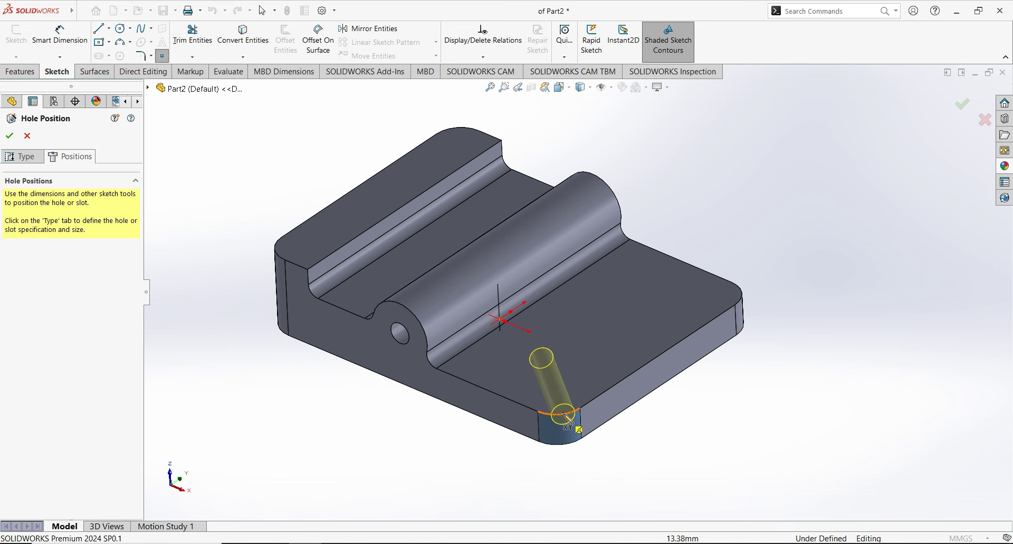
pyautogui.click(559, 400)
pyautogui.scroll(-3, 728, 317)
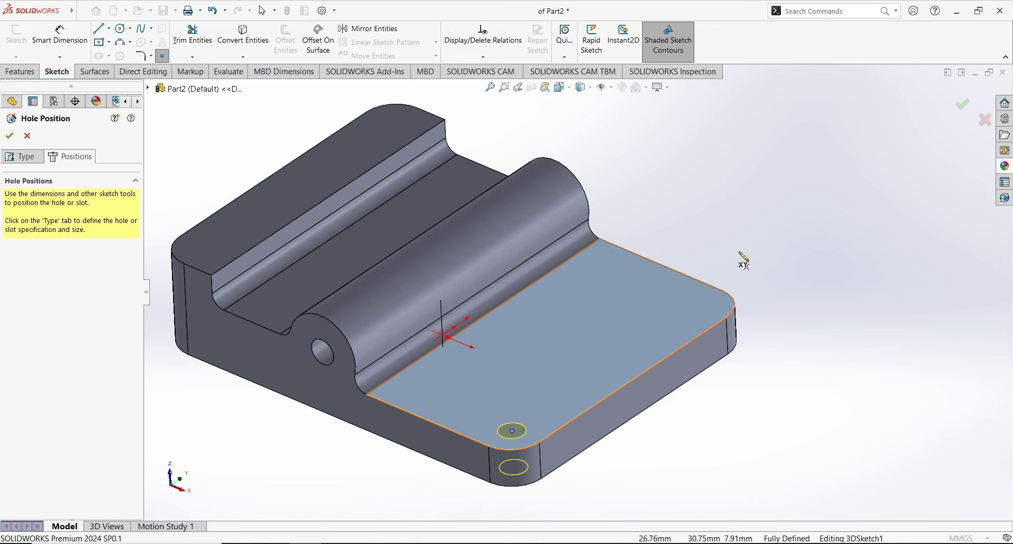
pyautogui.click(683, 318)
pyautogui.scroll(3, 778, 351)
pyautogui.scroll(-2, 195, 262)
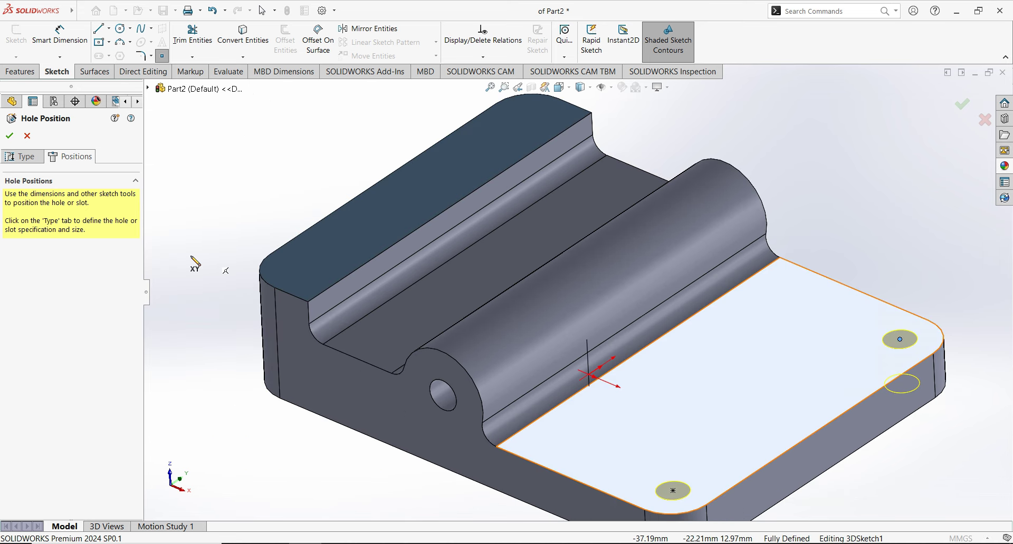
pyautogui.scroll(-2, 289, 280)
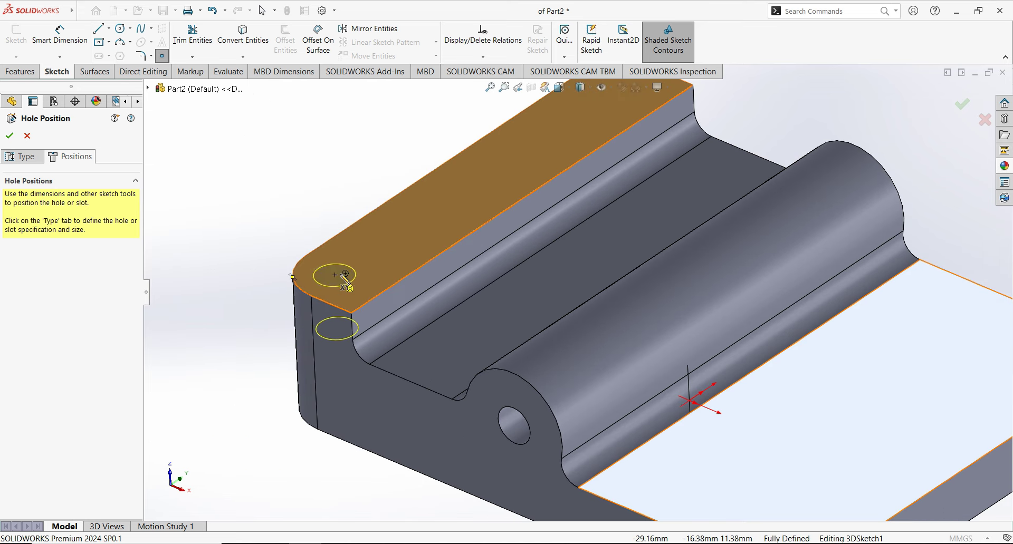
pyautogui.click(298, 289)
pyautogui.scroll(3, 694, 172)
pyautogui.scroll(-2, 694, 172)
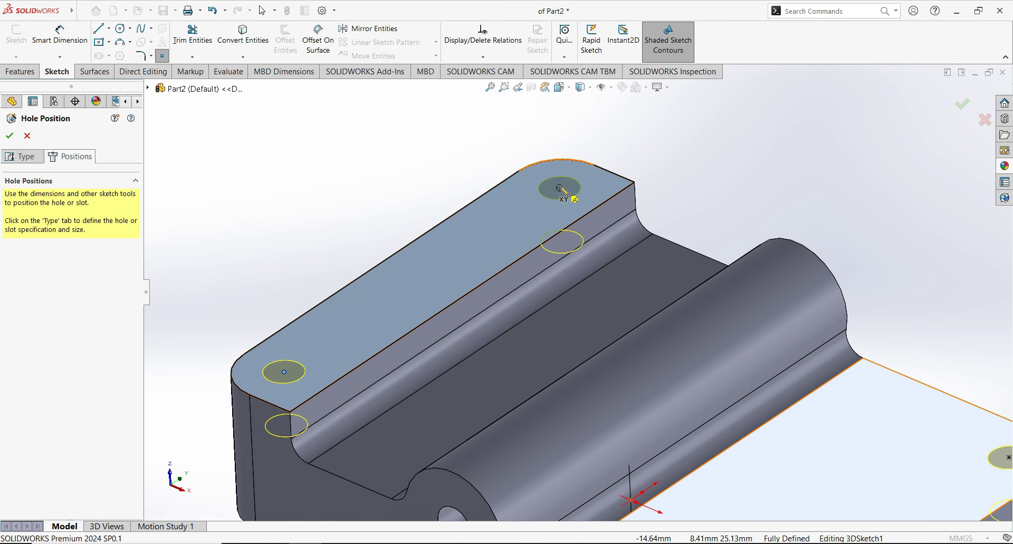
pyautogui.click(560, 188)
pyautogui.scroll(5, 576, 293)
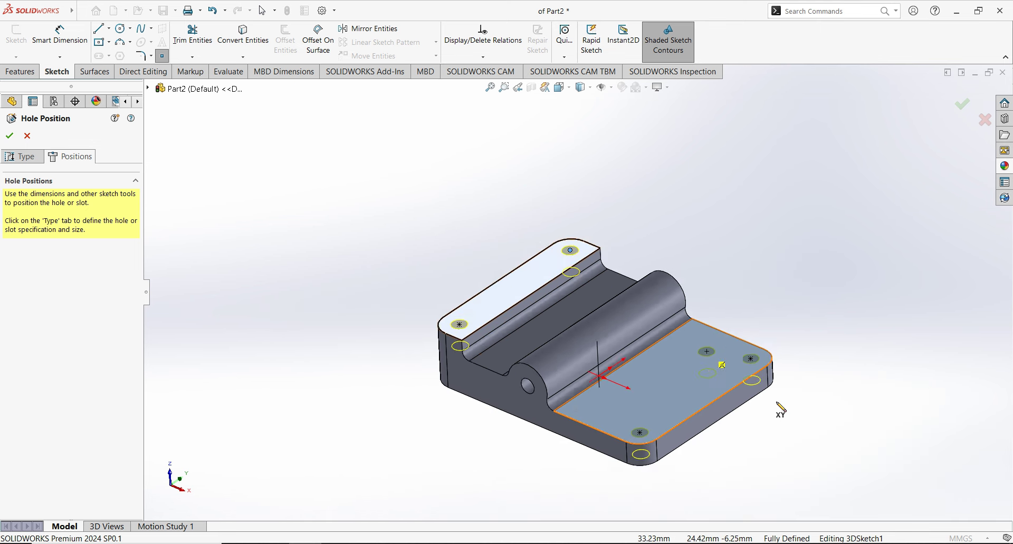
pyautogui.scroll(-1, 780, 409)
pyautogui.click(9, 135)
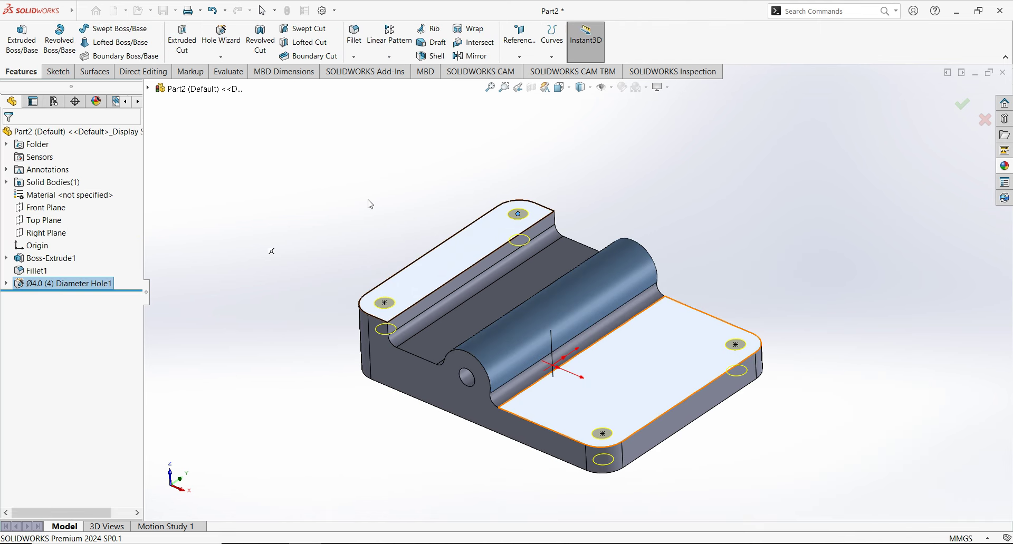
pyautogui.moveTo(403, 210); pyautogui.dragTo(385, 190, button='middle')
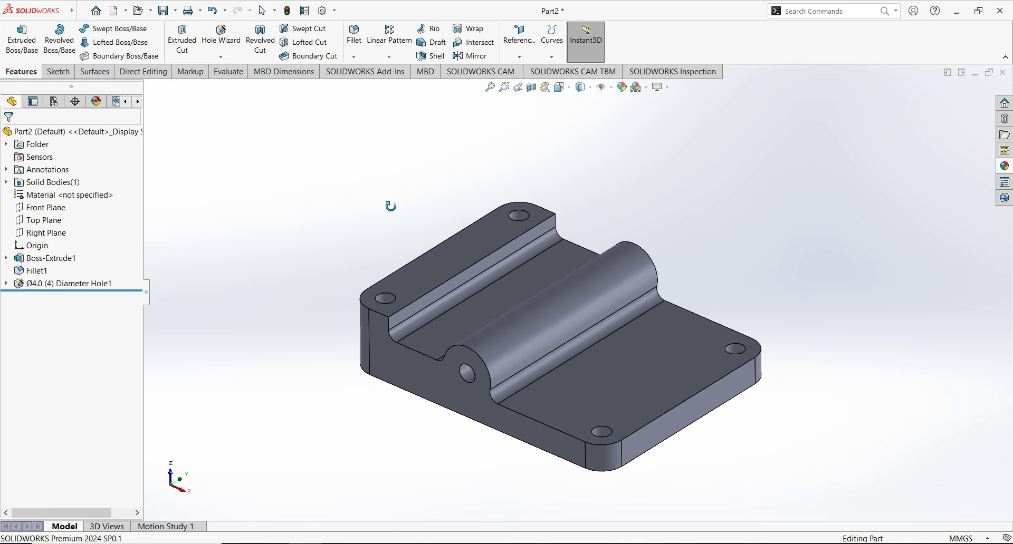
pyautogui.hotkey('alt', 'Tab')
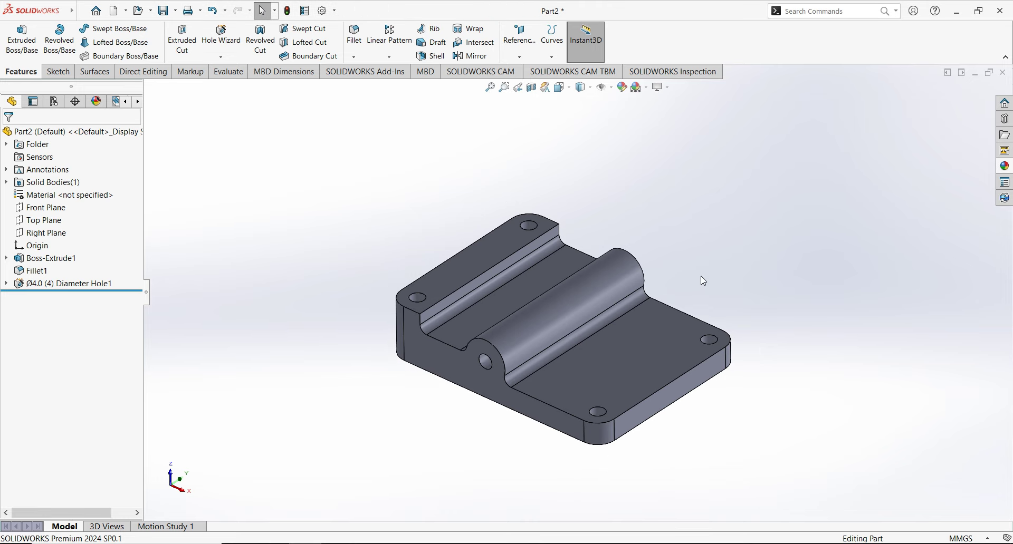
# - Create Plane1 40 mm from the bracket's bottom face, flipping offset and normal so it sits above
pyautogui.moveTo(701, 277)
pyautogui.mouseDown(button='middle')
pyautogui.moveTo(778, 185)
pyautogui.moveTo(772, 162)
pyautogui.mouseUp(button='middle')
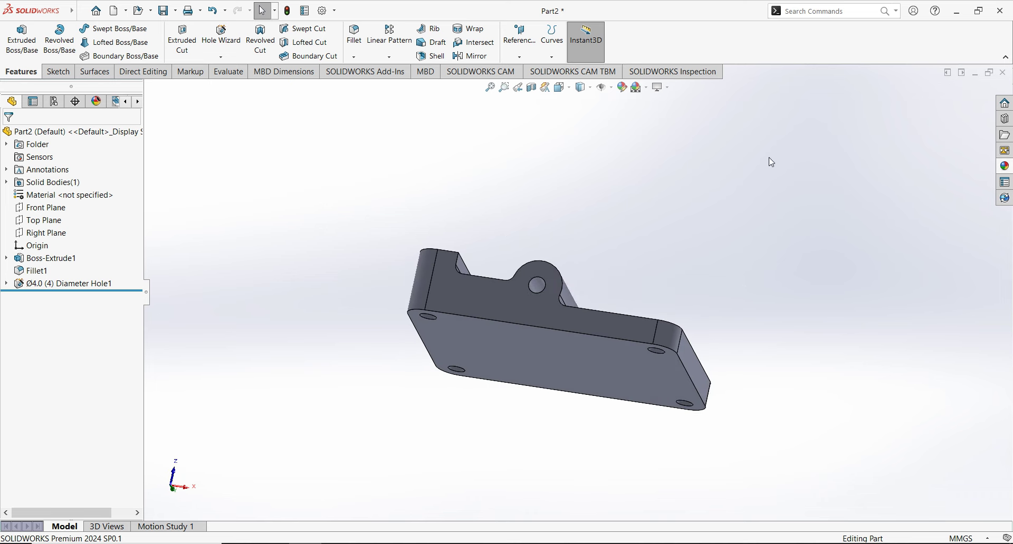
pyautogui.click(520, 38)
pyautogui.click(528, 70)
pyautogui.click(543, 345)
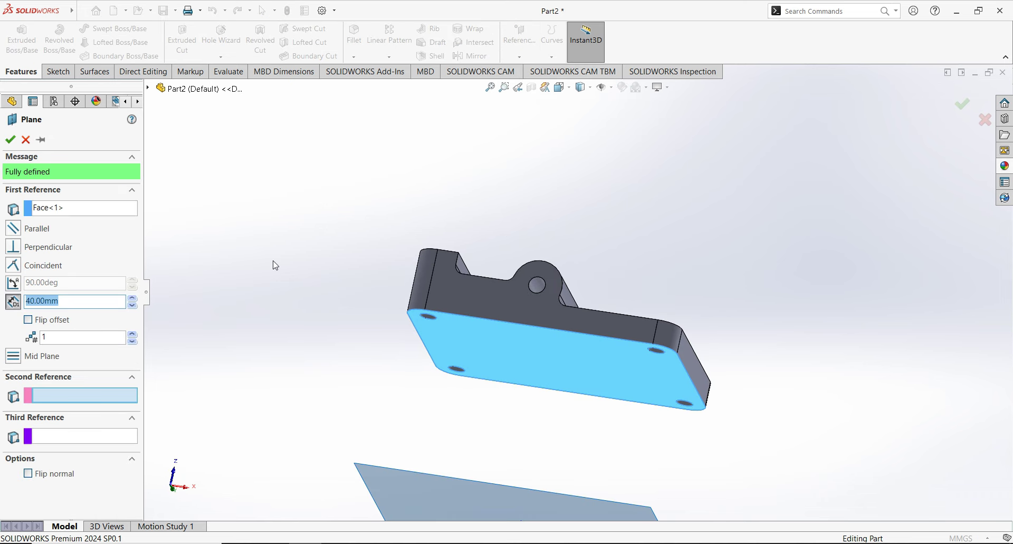
pyautogui.moveTo(252, 288); pyautogui.dragTo(278, 300, button='middle')
pyautogui.click(28, 320)
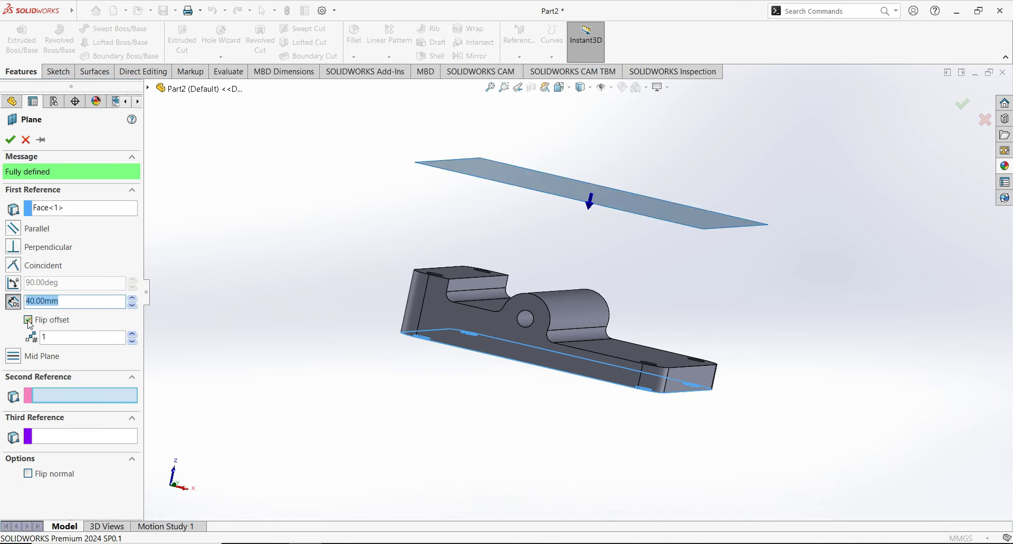
pyautogui.click(28, 474)
pyautogui.click(16, 144)
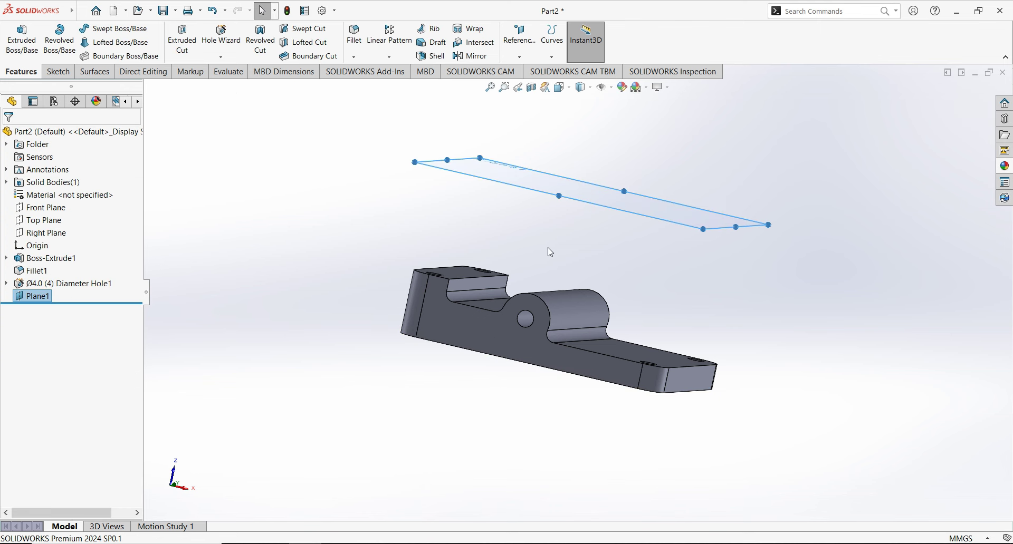
pyautogui.moveTo(593, 251); pyautogui.dragTo(558, 302, button='middle')
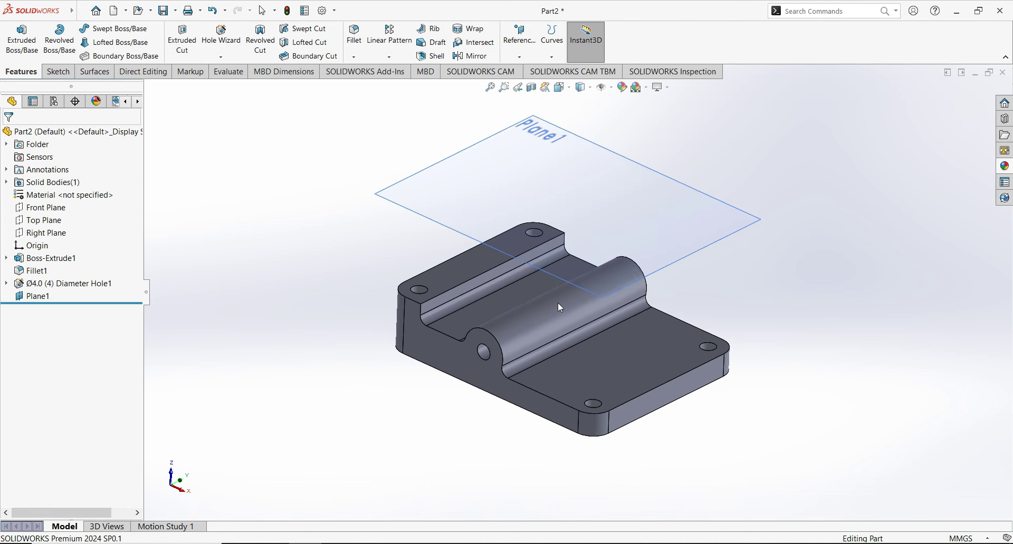
pyautogui.click(635, 163)
# - Start a sketch on Plane1 and draw two concentric circles centred on the origin
pyautogui.click(682, 133)
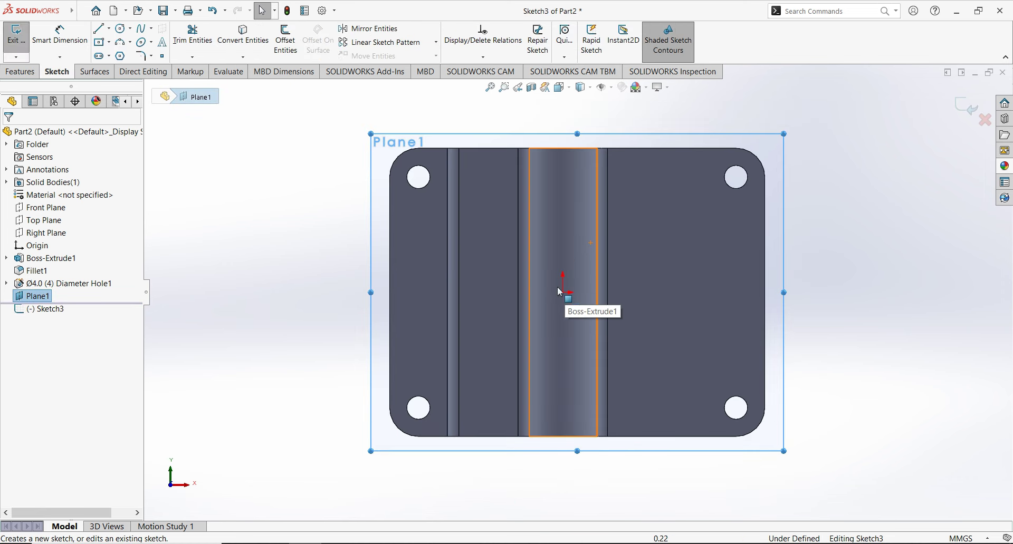
pyautogui.click(121, 29)
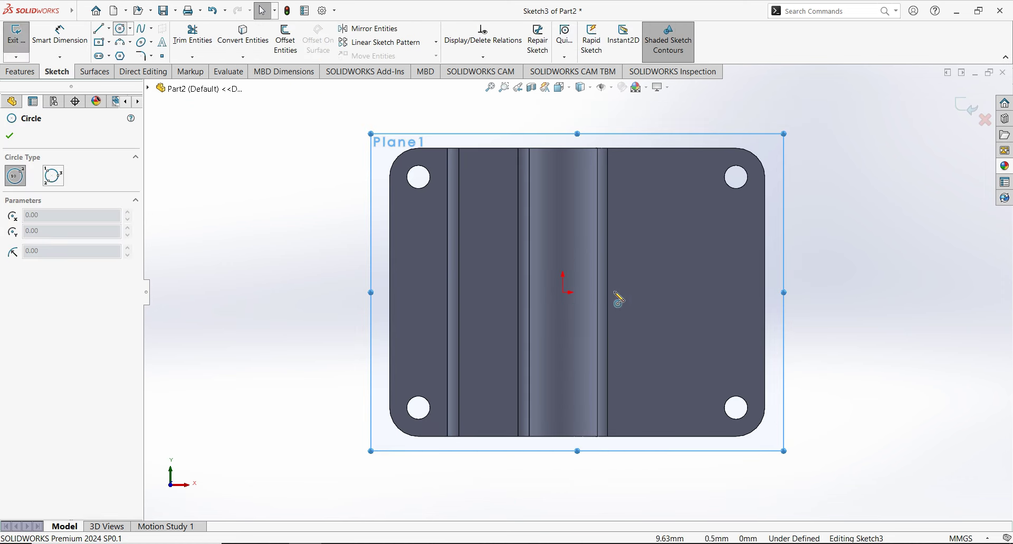
pyautogui.click(563, 291)
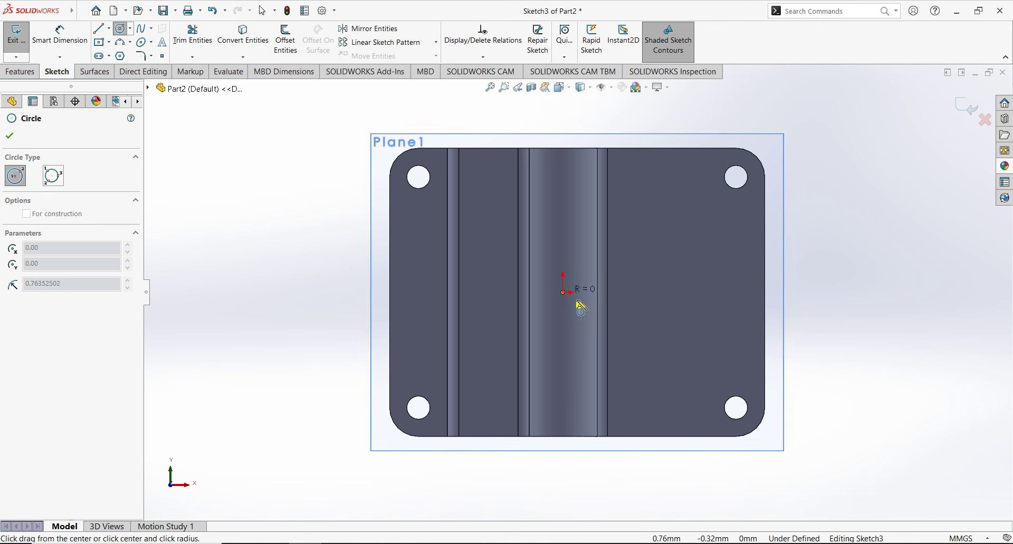
pyautogui.click(621, 305)
pyautogui.click(562, 293)
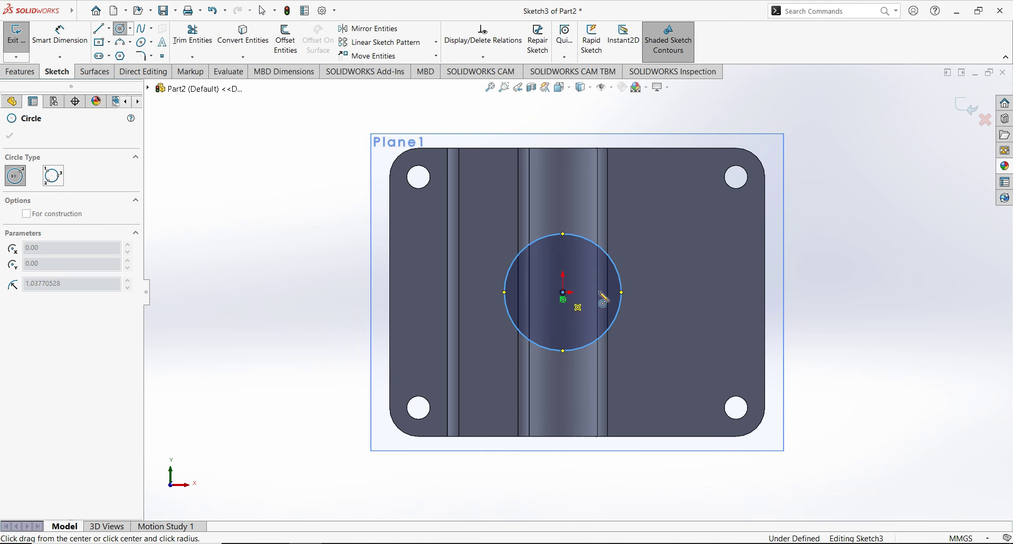
pyautogui.click(637, 263)
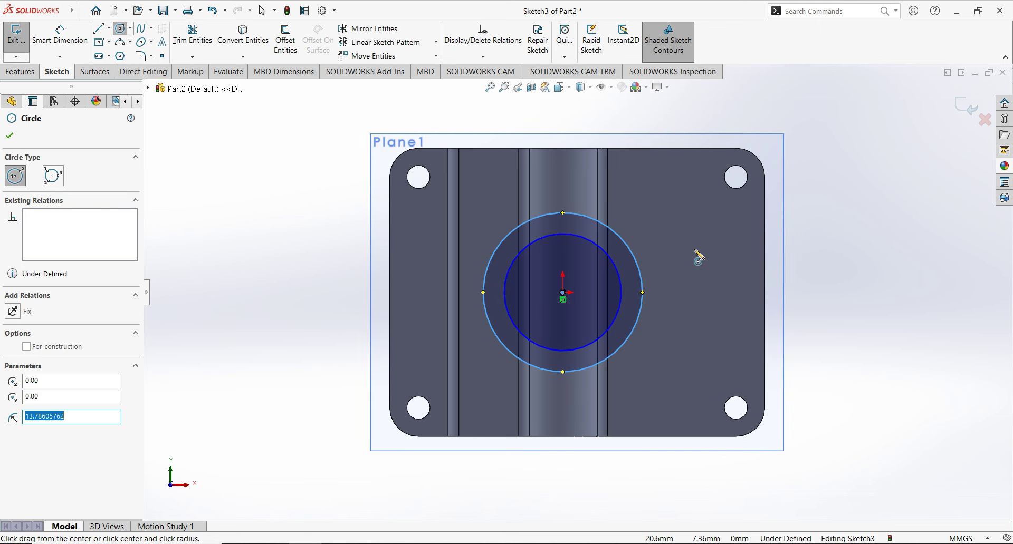
pyautogui.press('Escape')
pyautogui.press('Escape')
# - Dimension the outer circle Ø26 and the inner circle Ø20
pyautogui.rightClick(838, 258)
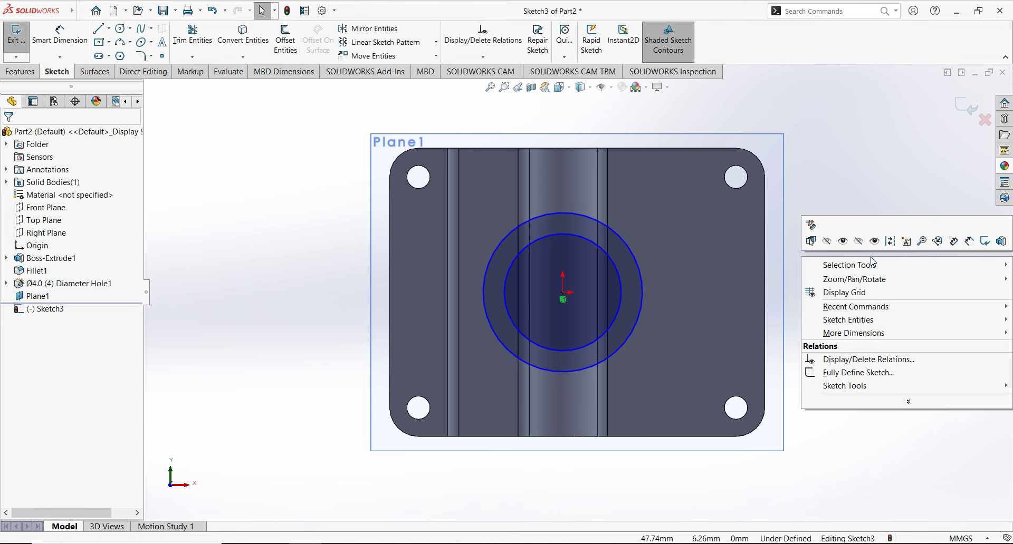
pyautogui.click(956, 243)
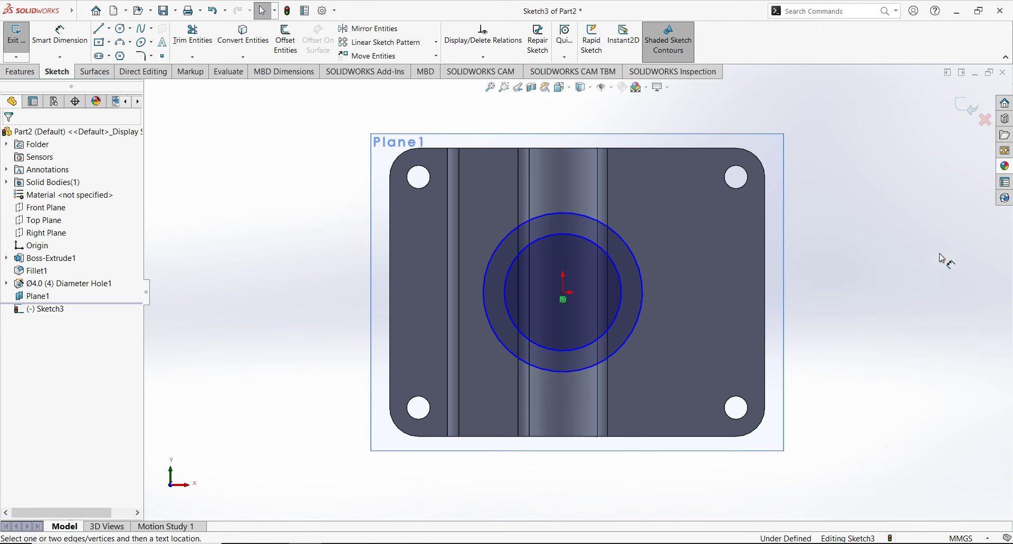
pyautogui.click(626, 354)
pyautogui.click(681, 124)
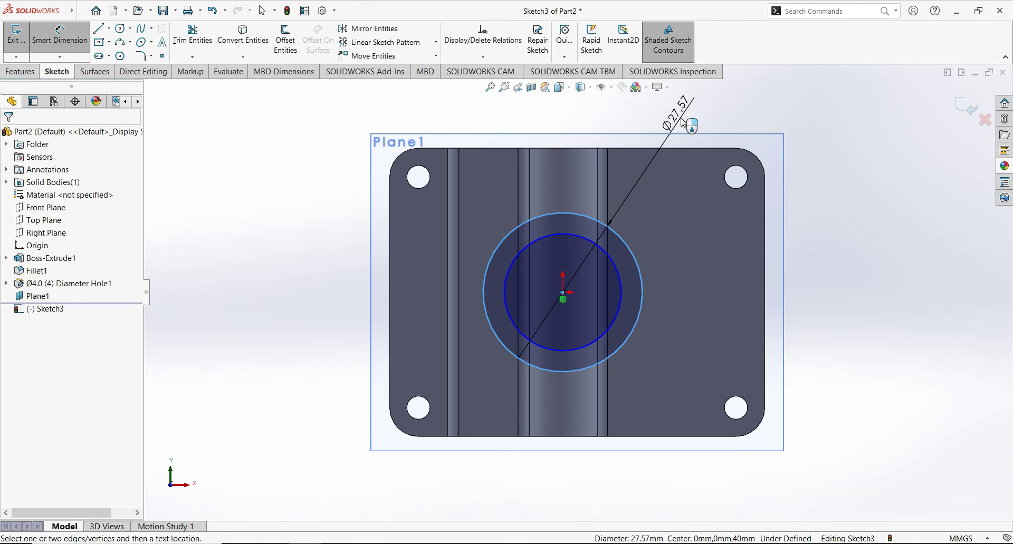
pyautogui.write('26')
pyautogui.press('Return')
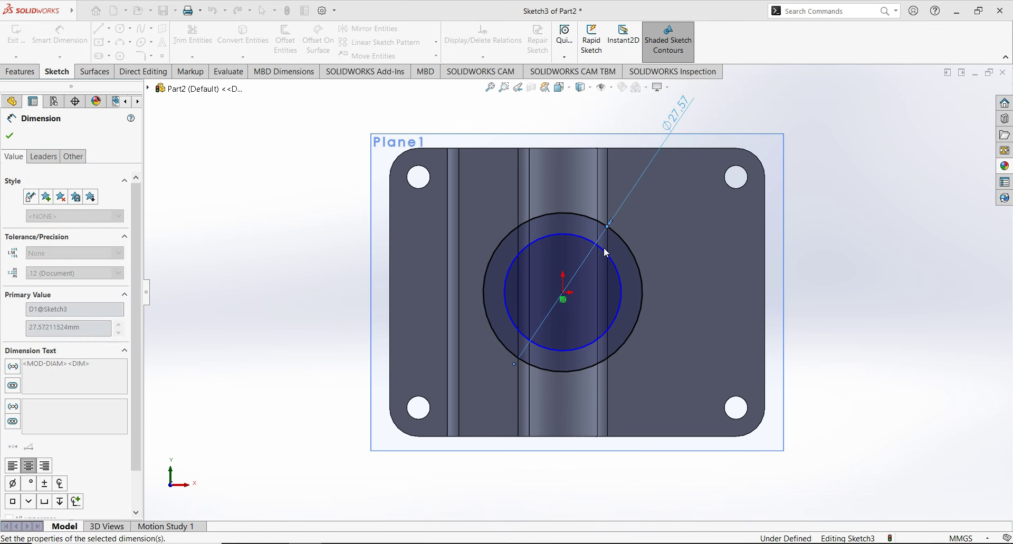
pyautogui.click(607, 252)
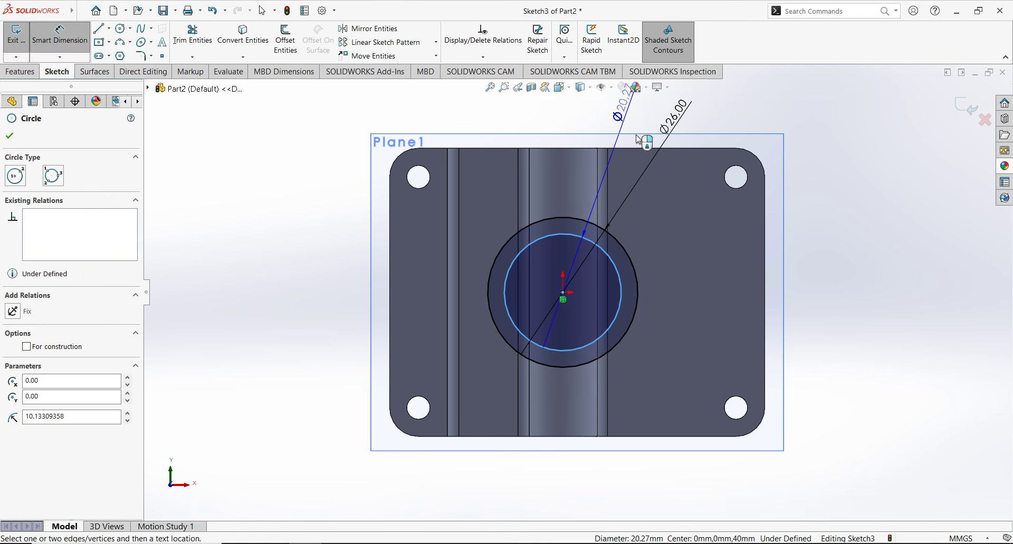
pyautogui.click(655, 483)
pyautogui.write('2')
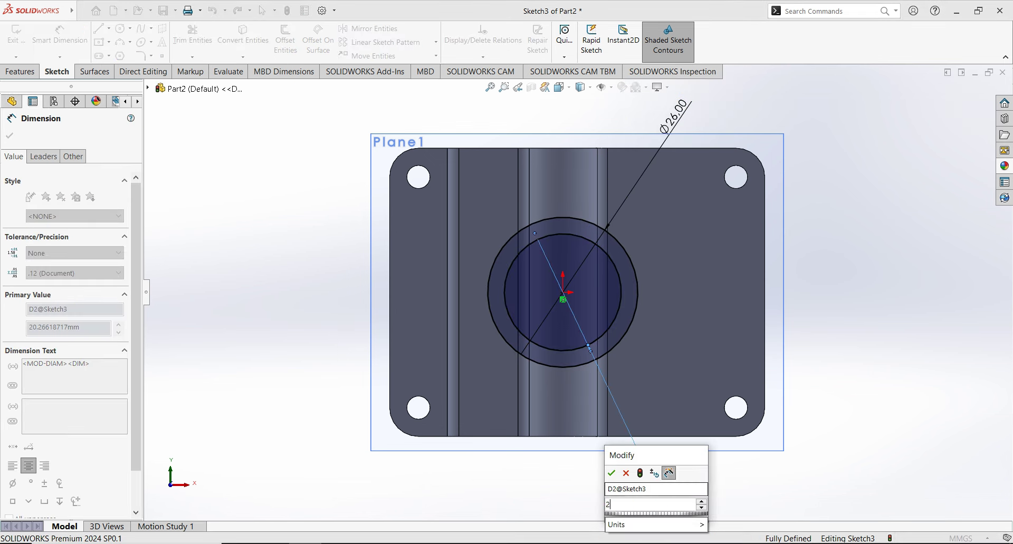
pyautogui.write('0')
pyautogui.press('Return')
pyautogui.click(192, 100)
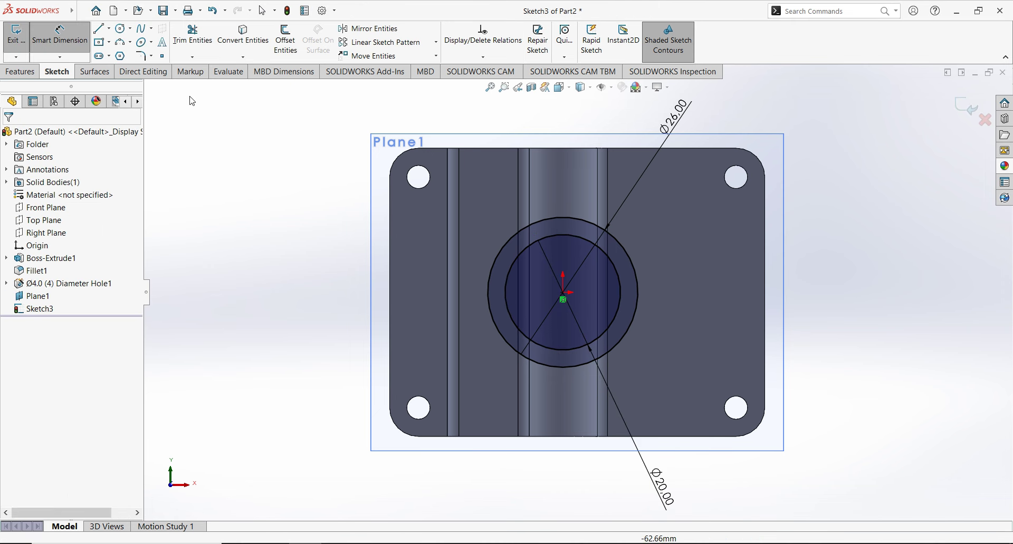
pyautogui.press('Escape')
# - Draw a centre rectangle on the origin for the slot
pyautogui.click(108, 42)
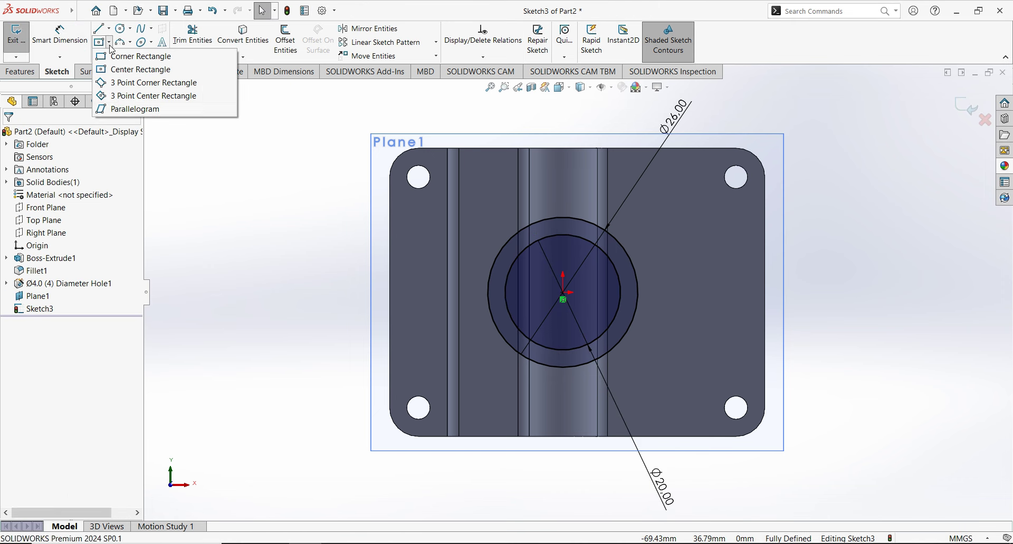
pyautogui.click(132, 81)
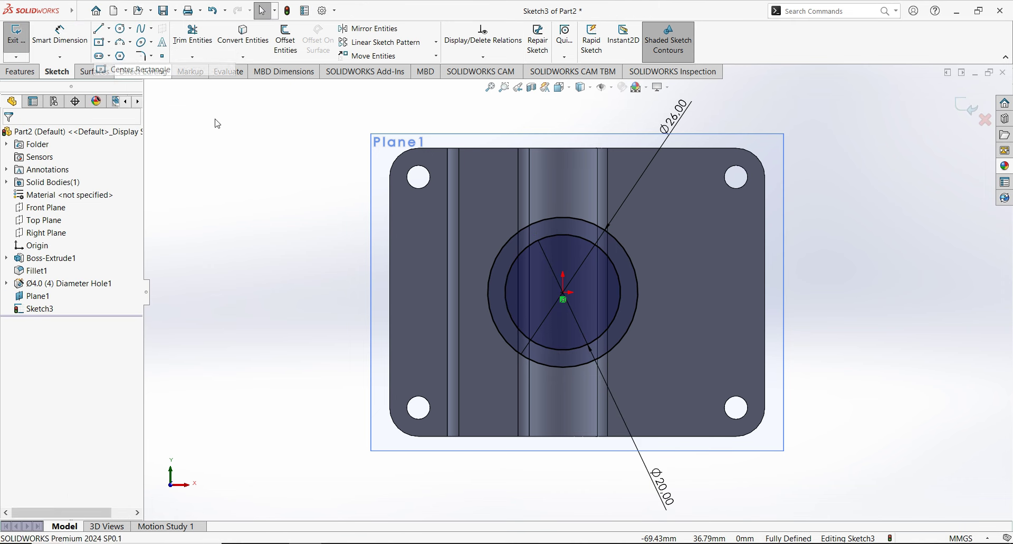
pyautogui.click(564, 293)
pyautogui.click(578, 400)
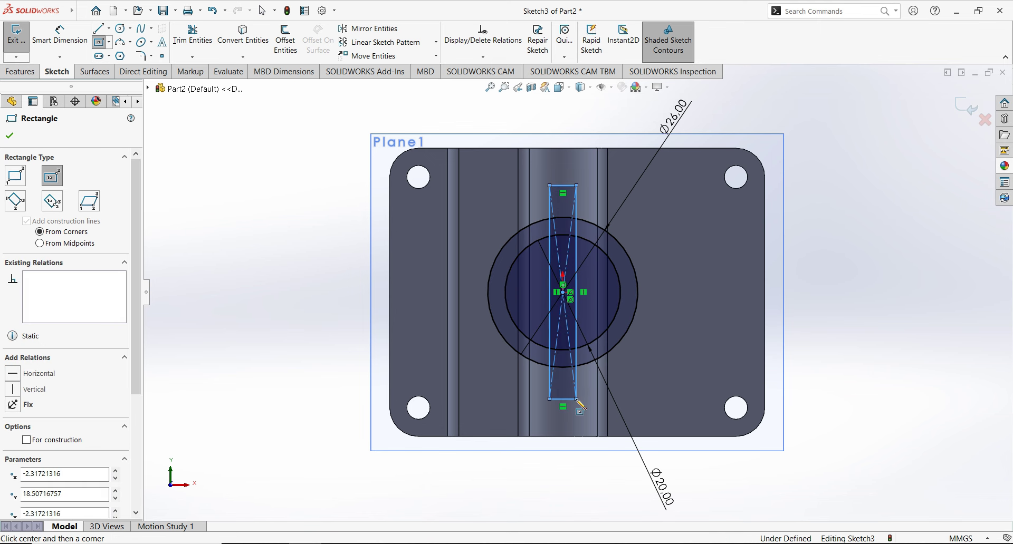
pyautogui.press('Escape')
# - Dimension the rectangle 6 mm wide and 35 mm long
pyautogui.click(60, 37)
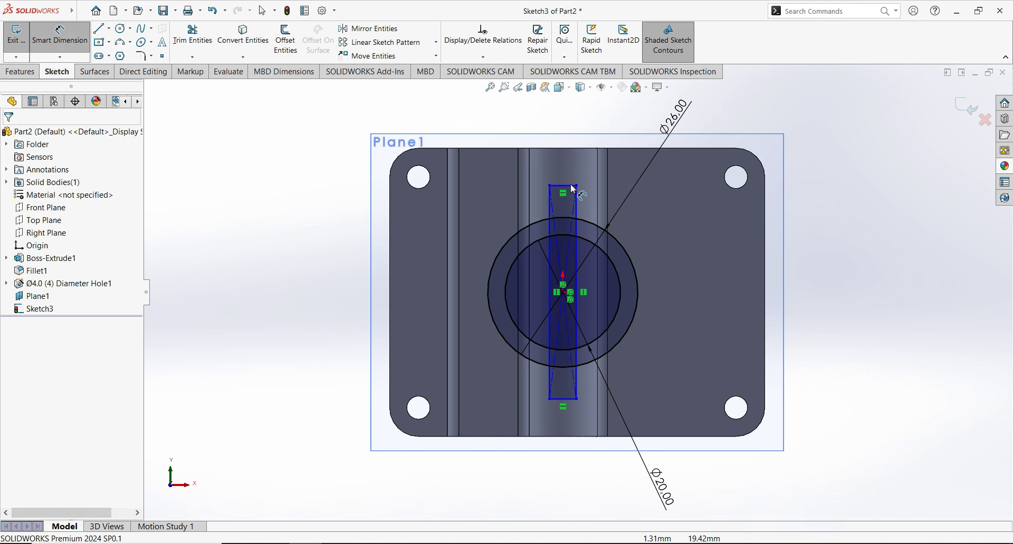
pyautogui.click(569, 185)
pyautogui.click(564, 123)
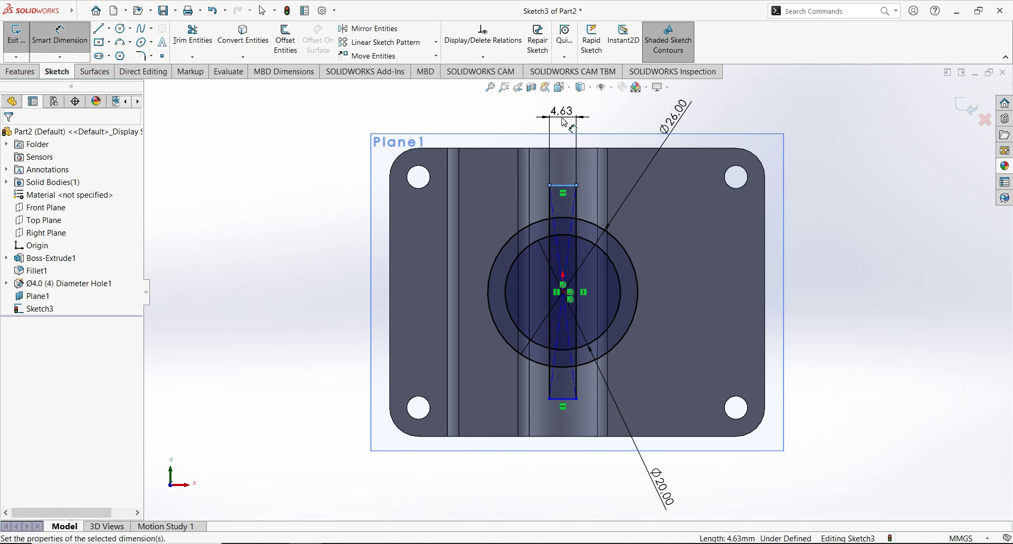
pyautogui.write('6')
pyautogui.press('Return')
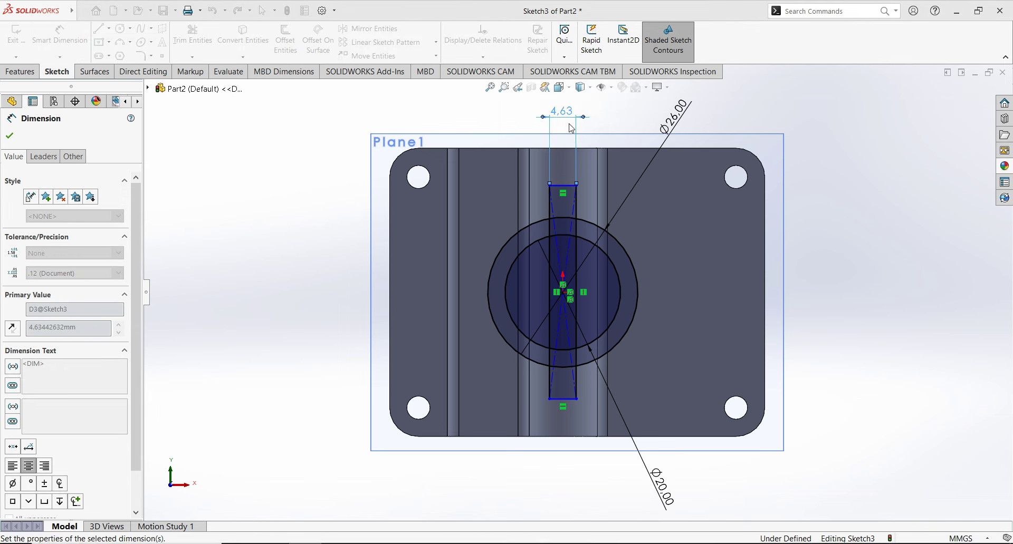
pyautogui.click(580, 201)
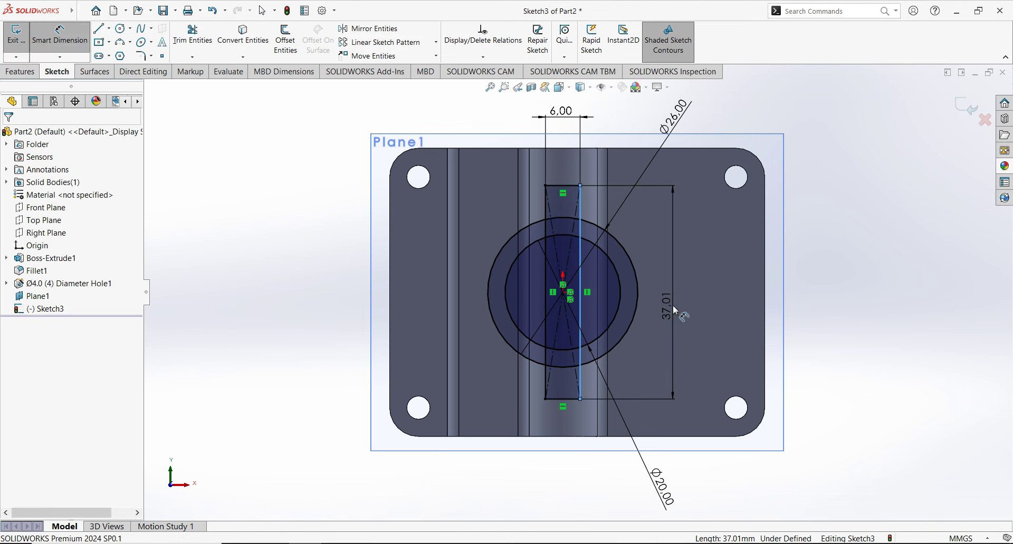
pyautogui.click(674, 310)
pyautogui.write('35')
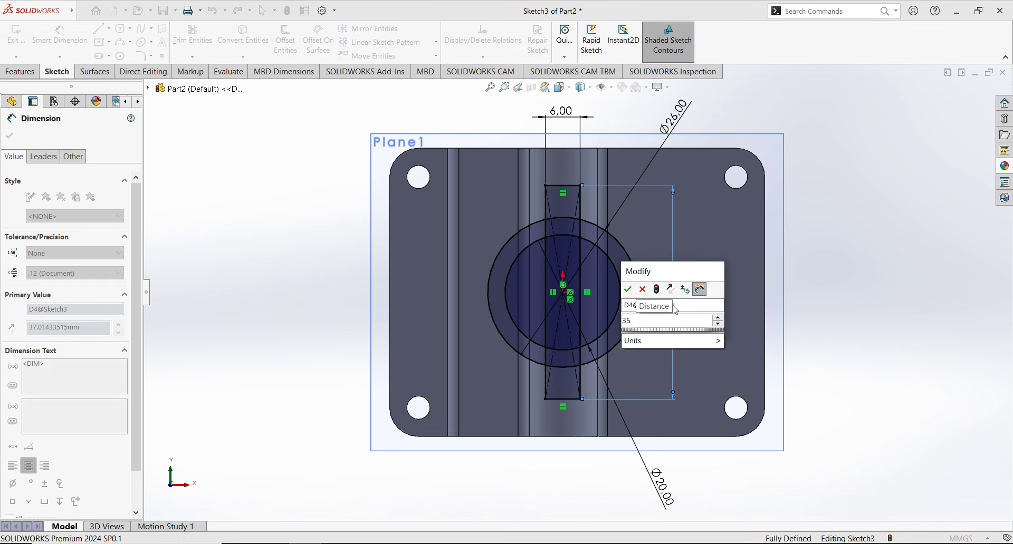
pyautogui.press('Return')
pyautogui.press('Escape')
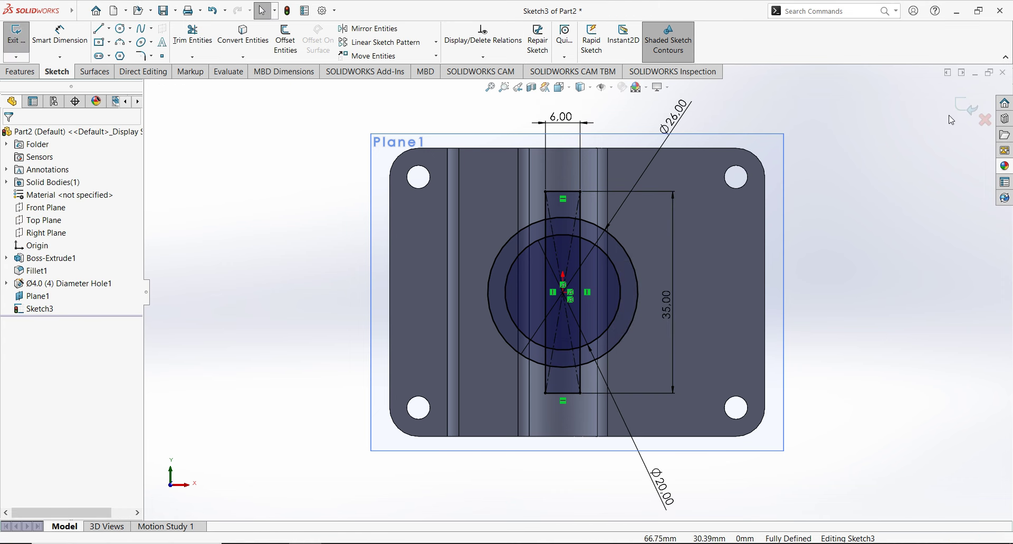
# - Exit Sketch3, hide Plane1, and start an Extruded Boss/Base
pyautogui.click(956, 109)
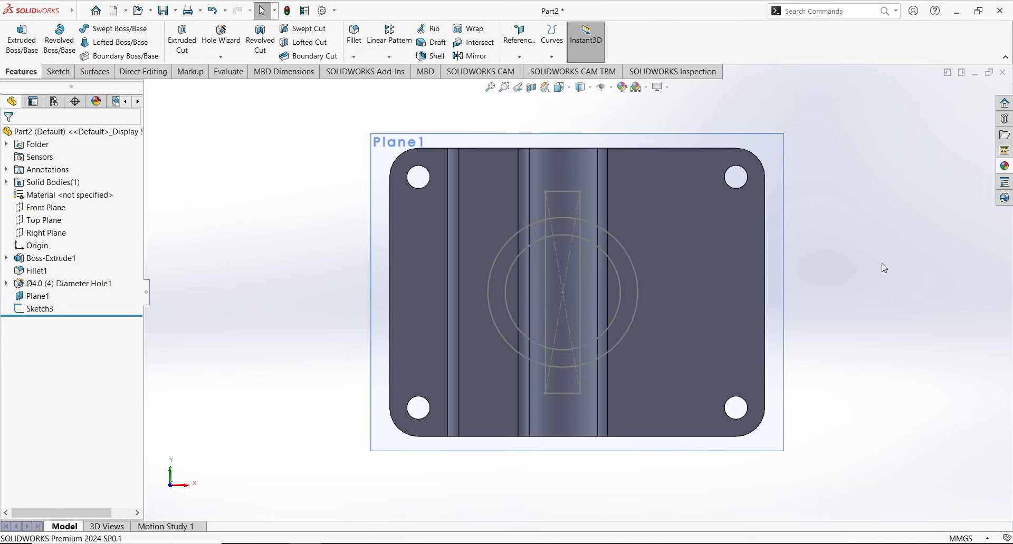
pyautogui.moveTo(882, 263)
pyautogui.mouseDown(button='middle')
pyautogui.moveTo(575, 161)
pyautogui.moveTo(465, 272)
pyautogui.mouseUp(button='middle')
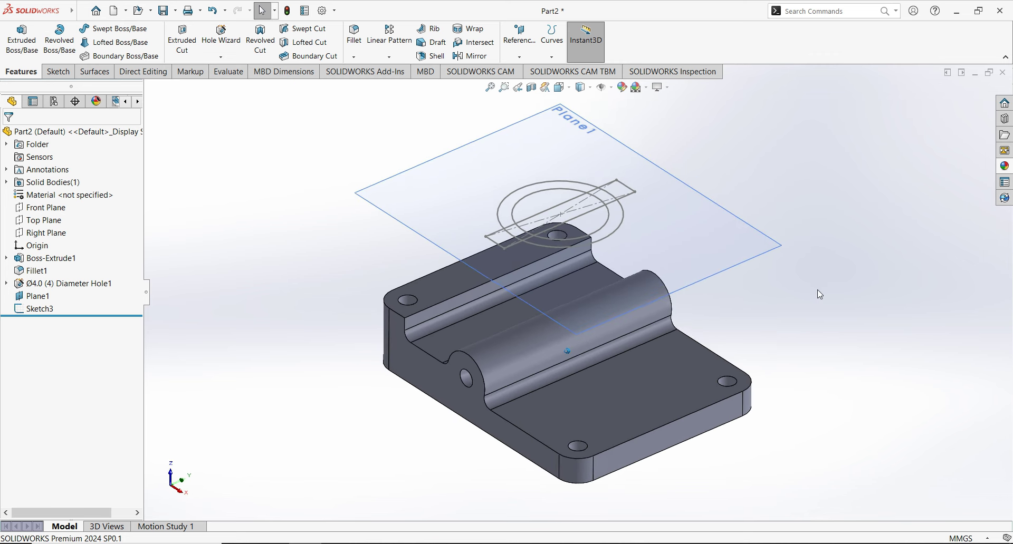
pyautogui.moveTo(818, 290); pyautogui.dragTo(803, 315, button='middle')
pyautogui.click(38, 296)
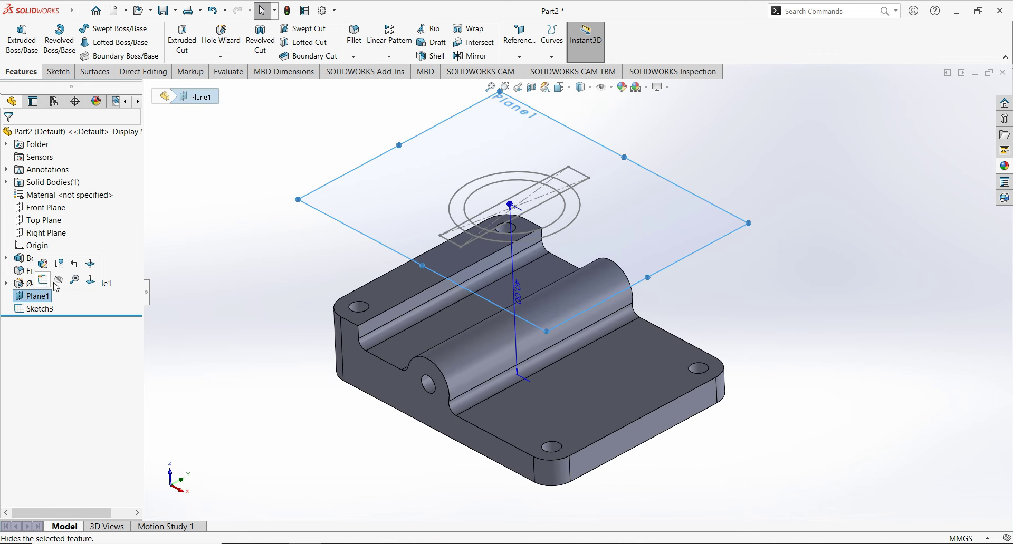
pyautogui.click(67, 273)
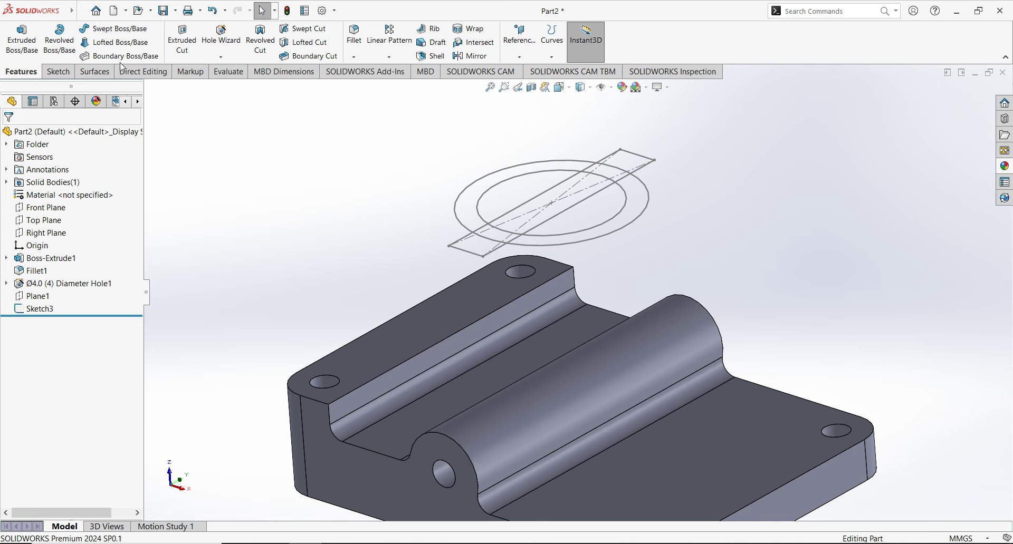
pyautogui.click(22, 40)
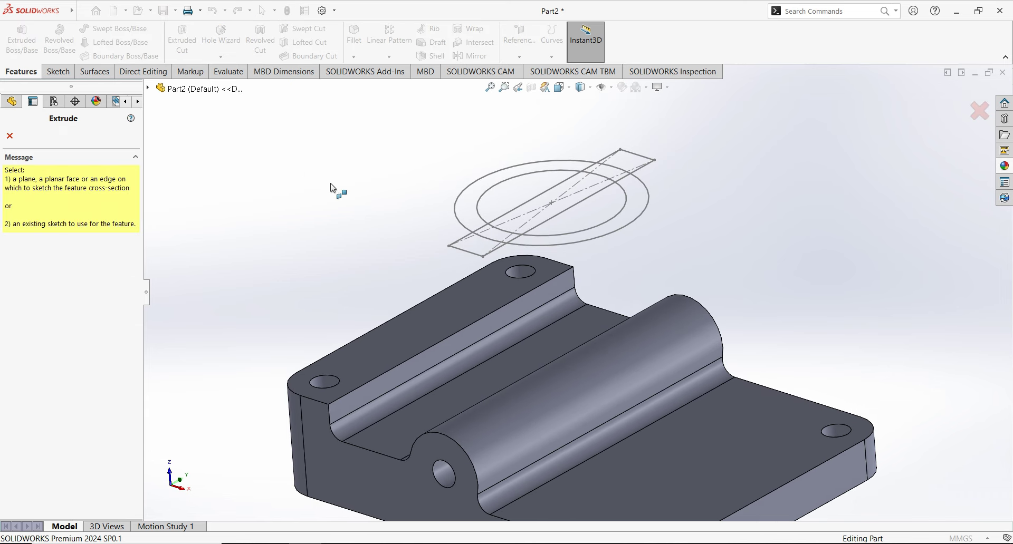
# - Clear the selected extrusion contours and set the end condition back to Blind
pyautogui.click(457, 214)
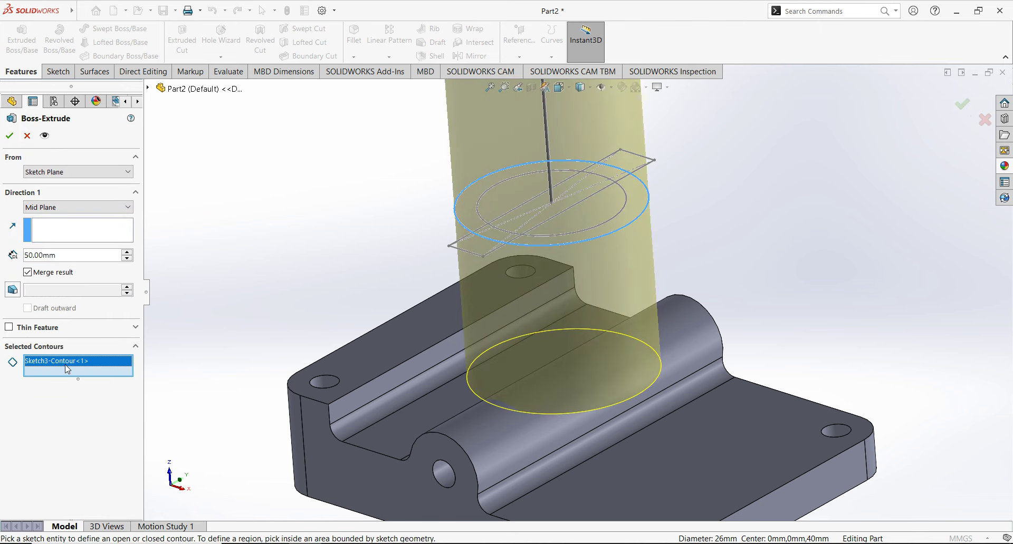
pyautogui.rightClick(68, 365)
pyautogui.click(85, 373)
pyautogui.click(79, 207)
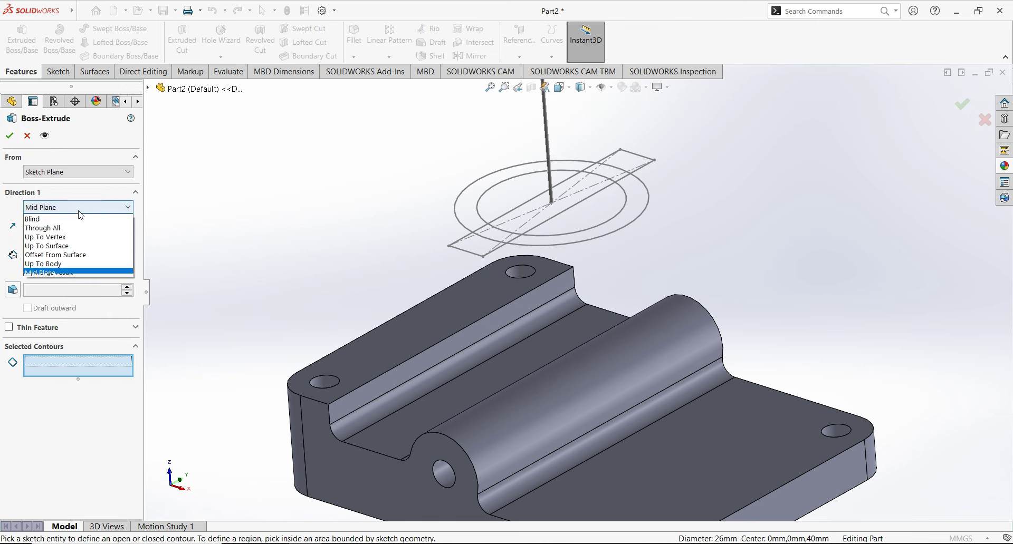
pyautogui.click(83, 227)
pyautogui.click(78, 213)
pyautogui.click(79, 218)
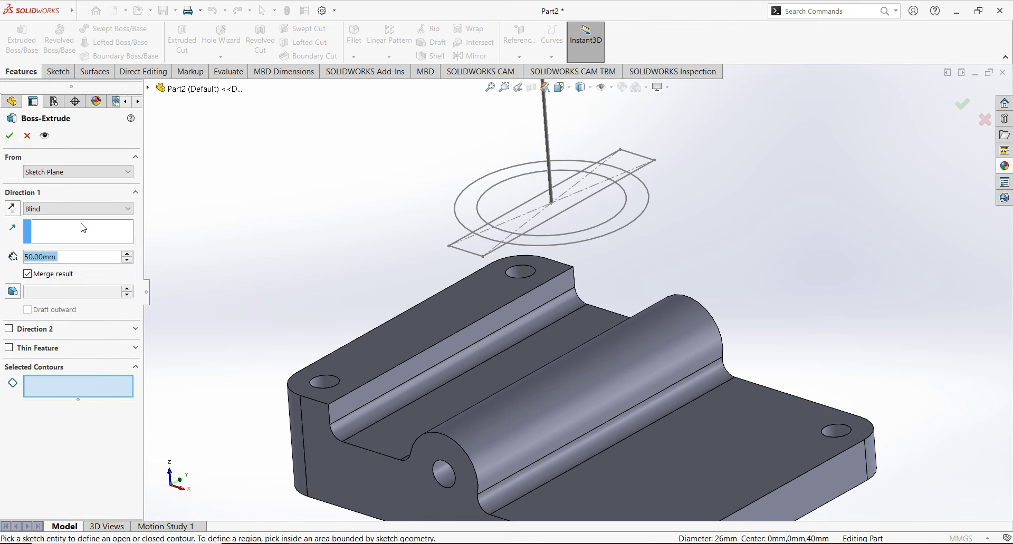
# - Extrude the four ring regions downward Up To Next to form the Ø26/Ø20 pipe
pyautogui.click(470, 203)
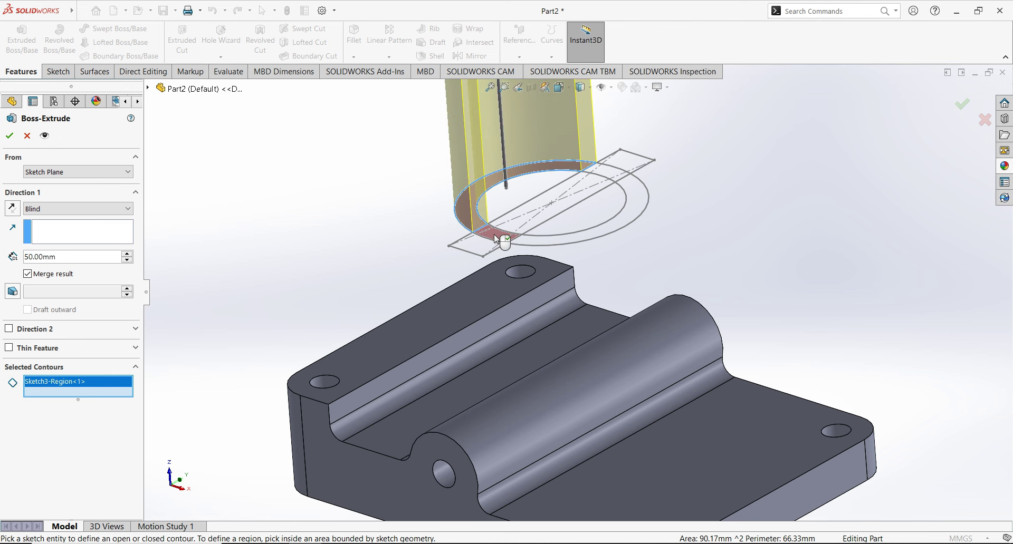
pyautogui.click(521, 239)
pyautogui.click(632, 199)
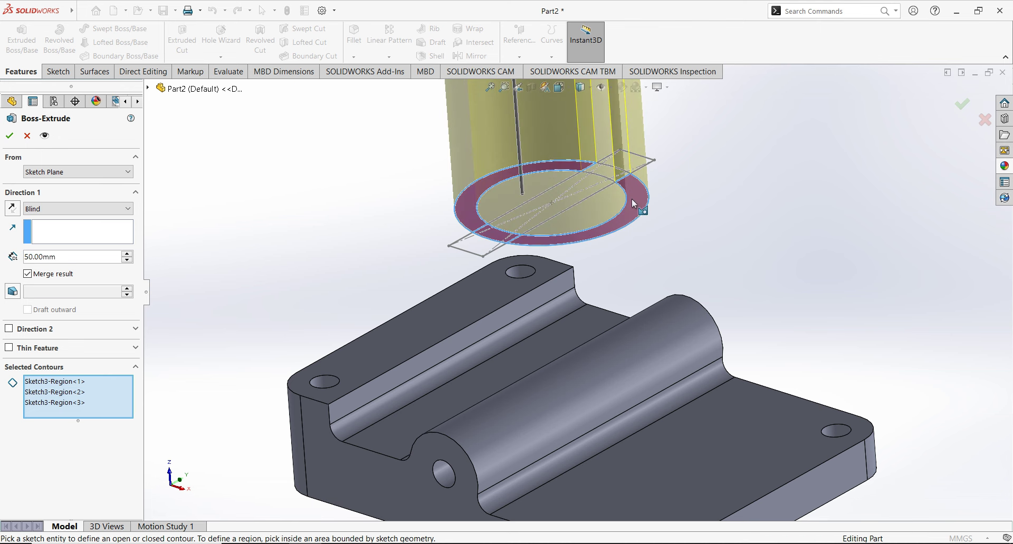
pyautogui.click(606, 173)
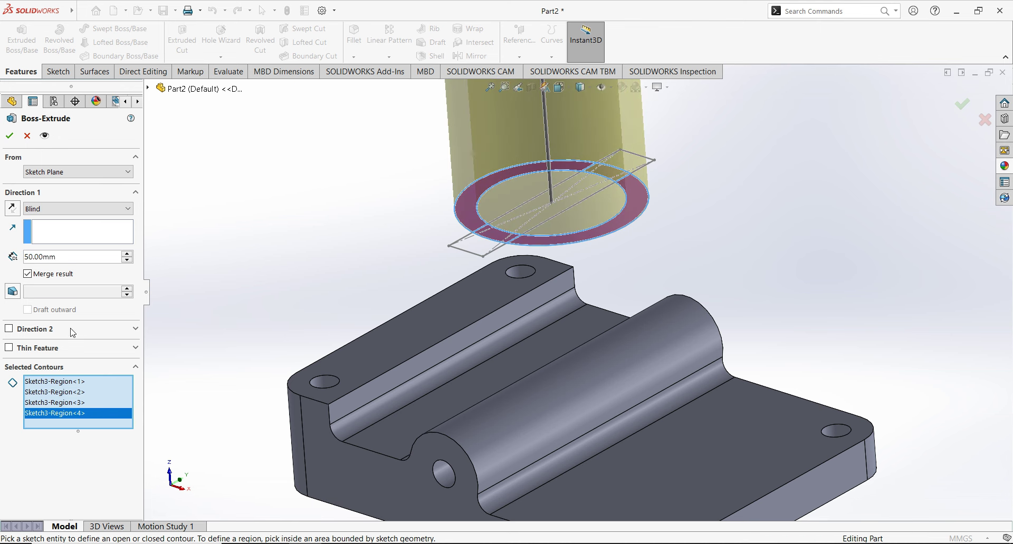
pyautogui.click(12, 208)
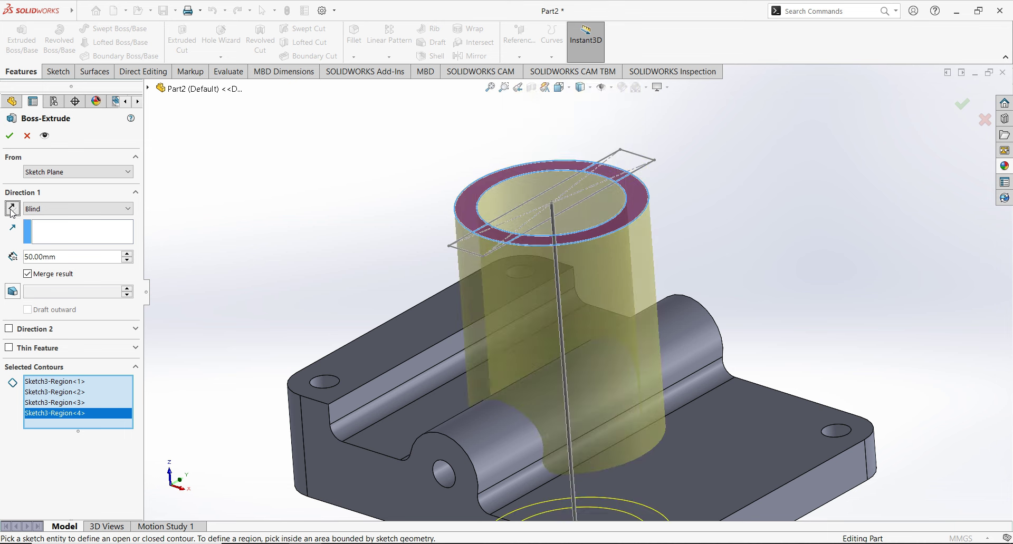
pyautogui.click(63, 209)
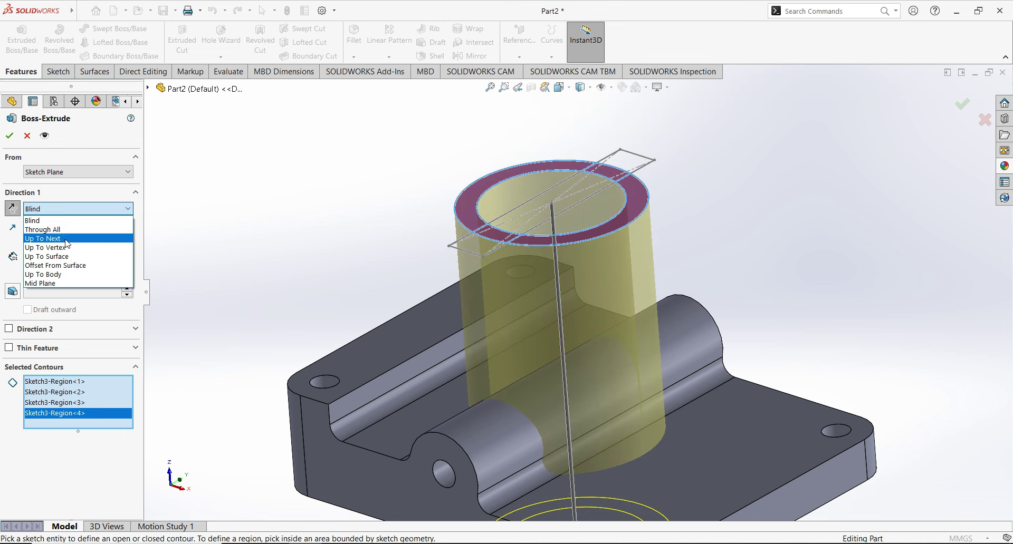
pyautogui.click(67, 243)
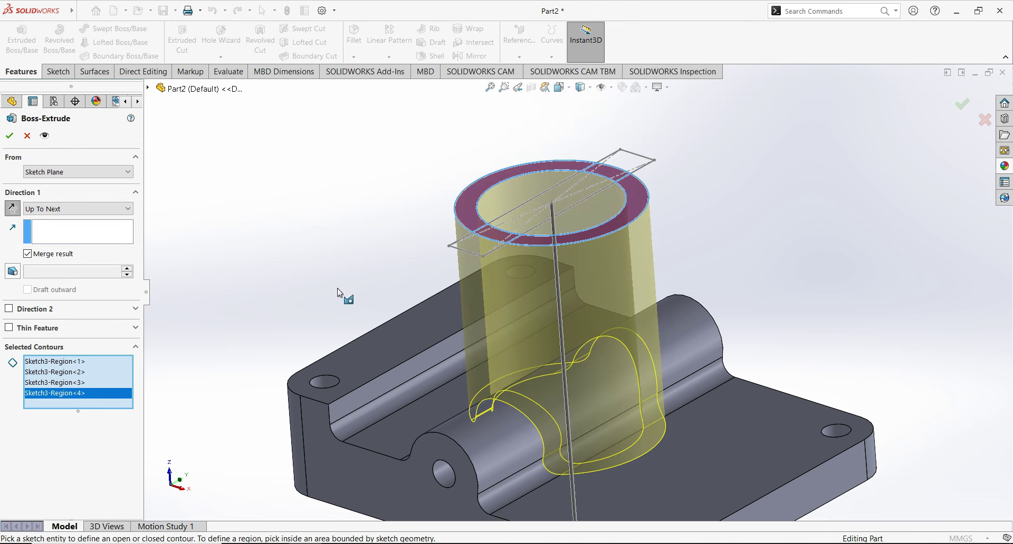
pyautogui.moveTo(337, 288); pyautogui.dragTo(212, 260, button='middle')
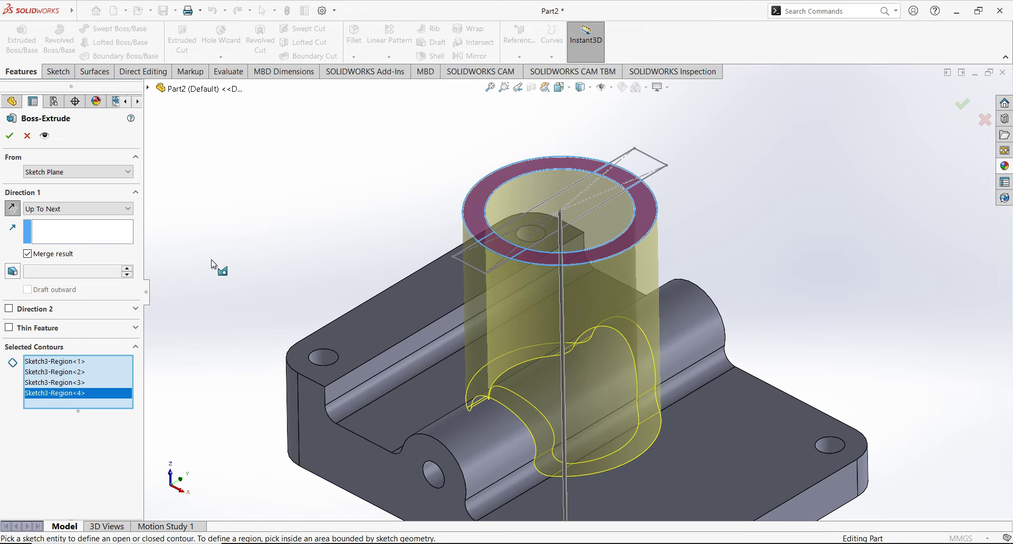
pyautogui.click(9, 136)
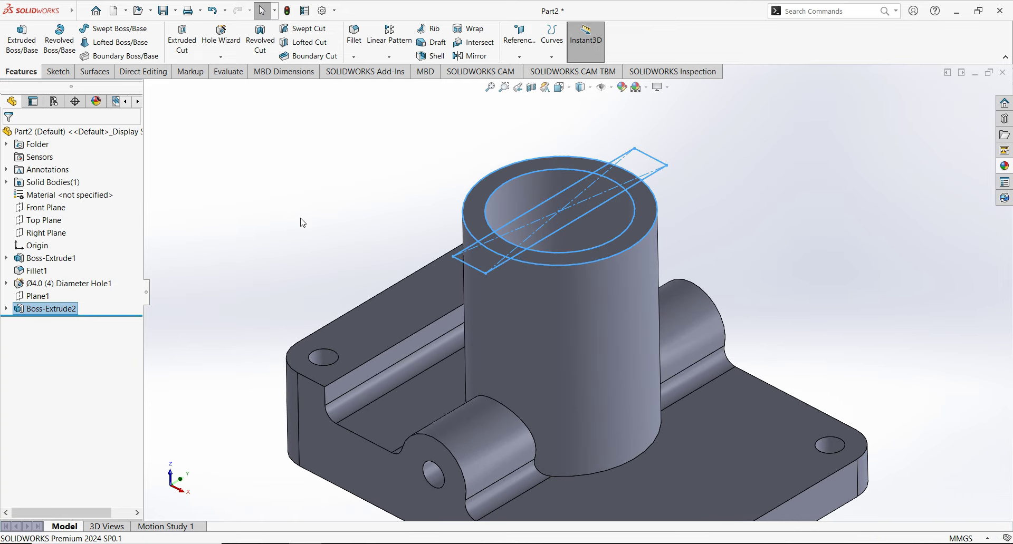
# - Show Sketch3 from under the pipe extrusion in the feature tree
pyautogui.click(6, 308)
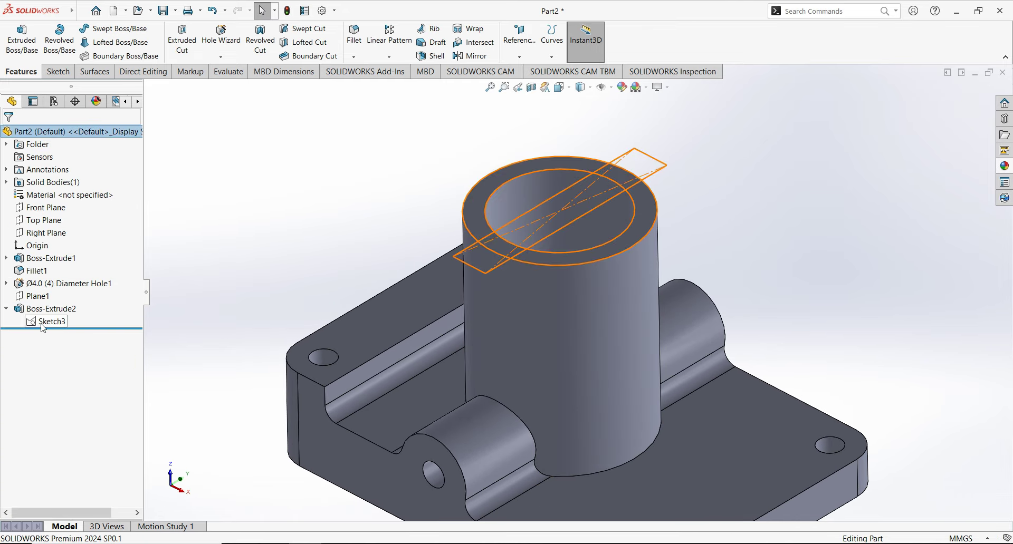
pyautogui.click(51, 322)
pyautogui.click(65, 309)
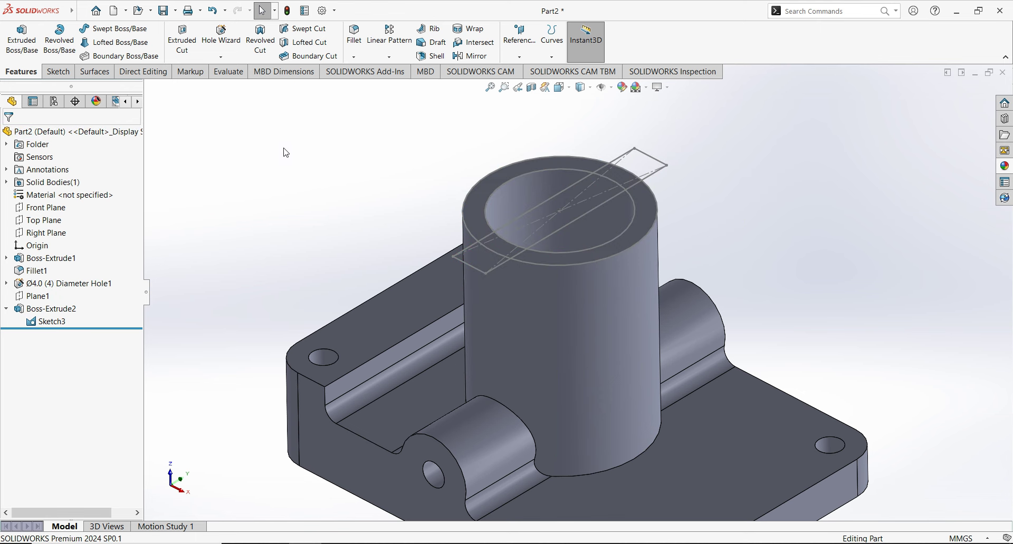
# - Cut the 6 × 35 rectangle Blind 10 mm deep into the pipe top
pyautogui.click(182, 37)
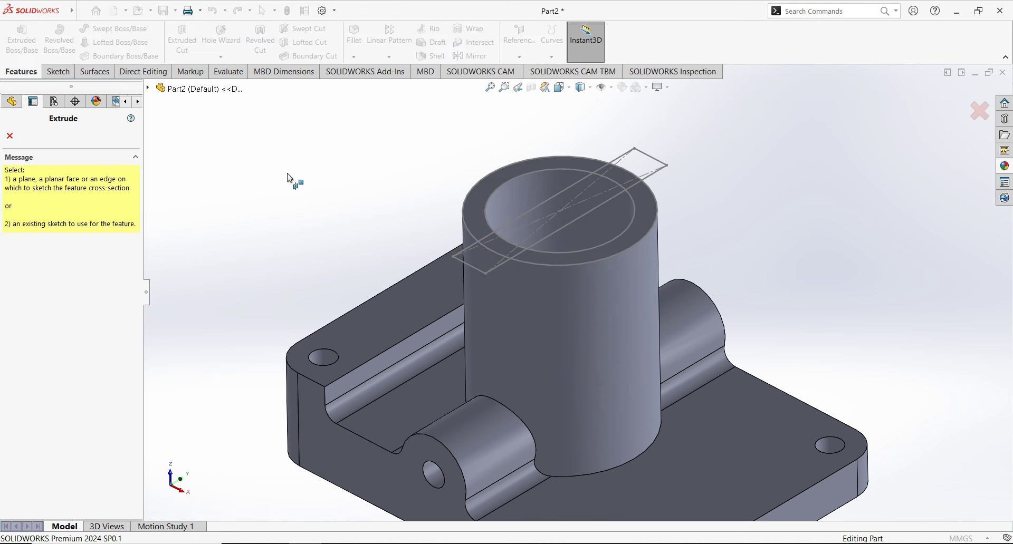
pyautogui.click(650, 157)
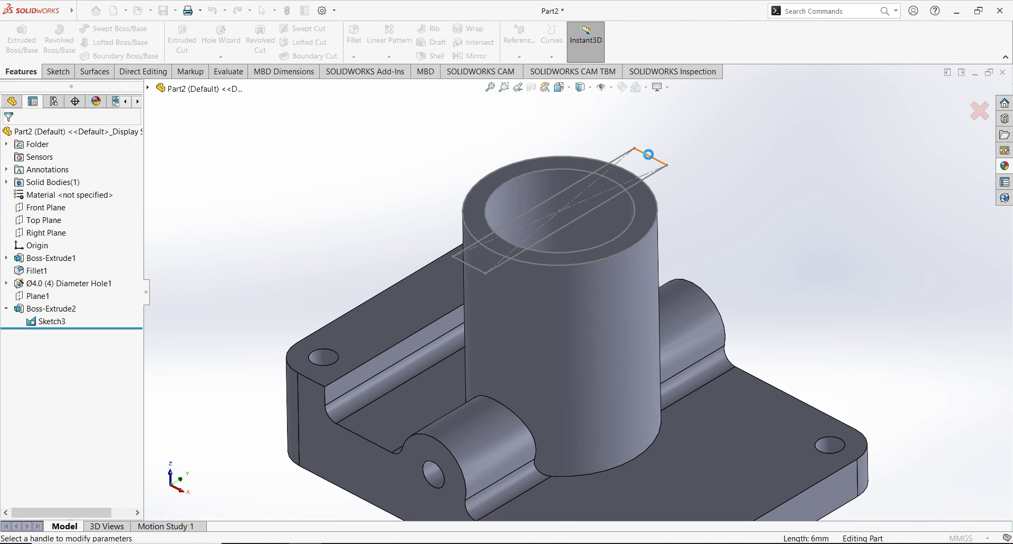
pyautogui.click(58, 363)
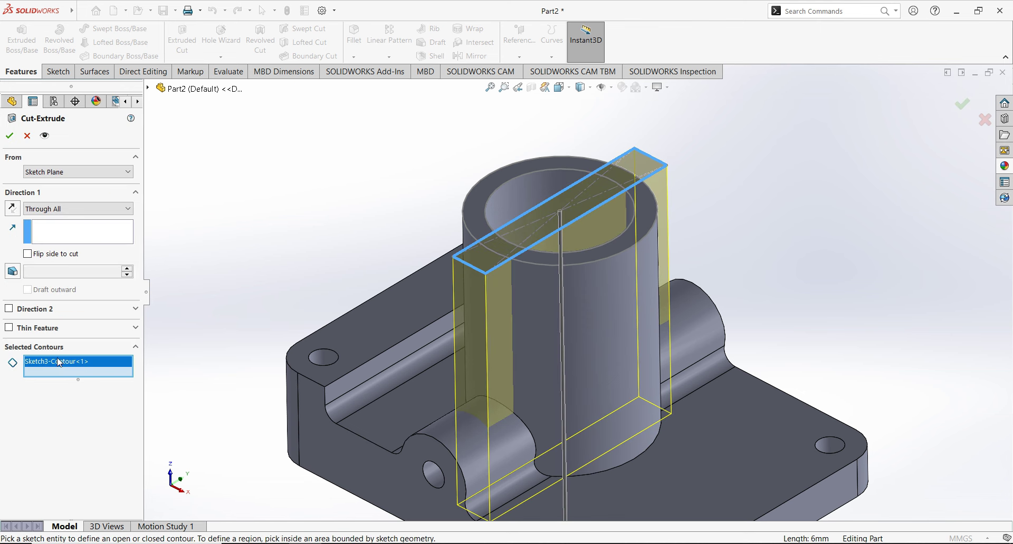
pyautogui.click(47, 209)
pyautogui.click(47, 220)
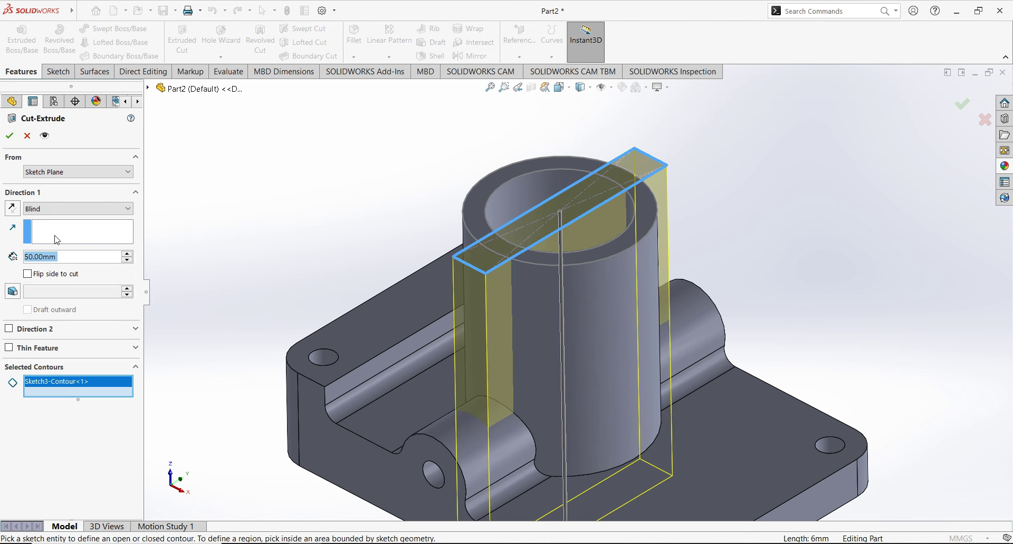
pyautogui.write('10')
pyautogui.press('Return')
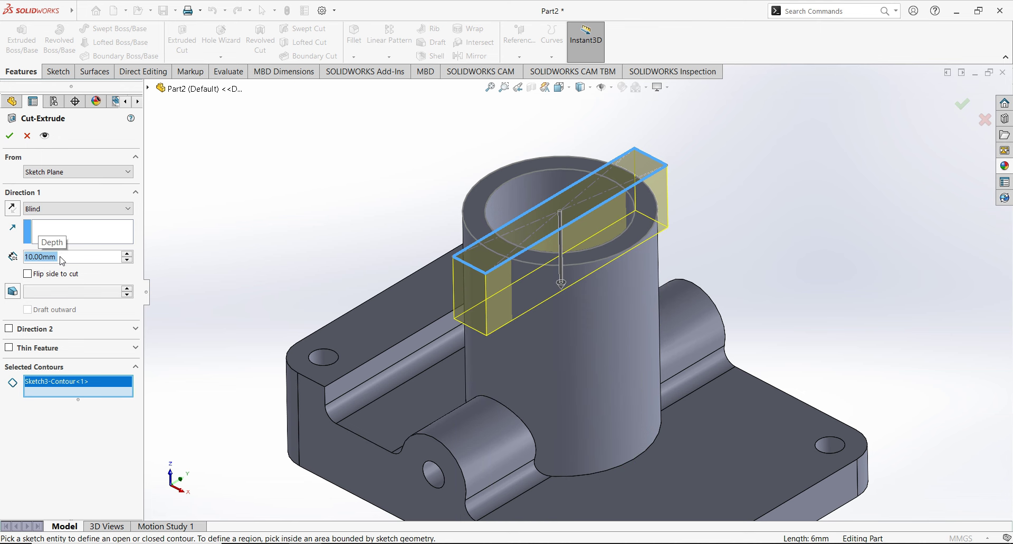
pyautogui.click(14, 137)
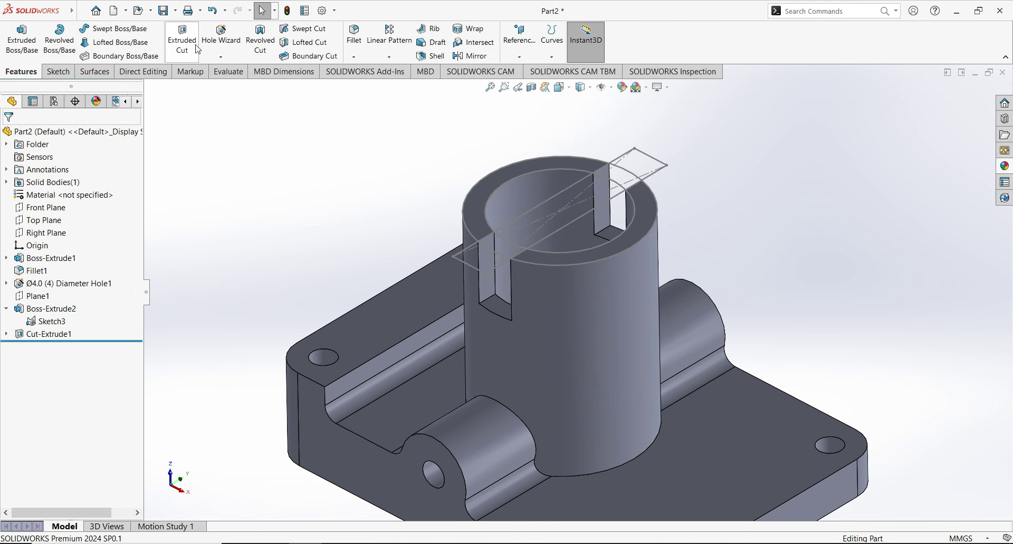
# - Cut the pipe's Ø20 inner circle Through All to bore the part
pyautogui.click(182, 38)
pyautogui.click(523, 179)
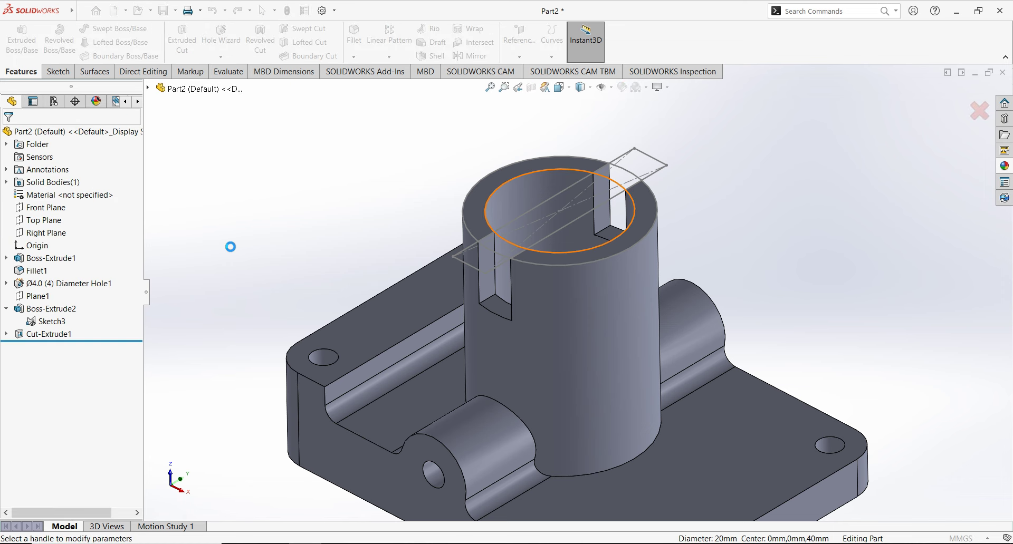
pyautogui.click(45, 212)
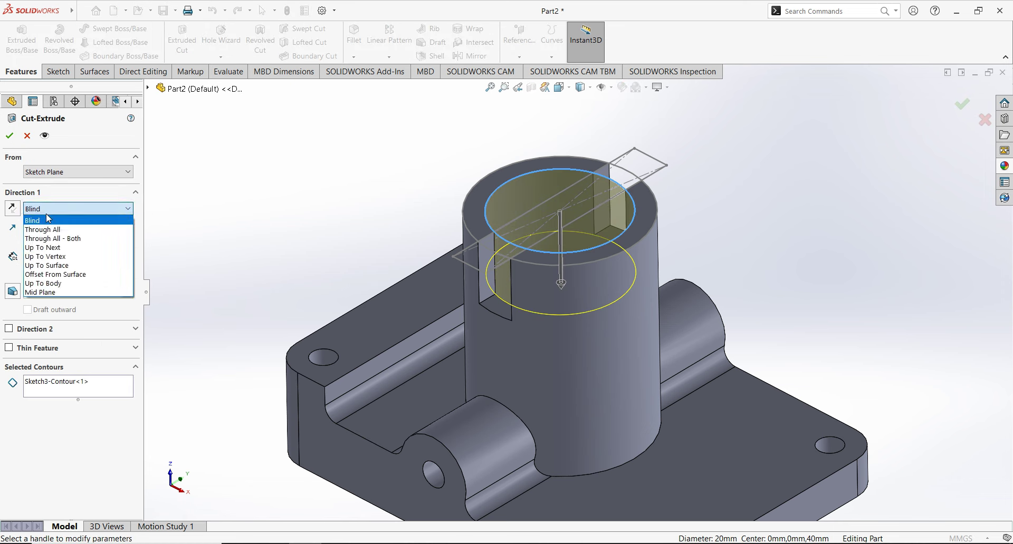
pyautogui.click(52, 233)
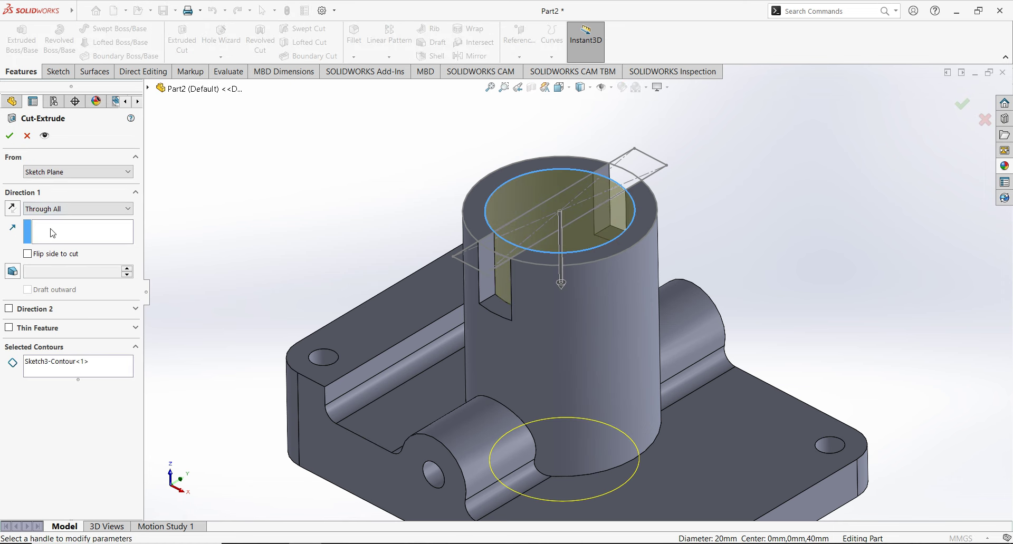
pyautogui.click(10, 135)
# - Check the bore from below, return to isometric, and hide Sketch3
pyautogui.scroll(2, 396, 208)
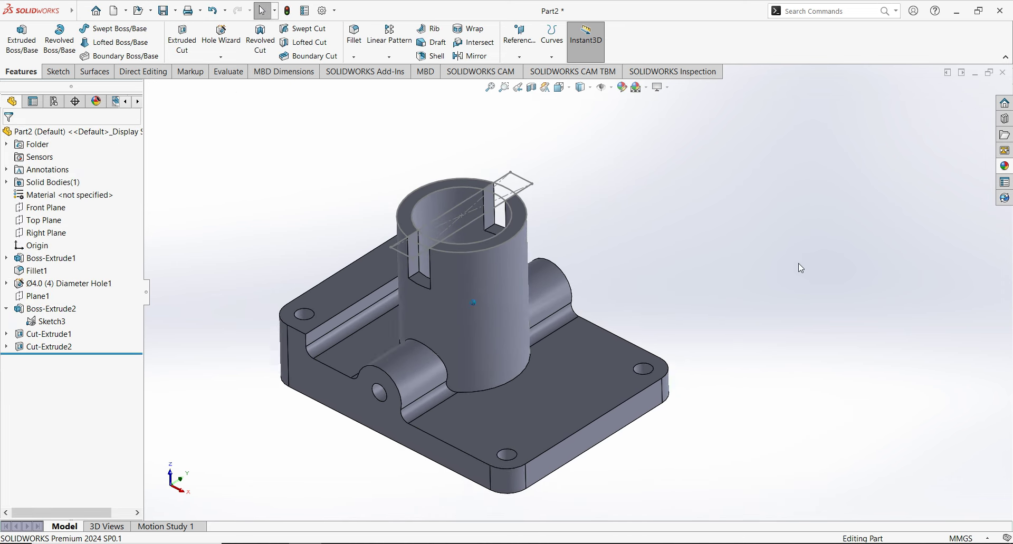
pyautogui.hotkey('shift', 'Up')
pyautogui.hotkey('ctrl', '7')
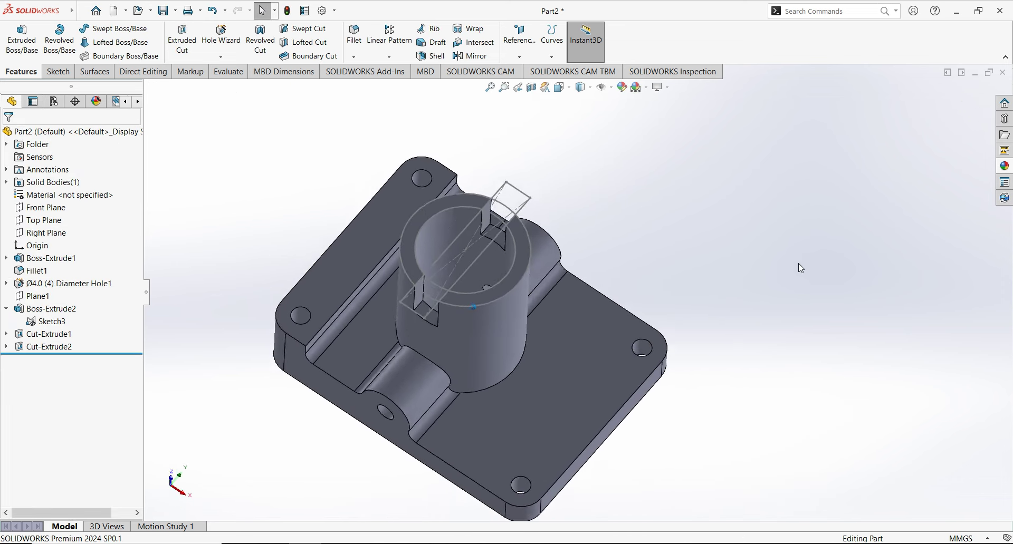
pyautogui.click(520, 184)
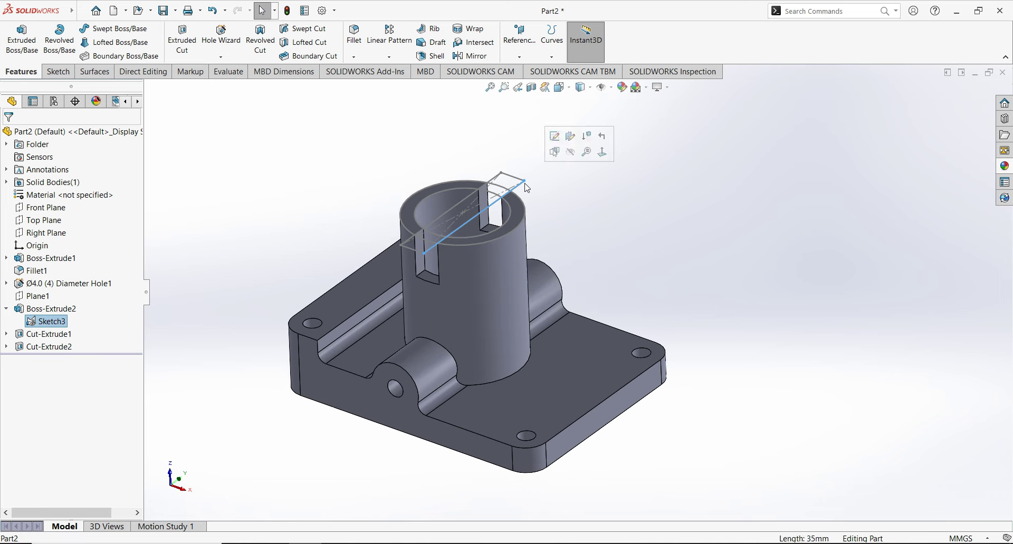
pyautogui.click(645, 235)
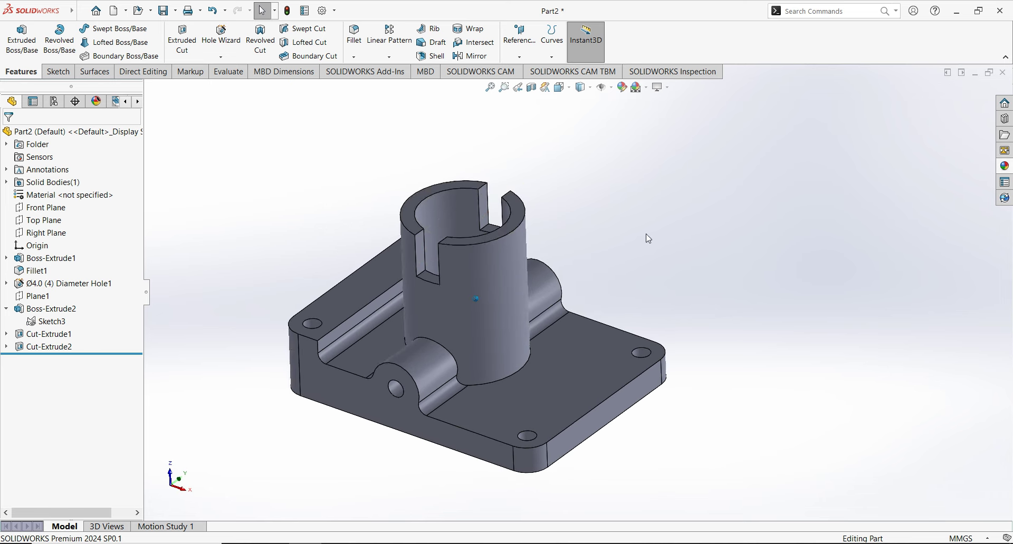
pyautogui.moveTo(645, 235); pyautogui.dragTo(670, 433, button='middle')
pyautogui.hotkey('alt', 'Tab')
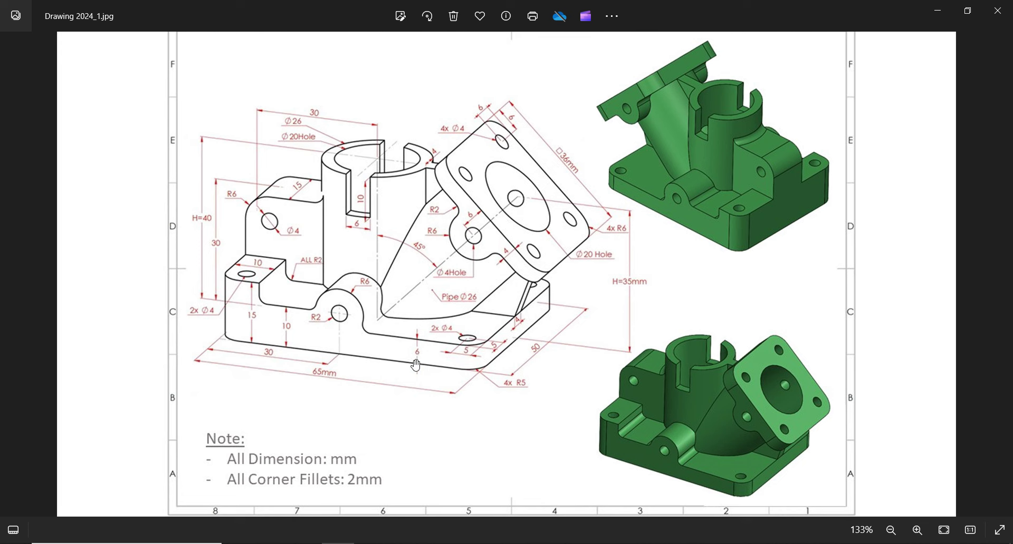
pyautogui.hotkey('alt', 'Tab')
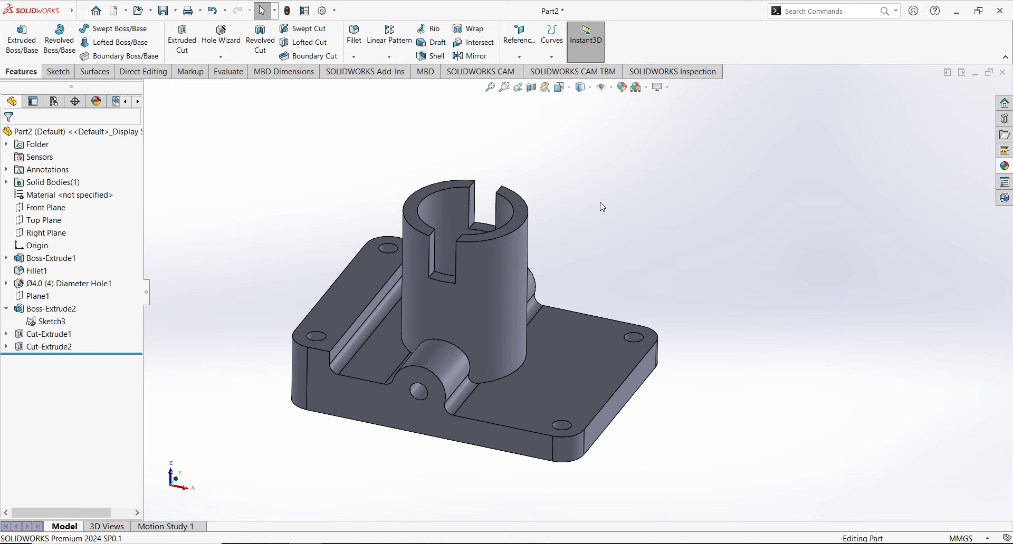
# - Open Sketch4 on the Top Plane, switch to the Bottom view, and activate the Line tool
pyautogui.click(52, 220)
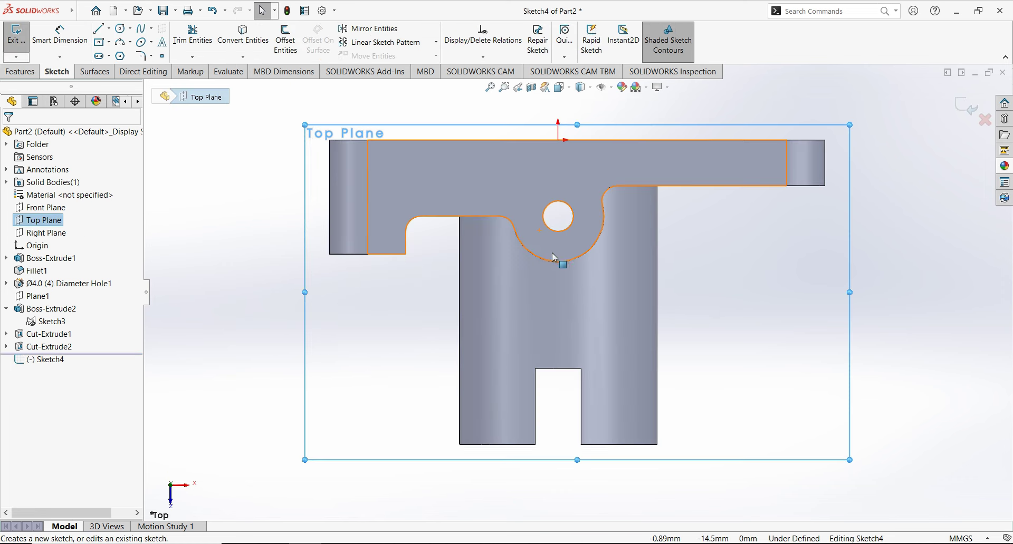
pyautogui.moveTo(590, 433); pyautogui.dragTo(702, 263, button='middle')
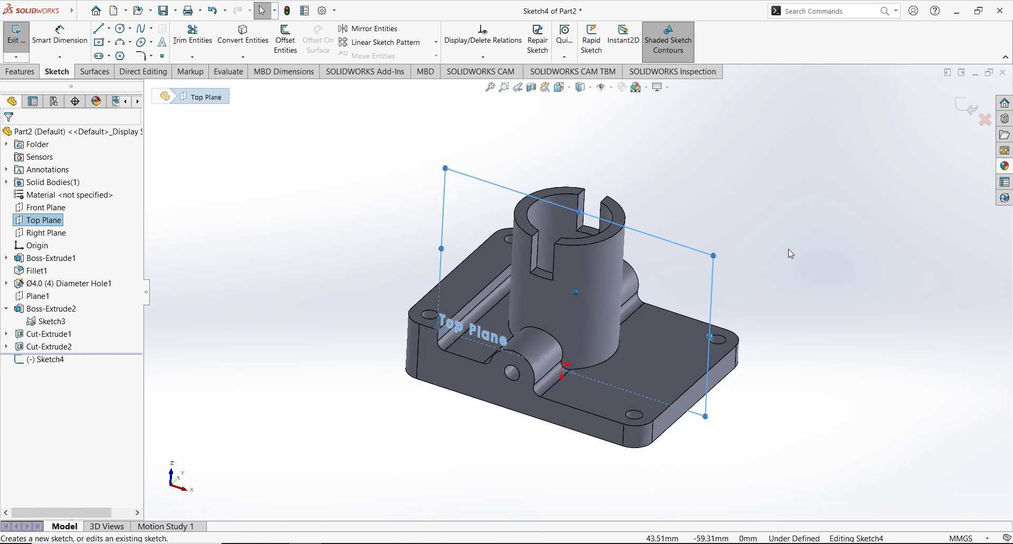
pyautogui.moveTo(788, 262); pyautogui.dragTo(577, 104, button='middle')
pyautogui.click(580, 88)
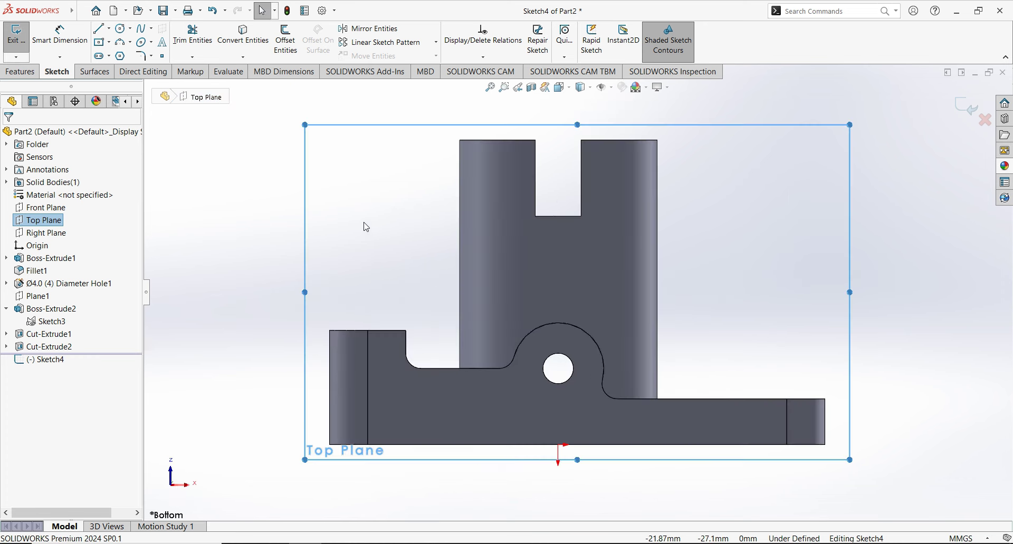
pyautogui.click(381, 238)
pyautogui.scroll(3, 575, 290)
pyautogui.scroll(-3, 747, 259)
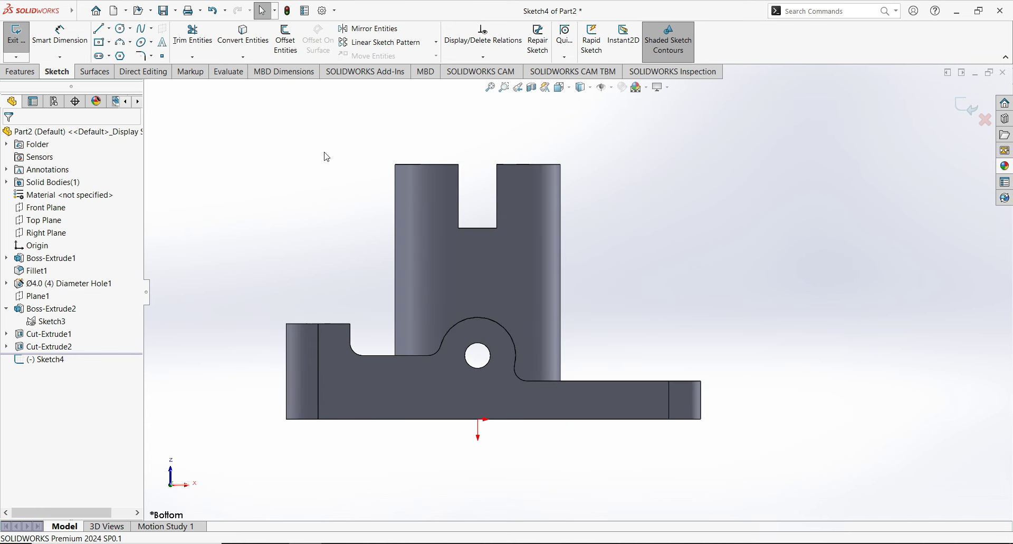
pyautogui.click(98, 30)
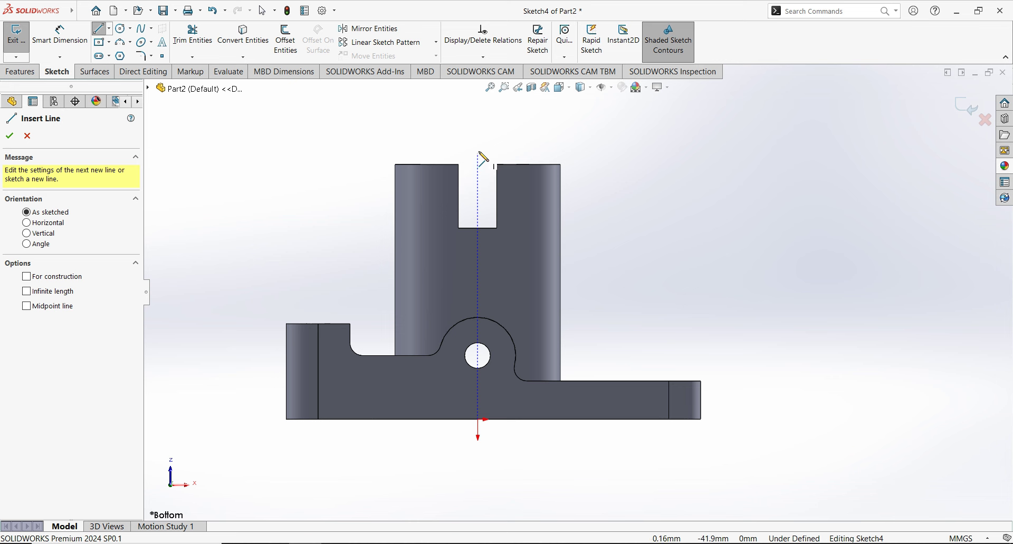
# - Draw a vertical line and a diagonal line from the origin, both as construction geometry
pyautogui.click(477, 135)
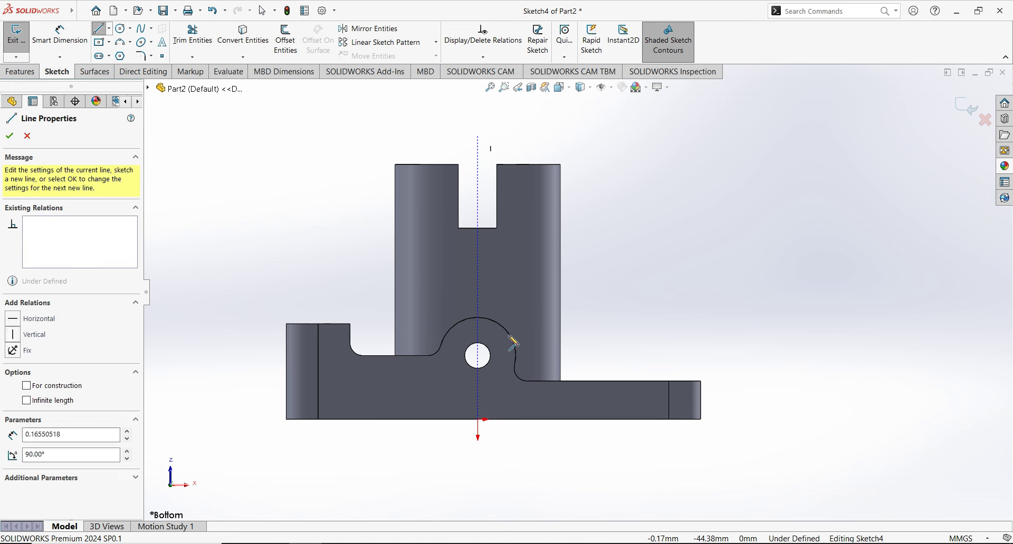
pyautogui.click(478, 419)
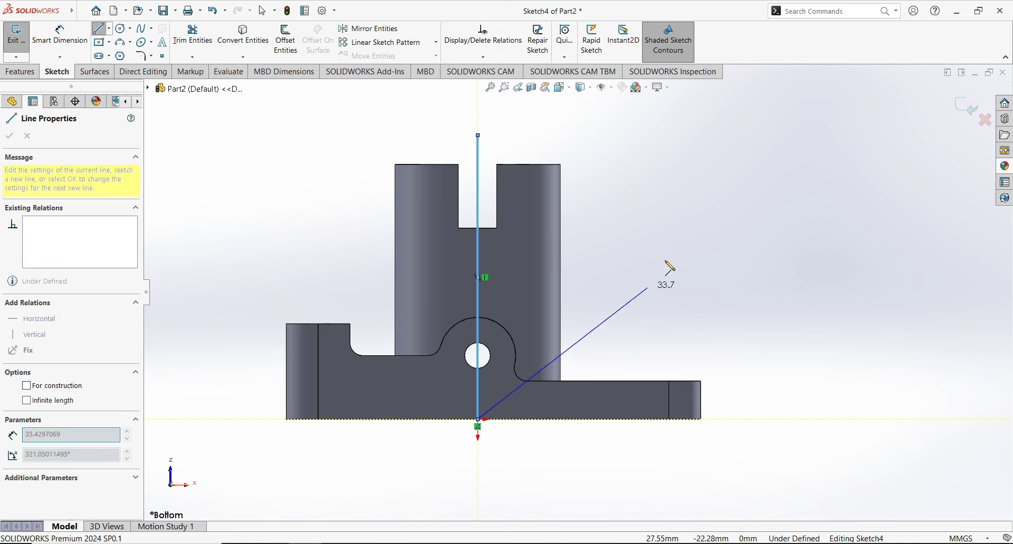
pyautogui.click(709, 188)
pyautogui.press('Escape')
pyautogui.scroll(2, 633, 221)
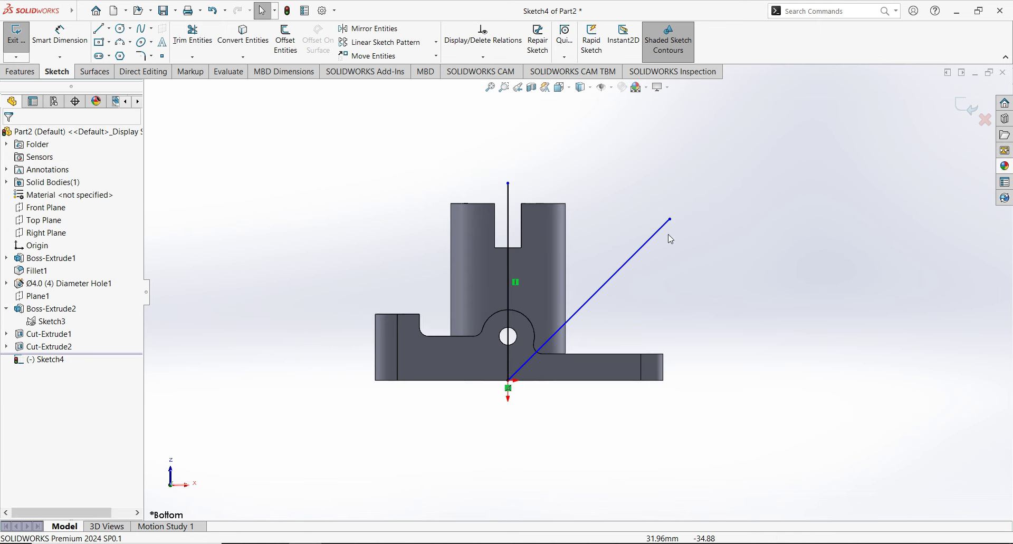
pyautogui.scroll(-2, 607, 227)
pyautogui.moveTo(657, 249); pyautogui.dragTo(544, 201)
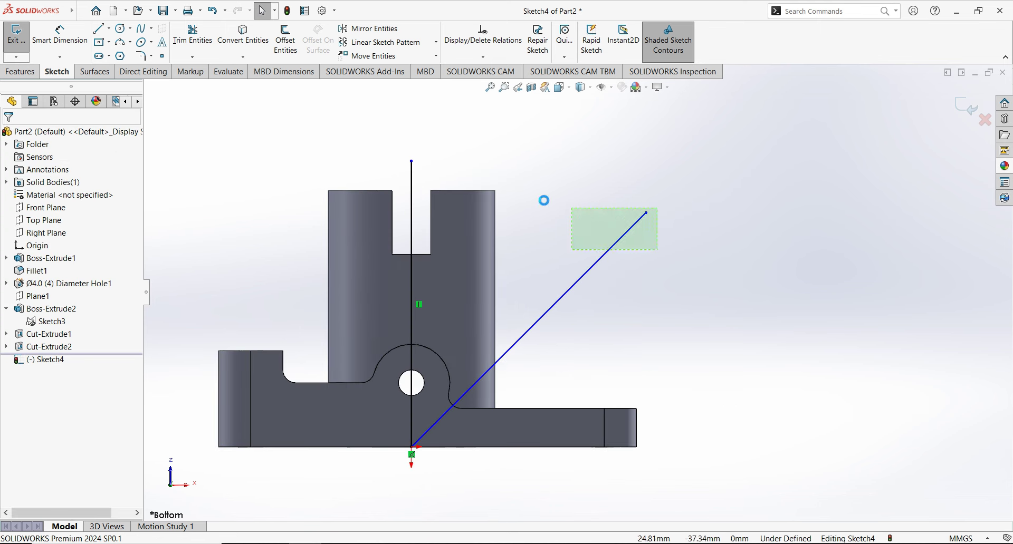
pyautogui.keyDown('ctrl'); pyautogui.click(411, 180); pyautogui.keyUp('ctrl')
pyautogui.click(461, 150)
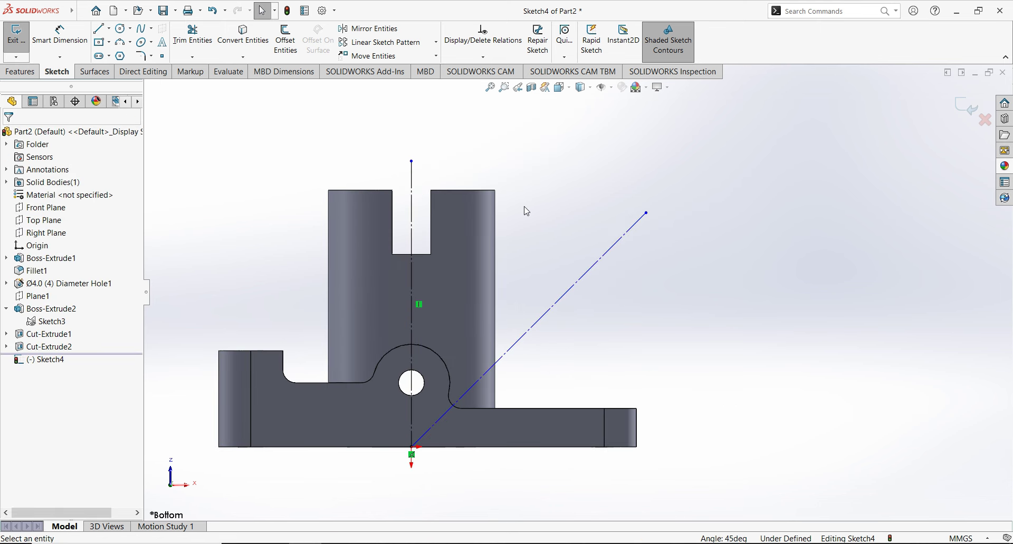
# - Dimension the diagonal 45° from the vertical with its end 35 mm high, then exit the sketch
pyautogui.click(60, 34)
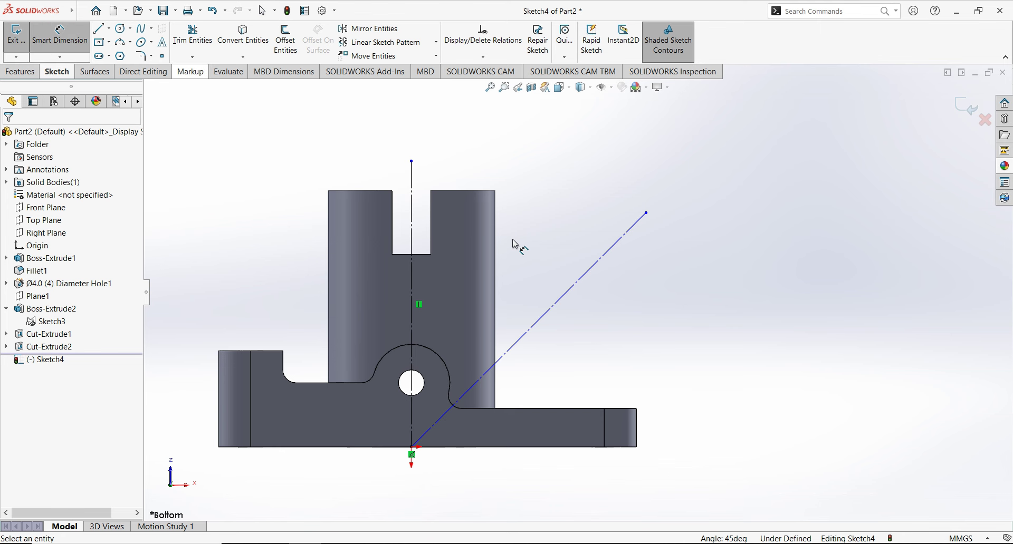
pyautogui.click(539, 322)
pyautogui.click(411, 275)
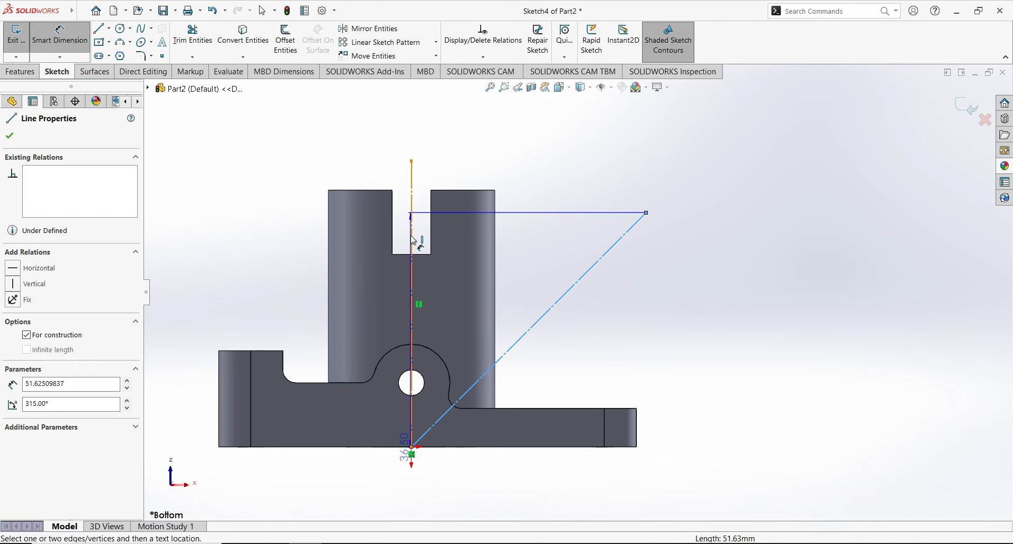
pyautogui.click(519, 279)
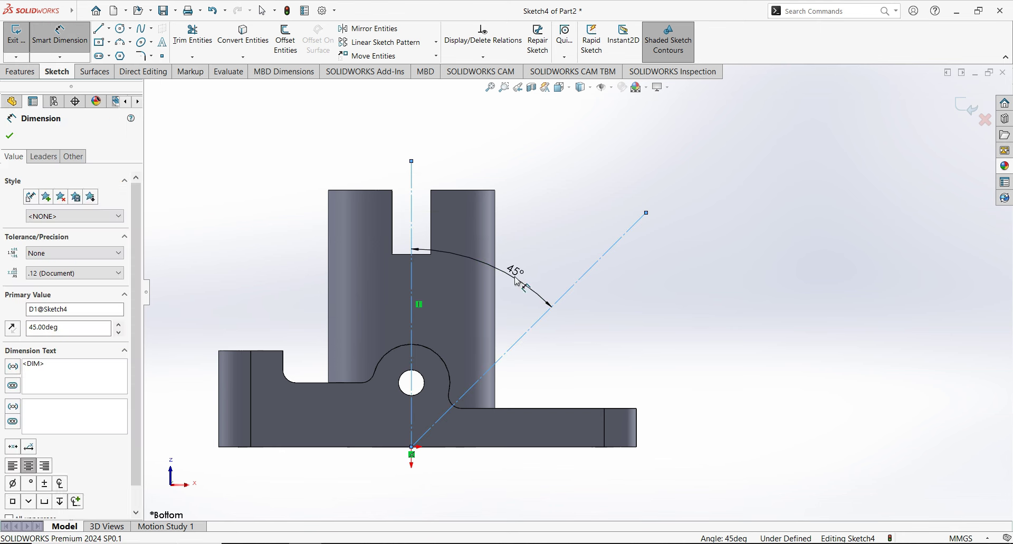
pyautogui.press('Return')
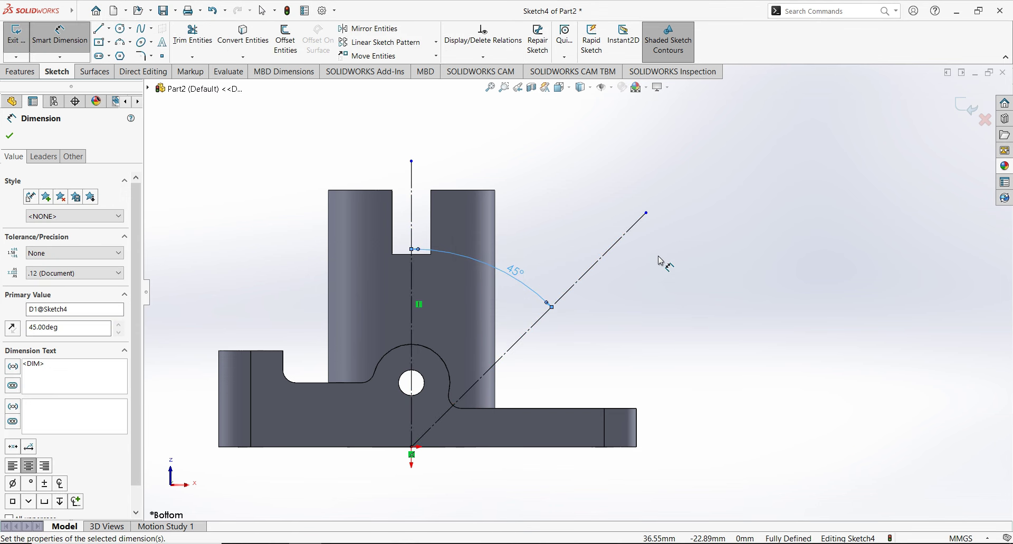
pyautogui.click(650, 214)
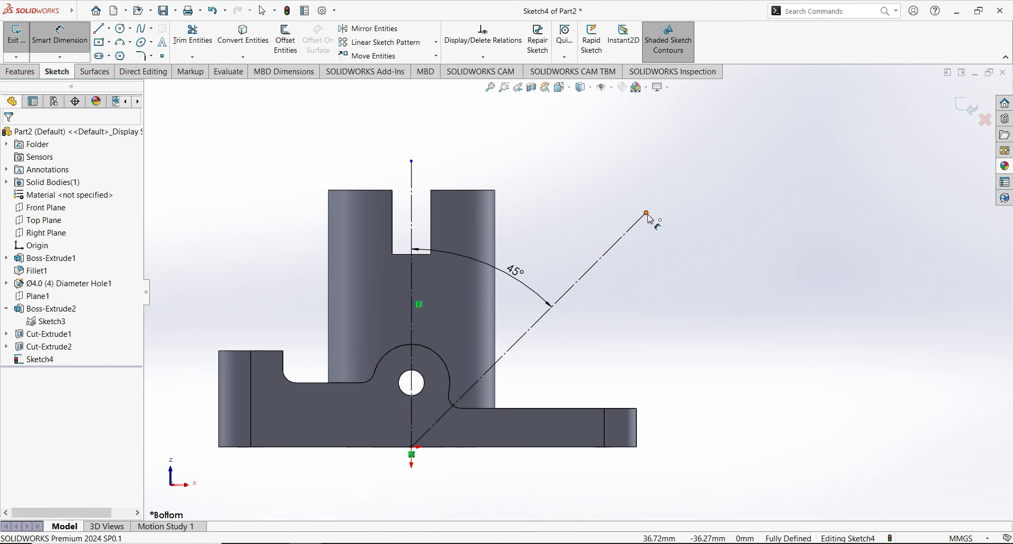
pyautogui.click(637, 448)
pyautogui.click(755, 306)
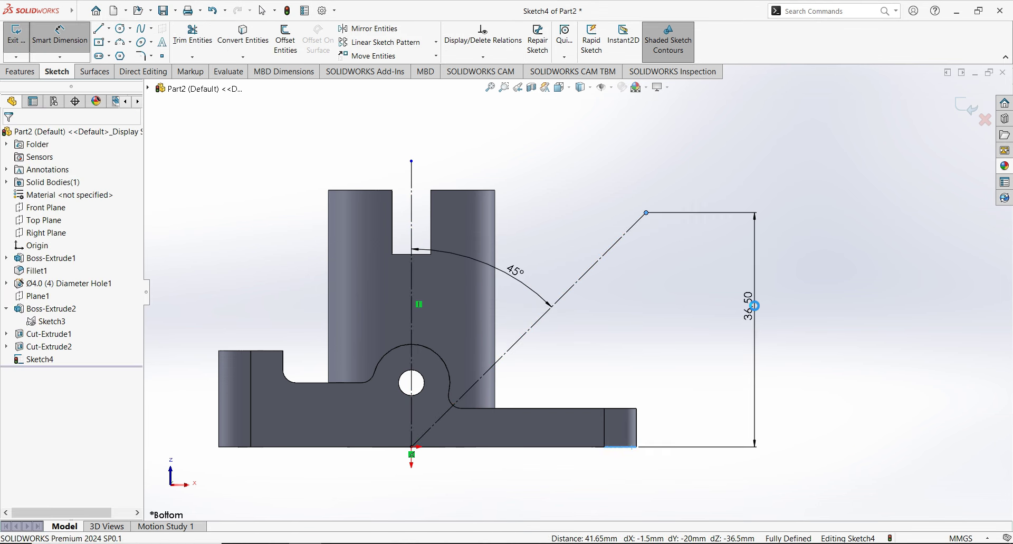
pyautogui.write('35')
pyautogui.press('Return')
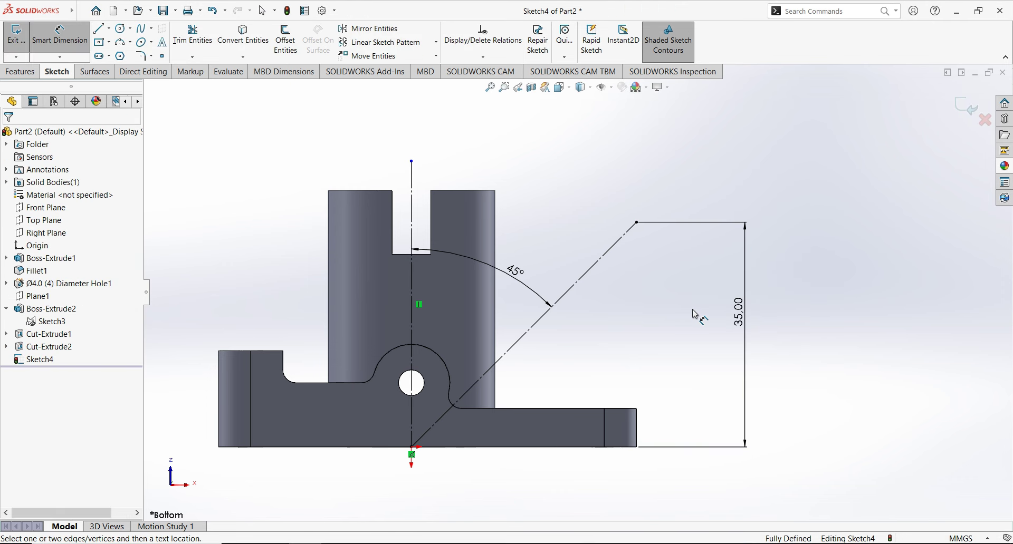
pyautogui.click(19, 42)
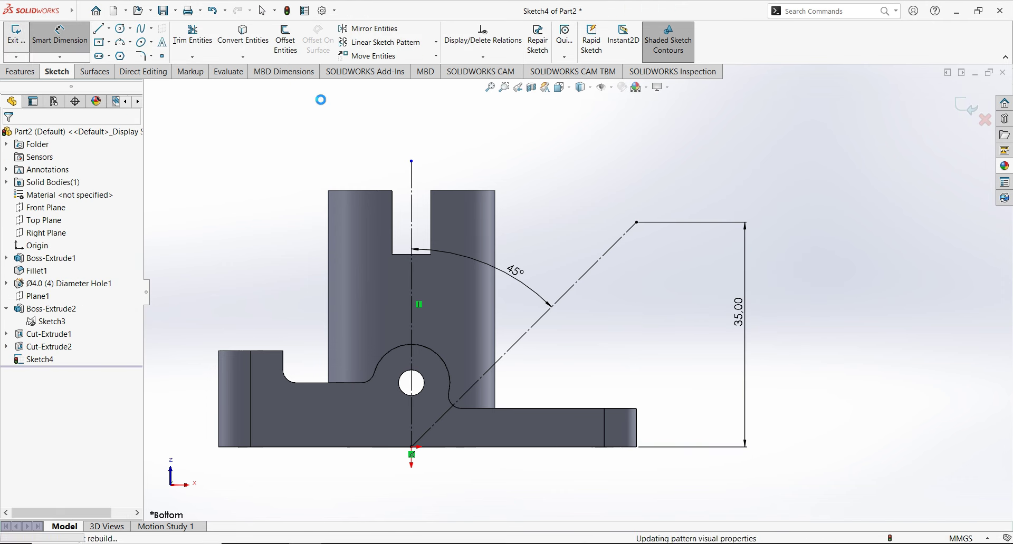
# - Create Plane2 perpendicular to the 45° line at its top end and sketch on it
pyautogui.click(571, 170)
pyautogui.moveTo(598, 232); pyautogui.dragTo(537, 307, button='middle')
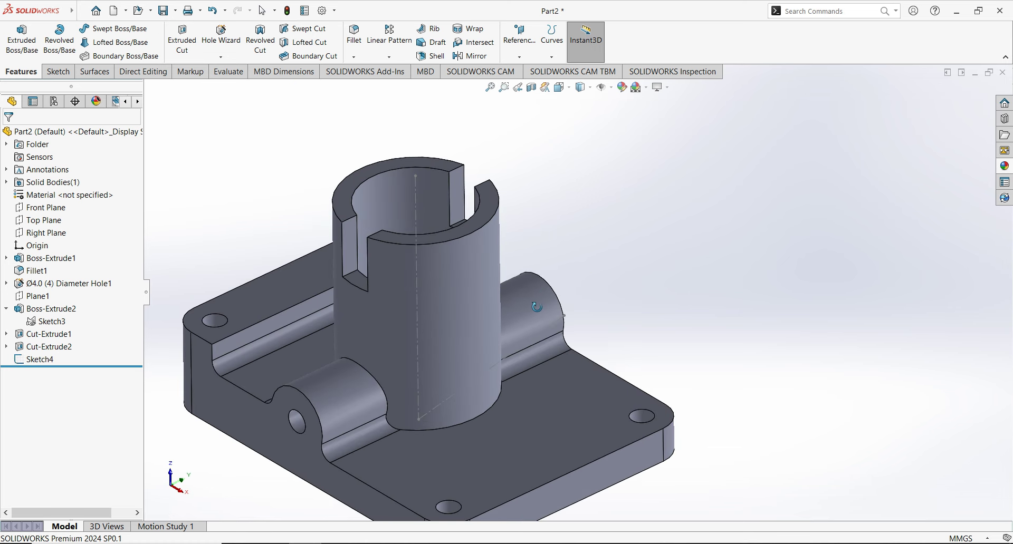
pyautogui.click(520, 56)
pyautogui.click(528, 70)
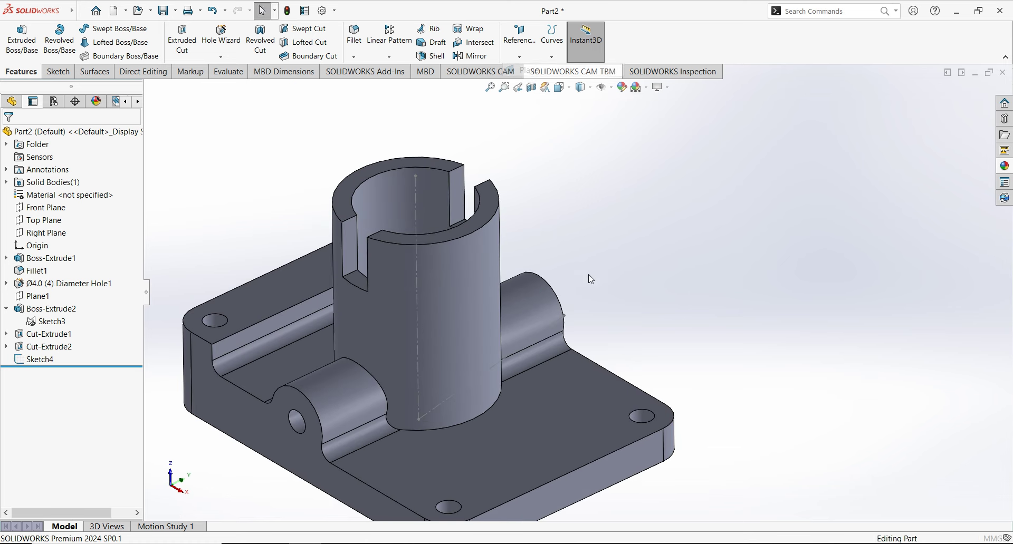
pyautogui.click(564, 316)
pyautogui.click(562, 318)
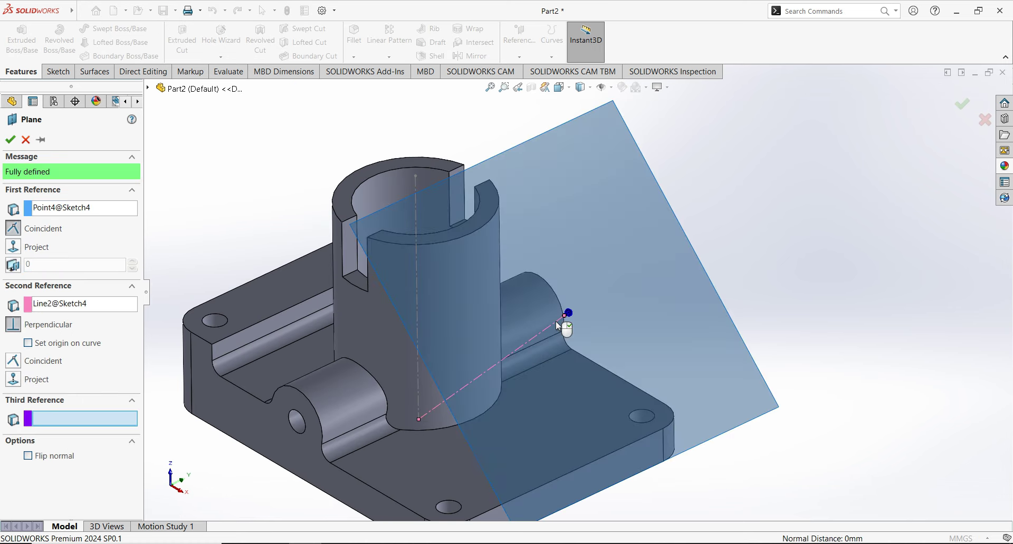
pyautogui.click(11, 140)
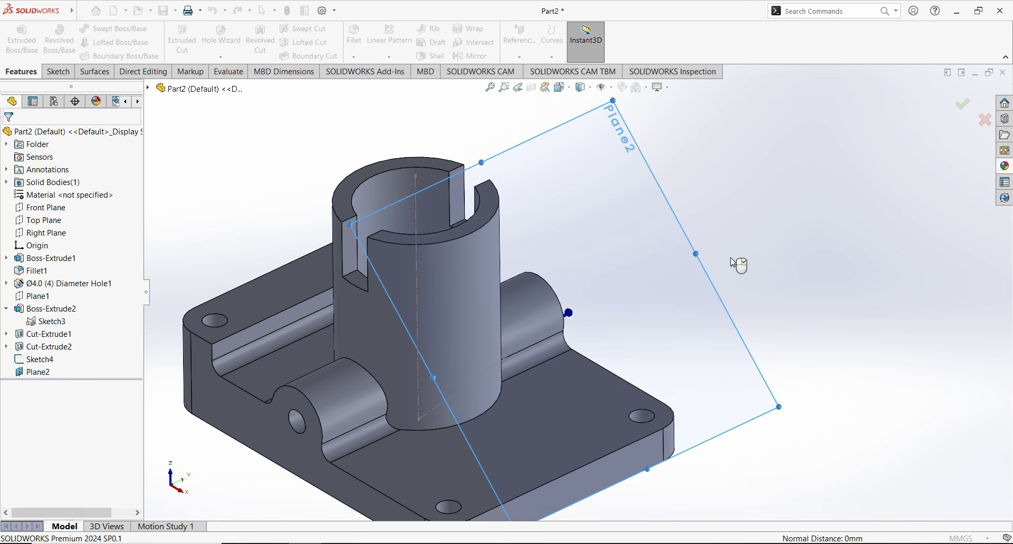
pyautogui.click(42, 372)
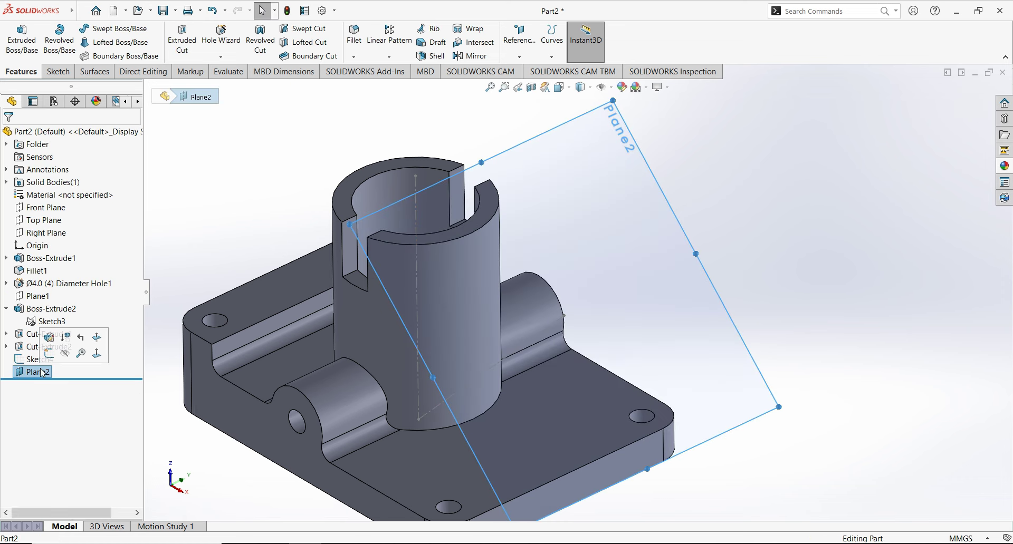
pyautogui.click(52, 361)
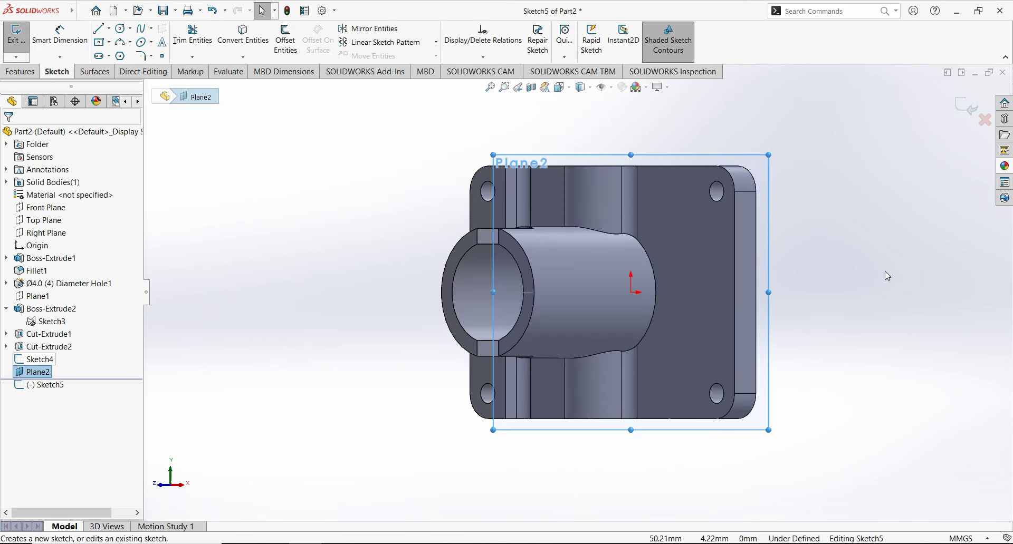
# - Draw a centre rectangle anchored at the Plane2 origin
pyautogui.press('f')
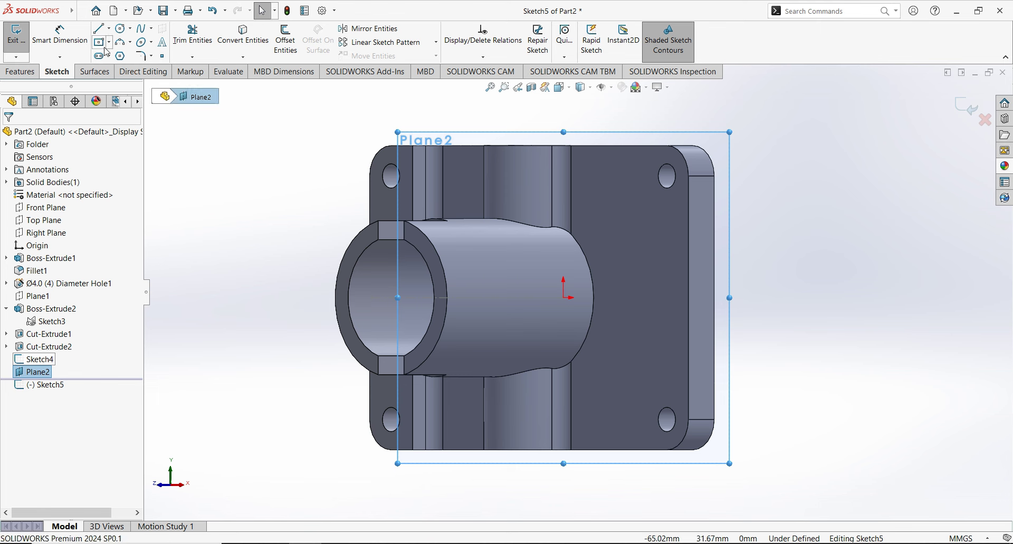
pyautogui.click(564, 297)
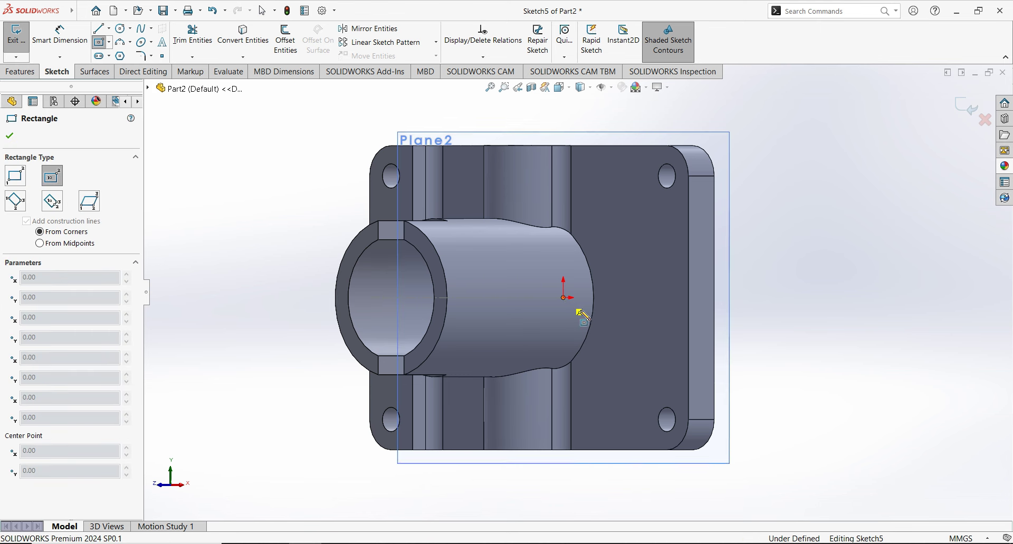
pyautogui.click(648, 403)
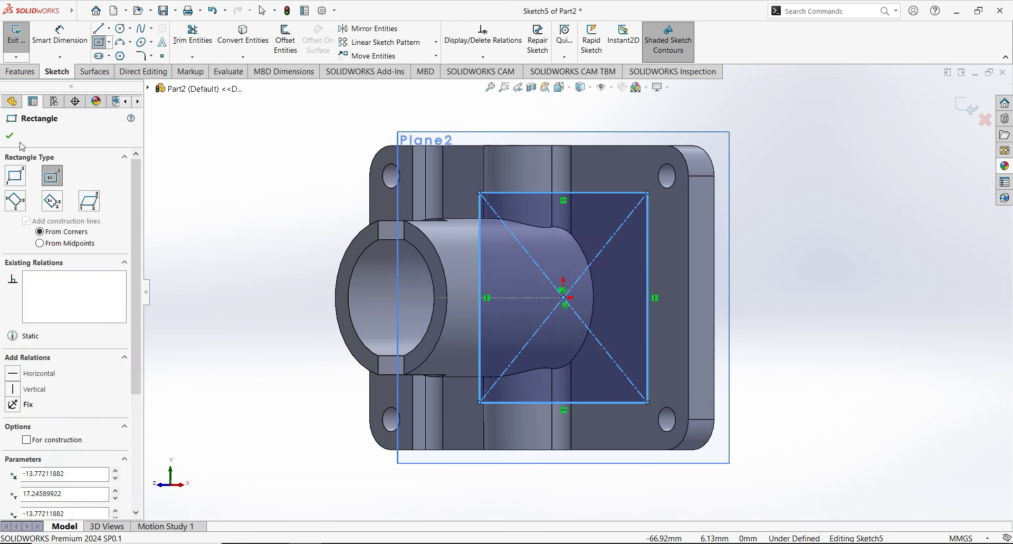
pyautogui.click(17, 136)
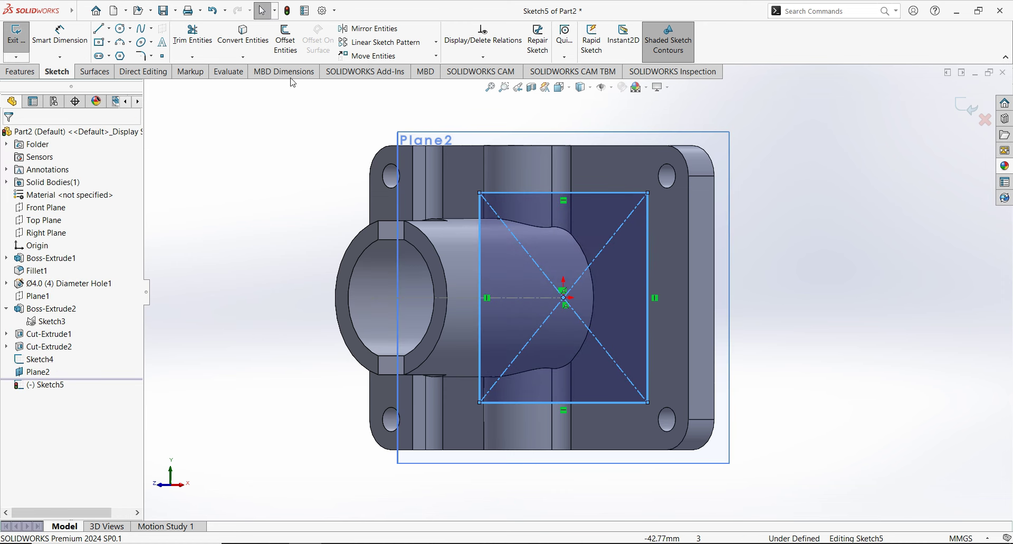
# - Draw a small and a larger concentric circle at the rectangle's centre
pyautogui.click(120, 28)
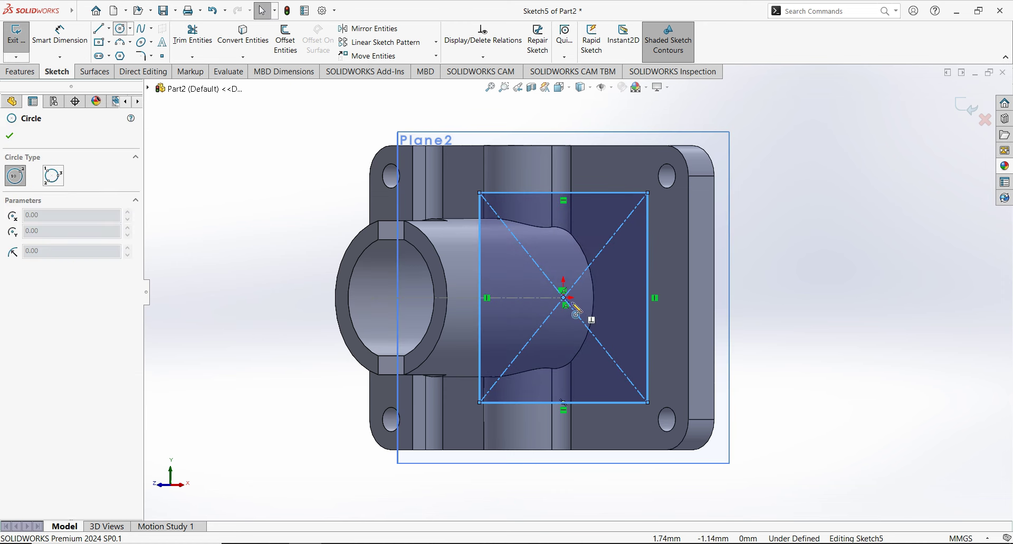
pyautogui.click(563, 298)
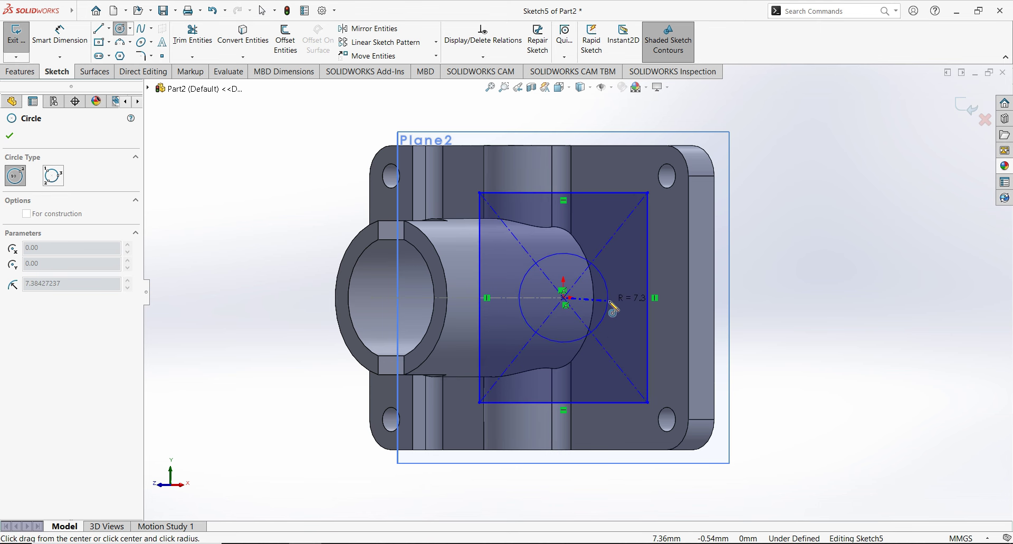
pyautogui.click(612, 307)
pyautogui.click(564, 298)
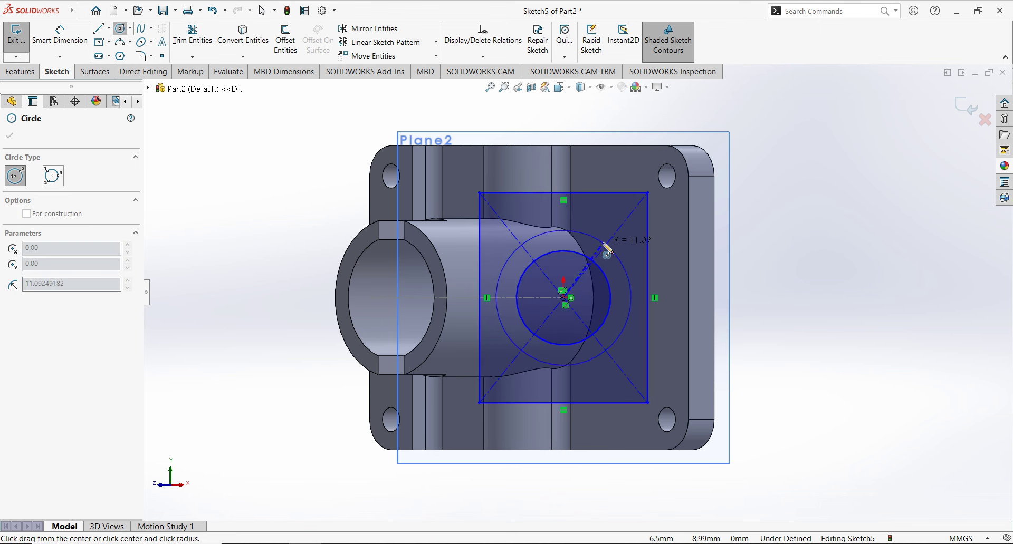
pyautogui.click(611, 249)
pyautogui.press('Escape')
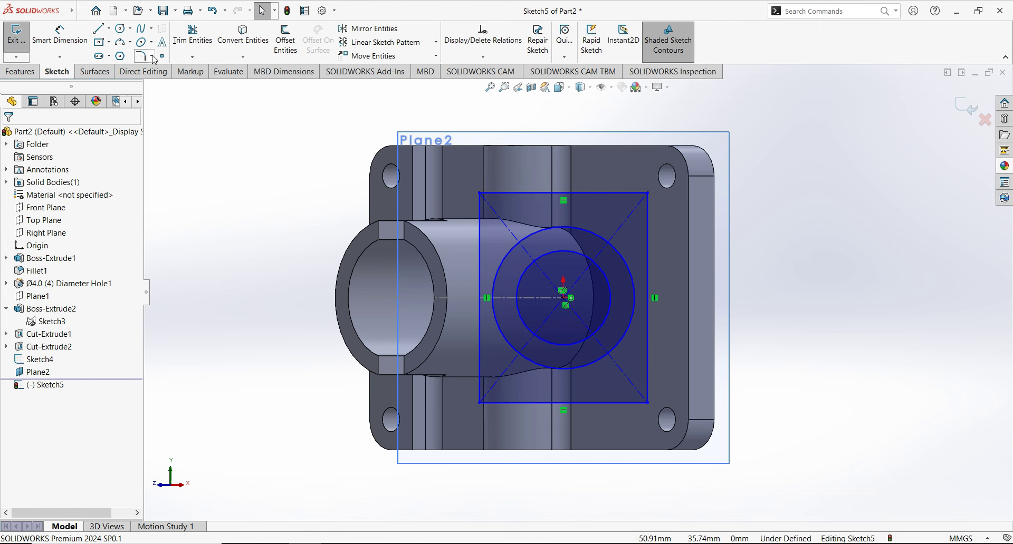
# - Dimension the flange rectangle to 36 mm wide and 36 mm high
pyautogui.rightClick(835, 199)
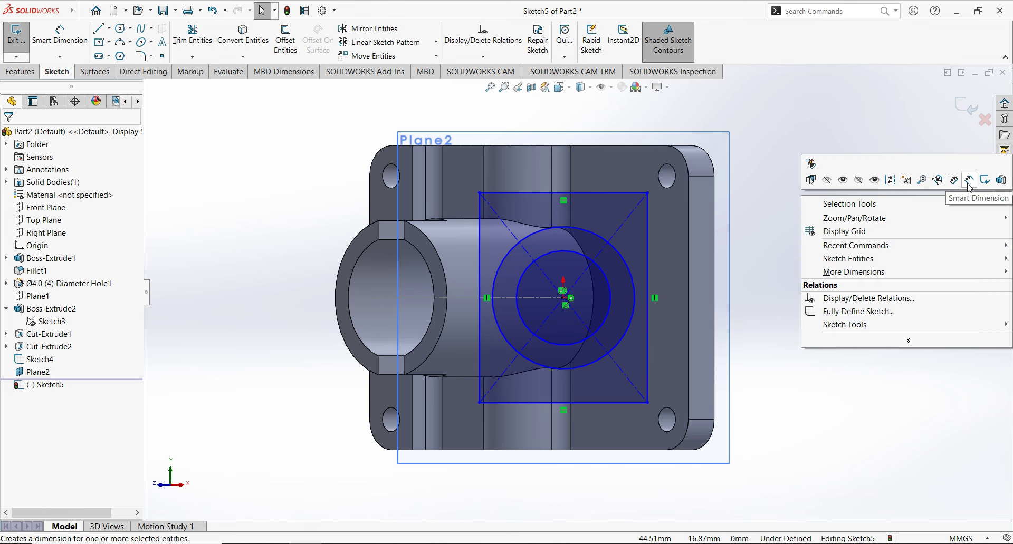
pyautogui.click(935, 174)
pyautogui.click(548, 193)
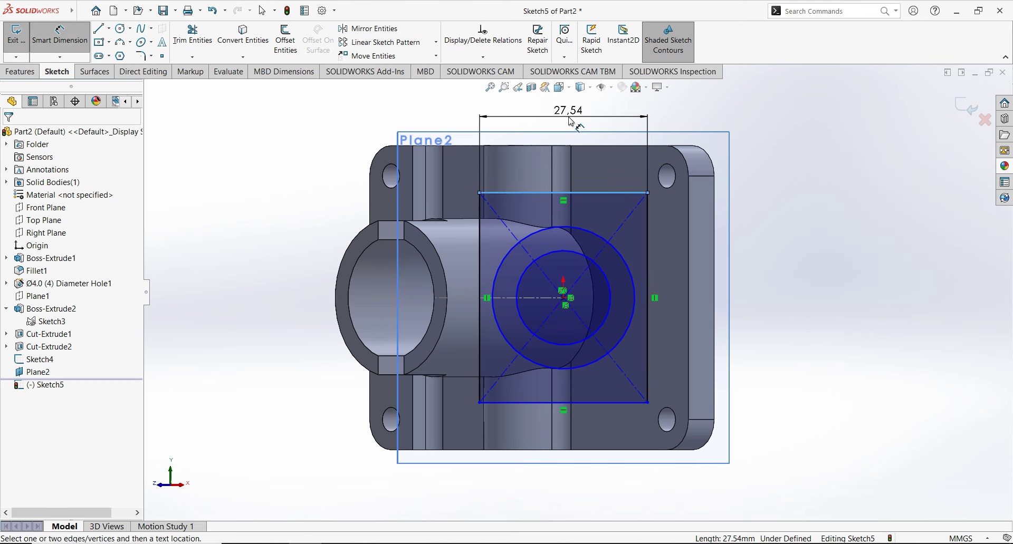
pyautogui.click(572, 119)
pyautogui.write('36')
pyautogui.press('Return')
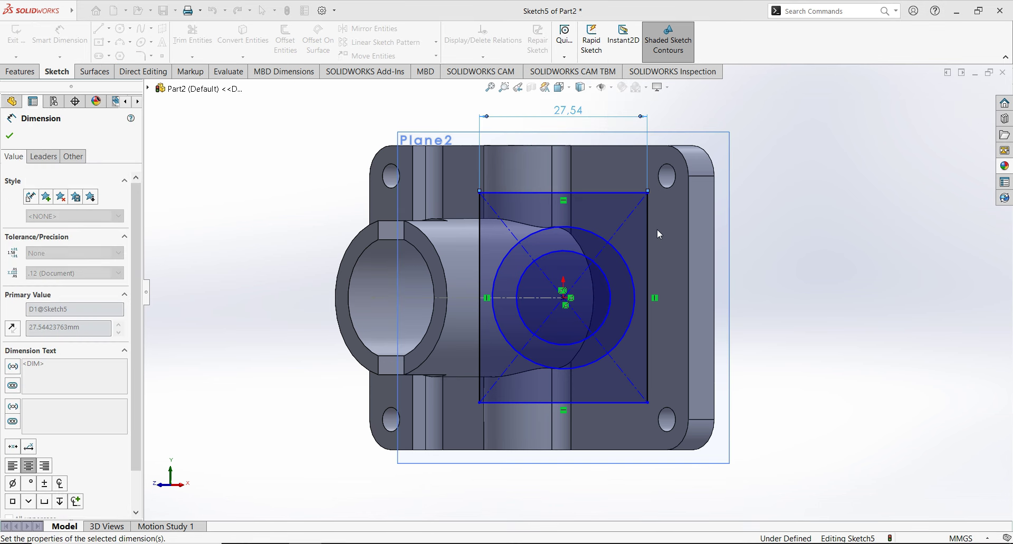
pyautogui.click(673, 275)
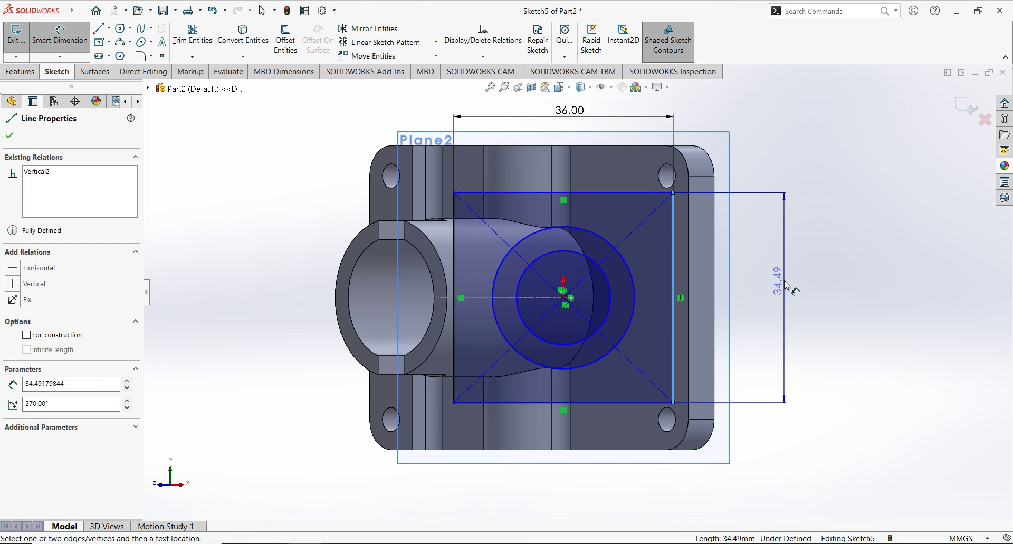
pyautogui.click(784, 286)
pyautogui.write('36')
pyautogui.press('Return')
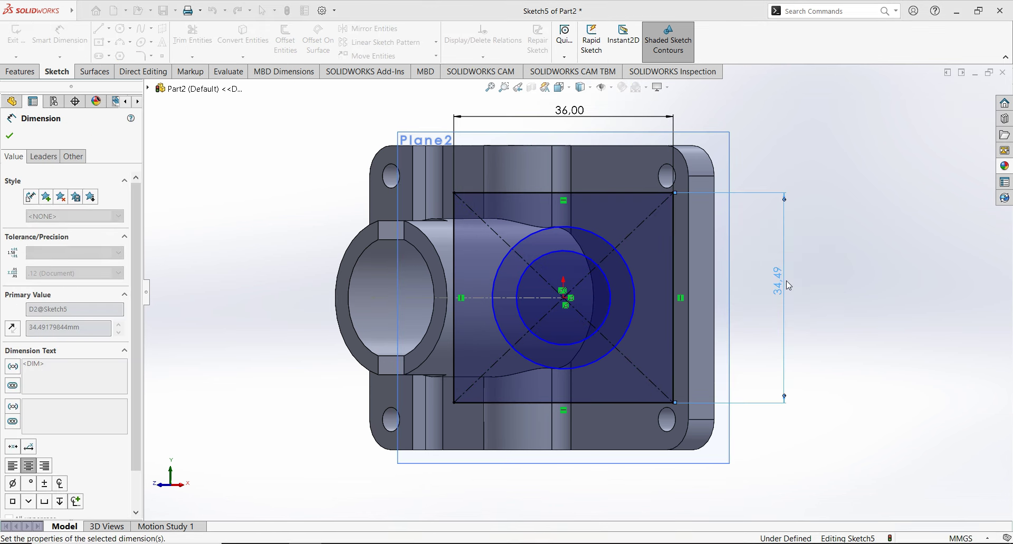
pyautogui.press('Escape')
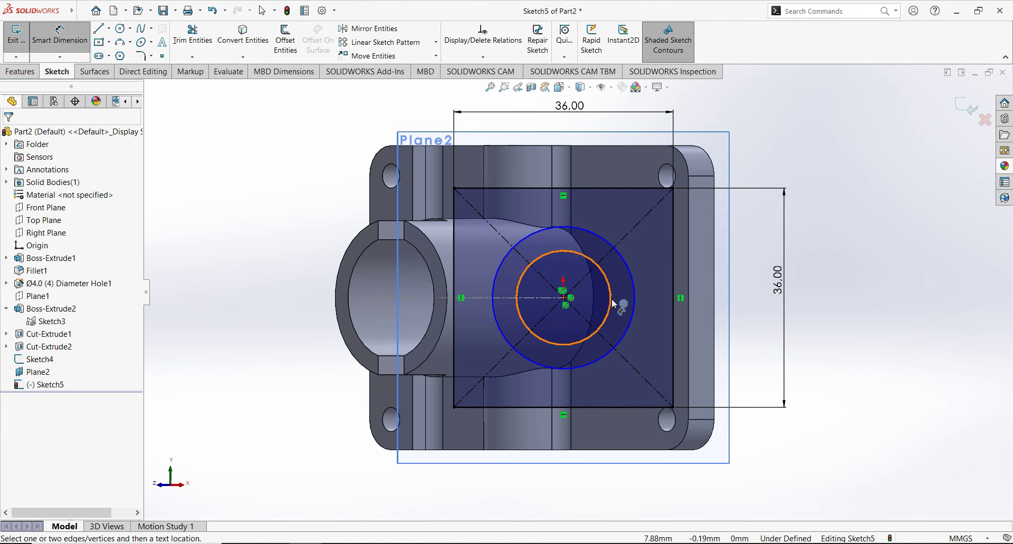
# - Dimension the inner circle to Ø20 and the outer circle to Ø26
pyautogui.click(611, 298)
pyautogui.click(660, 491)
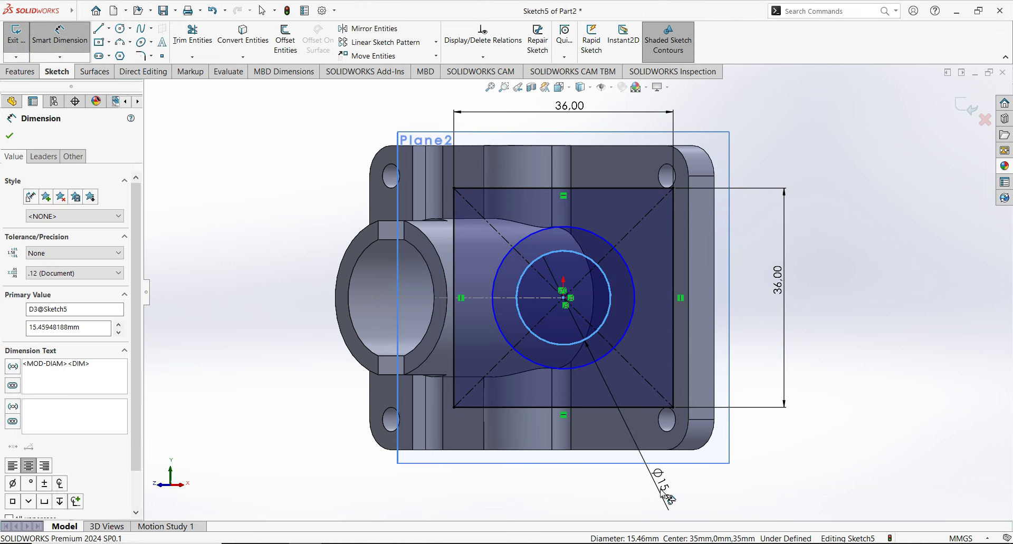
pyautogui.write('20')
pyautogui.press('Return')
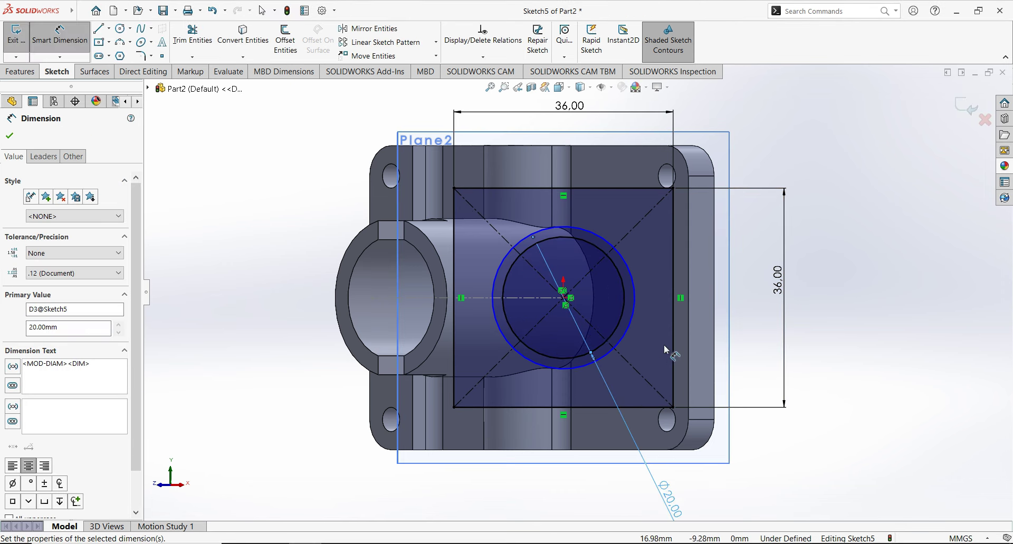
pyautogui.click(634, 299)
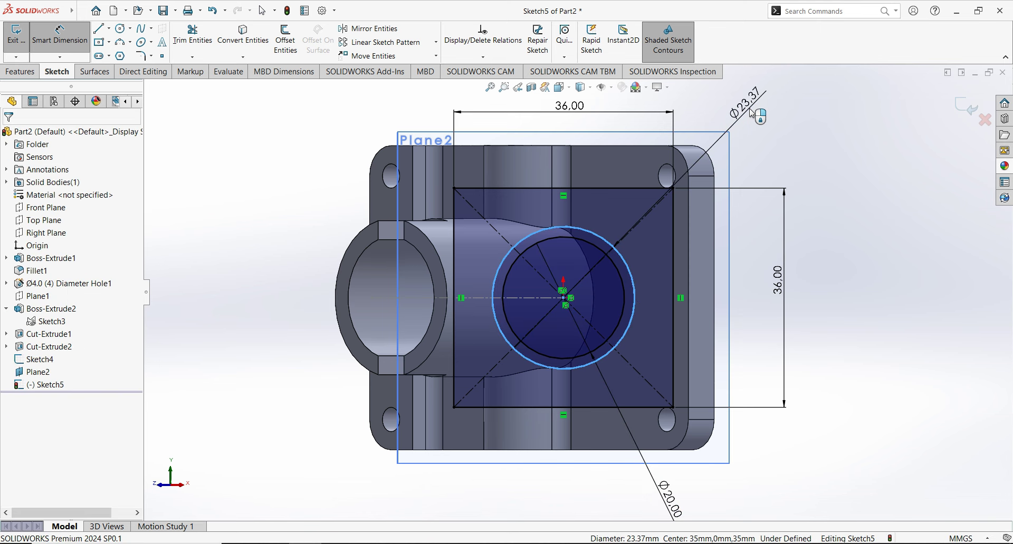
pyautogui.click(750, 112)
pyautogui.write('26')
pyautogui.press('Return')
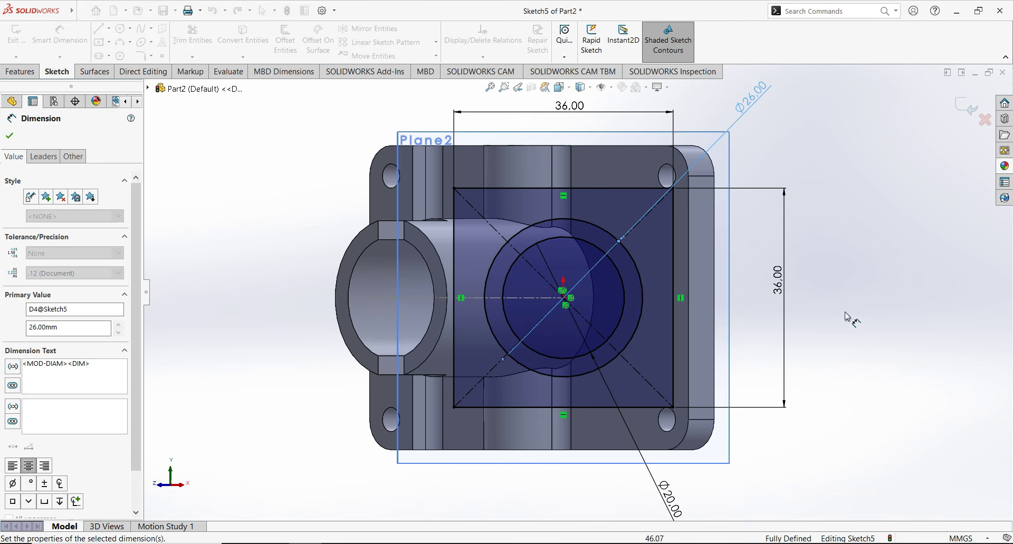
pyautogui.press('Escape')
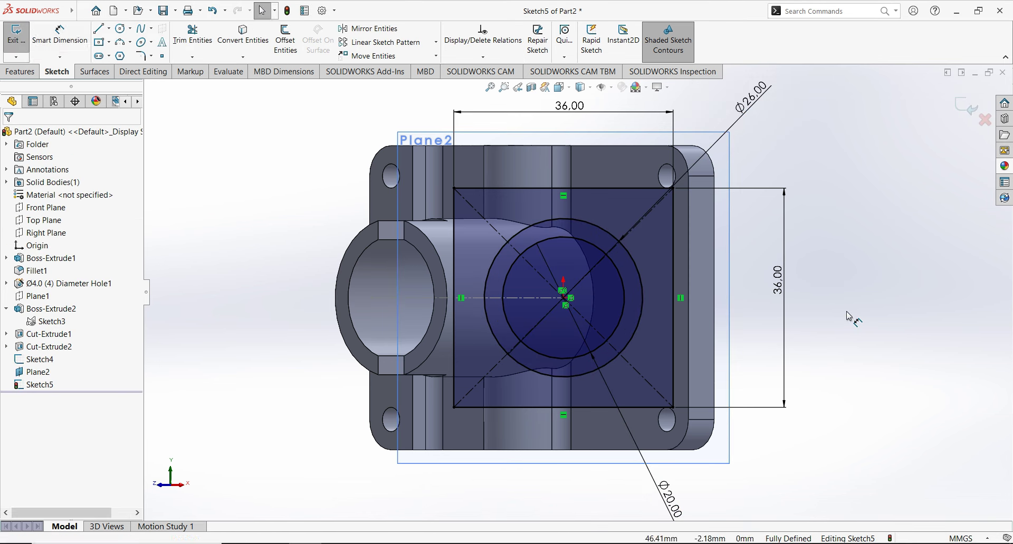
pyautogui.hotkey('alt', 'Tab')
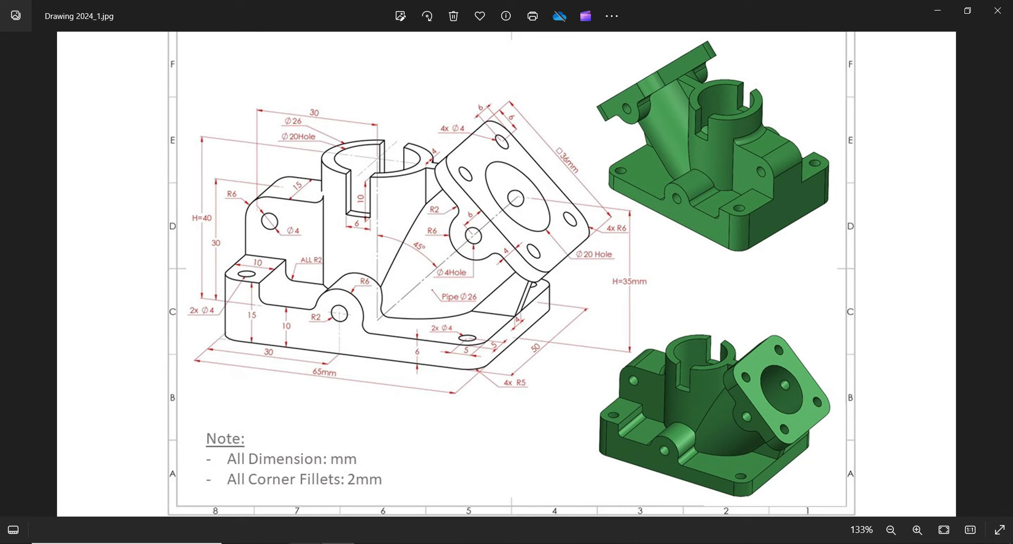
pyautogui.hotkey('alt', 'Tab')
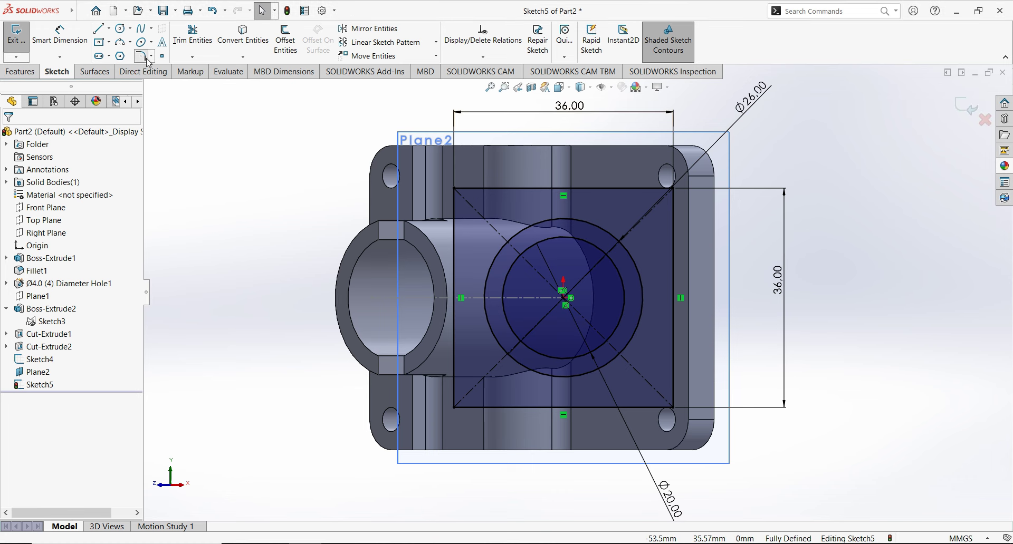
# - Add R6 sketch fillets to the top-left, top-right, bottom-right and bottom-left corners of the square
pyautogui.click(146, 58)
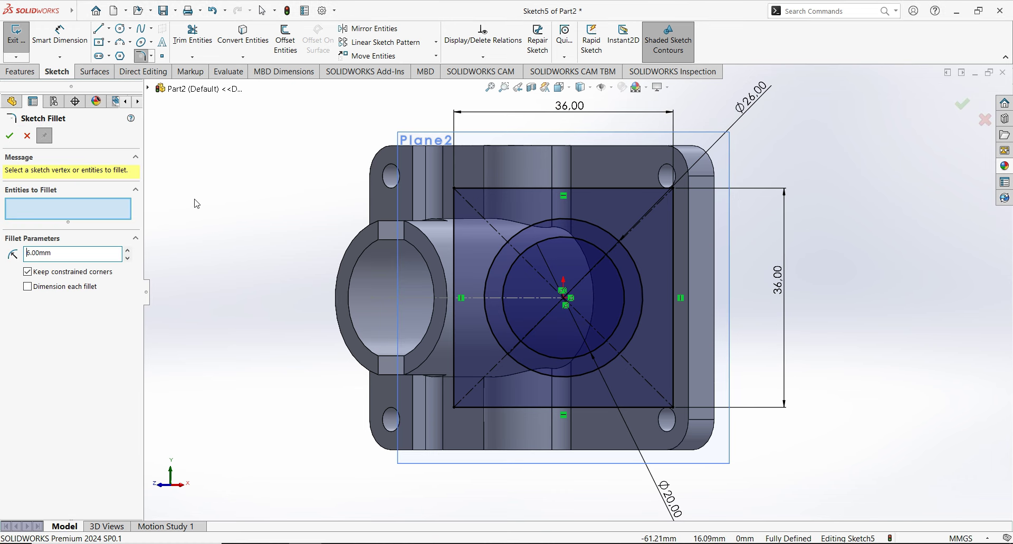
pyautogui.click(456, 189)
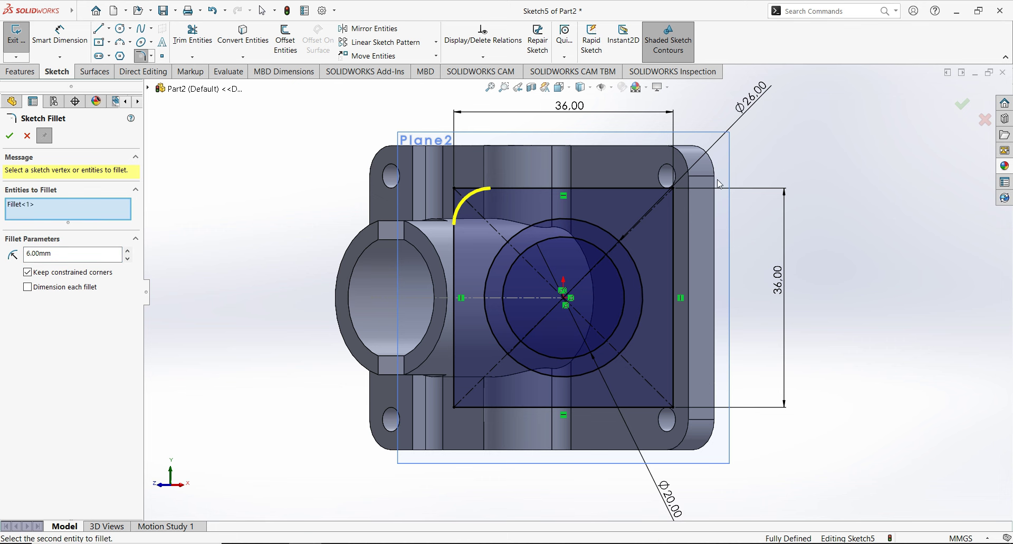
pyautogui.click(673, 188)
pyautogui.click(678, 407)
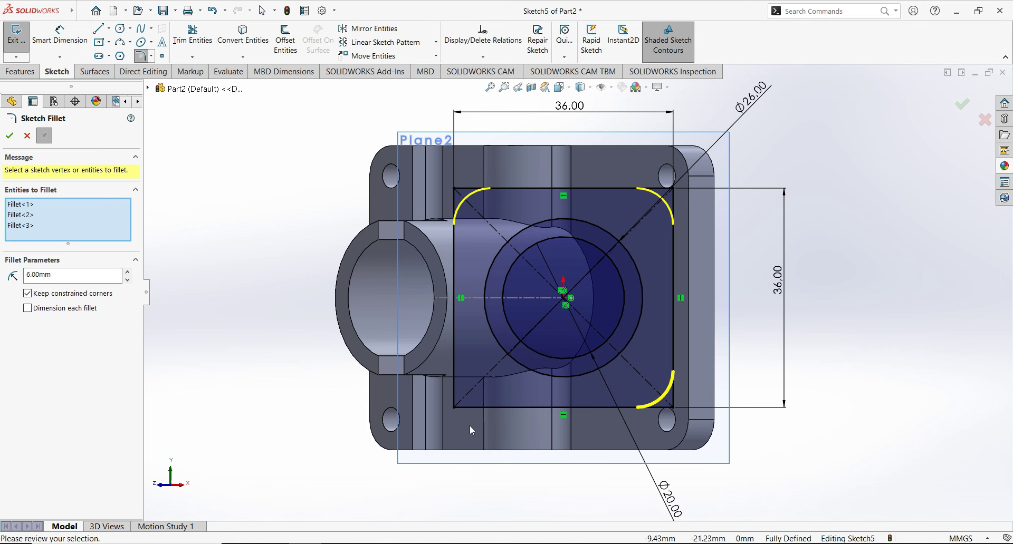
pyautogui.click(455, 409)
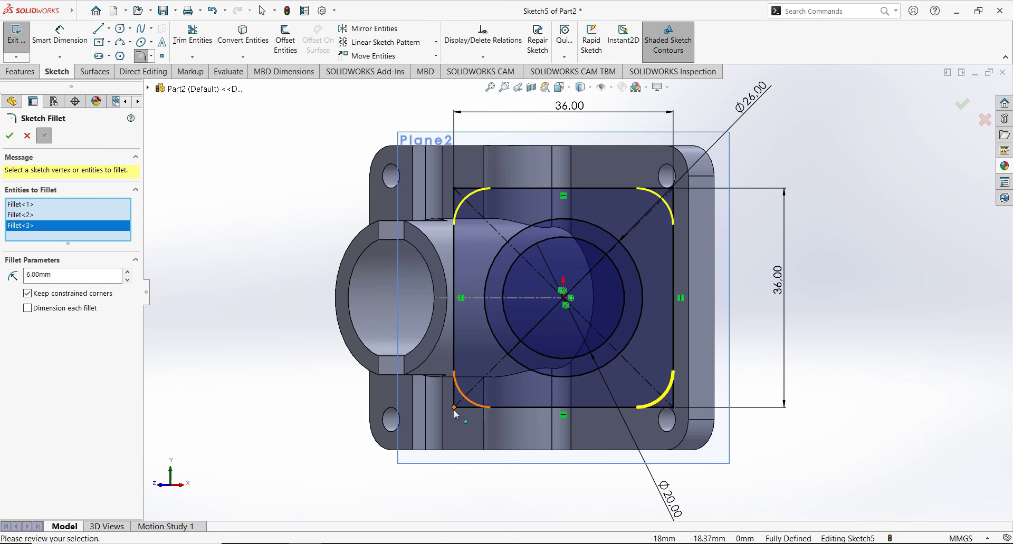
pyautogui.click(7, 135)
pyautogui.click(13, 138)
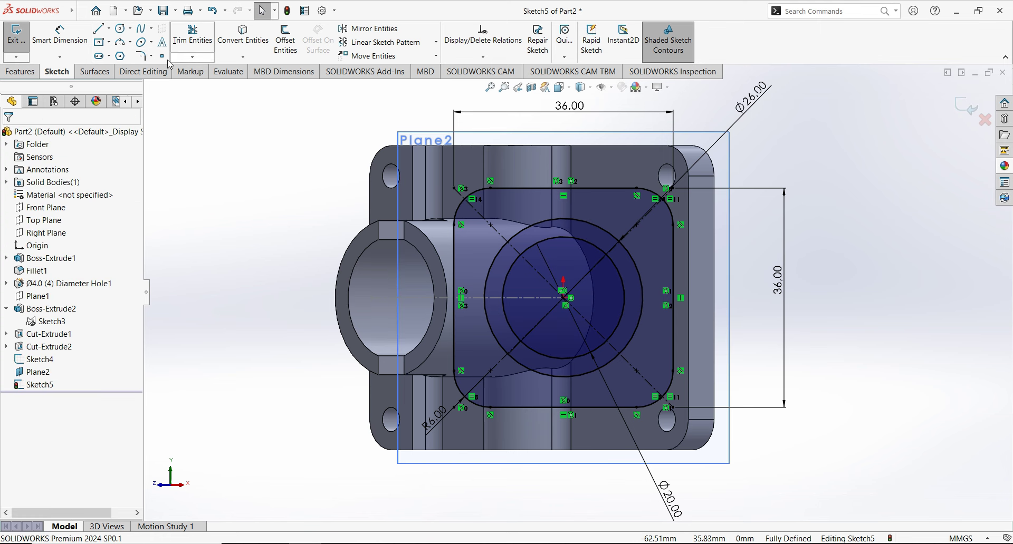
# - Draw four small circles centred on the square's four corner points
pyautogui.click(120, 28)
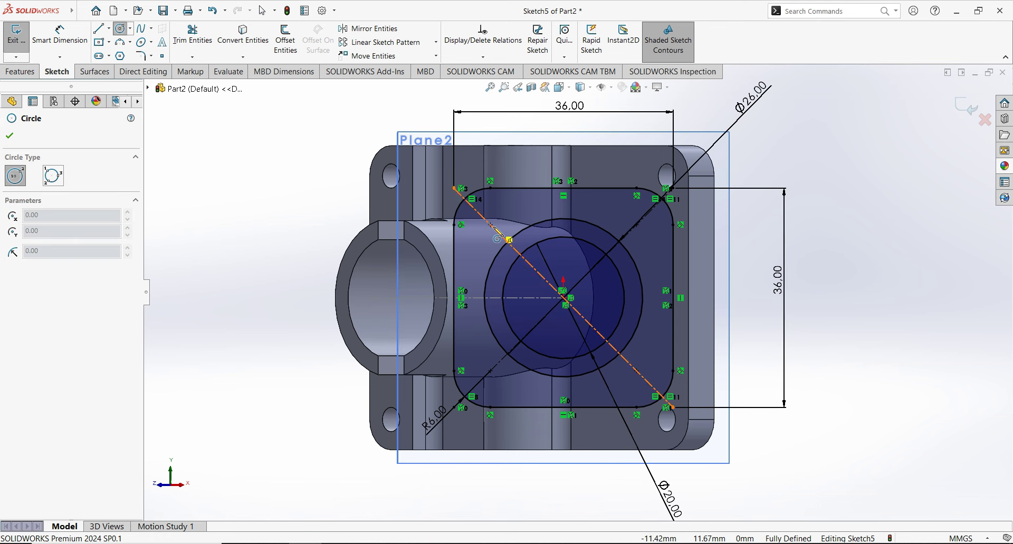
pyautogui.click(490, 224)
pyautogui.click(509, 218)
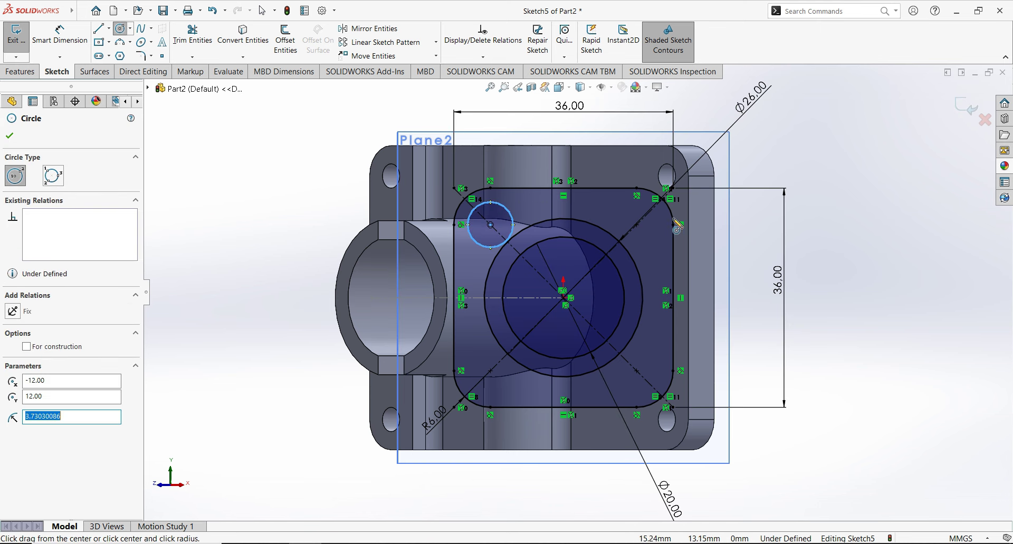
pyautogui.click(636, 225)
pyautogui.click(650, 238)
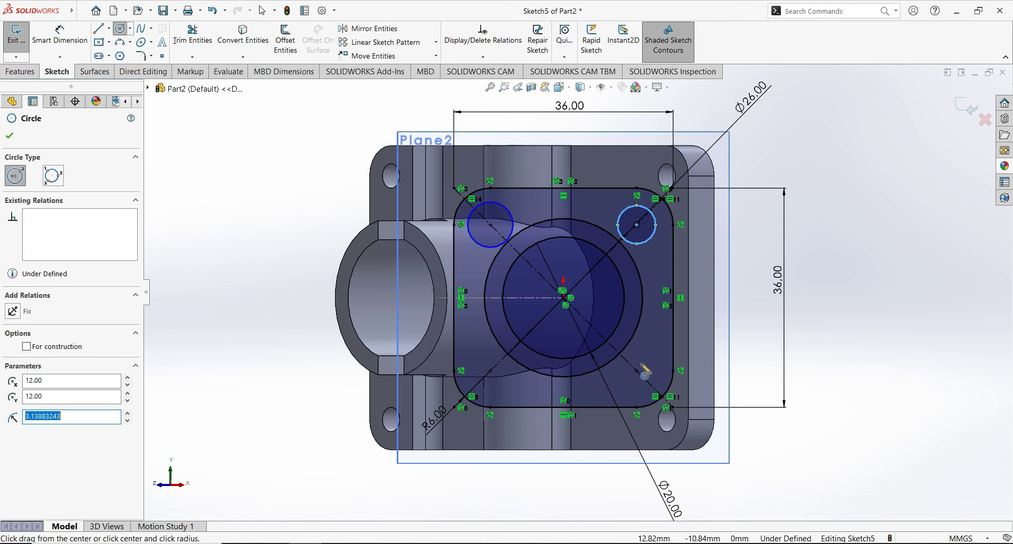
pyautogui.click(637, 371)
pyautogui.click(654, 363)
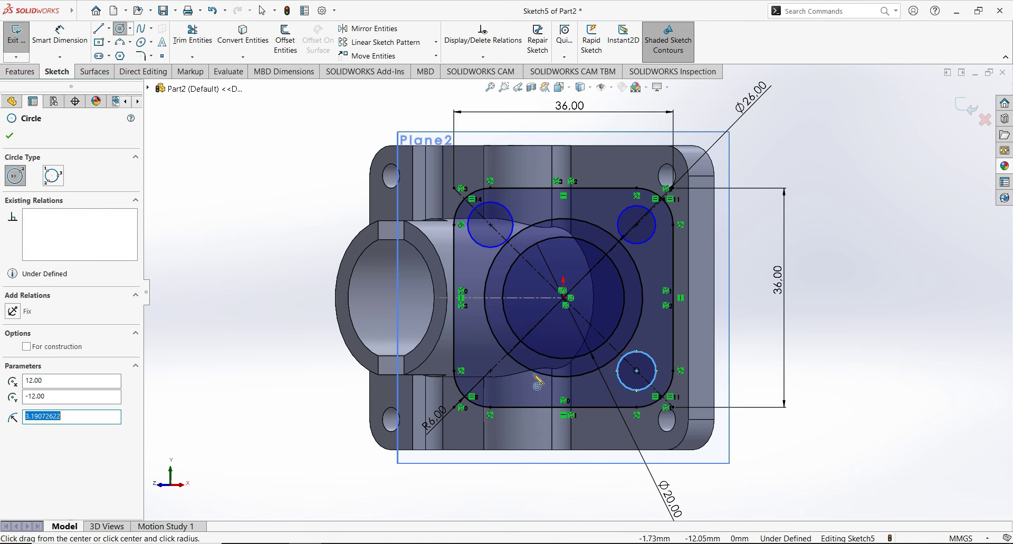
pyautogui.click(491, 372)
pyautogui.click(508, 375)
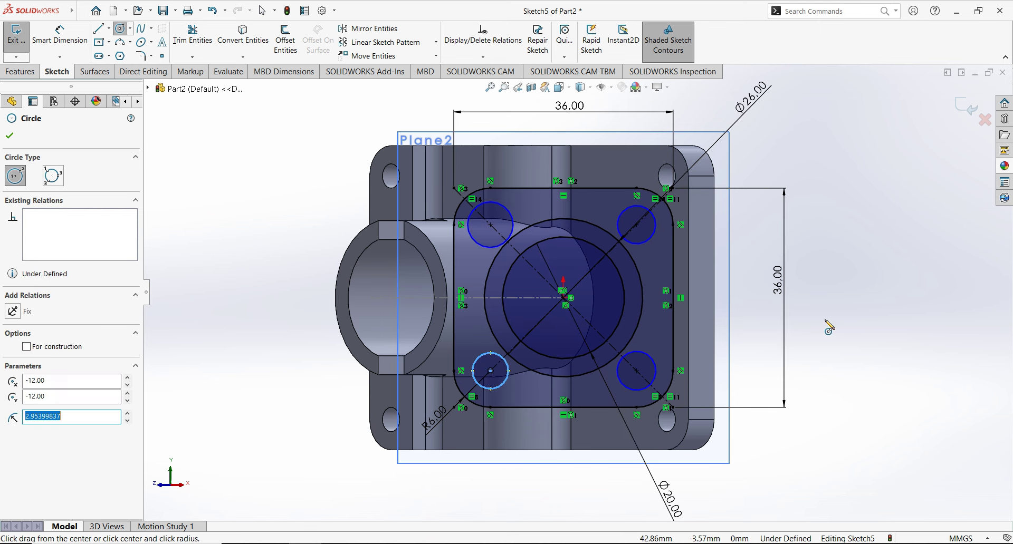
pyautogui.press('Escape')
# - Dimension the top-right small circle to Ø4
pyautogui.rightClick(837, 320)
pyautogui.click(932, 305)
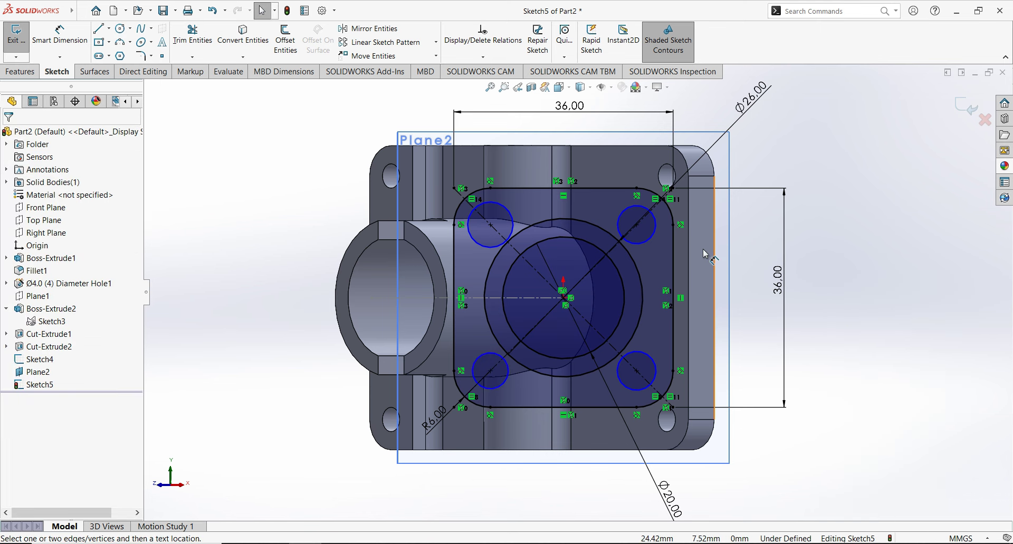
pyautogui.click(655, 234)
pyautogui.click(748, 284)
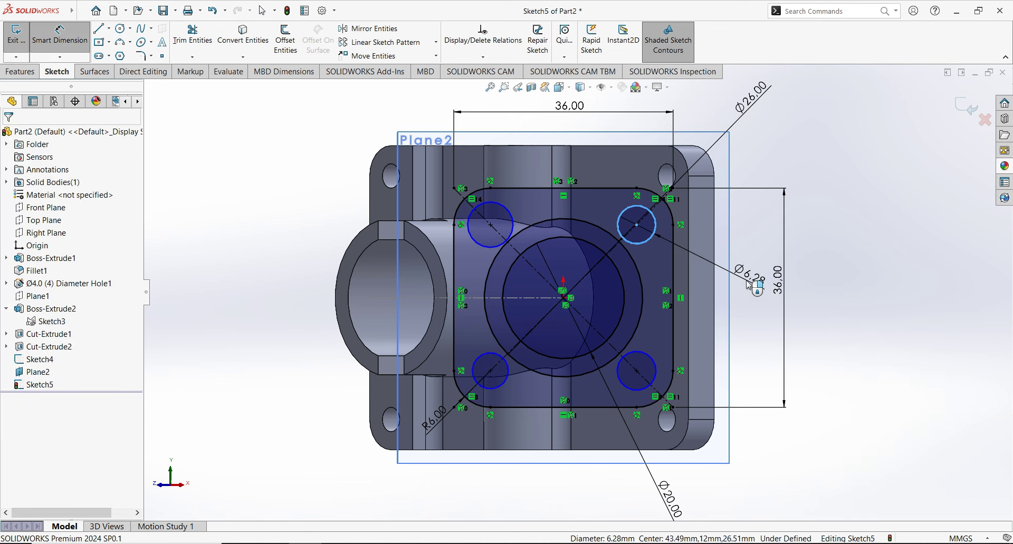
pyautogui.write('4')
pyautogui.press('Return')
pyautogui.press('Escape')
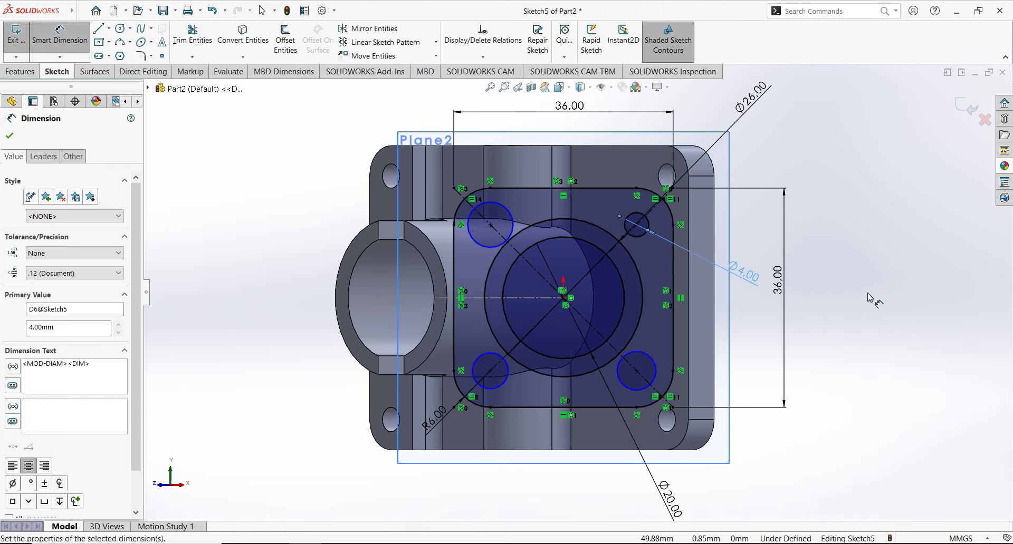
# - Make all four small circles equal and exit the sketch
pyautogui.click(644, 236)
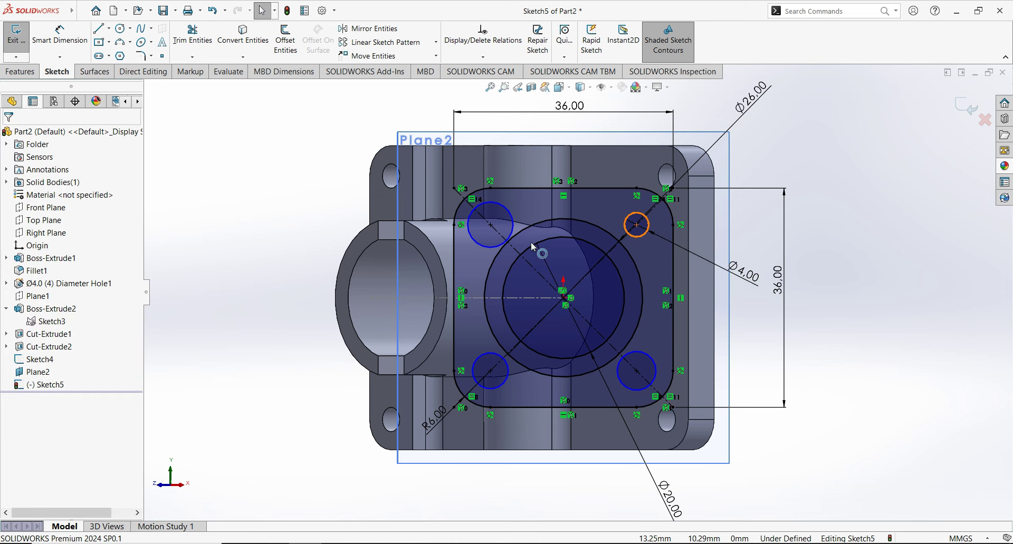
pyautogui.keyDown('ctrl'); pyautogui.click(510, 233); pyautogui.keyUp('ctrl')
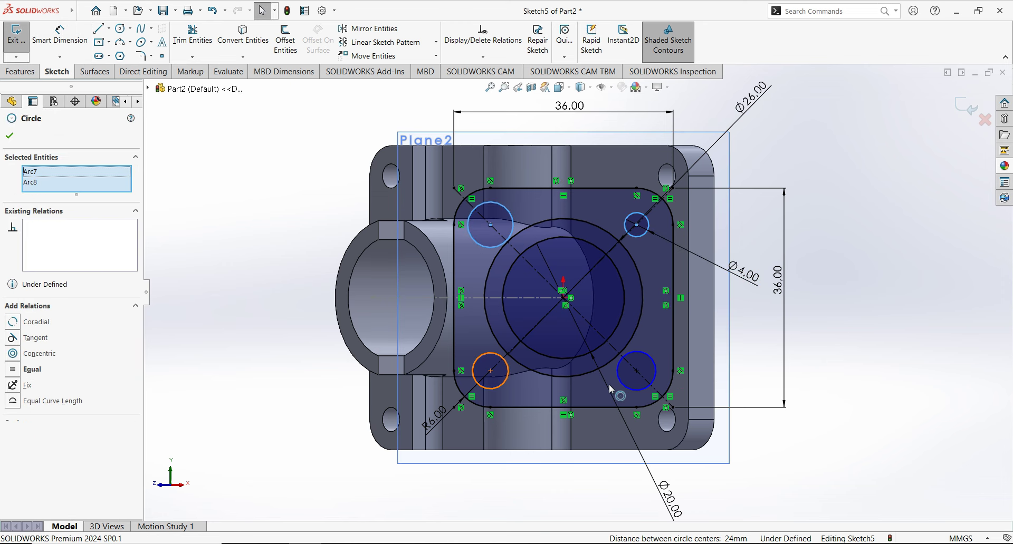
pyautogui.keyDown('ctrl'); pyautogui.click(510, 370); pyautogui.keyUp('ctrl')
pyautogui.keyDown('ctrl'); pyautogui.click(624, 386); pyautogui.keyUp('ctrl')
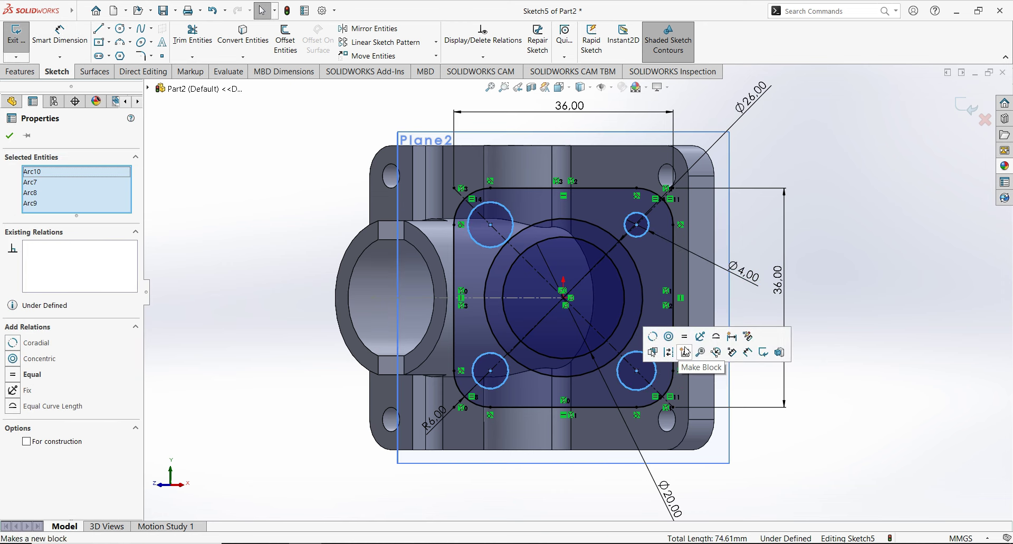
pyautogui.click(739, 353)
pyautogui.click(871, 364)
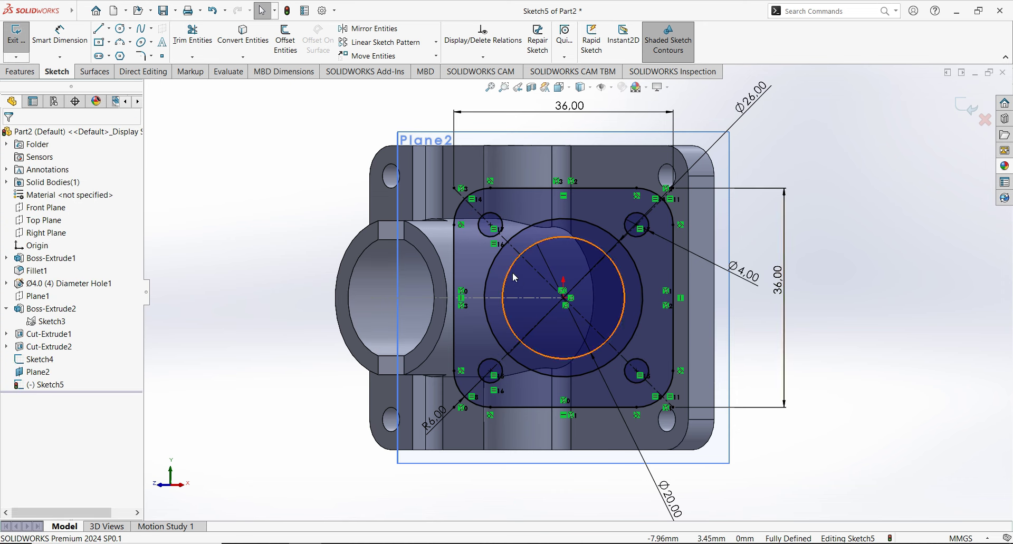
pyautogui.click(965, 106)
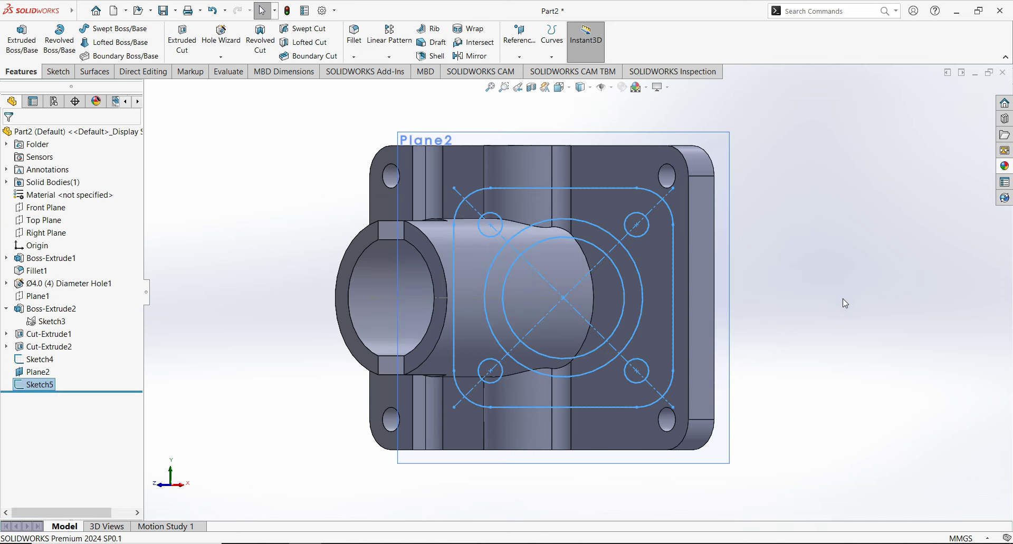
# - Hide Plane2 and orbit to a more top-down view of the model
pyautogui.moveTo(639, 369)
pyautogui.mouseDown(button='middle')
pyautogui.moveTo(590, 292)
pyautogui.moveTo(658, 229)
pyautogui.mouseUp(button='middle')
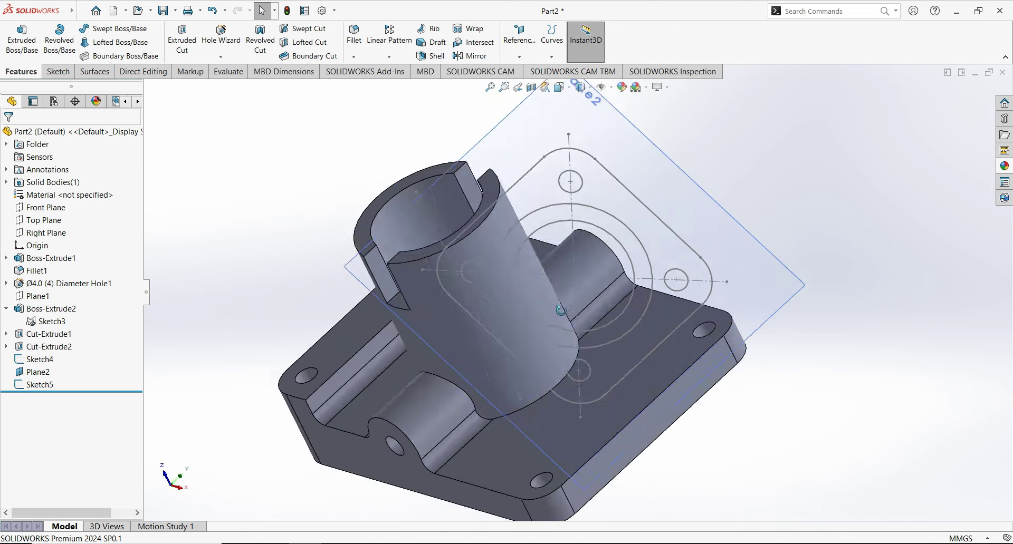
pyautogui.moveTo(774, 239); pyautogui.dragTo(719, 273, button='middle')
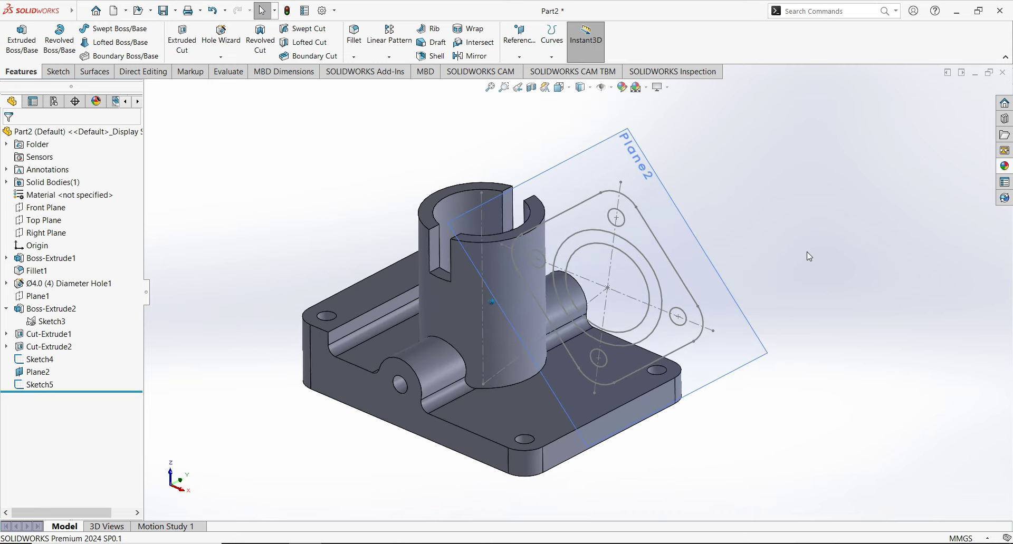
pyautogui.click(719, 272)
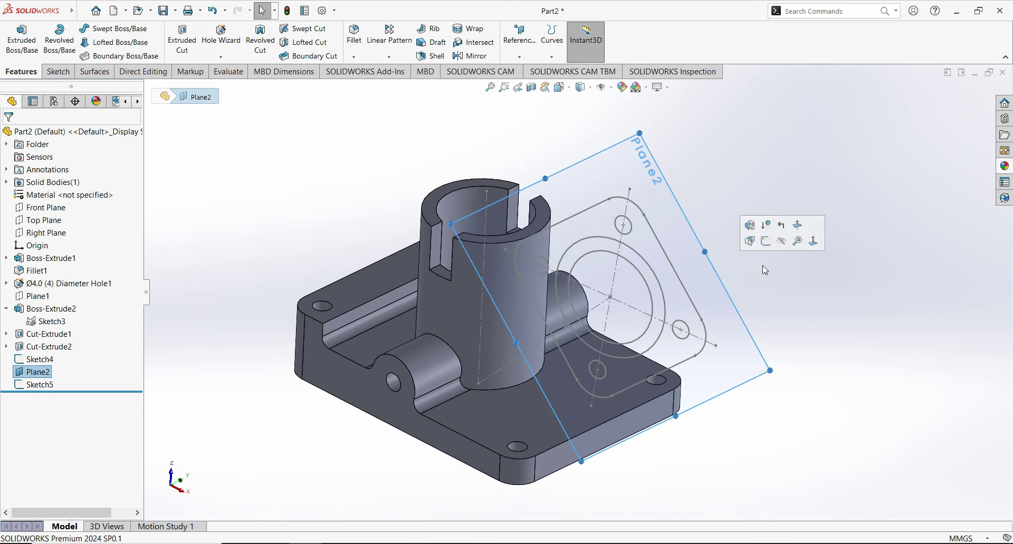
pyautogui.click(779, 243)
pyautogui.moveTo(813, 301); pyautogui.dragTo(480, 226, button='middle')
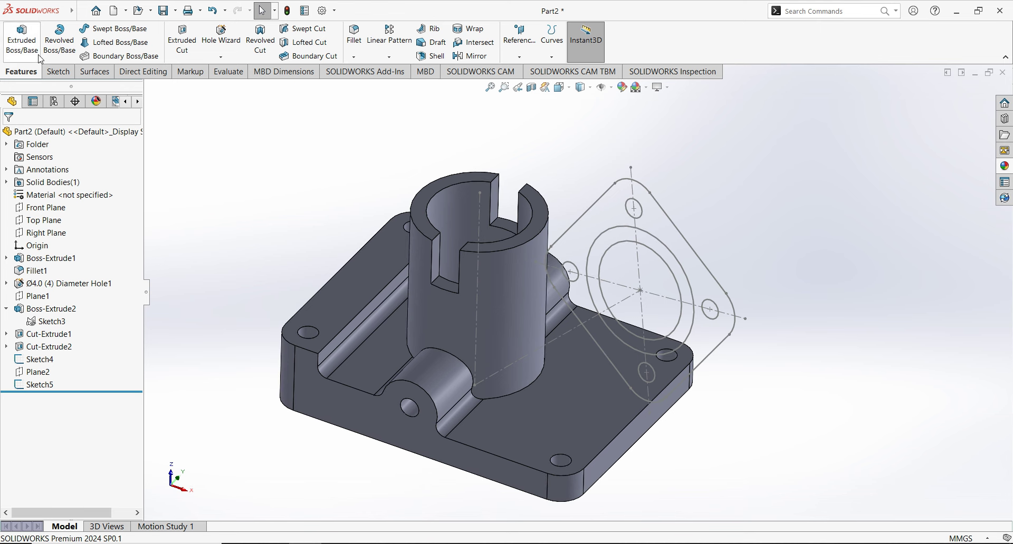
# - Start an extruded boss using the ring between the Ø20 and Ø26 circles as profile
pyautogui.click(22, 40)
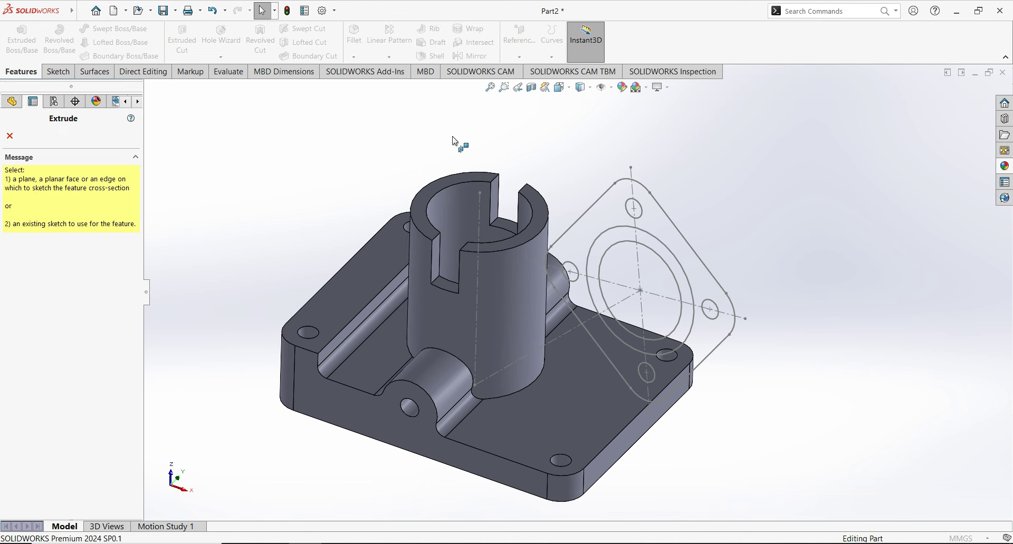
pyautogui.click(596, 241)
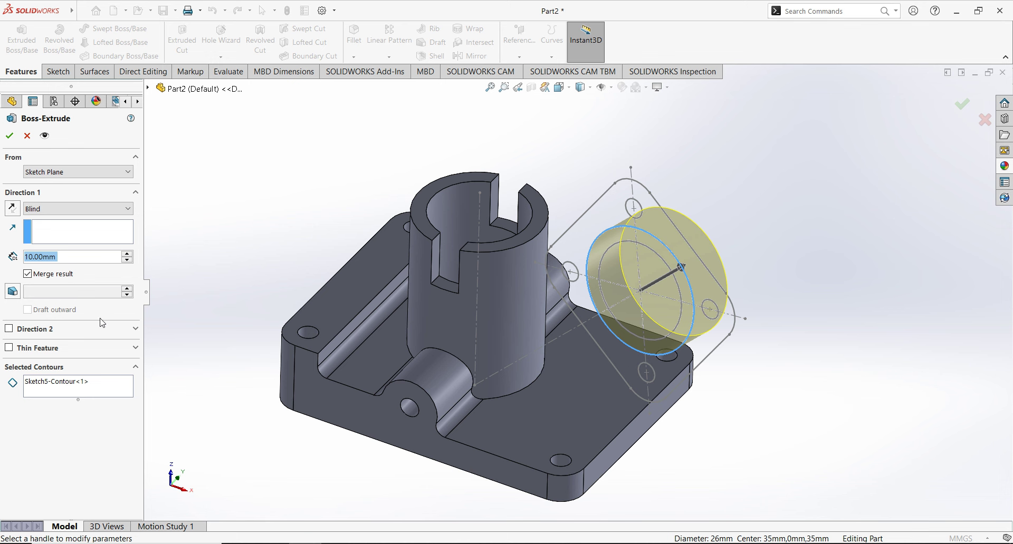
pyautogui.click(82, 385)
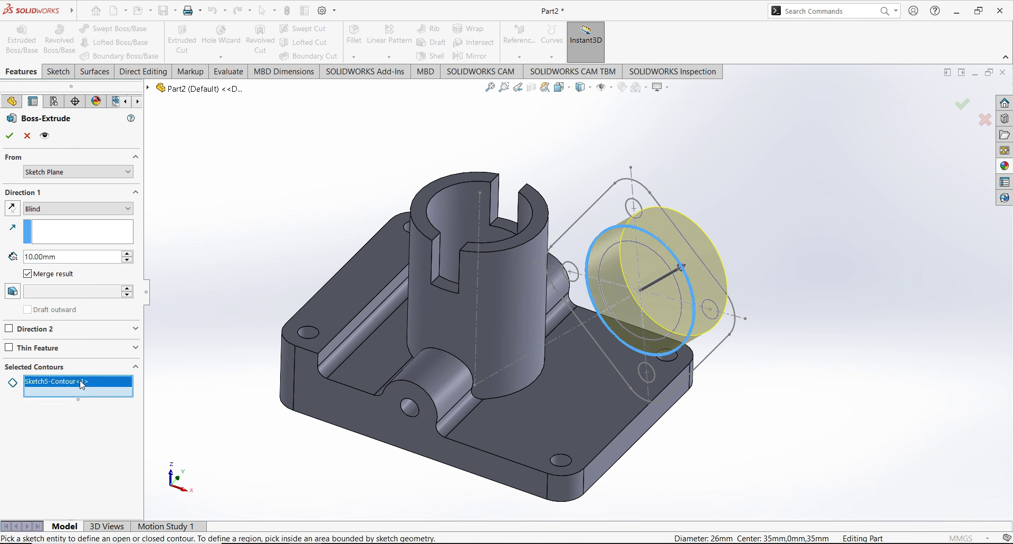
pyautogui.rightClick(81, 385)
pyautogui.click(127, 389)
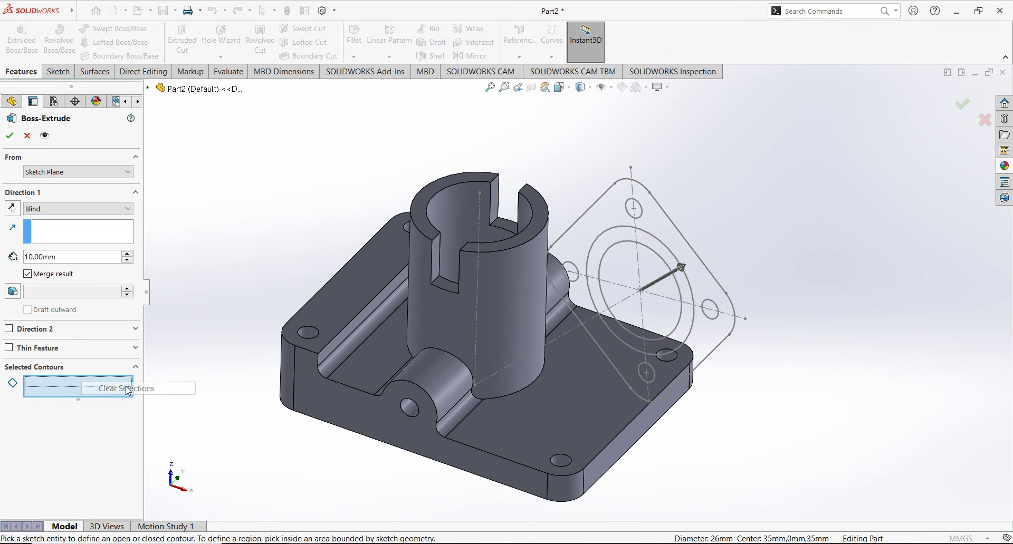
pyautogui.click(599, 247)
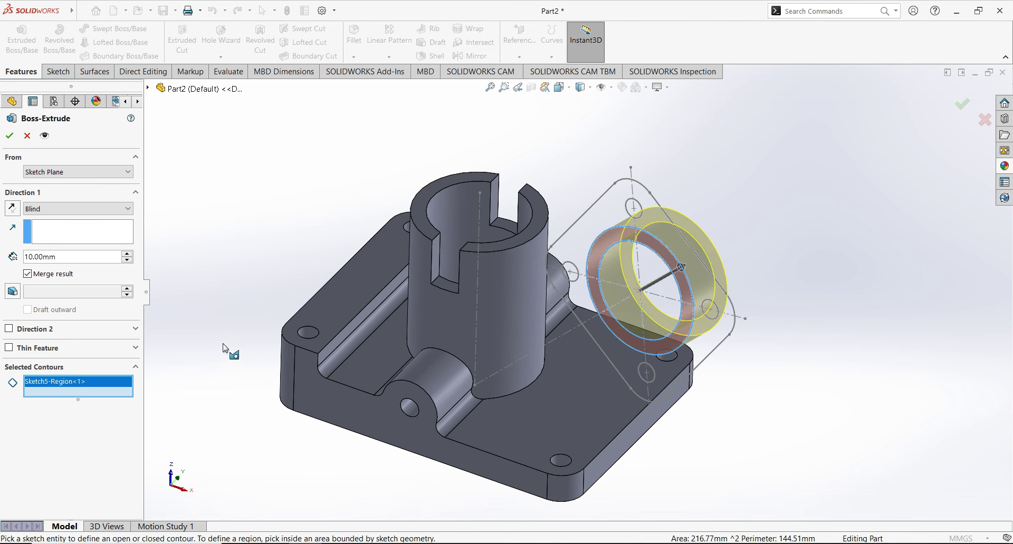
# - Reverse the extrusion toward the part, set it to Up To Next, and accept
pyautogui.click(53, 209)
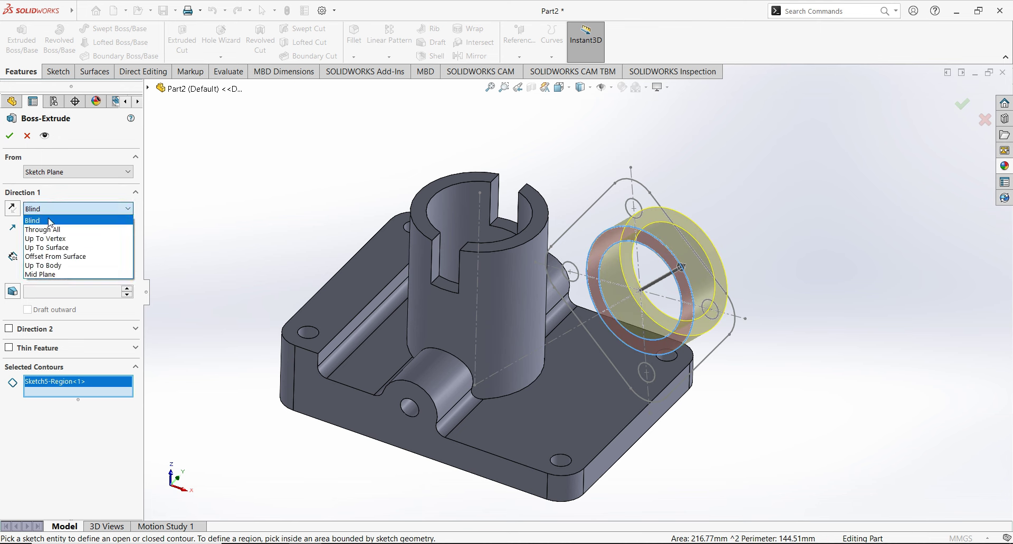
pyautogui.click(55, 238)
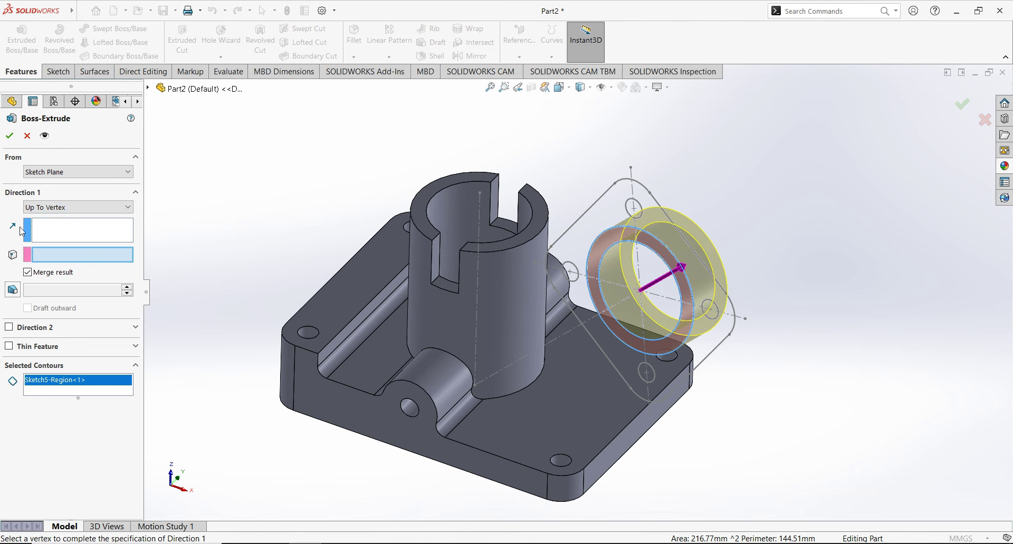
pyautogui.click(53, 207)
pyautogui.click(57, 220)
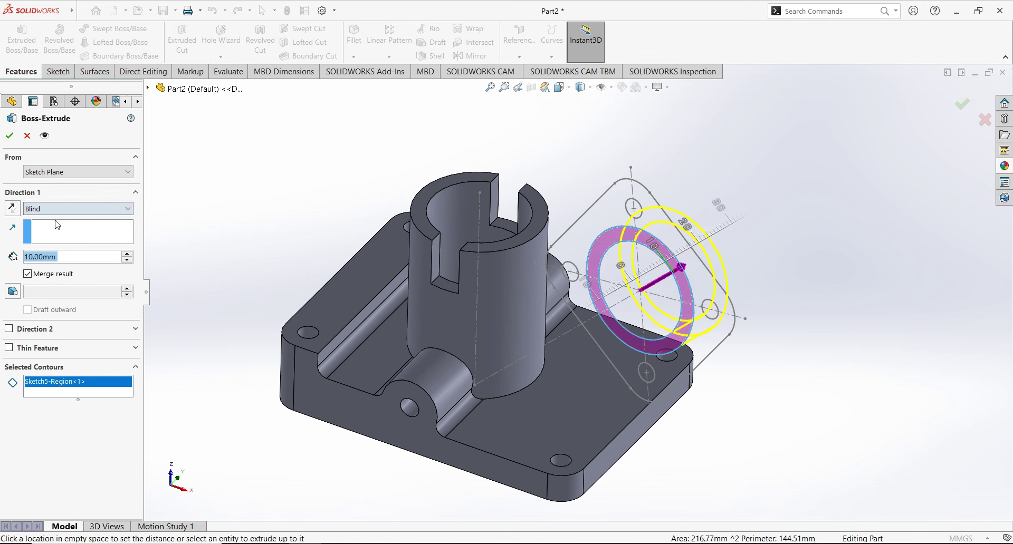
pyautogui.click(12, 210)
pyautogui.click(58, 209)
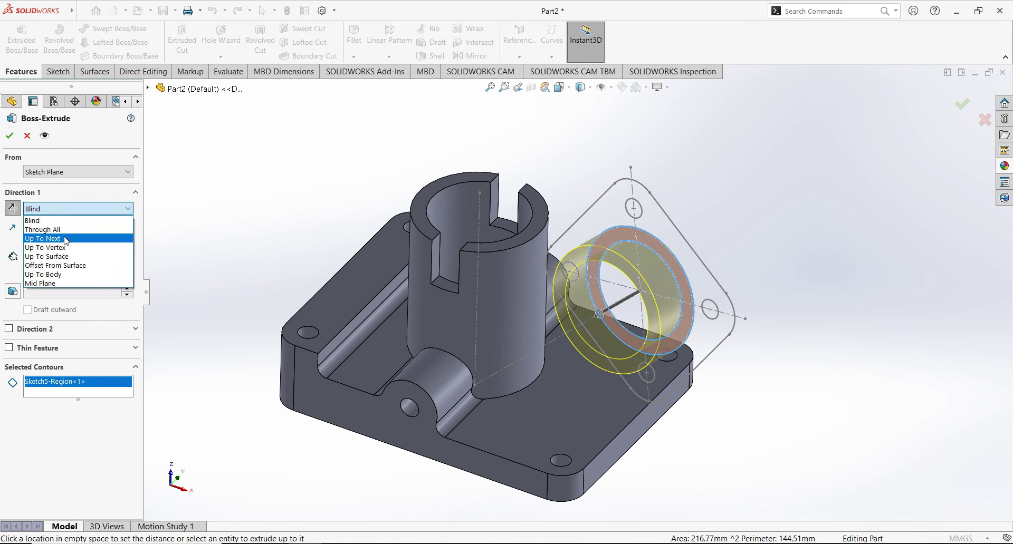
pyautogui.click(66, 240)
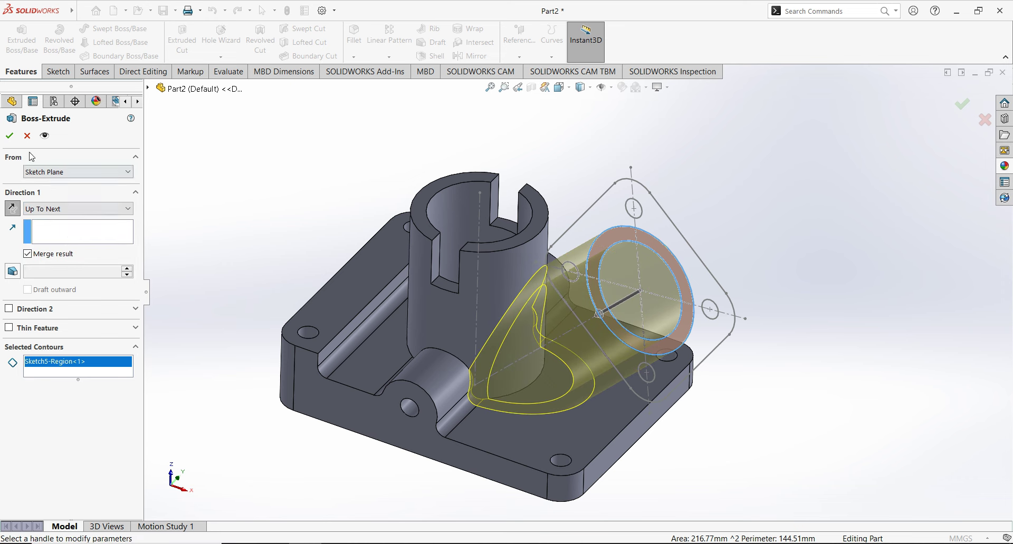
pyautogui.click(9, 136)
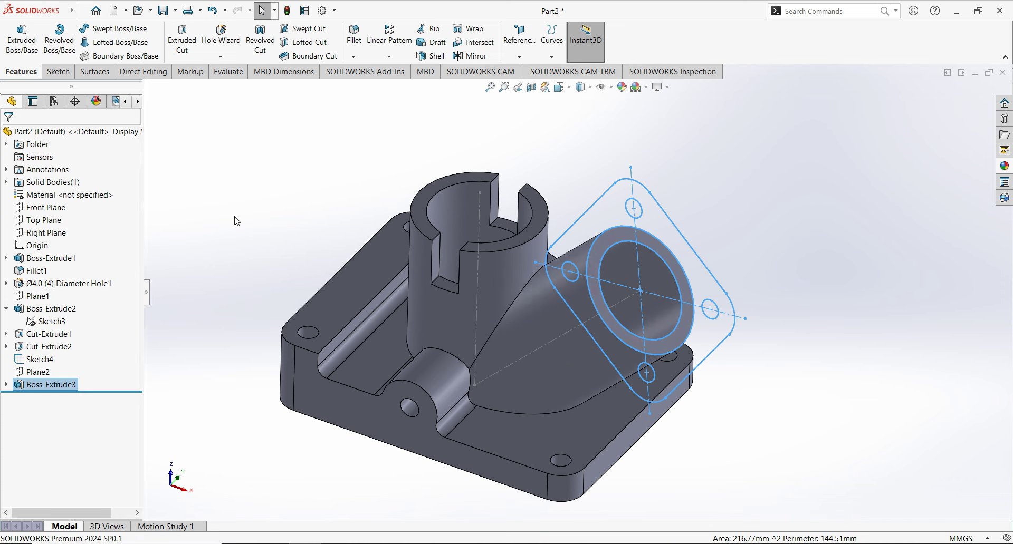
# - Show Sketch5 from under the pipe extrusion in the model view
pyautogui.click(238, 173)
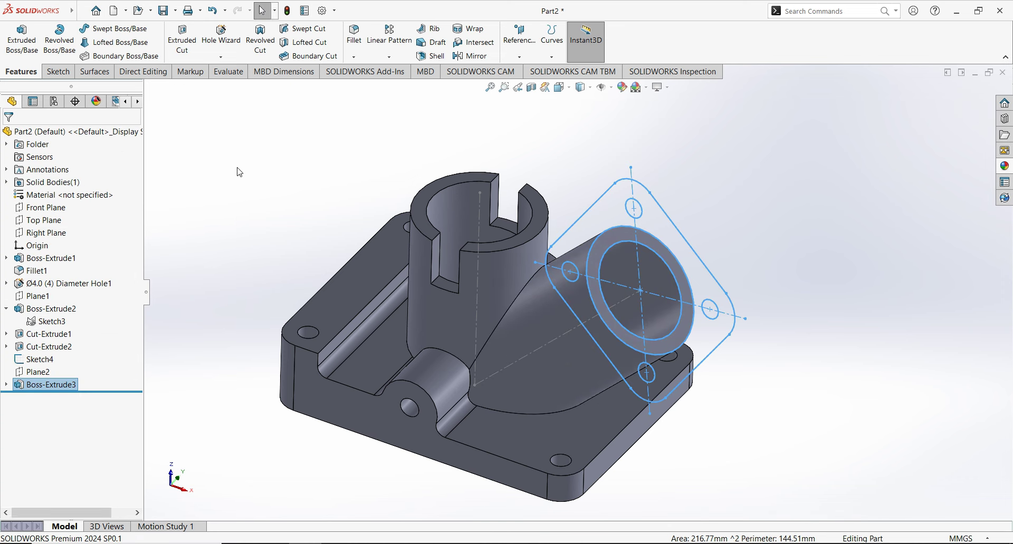
pyautogui.click(8, 385)
pyautogui.click(50, 397)
pyautogui.click(57, 384)
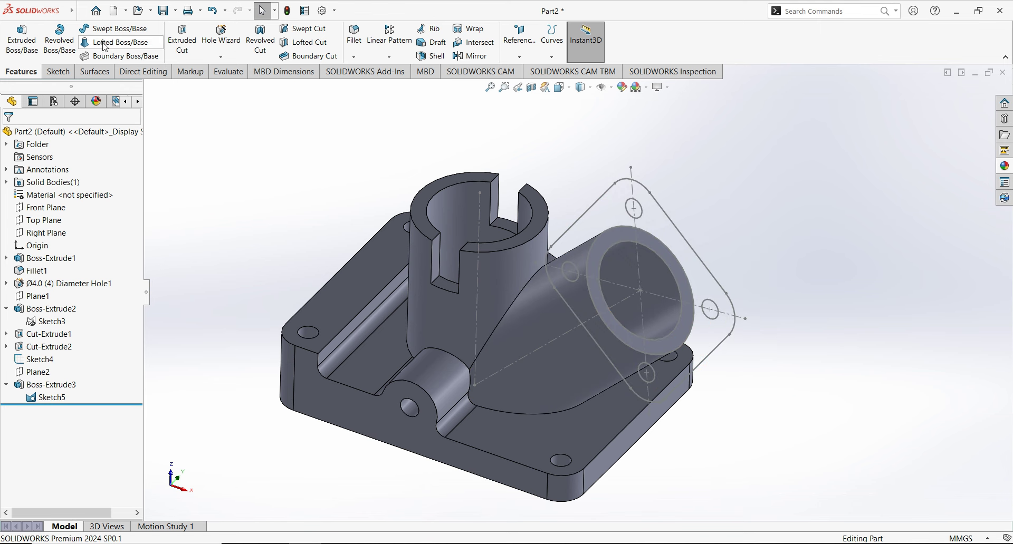
# - Extrude the rounded square flange region with its four holes 6 mm toward the pipe
pyautogui.click(21, 37)
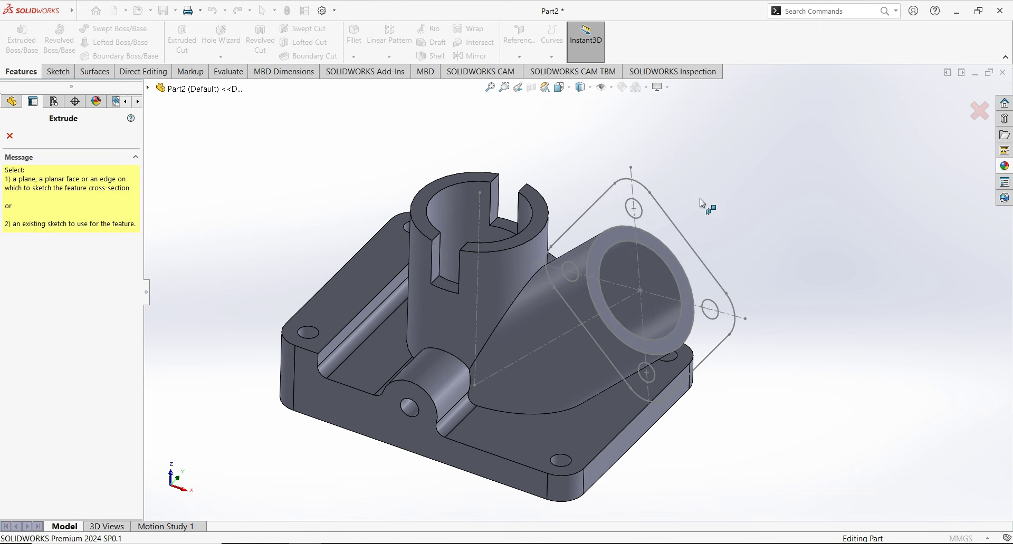
pyautogui.click(689, 246)
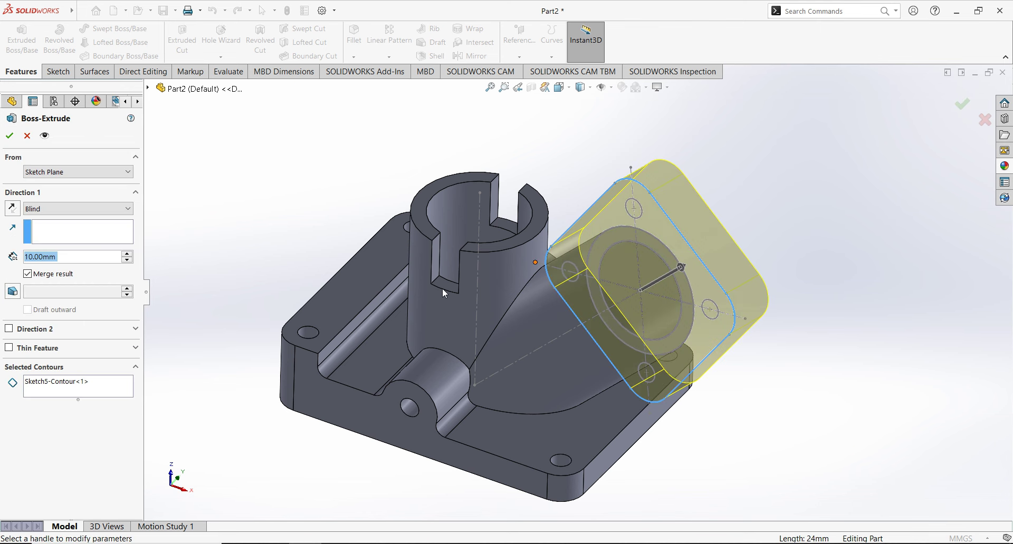
pyautogui.rightClick(67, 391)
pyautogui.click(84, 400)
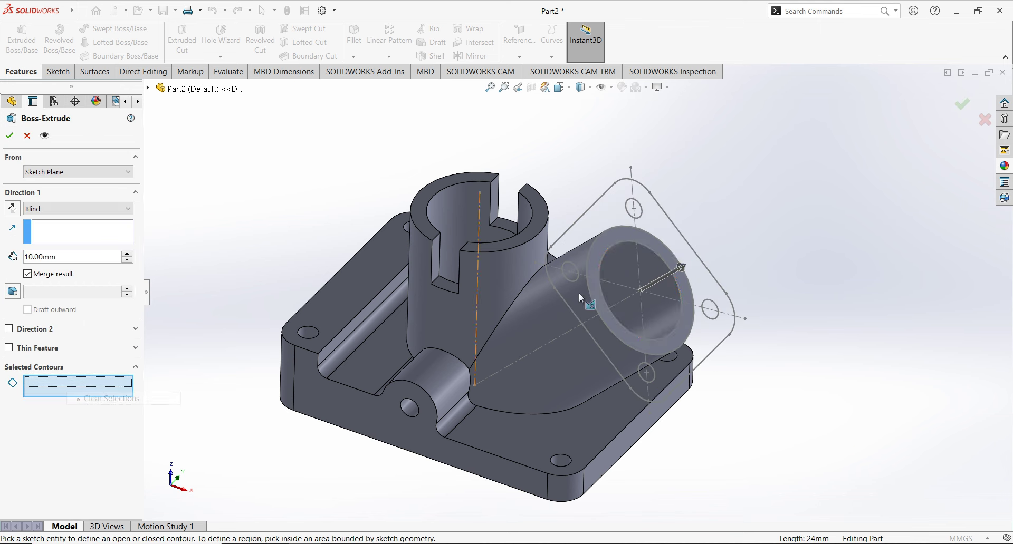
pyautogui.click(674, 247)
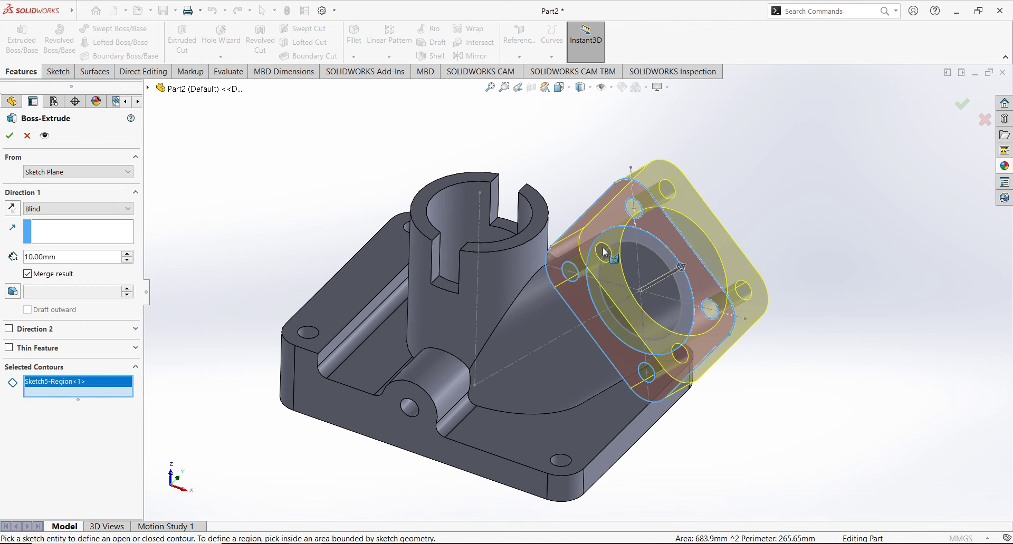
pyautogui.click(11, 210)
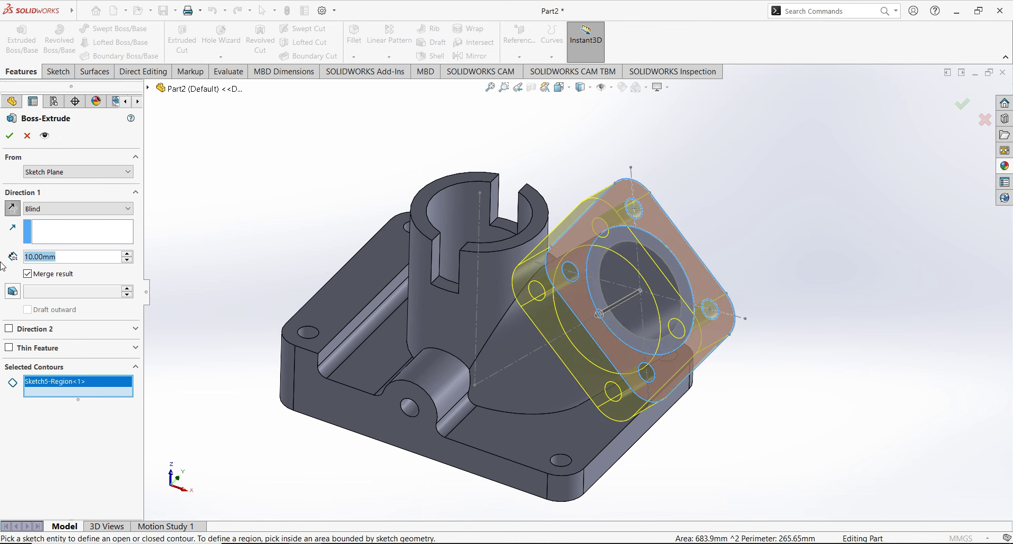
pyautogui.write('6')
pyautogui.press('Return')
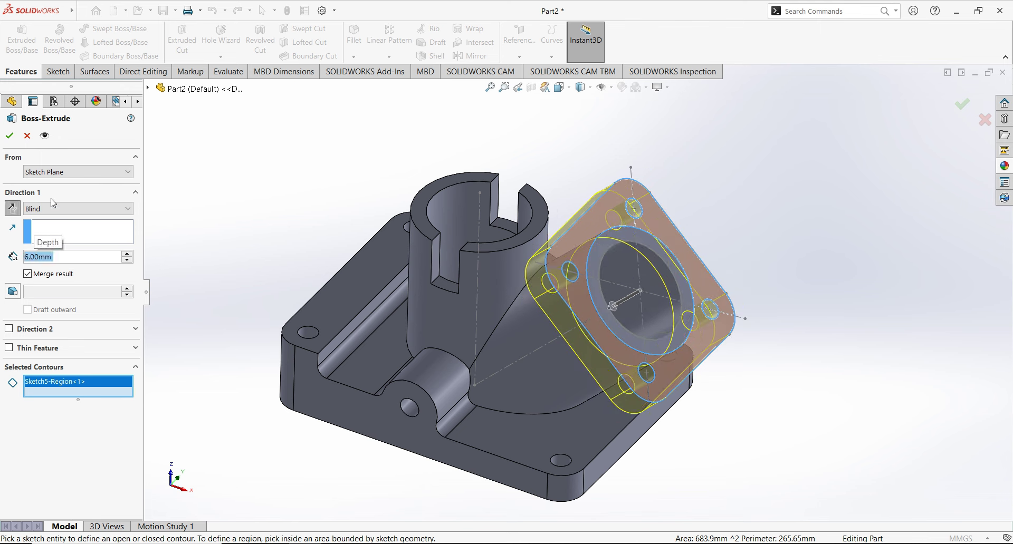
pyautogui.click(12, 142)
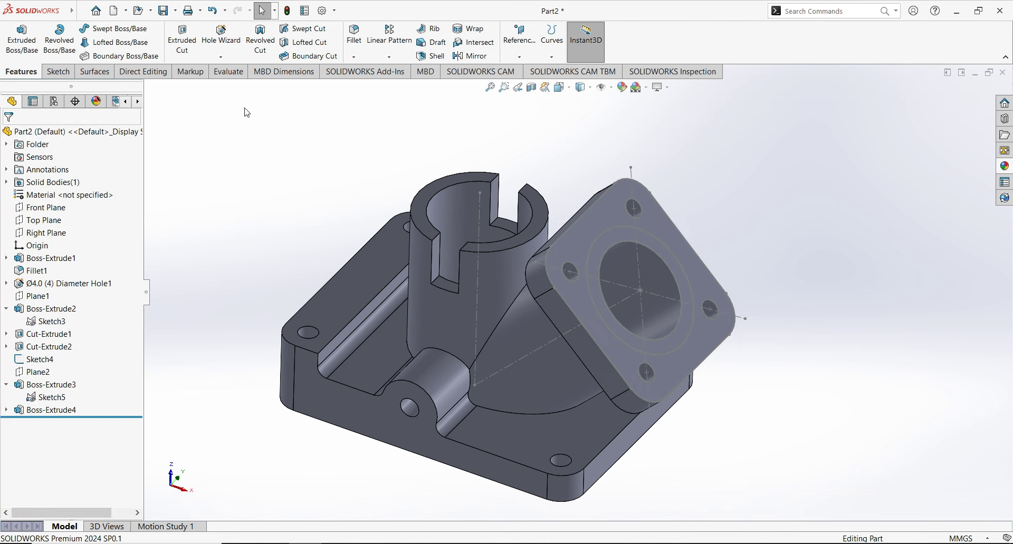
# - Cut the Ø20 circle through the pipe Up To Vertex at the Sketch4 point
pyautogui.click(182, 39)
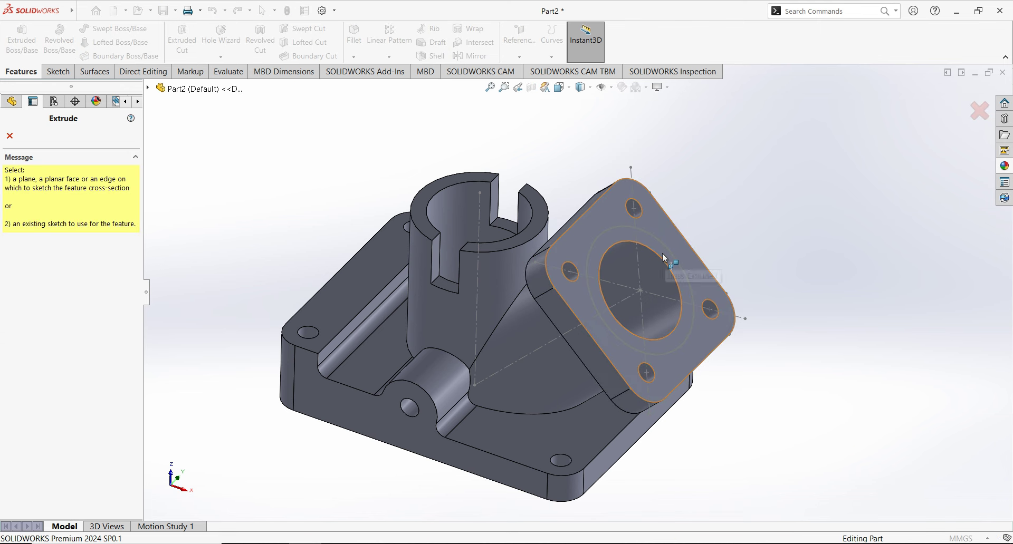
pyautogui.click(663, 254)
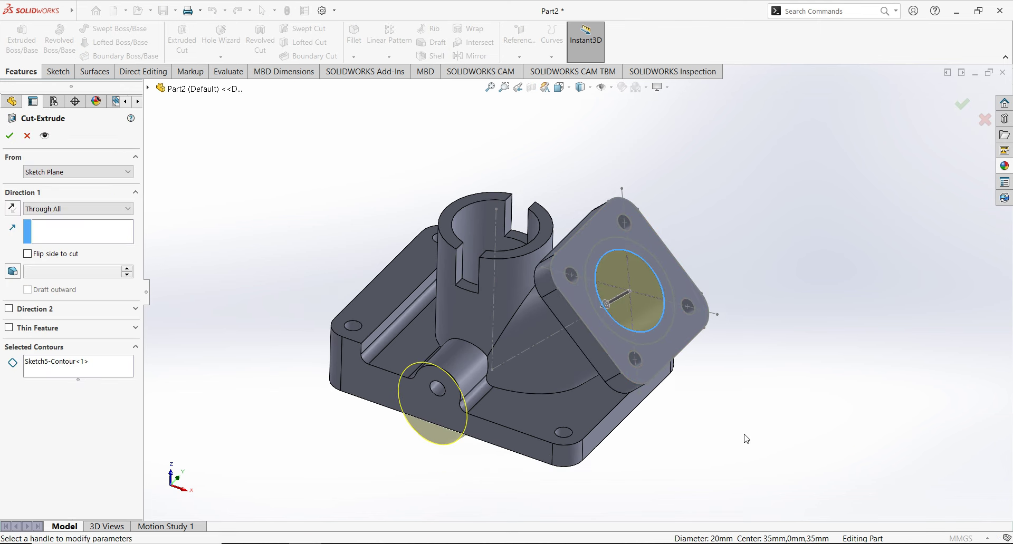
pyautogui.moveTo(746, 439); pyautogui.dragTo(799, 280, button='middle')
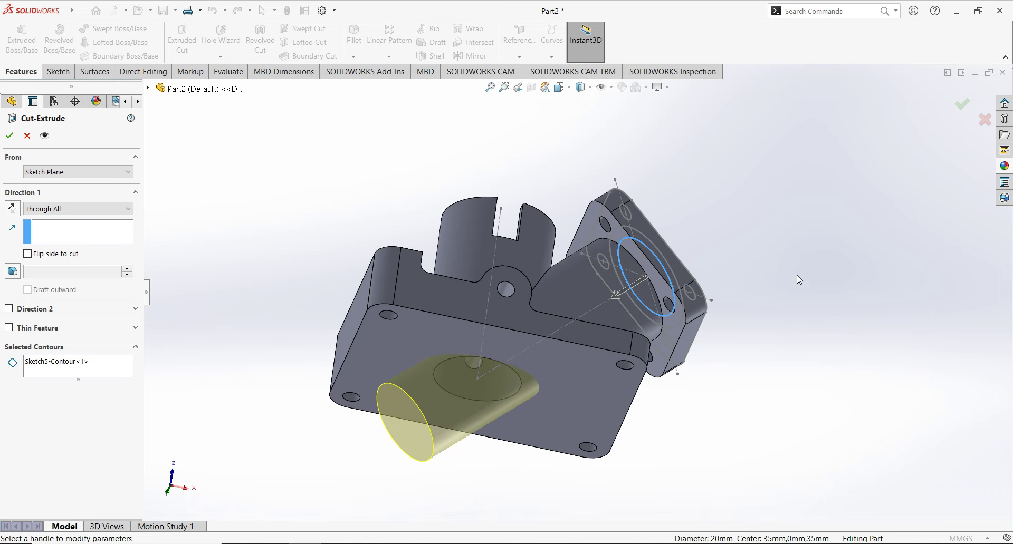
pyautogui.click(47, 211)
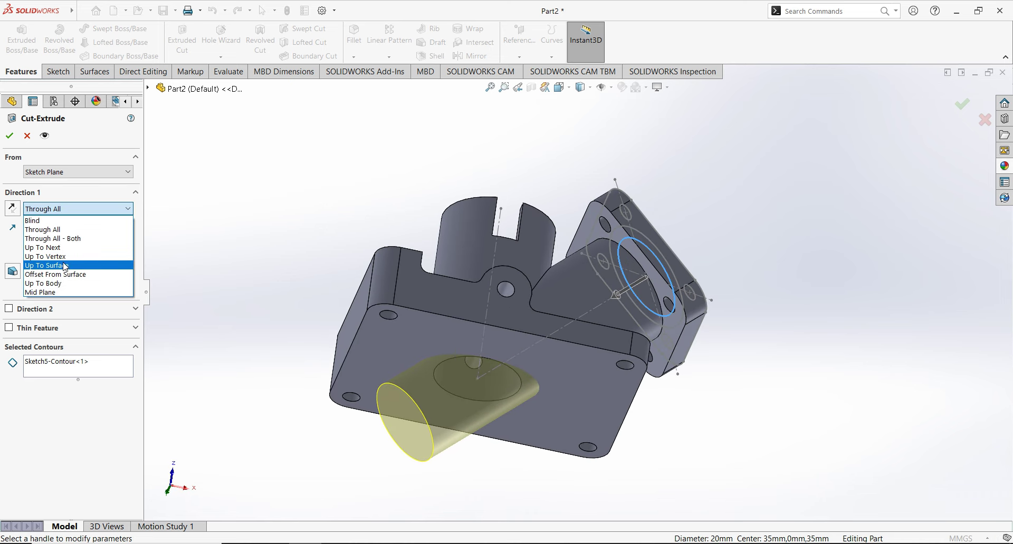
pyautogui.click(47, 257)
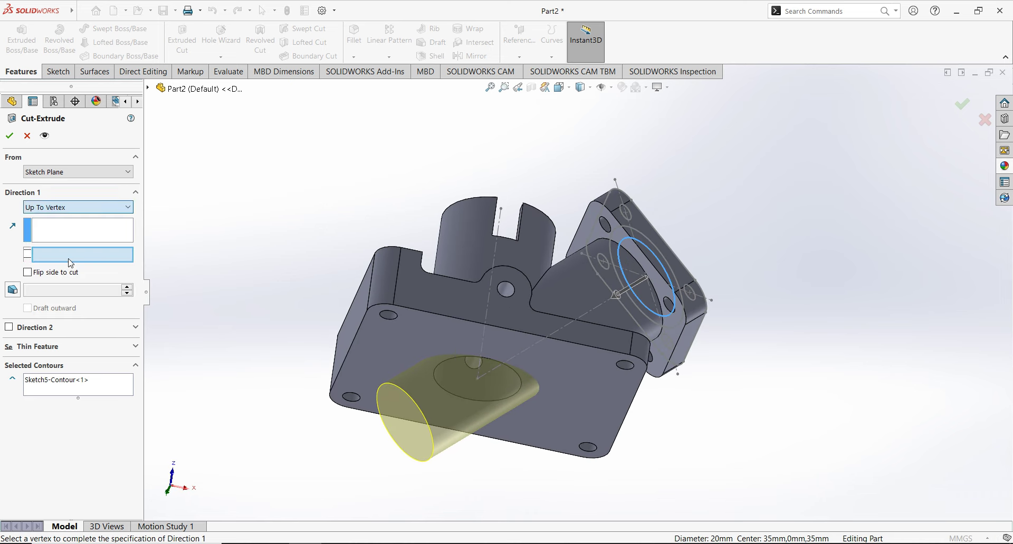
pyautogui.click(477, 380)
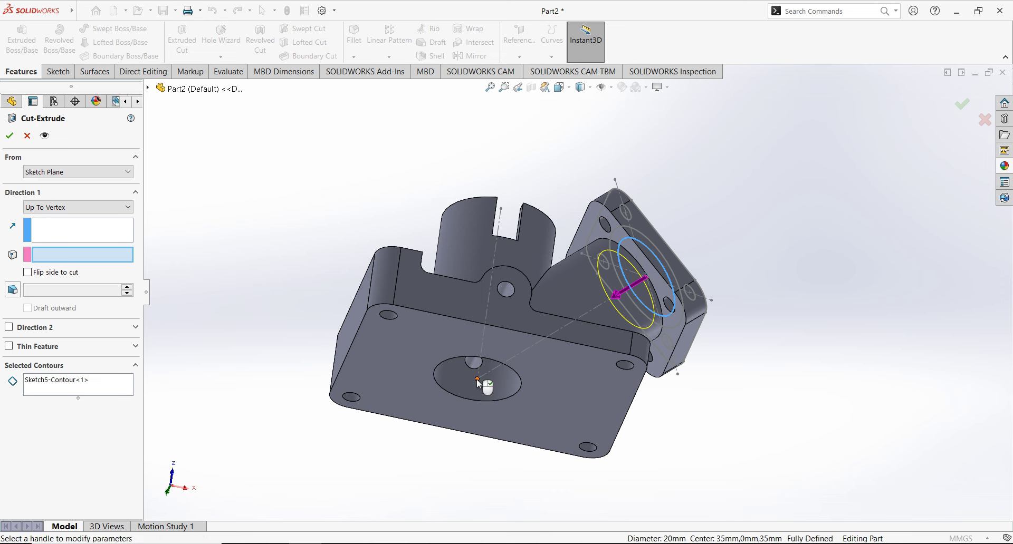
pyautogui.click(7, 138)
# - Hide the Sketch4 guide sketch and switch to the Drawing 2024_1.jpg reference in Photos
pyautogui.moveTo(755, 425)
pyautogui.mouseDown(button='middle')
pyautogui.moveTo(798, 187)
pyautogui.moveTo(807, 255)
pyautogui.moveTo(735, 402)
pyautogui.moveTo(789, 323)
pyautogui.moveTo(841, 375)
pyautogui.moveTo(841, 411)
pyautogui.moveTo(791, 388)
pyautogui.moveTo(761, 353)
pyautogui.mouseUp(button='middle')
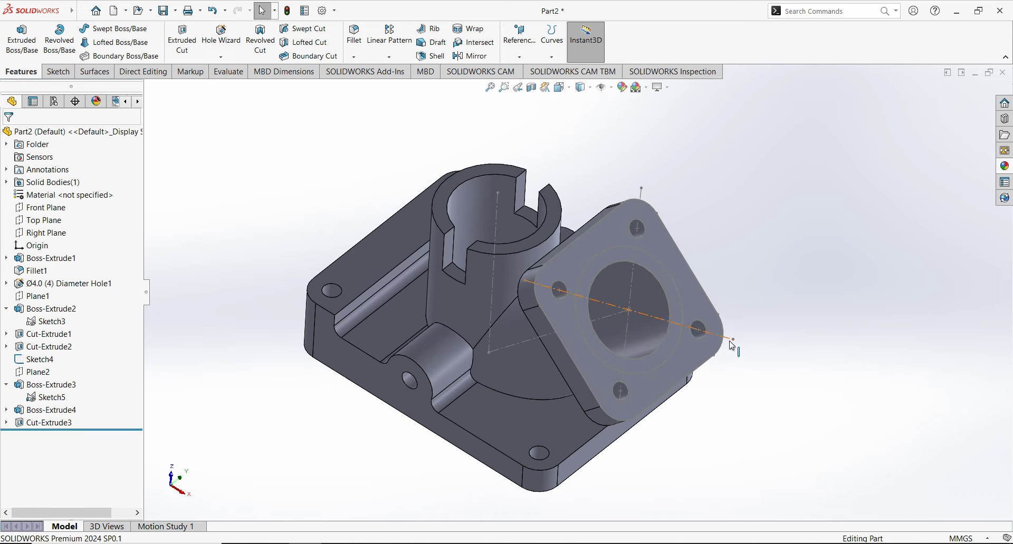
pyautogui.click(734, 344)
pyautogui.click(789, 402)
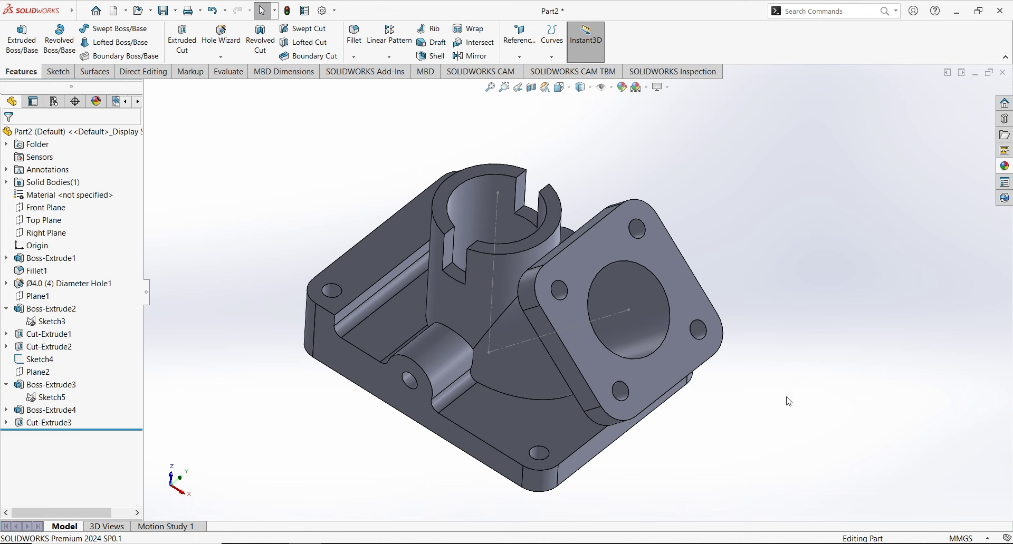
pyautogui.click(629, 309)
pyautogui.click(676, 278)
pyautogui.moveTo(805, 323); pyautogui.dragTo(791, 345, button='middle')
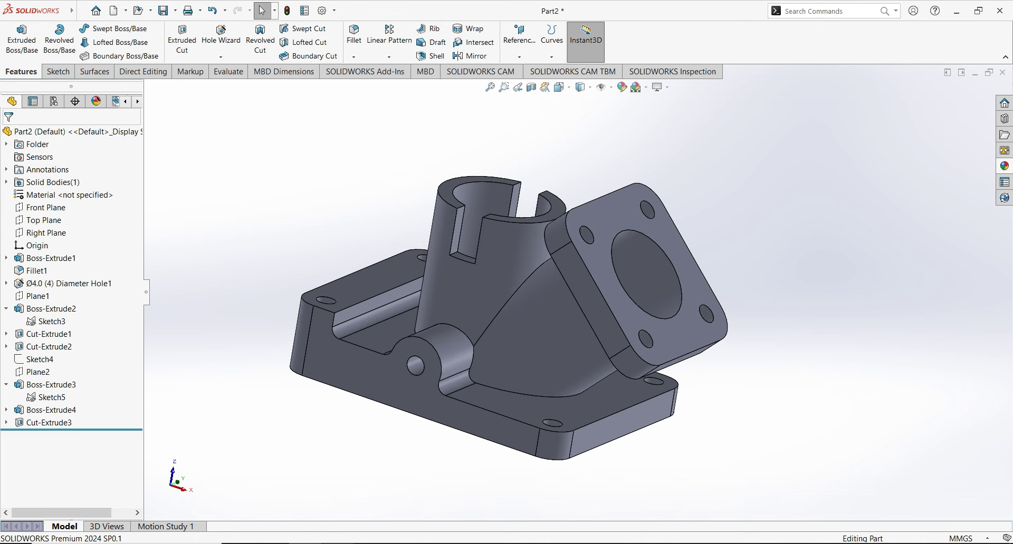
pyautogui.hotkey('alt', 'Tab')
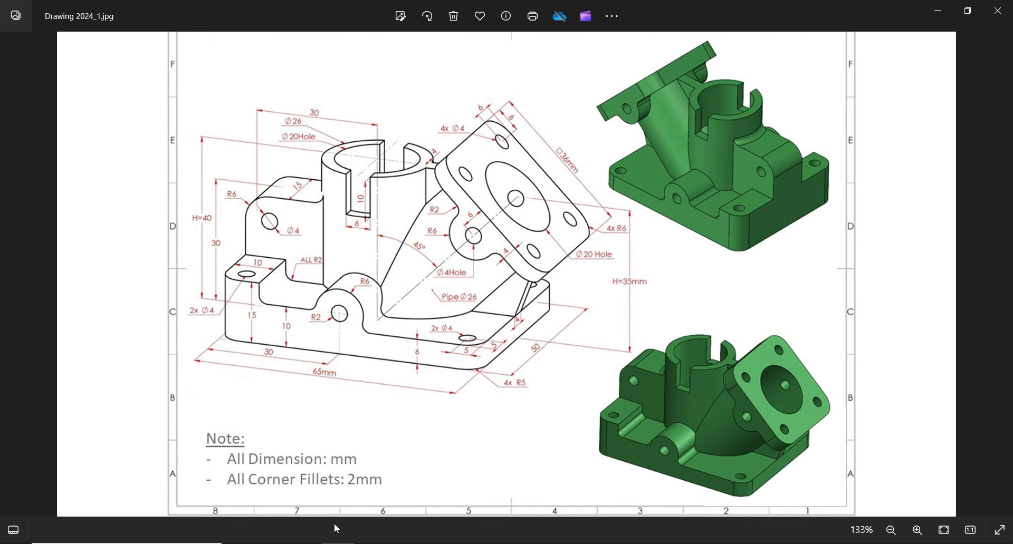
# - Switch from the reference drawing in Photos back to the SOLIDWORKS bracket model
pyautogui.hotkey('alt', 'Tab')
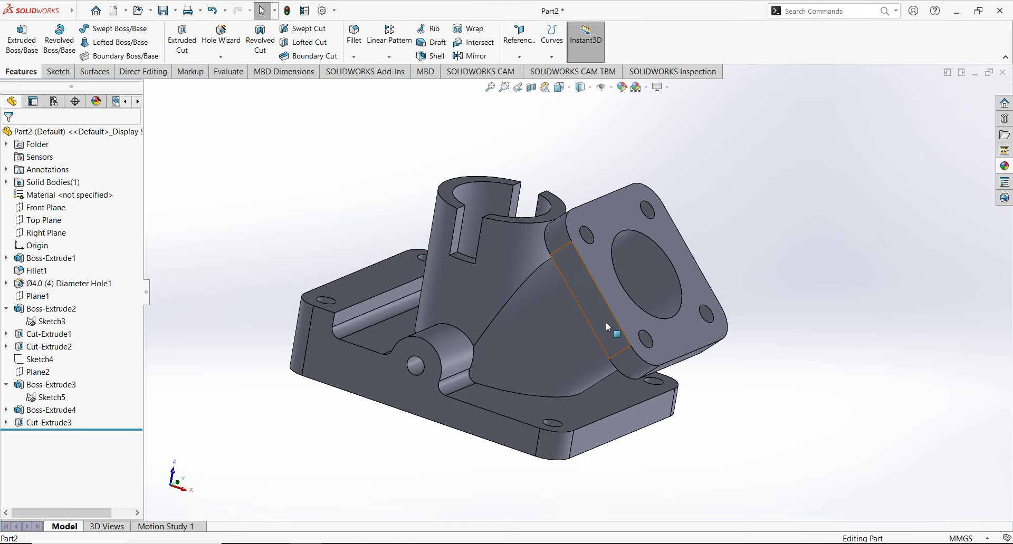
# - Start a sketch on the part's side face, viewed normal to it, and convert the pipe-to-flange edge into a line
pyautogui.click(606, 322)
pyautogui.click(702, 292)
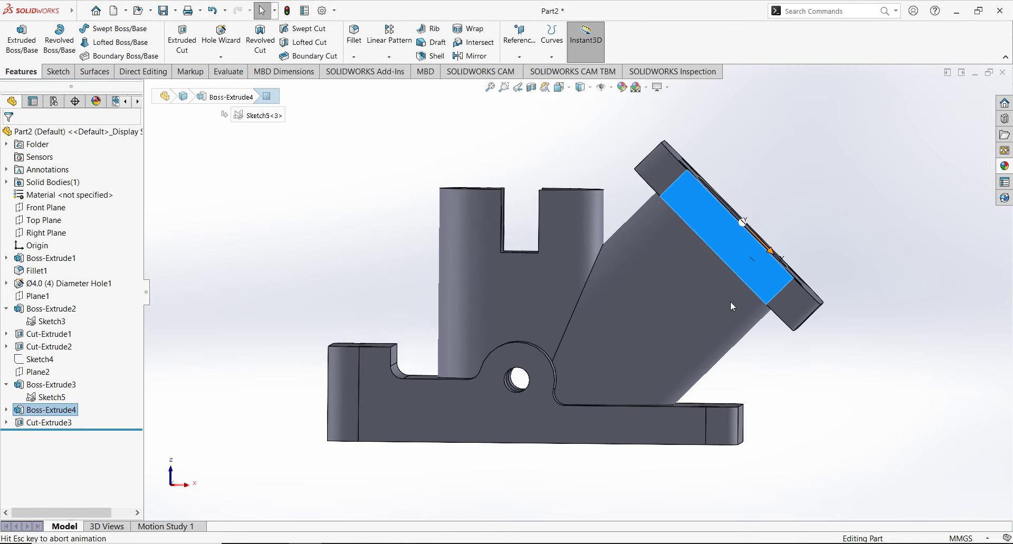
pyautogui.click(764, 279)
pyautogui.click(807, 245)
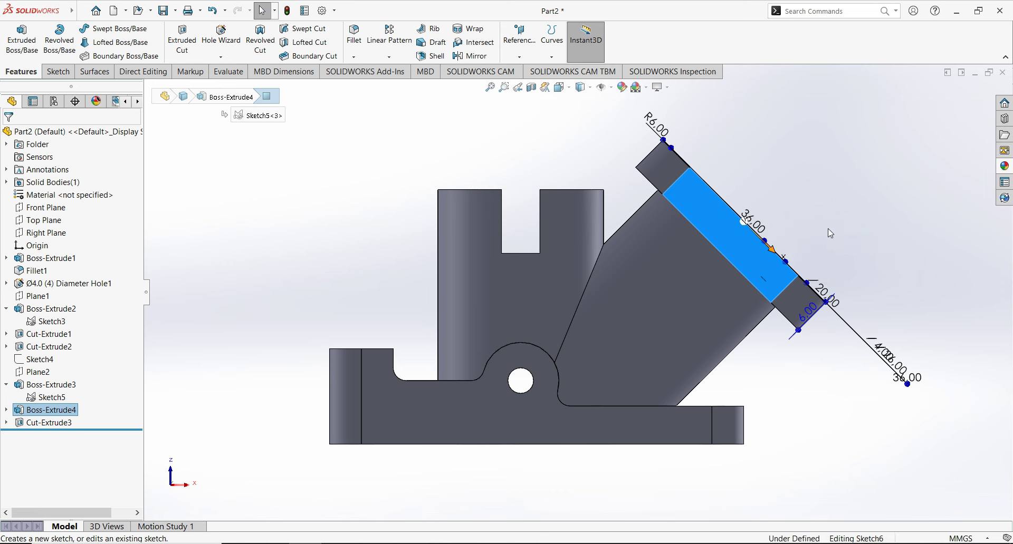
pyautogui.scroll(-2, 875, 192)
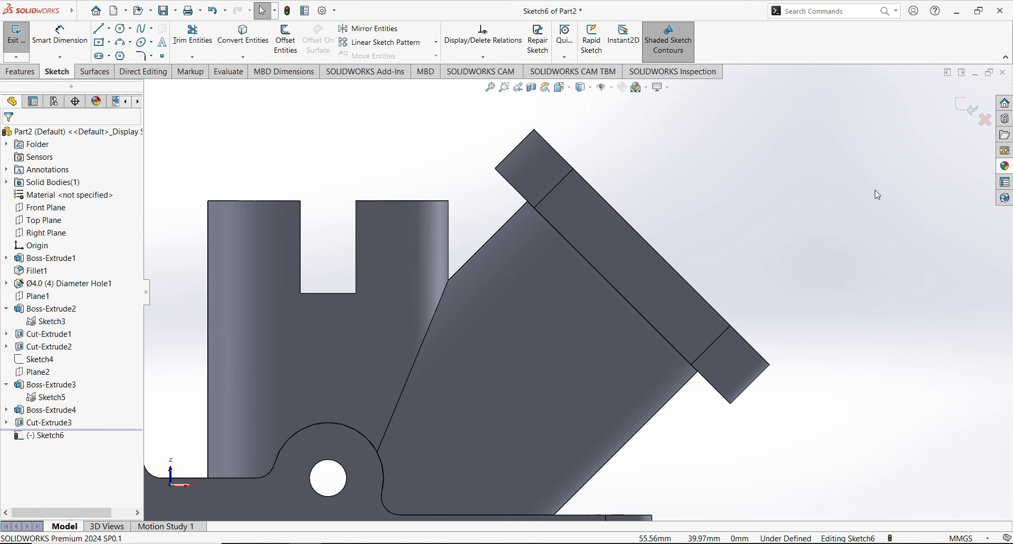
pyautogui.scroll(-1, 876, 195)
pyautogui.scroll(1, 797, 390)
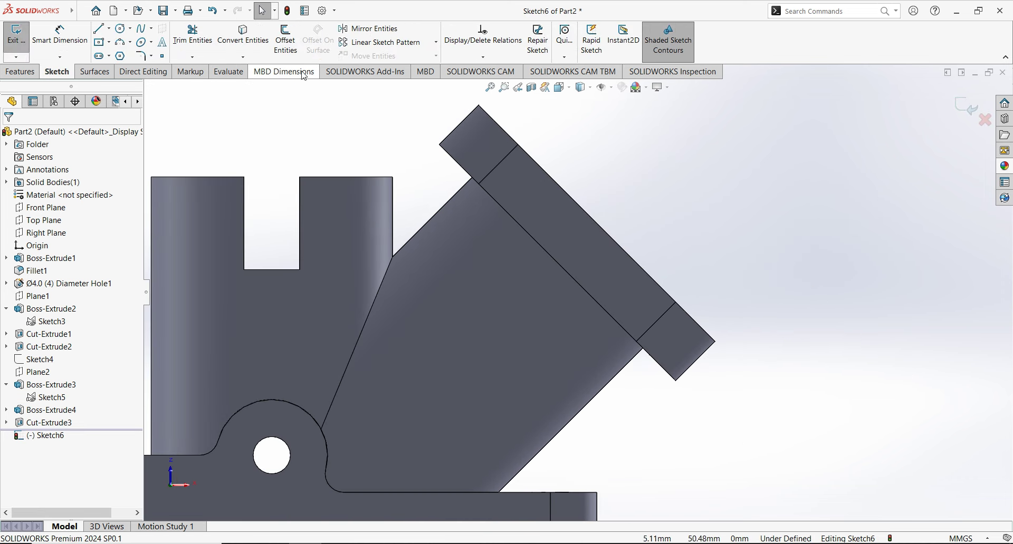
pyautogui.click(489, 196)
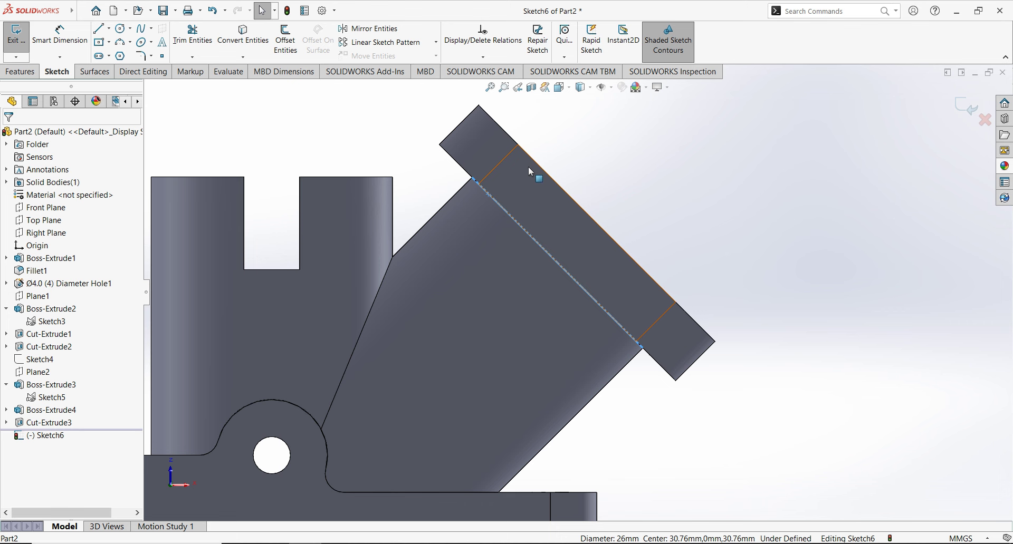
pyautogui.click(243, 56)
pyautogui.click(238, 68)
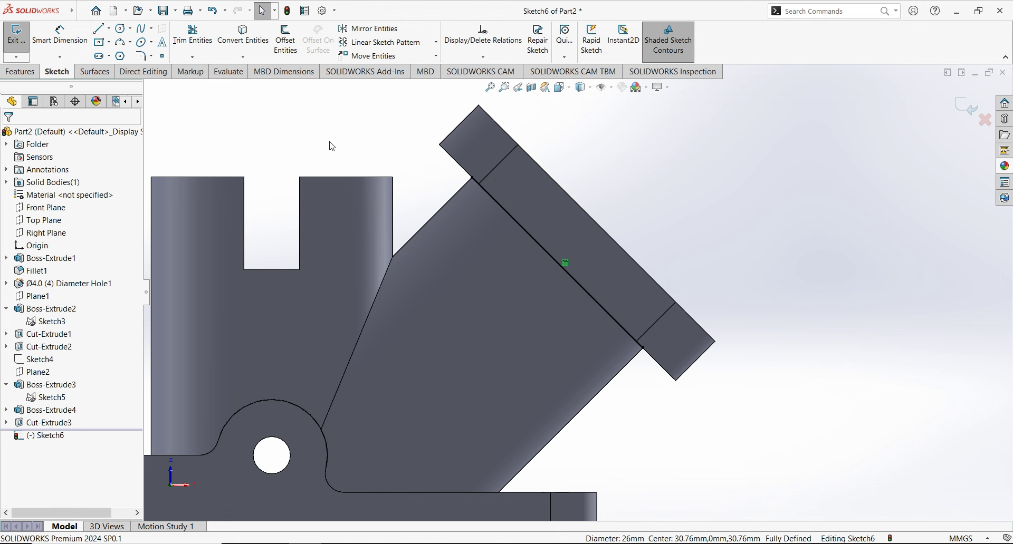
# - Draw a three-point arc across the converted line and make its centre coincident with that line
pyautogui.click(120, 42)
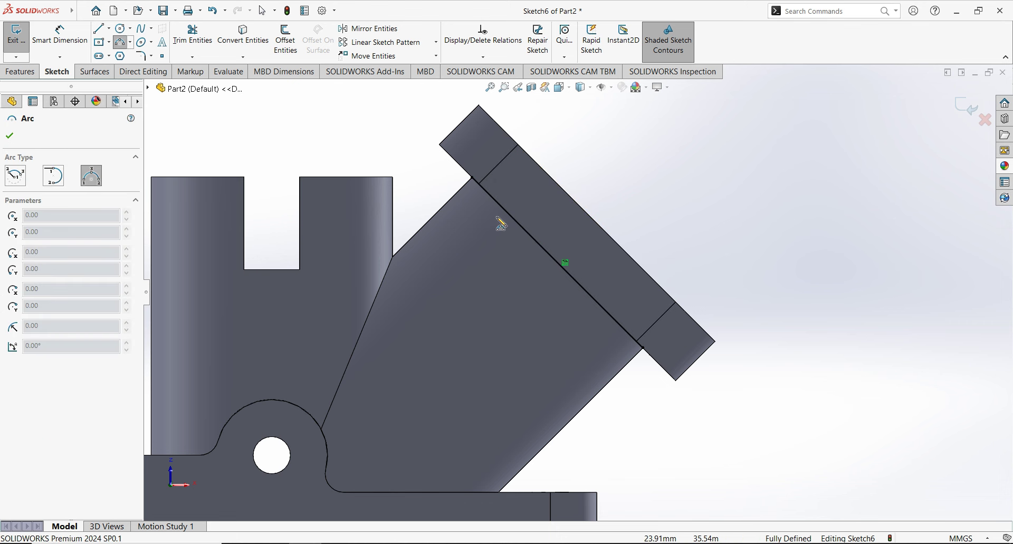
pyautogui.click(512, 216)
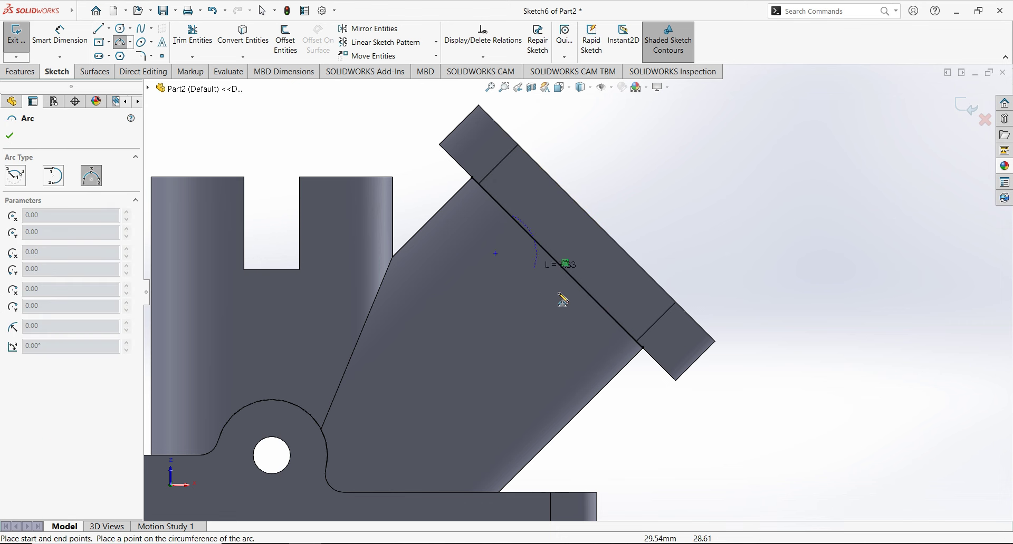
pyautogui.click(612, 320)
pyautogui.click(511, 336)
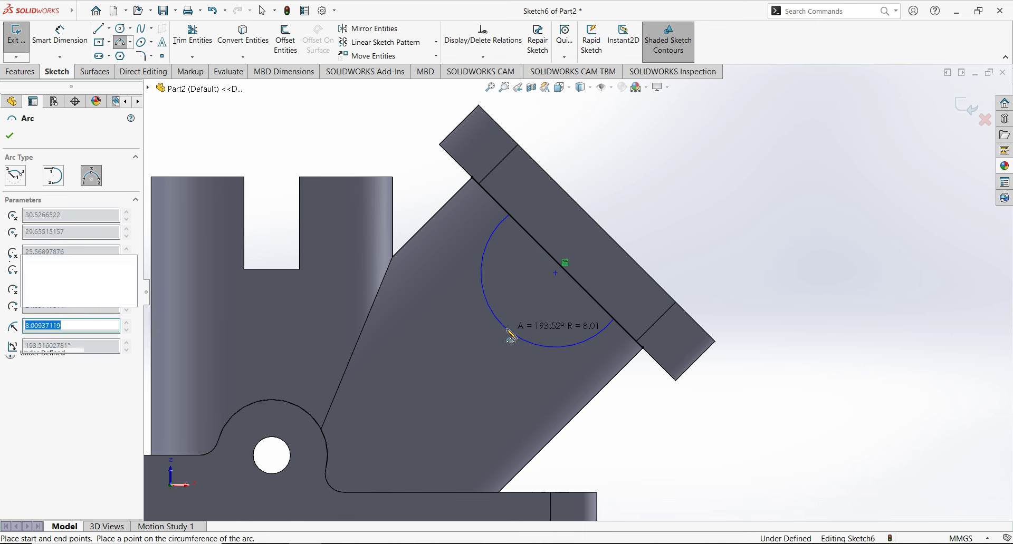
pyautogui.press('Escape')
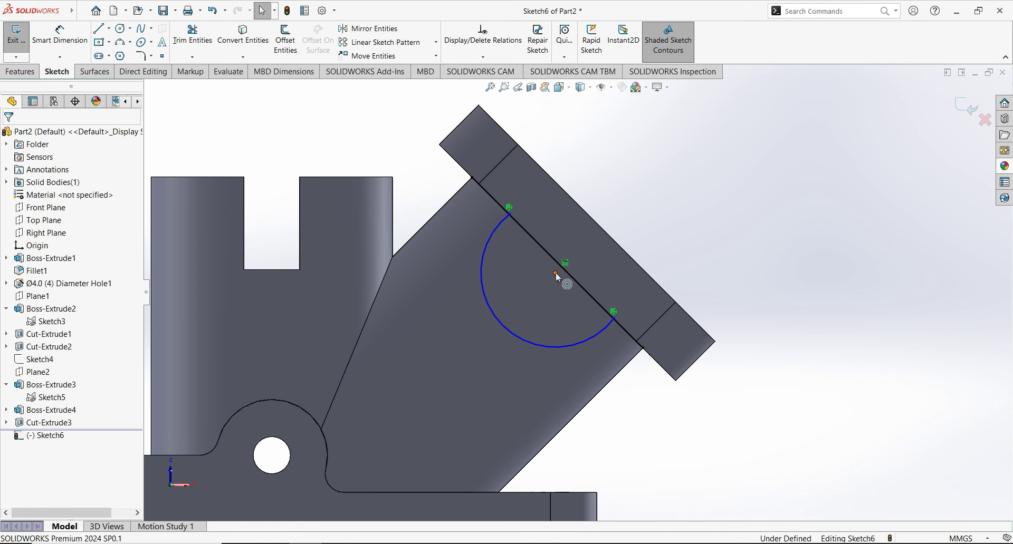
pyautogui.click(555, 274)
pyautogui.keyDown('ctrl'); pyautogui.click(560, 268); pyautogui.keyUp('ctrl')
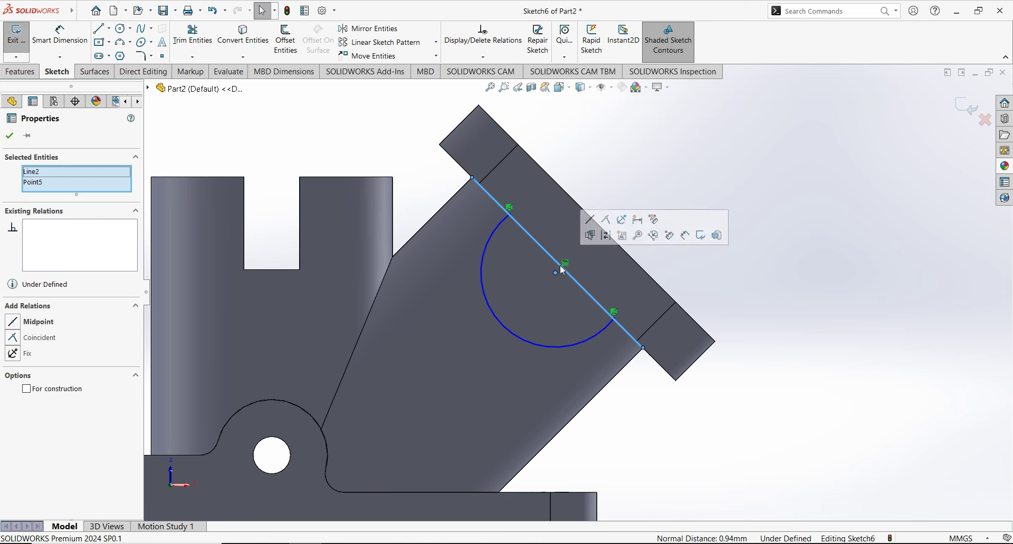
pyautogui.click(607, 219)
pyautogui.click(635, 162)
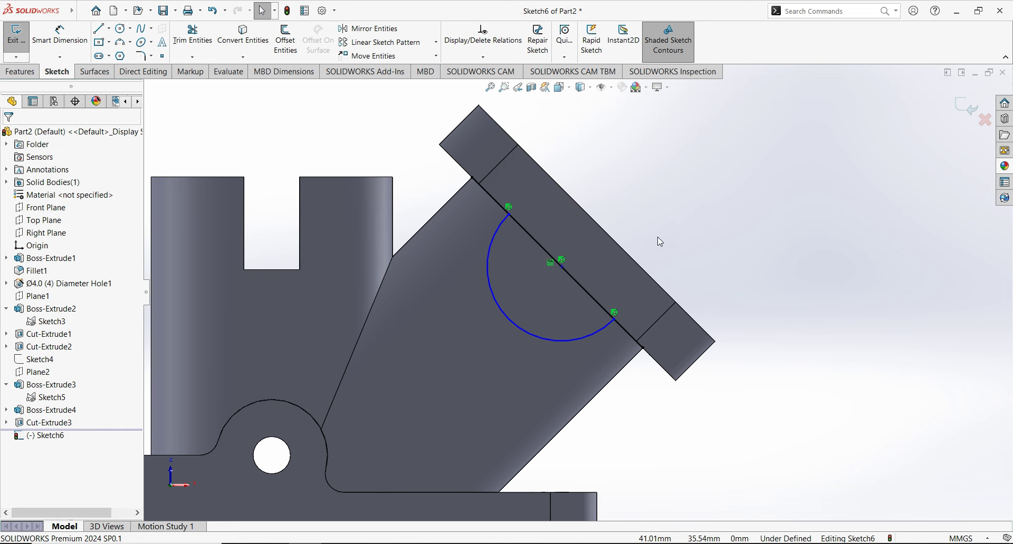
pyautogui.scroll(2, 693, 294)
pyautogui.scroll(-1, 696, 307)
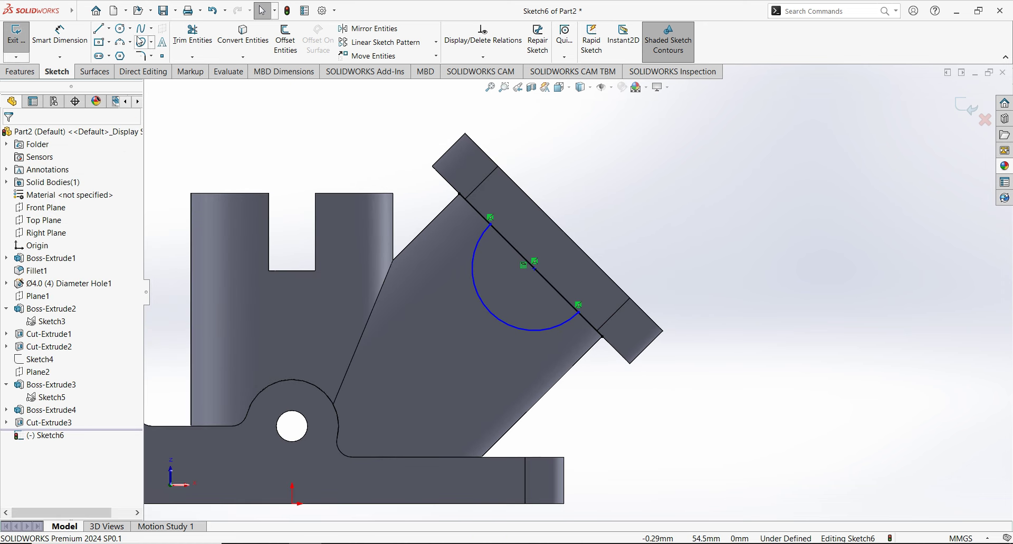
# - Dimension the arc centre 18 mm from the flange's outer edge and set the arc radius to R6
pyautogui.click(60, 34)
pyautogui.scroll(-1, 622, 246)
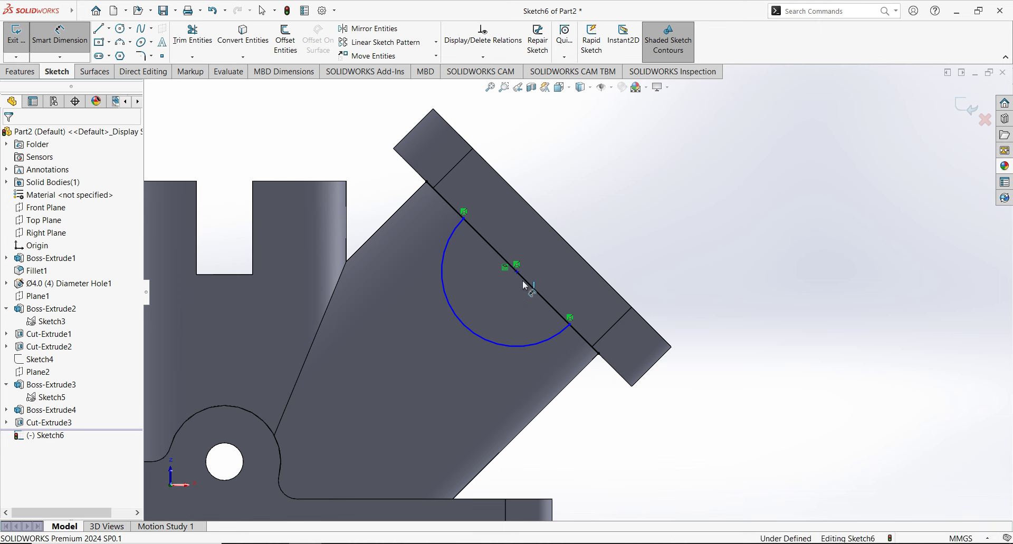
pyautogui.click(522, 346)
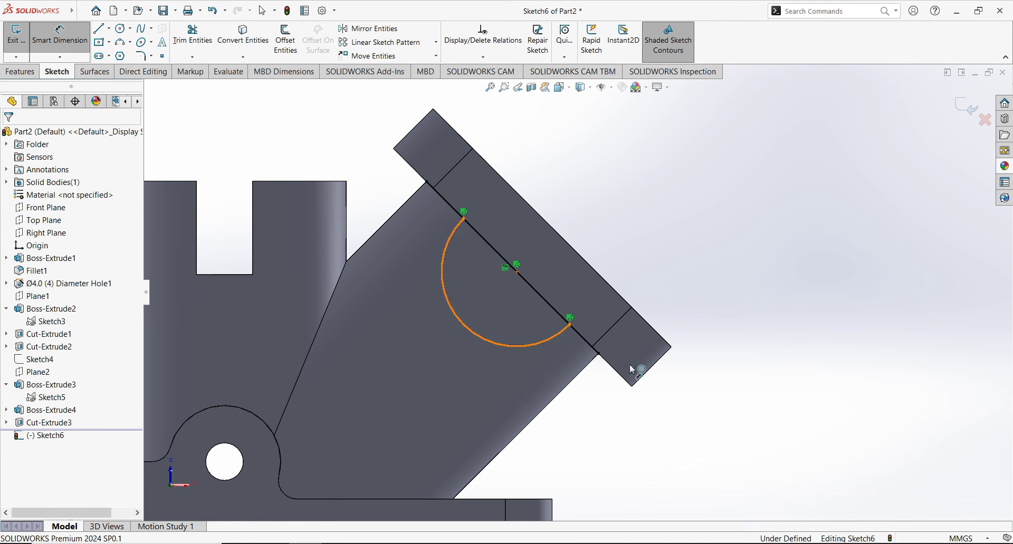
pyautogui.click(649, 378)
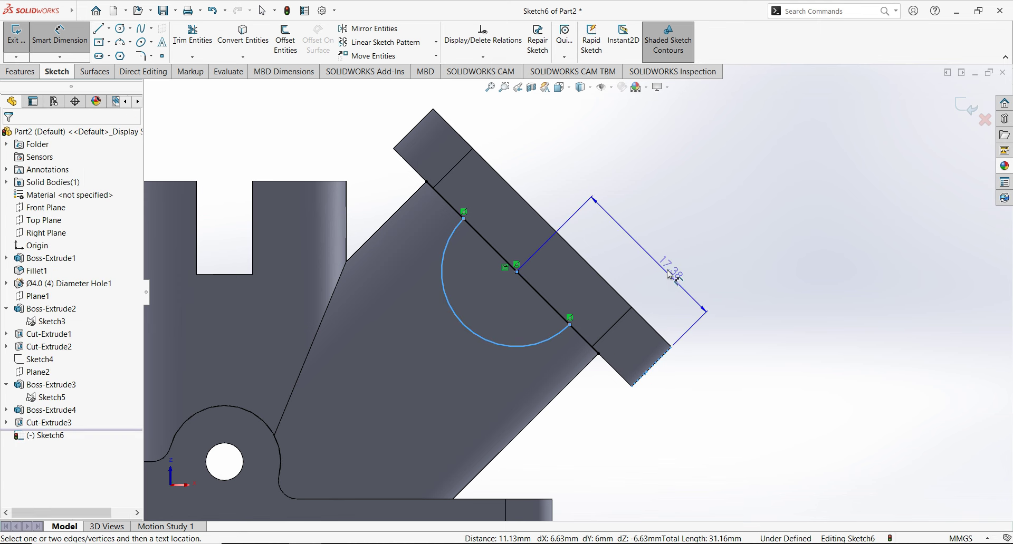
pyautogui.click(660, 243)
pyautogui.write('18')
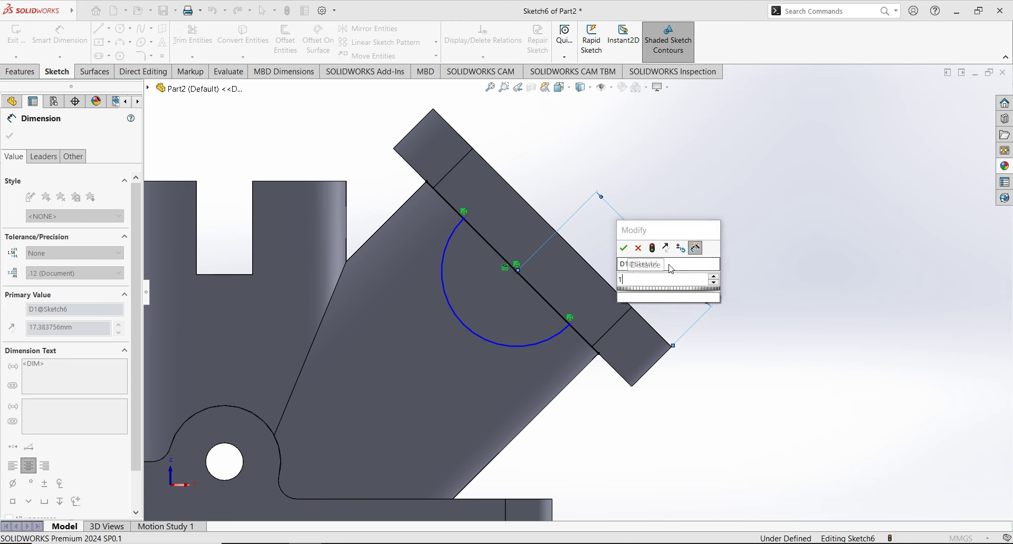
pyautogui.press('Return')
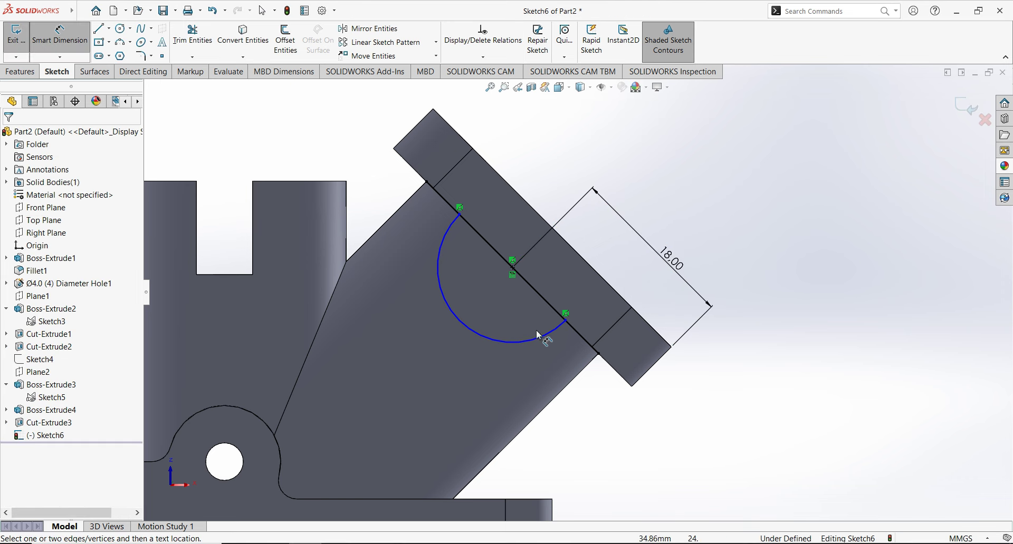
pyautogui.click(520, 342)
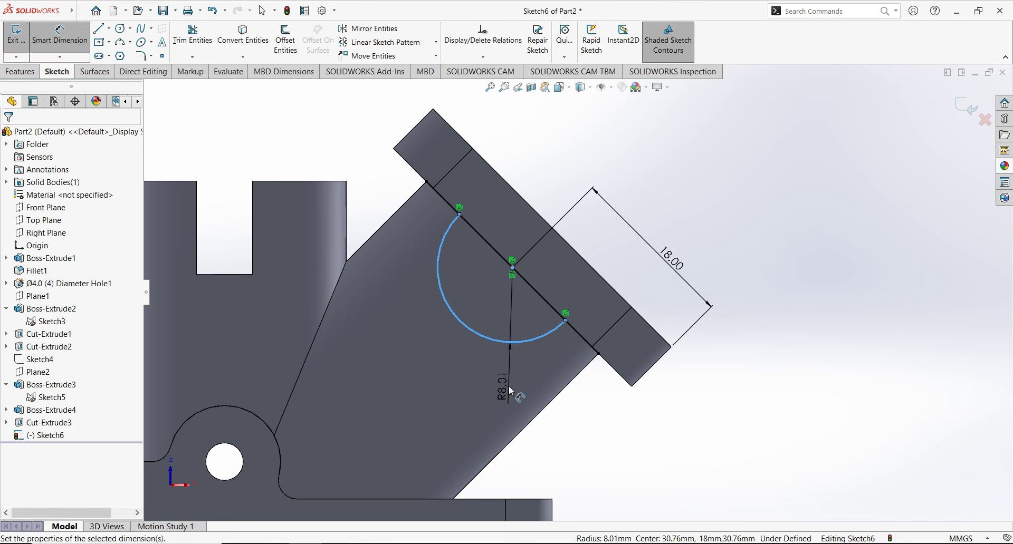
pyautogui.click(509, 390)
pyautogui.press('Return')
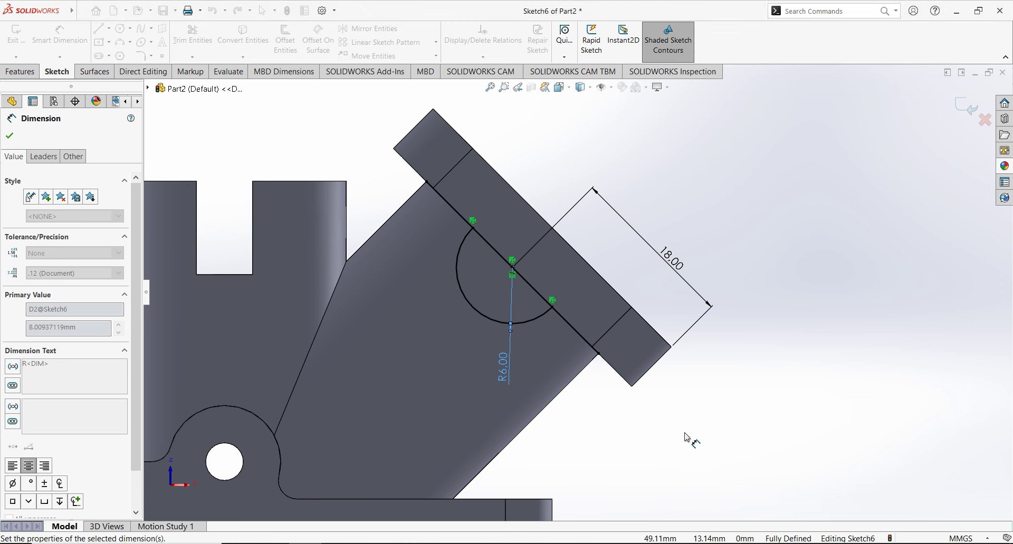
pyautogui.click(686, 438)
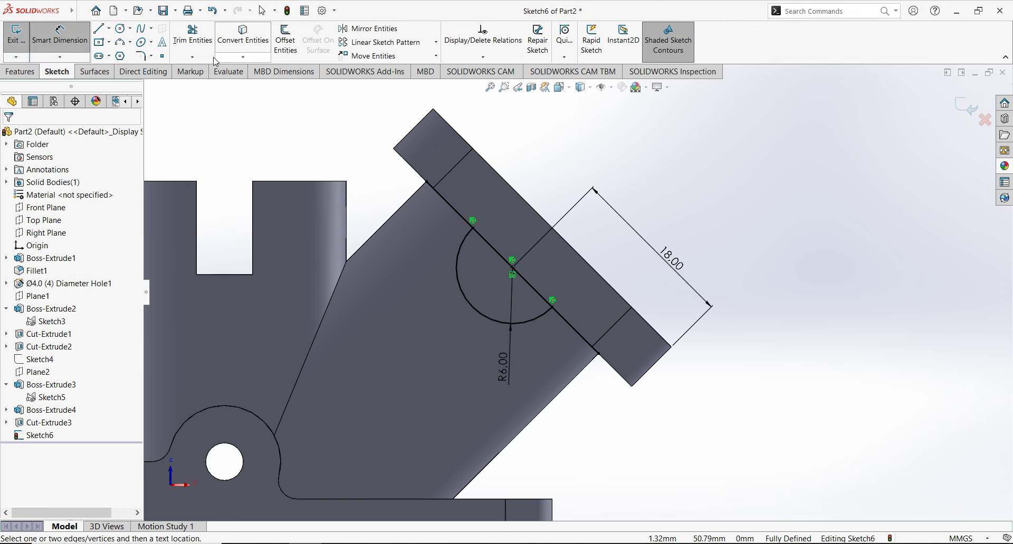
# - Trim away the converted line segment lying inside the arc
pyautogui.press('t')
pyautogui.click(495, 250)
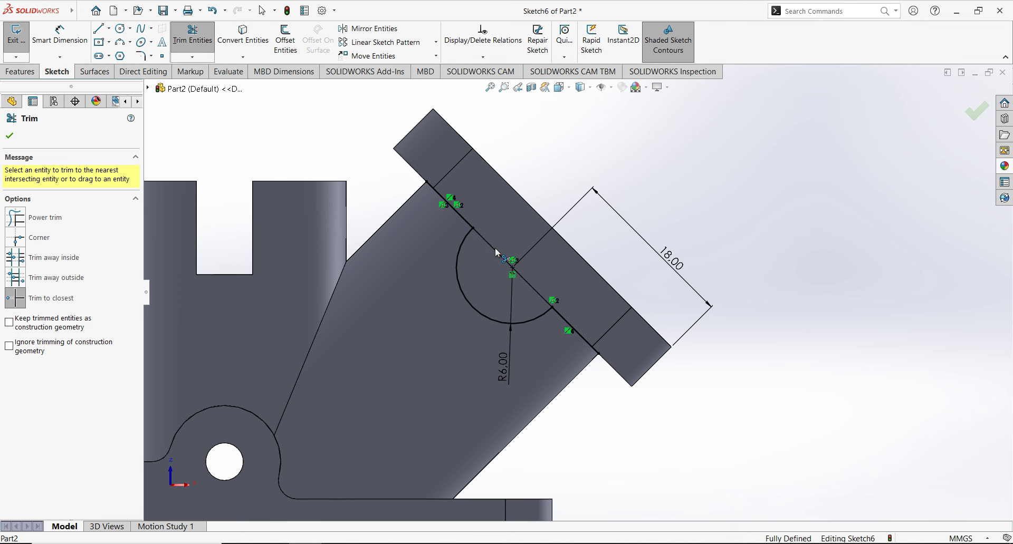
pyautogui.press('Escape')
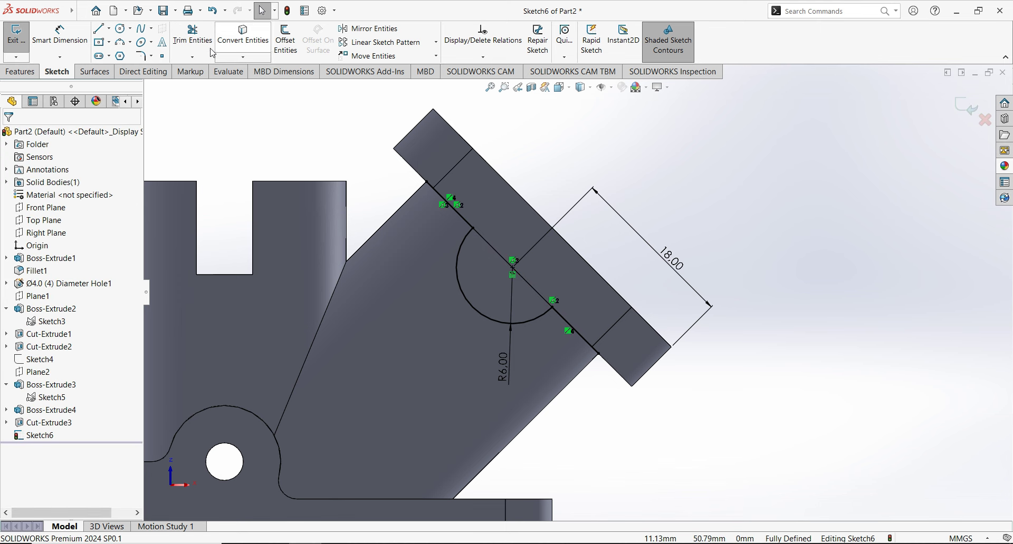
# - Round both arc-to-line corners with 2 mm sketch fillets
pyautogui.click(141, 55)
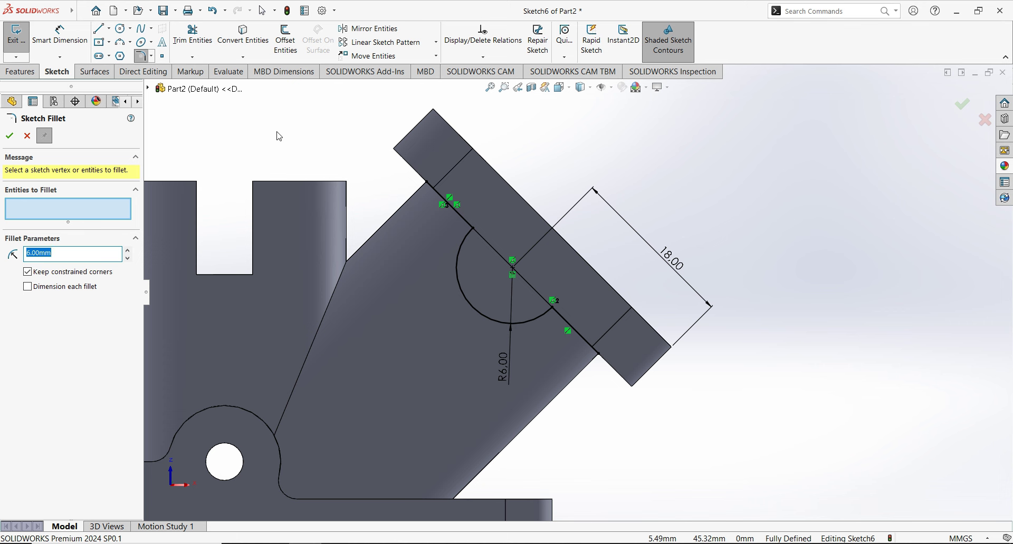
pyautogui.click(473, 228)
pyautogui.click(552, 308)
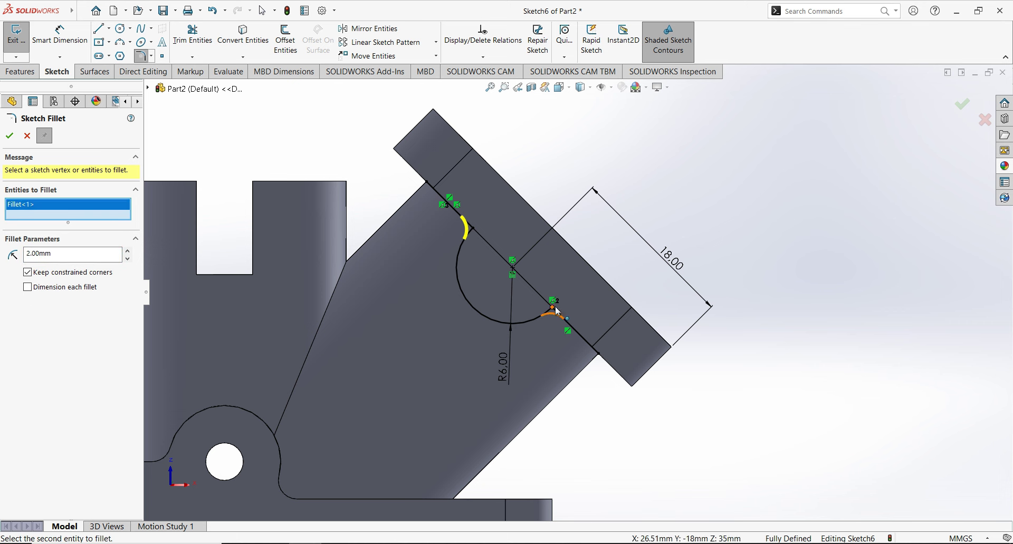
pyautogui.click(8, 136)
pyautogui.click(9, 137)
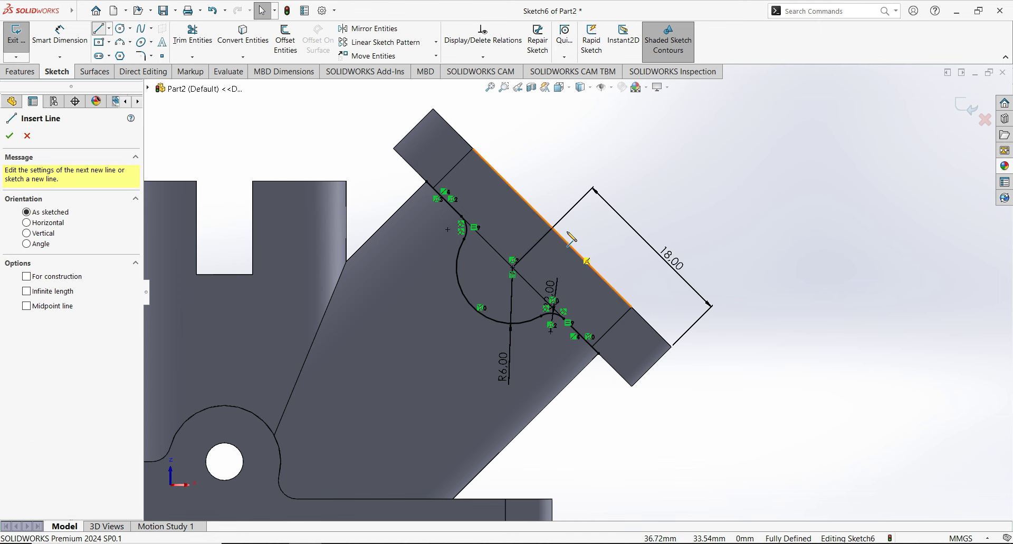
# - Close the filleted R6 arc profile with a straight line and exit Sketch6
pyautogui.scroll(-2, 562, 210)
pyautogui.scroll(-2, 562, 210)
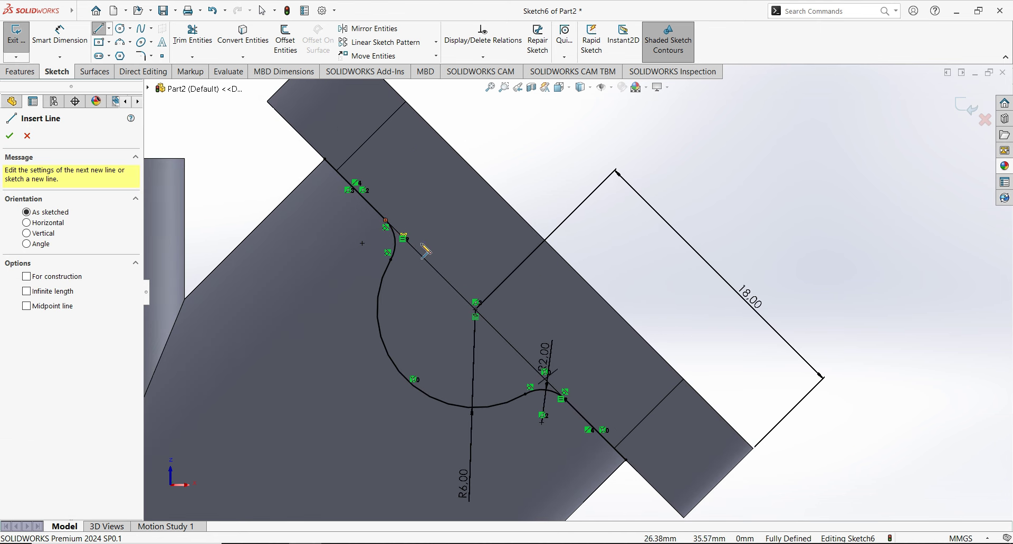
pyautogui.click(386, 221)
pyautogui.click(568, 401)
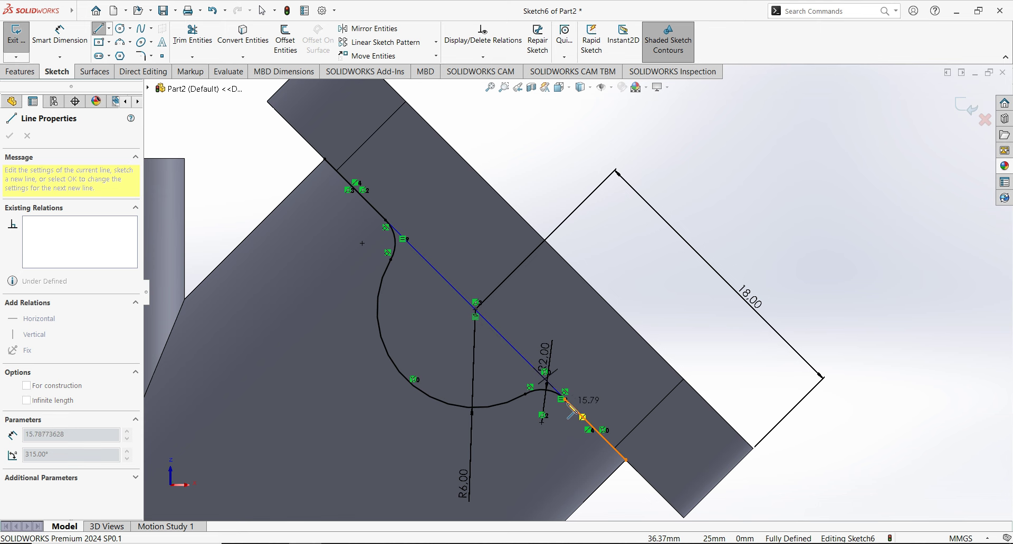
pyautogui.click(565, 399)
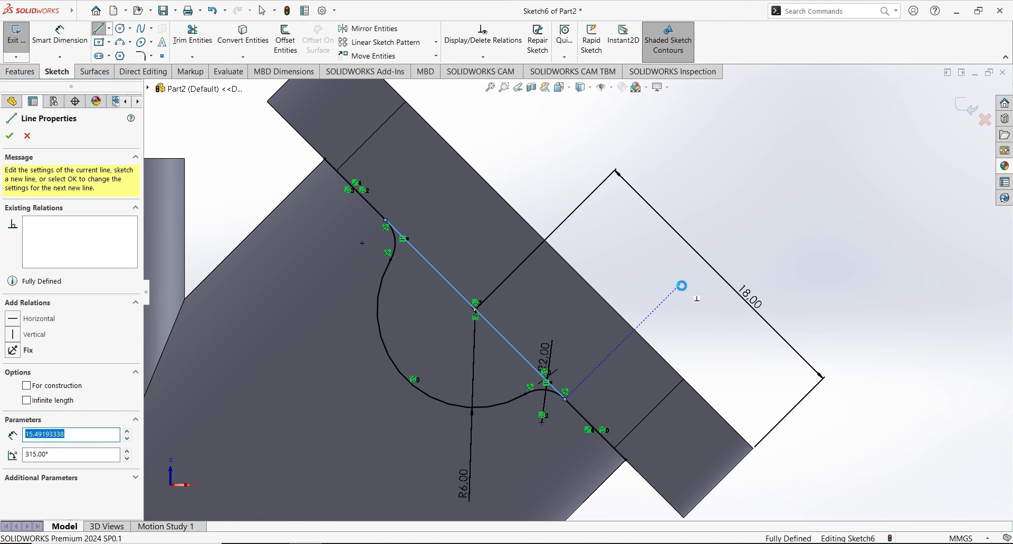
pyautogui.press('Escape')
pyautogui.press('z')
pyautogui.click(969, 111)
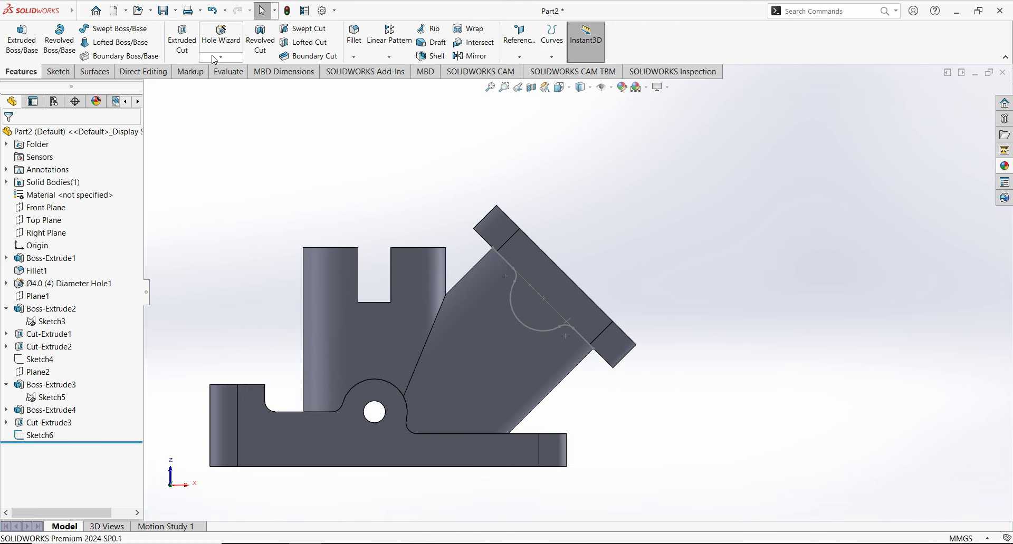
# - Extrude the Sketch6 half-round region, thin feature off and direction reversed, Up To Next as Boss-Extrude5
pyautogui.click(22, 37)
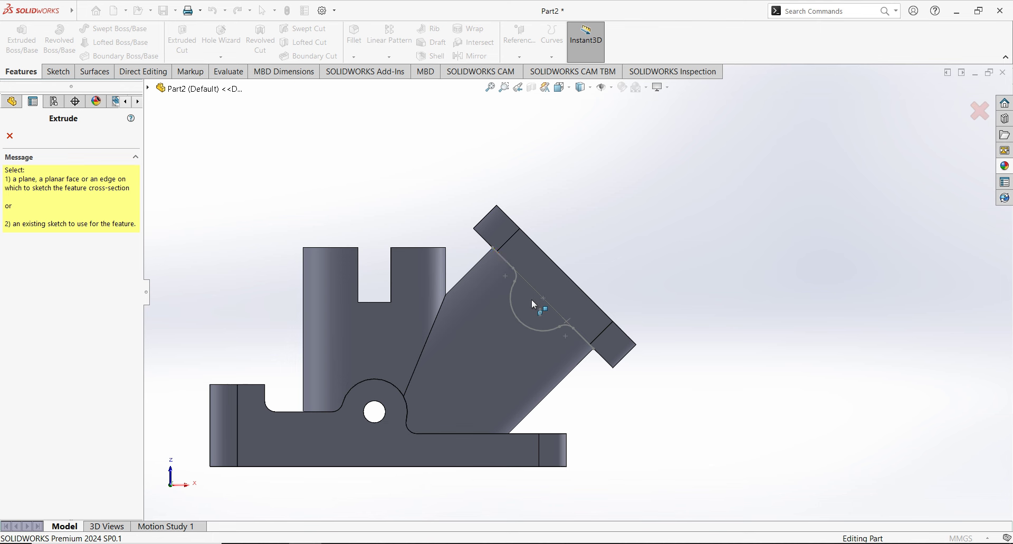
pyautogui.click(525, 325)
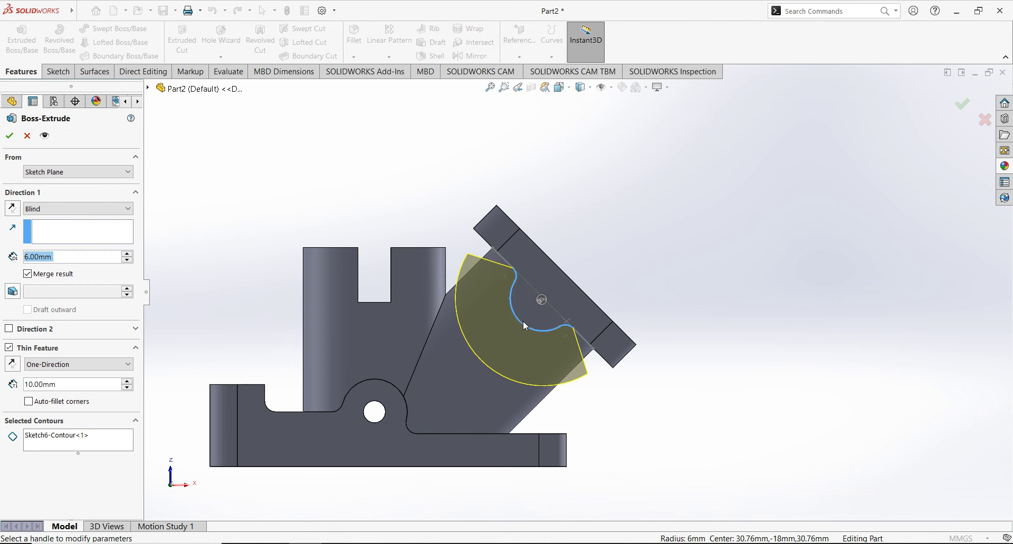
pyautogui.click(9, 348)
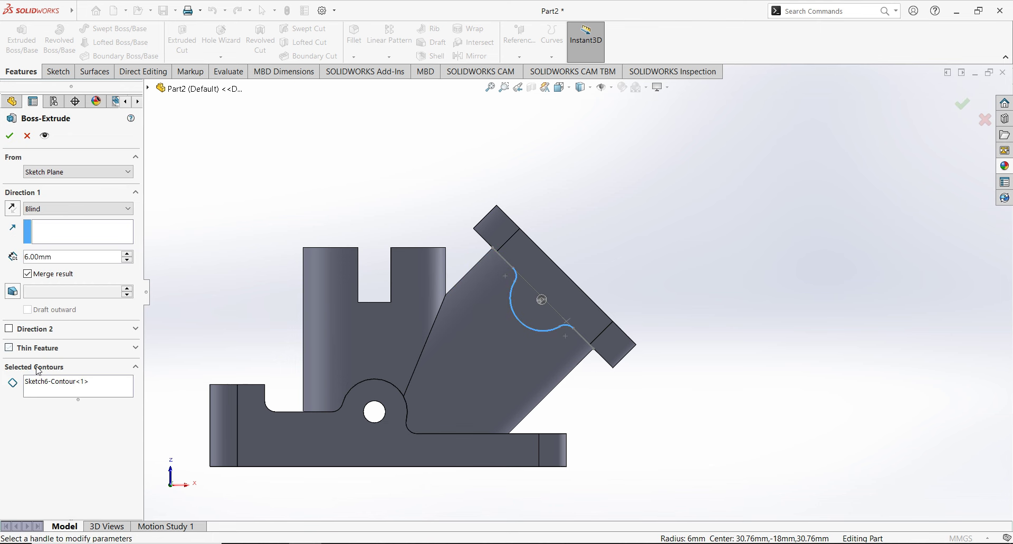
pyautogui.click(52, 384)
pyautogui.rightClick(54, 384)
pyautogui.click(98, 391)
pyautogui.click(536, 318)
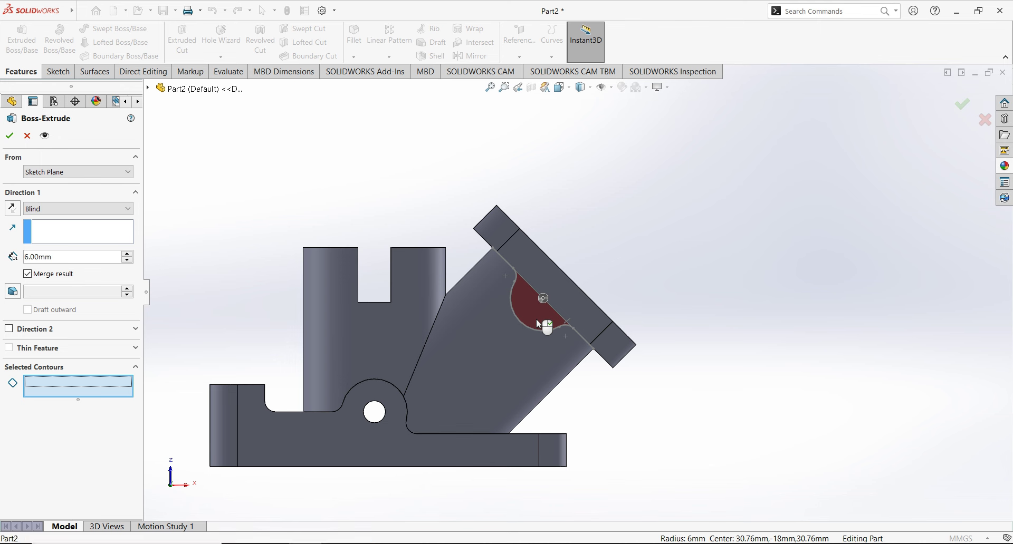
pyautogui.moveTo(397, 232); pyautogui.dragTo(338, 221, button='middle')
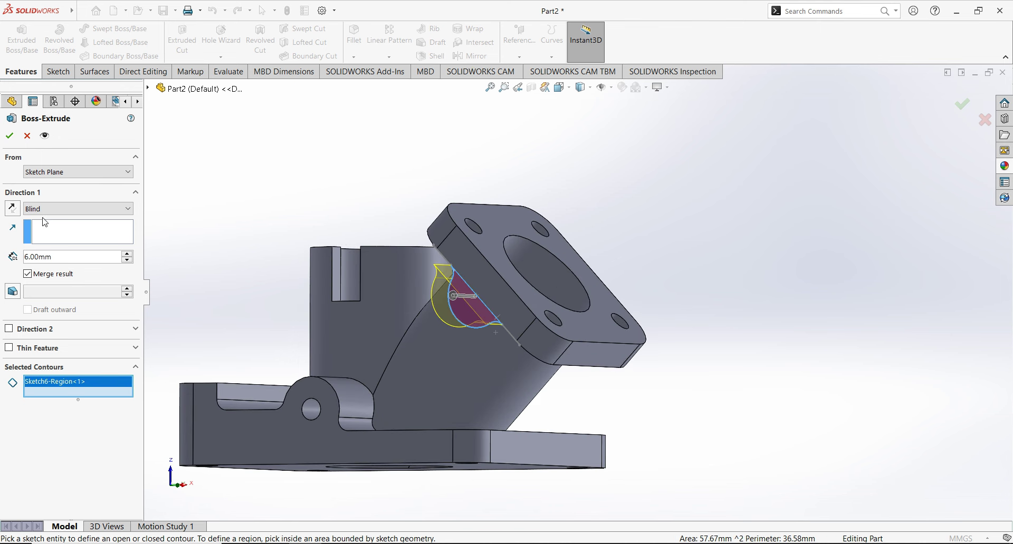
pyautogui.click(16, 212)
pyautogui.click(74, 208)
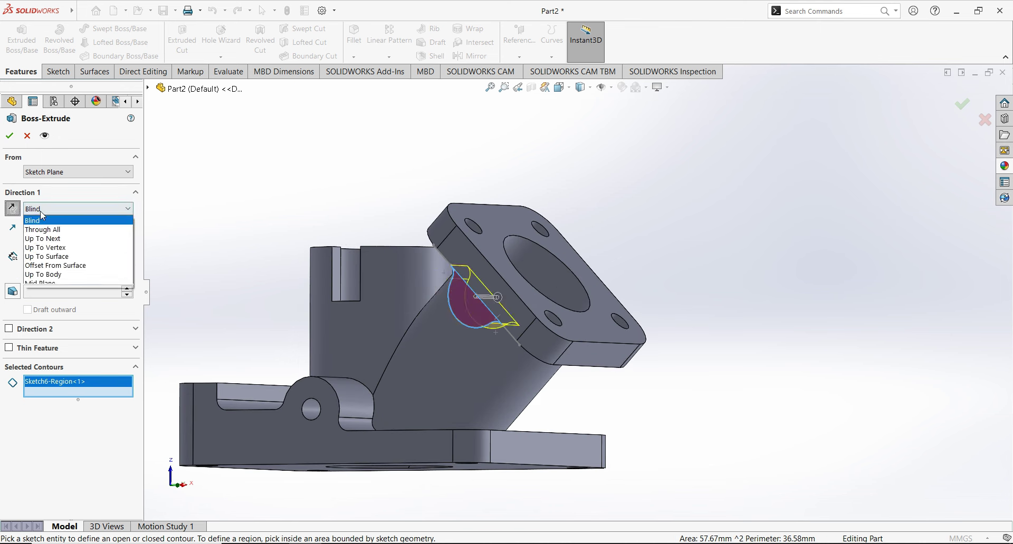
pyautogui.click(55, 245)
pyautogui.click(9, 136)
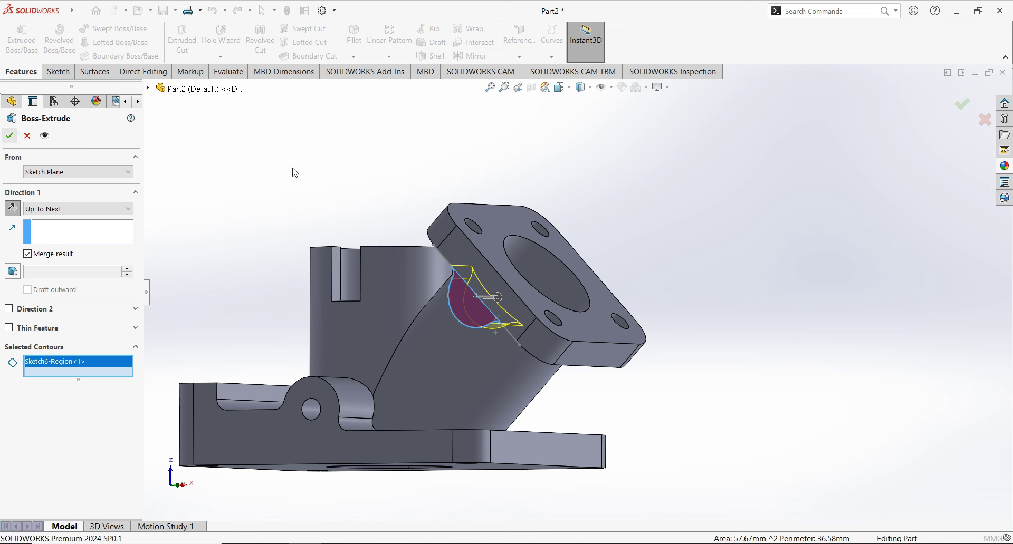
pyautogui.moveTo(568, 249)
pyautogui.mouseDown(button='middle')
pyautogui.moveTo(679, 237)
pyautogui.moveTo(602, 190)
pyautogui.mouseUp(button='middle')
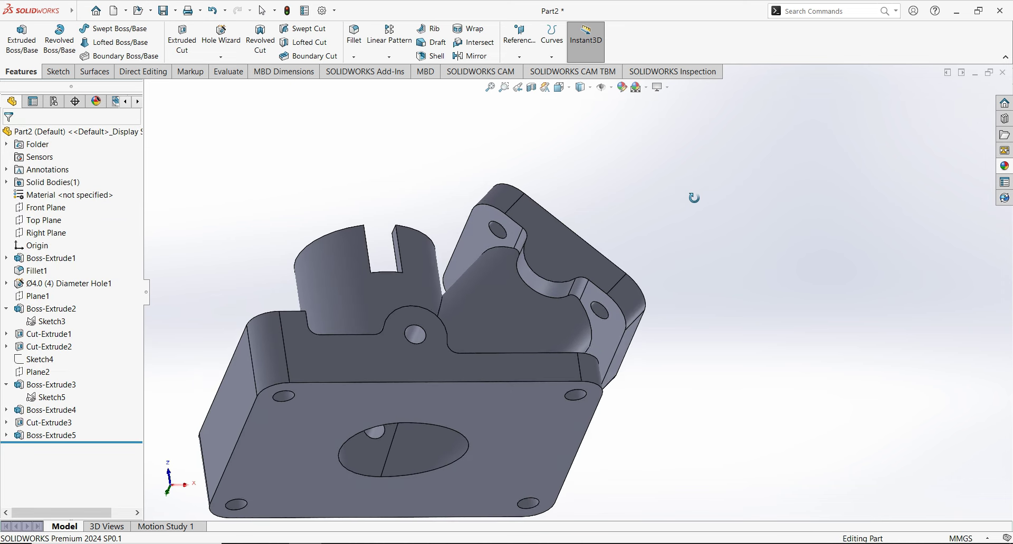
# - Start a Hole Wizard hole and position it on the half-round boss face
pyautogui.click(221, 57)
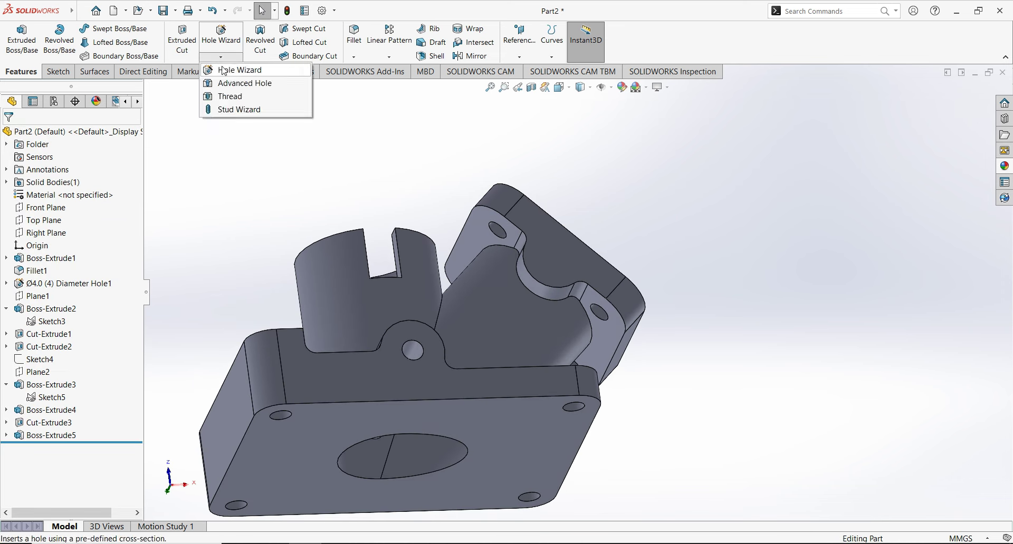
pyautogui.click(228, 70)
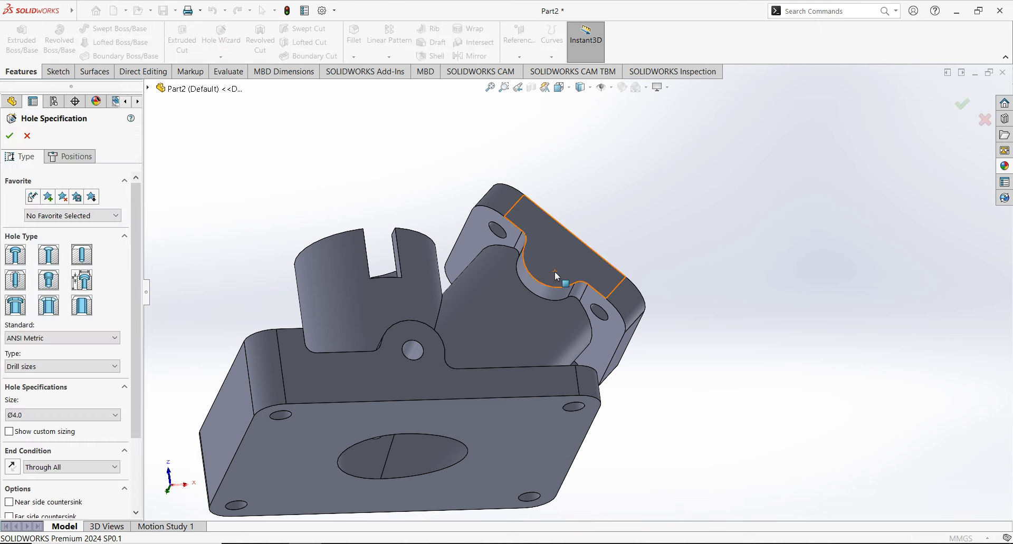
pyautogui.click(70, 157)
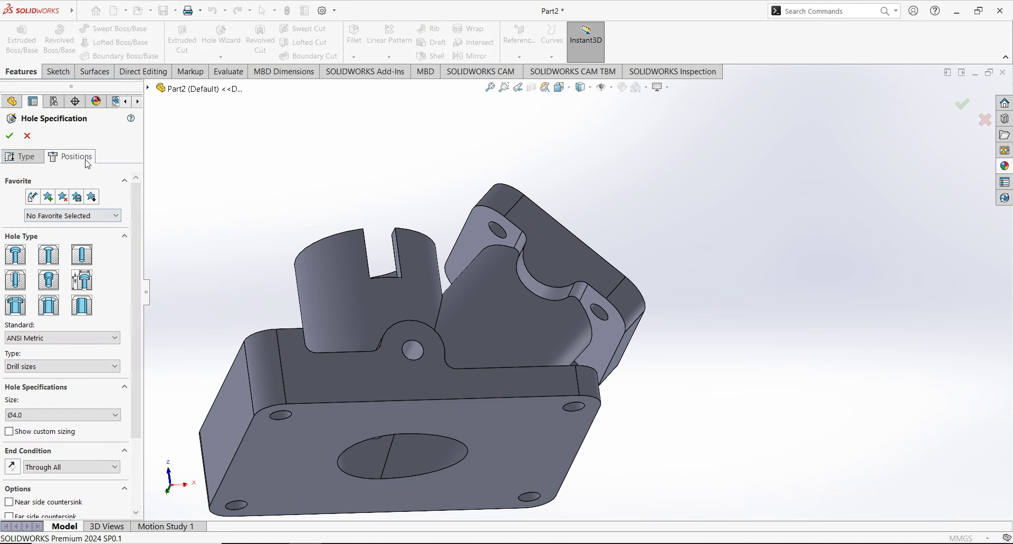
pyautogui.click(61, 310)
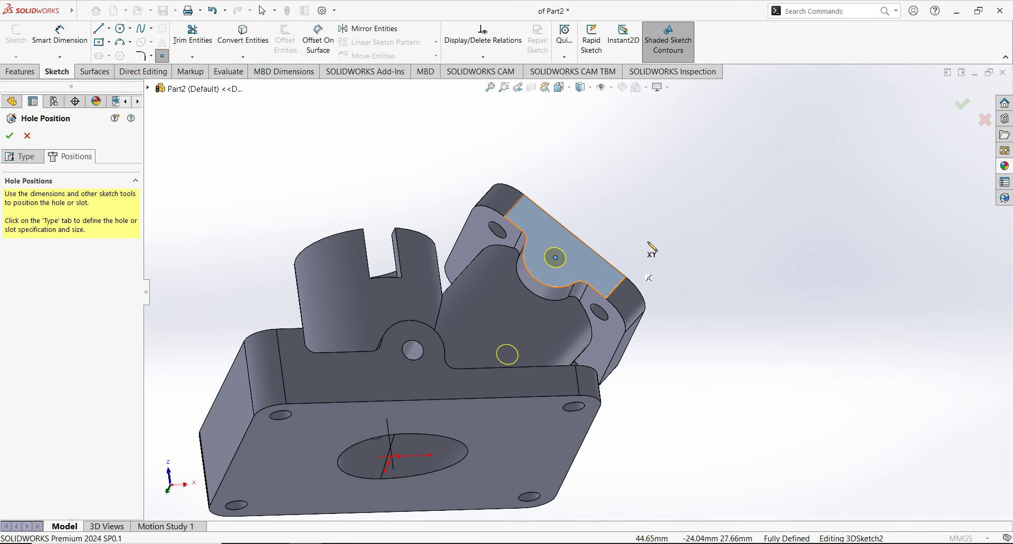
pyautogui.moveTo(557, 258); pyautogui.dragTo(273, 334, button='middle')
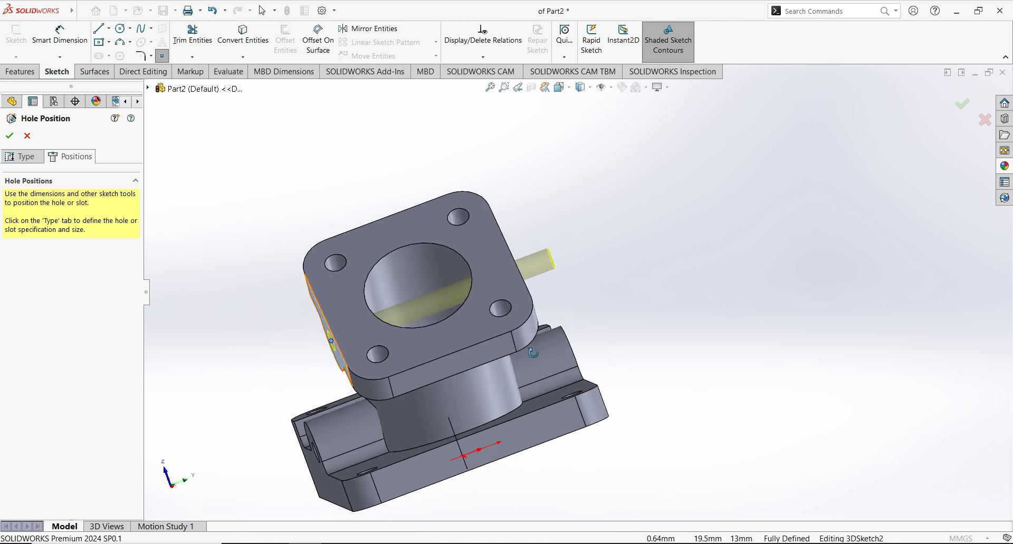
# - Make the Ø4.0 hole end Up To Surface at the pipe's inner bore and confirm it
pyautogui.click(20, 156)
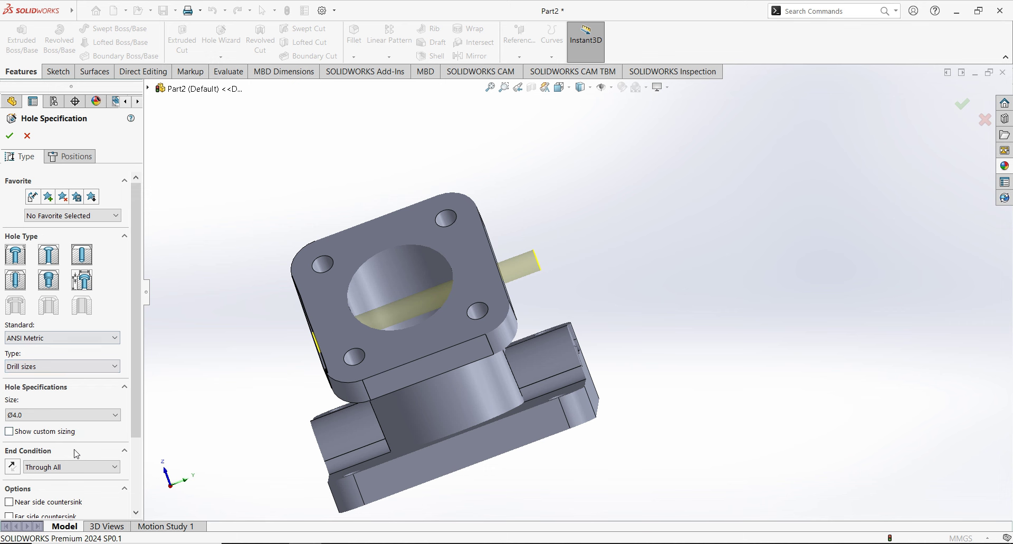
pyautogui.click(77, 471)
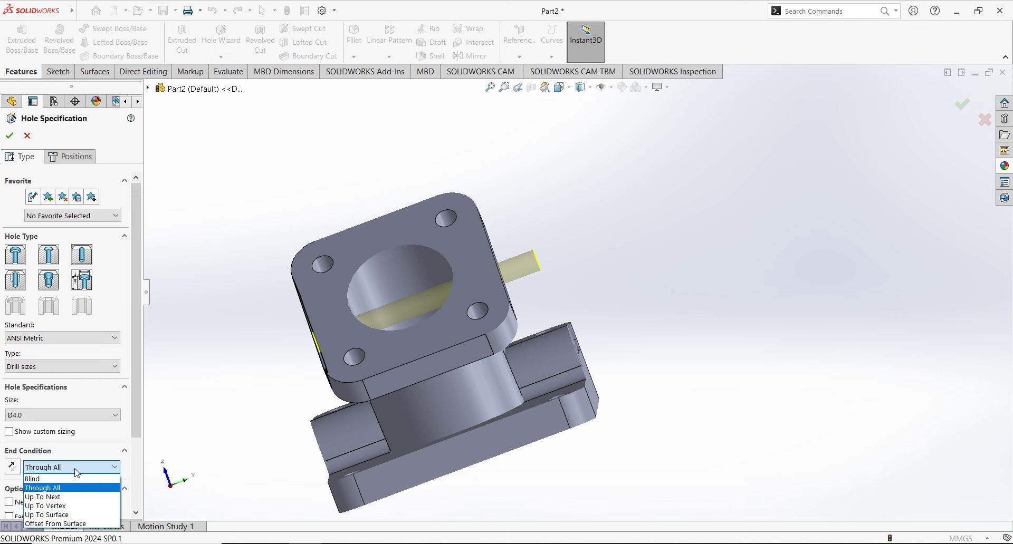
pyautogui.click(77, 514)
pyautogui.click(381, 303)
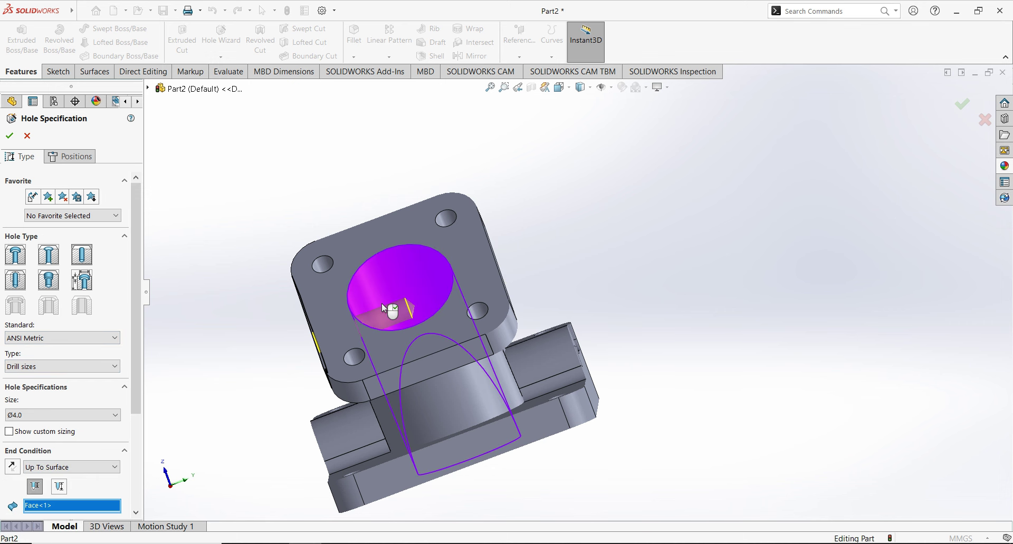
pyautogui.click(11, 139)
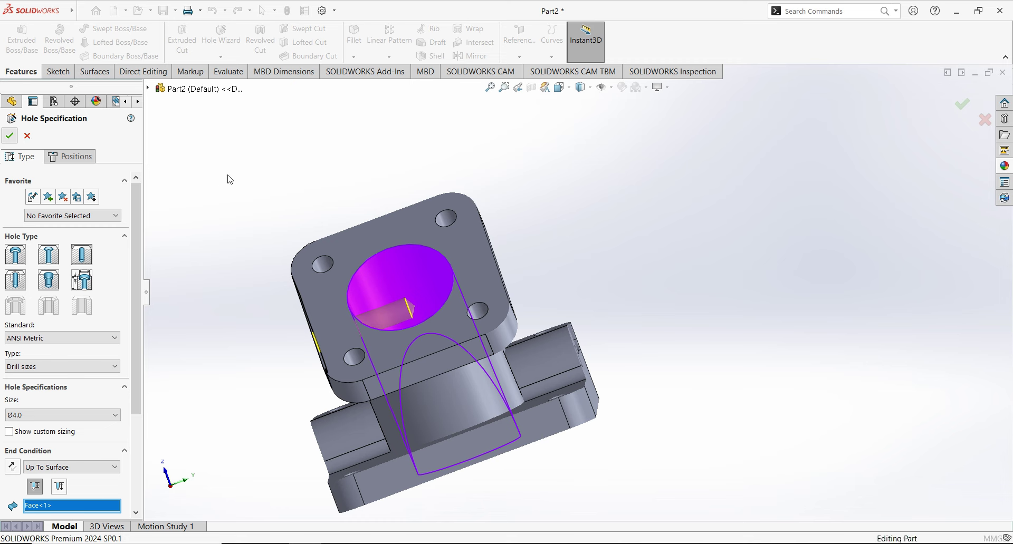
pyautogui.moveTo(269, 204)
pyautogui.mouseDown(button='middle')
pyautogui.moveTo(239, 271)
pyautogui.moveTo(264, 206)
pyautogui.moveTo(328, 145)
pyautogui.moveTo(296, 216)
pyautogui.moveTo(332, 225)
pyautogui.mouseUp(button='middle')
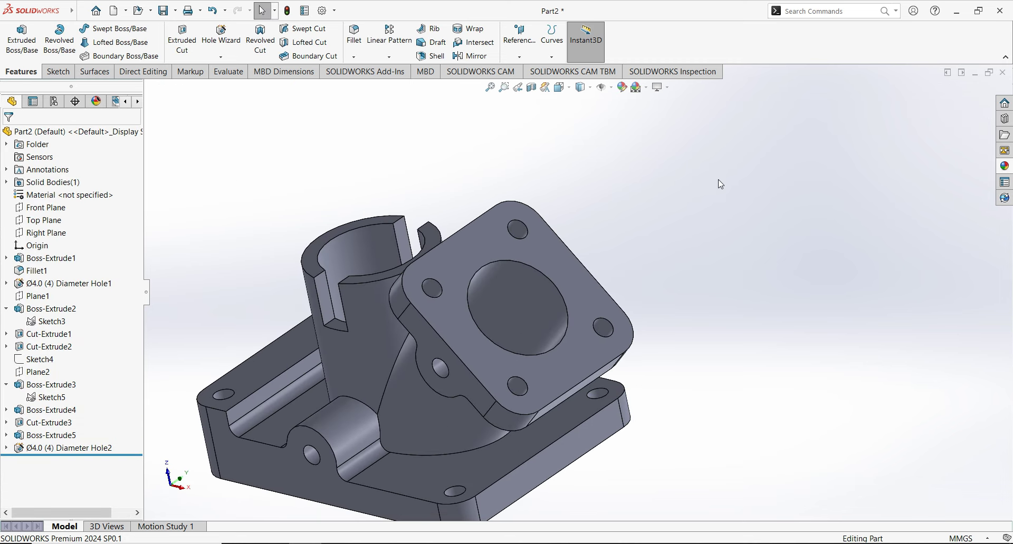
pyautogui.press('Down')
pyautogui.press('Down')
pyautogui.press('Down')
pyautogui.press('Down')
pyautogui.press('Down')
pyautogui.press('Down')
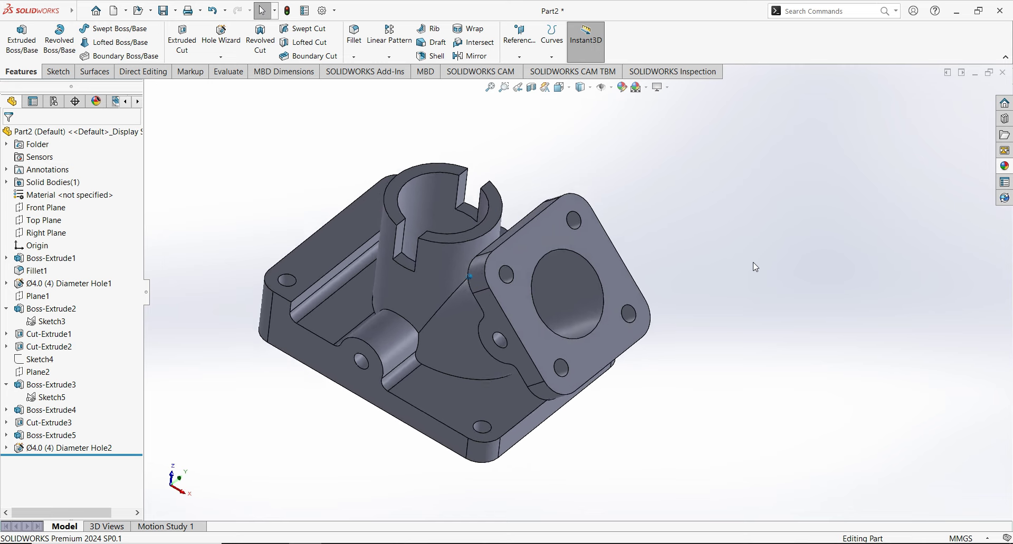
pyautogui.press('Down')
pyautogui.press('Down')
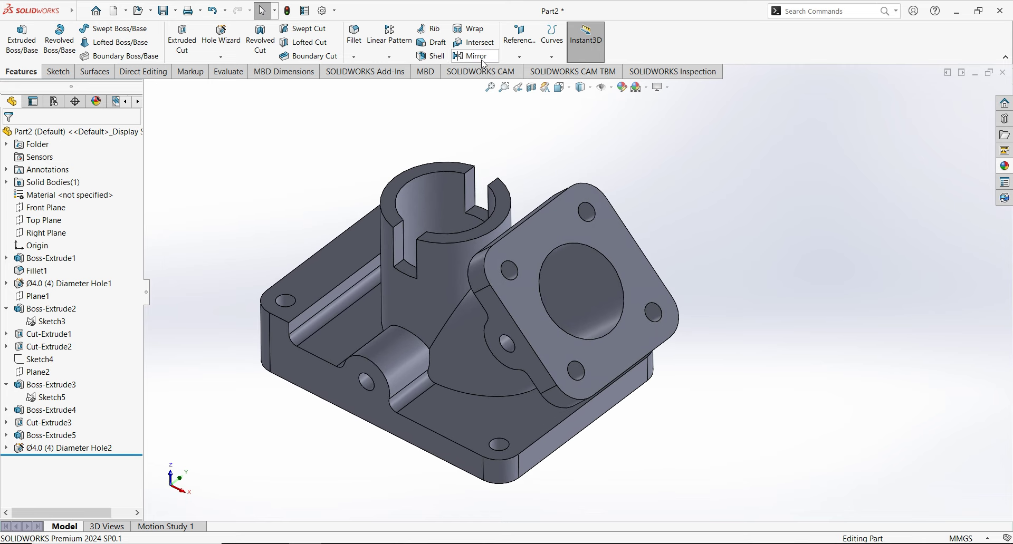
# - Mirror Boss-Extrude5 and Ø4.0 Diameter Hole2 about the Top Plane
pyautogui.click(475, 56)
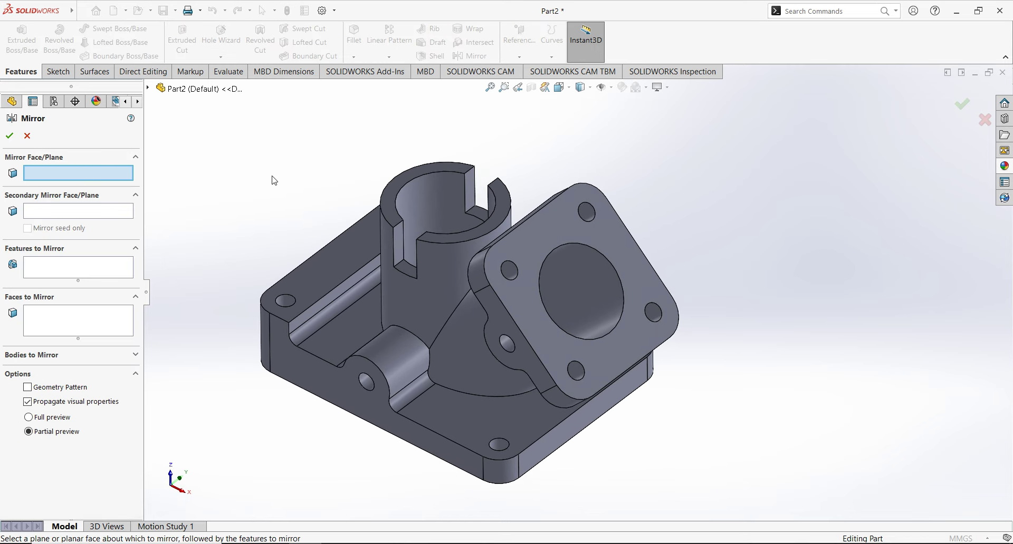
pyautogui.click(150, 89)
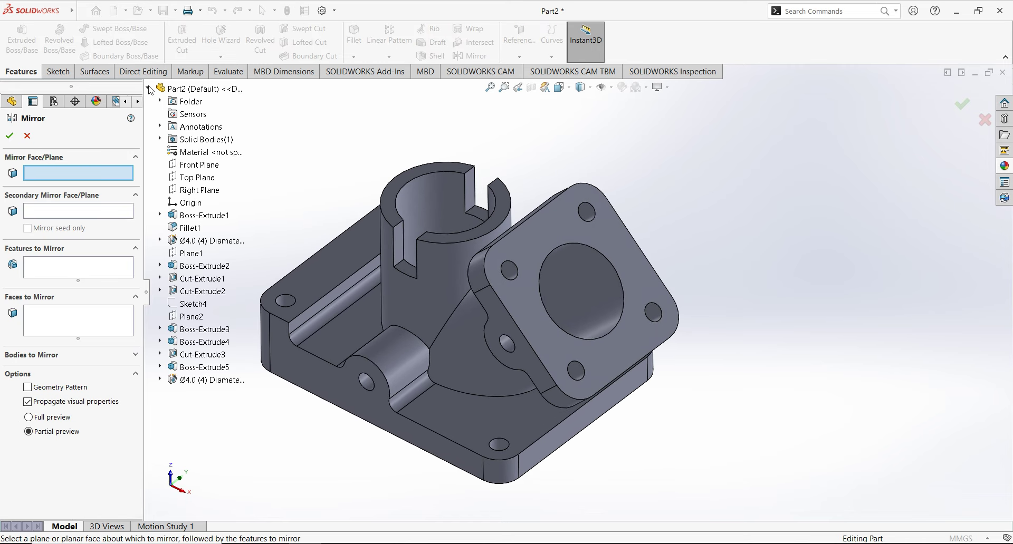
pyautogui.click(198, 178)
pyautogui.click(44, 269)
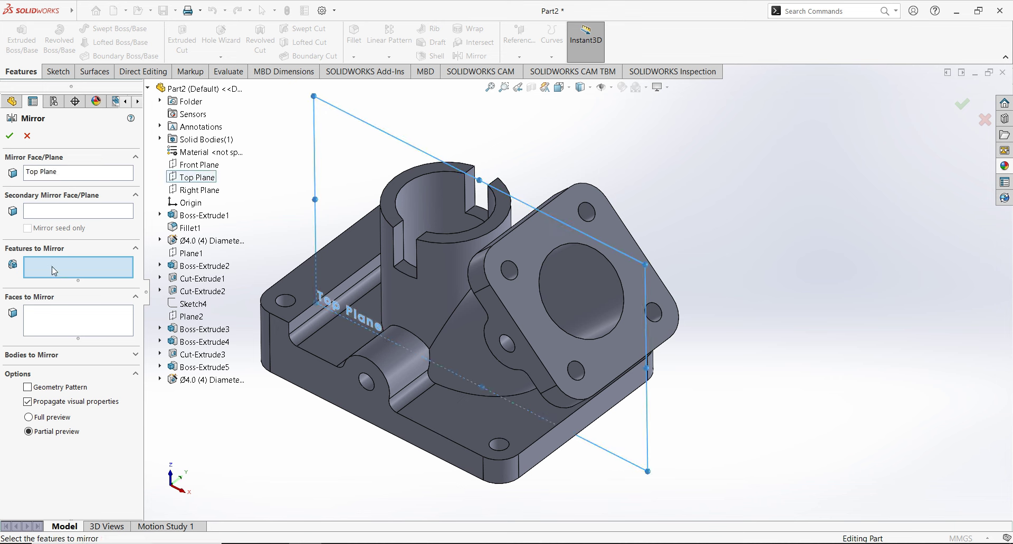
pyautogui.click(188, 368)
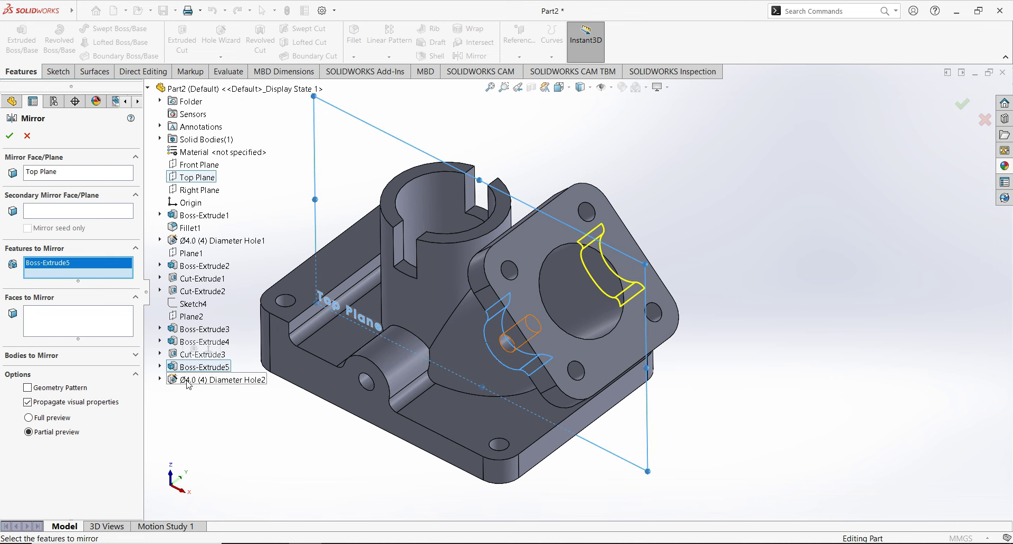
pyautogui.click(188, 381)
pyautogui.click(12, 139)
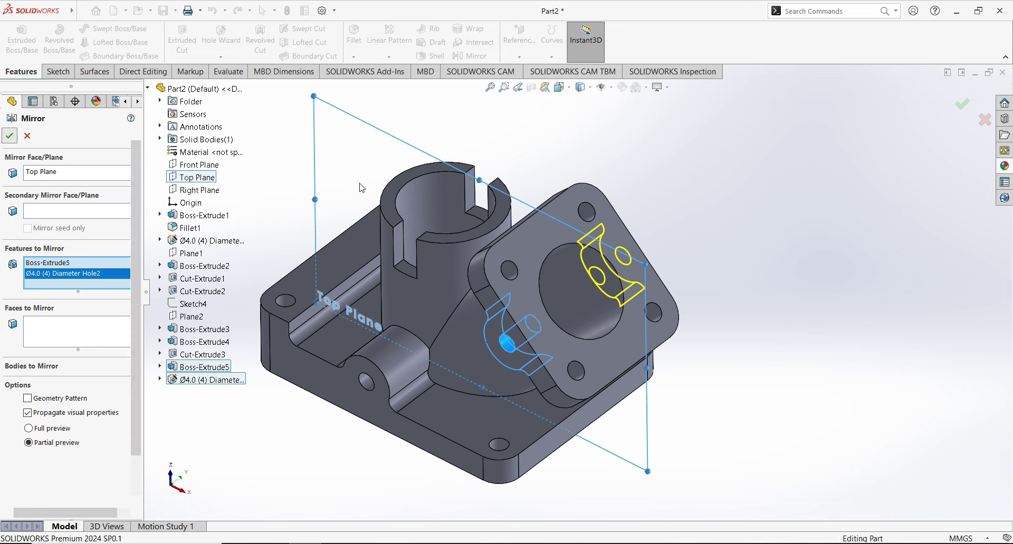
pyautogui.press('Left')
pyautogui.press('Left')
pyautogui.press('Left')
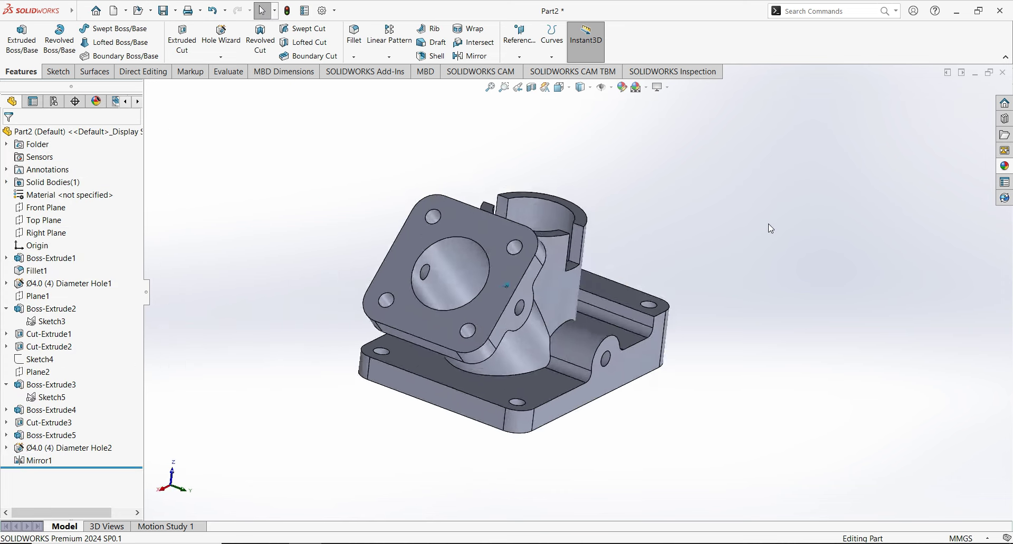
pyautogui.press('Left')
pyautogui.press('Left')
pyautogui.press('Left')
pyautogui.press('Left')
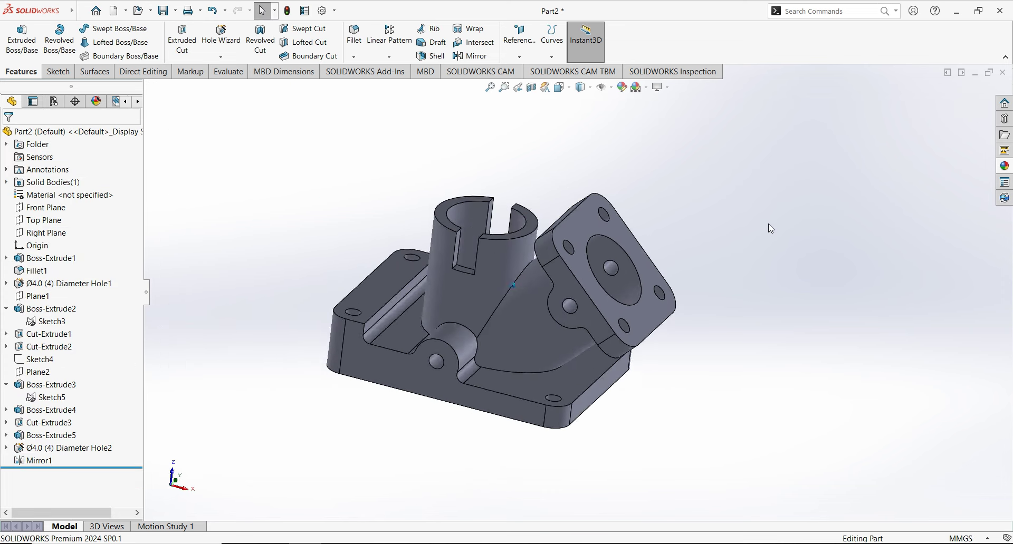
pyautogui.press('Left')
pyautogui.press('Left')
pyautogui.press('Left')
pyautogui.press('Left')
pyautogui.press('Left')
pyautogui.press('Left')
pyautogui.press('Left')
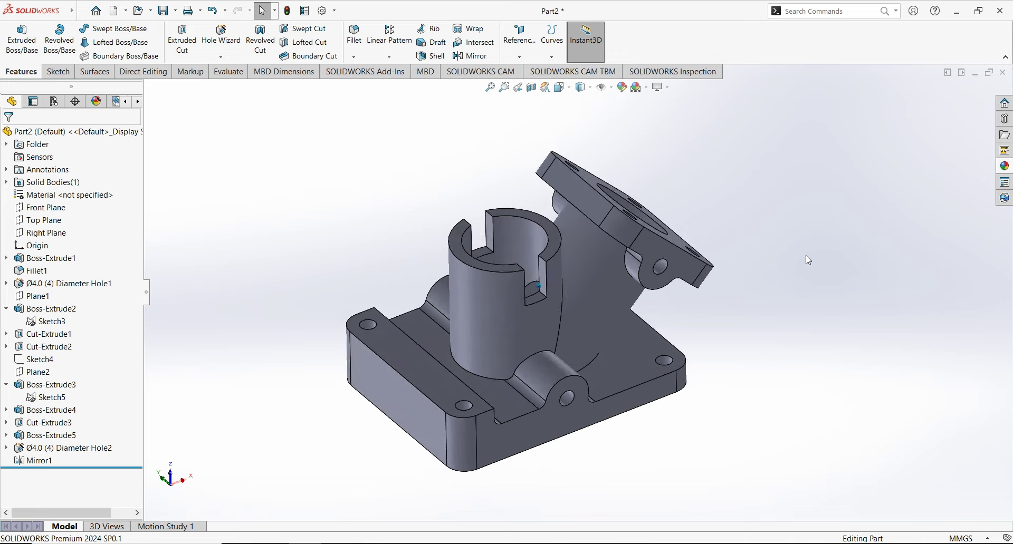
pyautogui.press('Left')
pyautogui.press('Left')
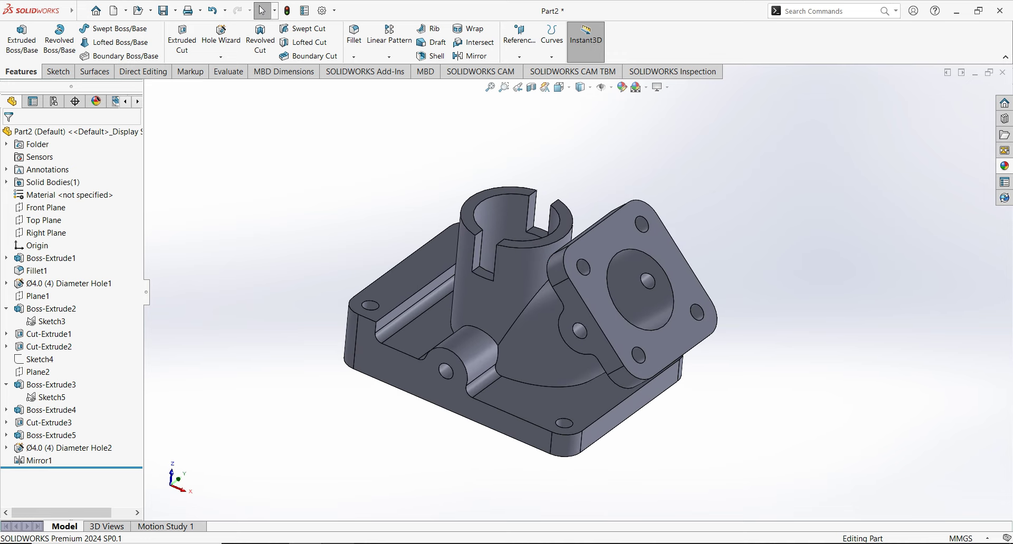
pyautogui.hotkey('alt', 'Tab')
# - Start a sketch on the Top Plane and view it flat from below
pyautogui.click(54, 221)
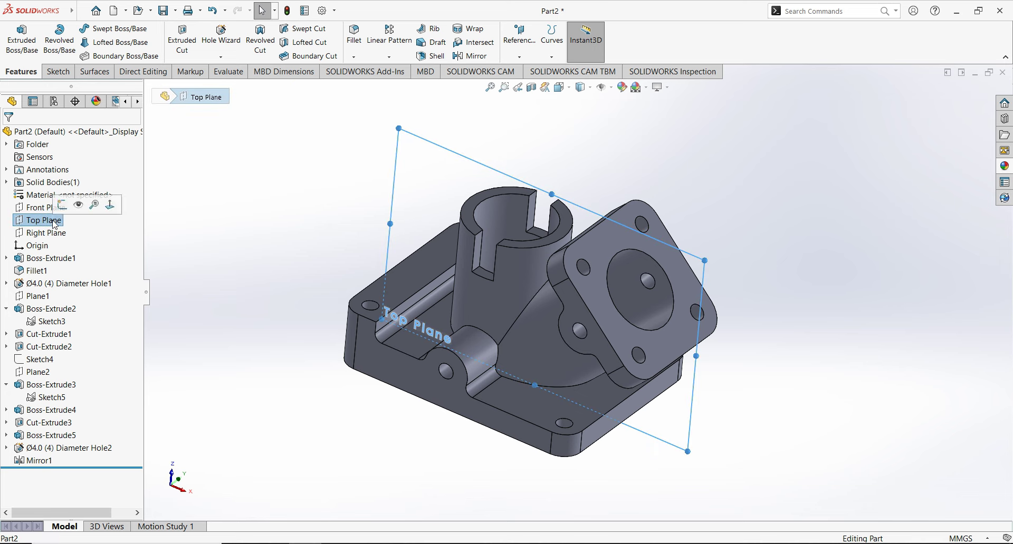
pyautogui.click(63, 205)
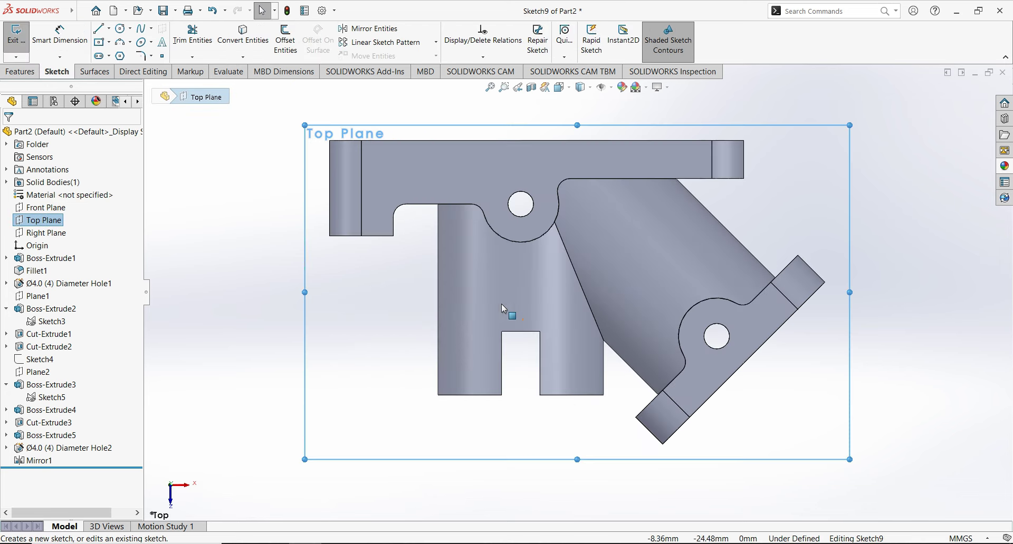
pyautogui.moveTo(549, 469); pyautogui.dragTo(580, 89, button='middle')
pyautogui.click(580, 87)
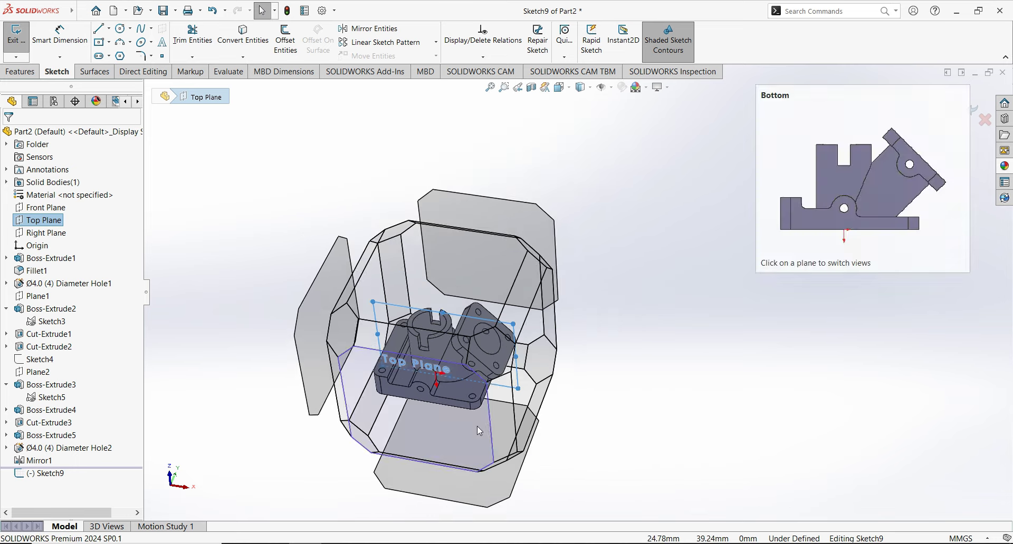
pyautogui.press('Escape')
pyautogui.hotkey('ctrl', '8')
pyautogui.press('f')
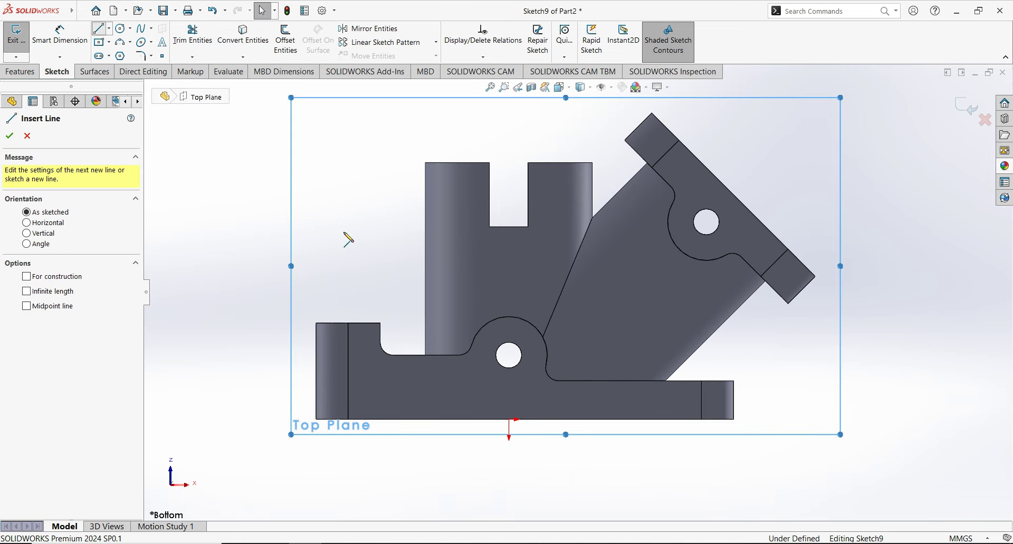
# - Draw a vertical line up from the base's top-left corner, then a horizontal line to the pipe's side
pyautogui.click(98, 28)
pyautogui.click(316, 323)
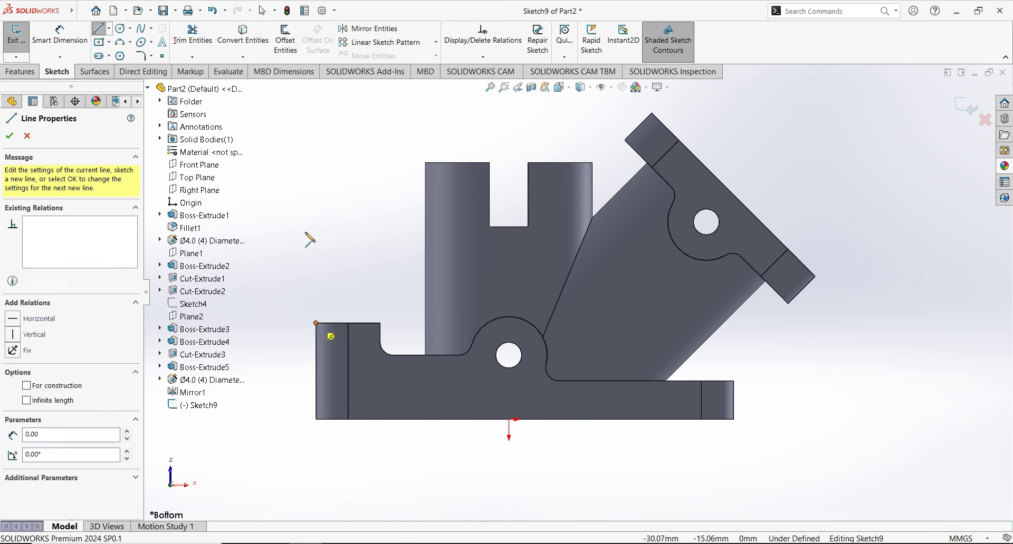
pyautogui.click(316, 234)
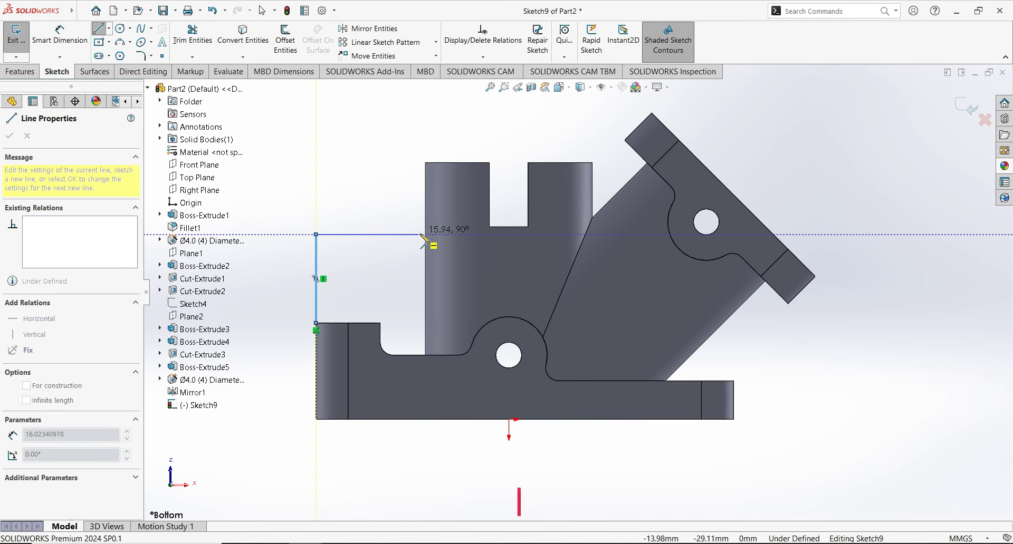
pyautogui.doubleClick(426, 236)
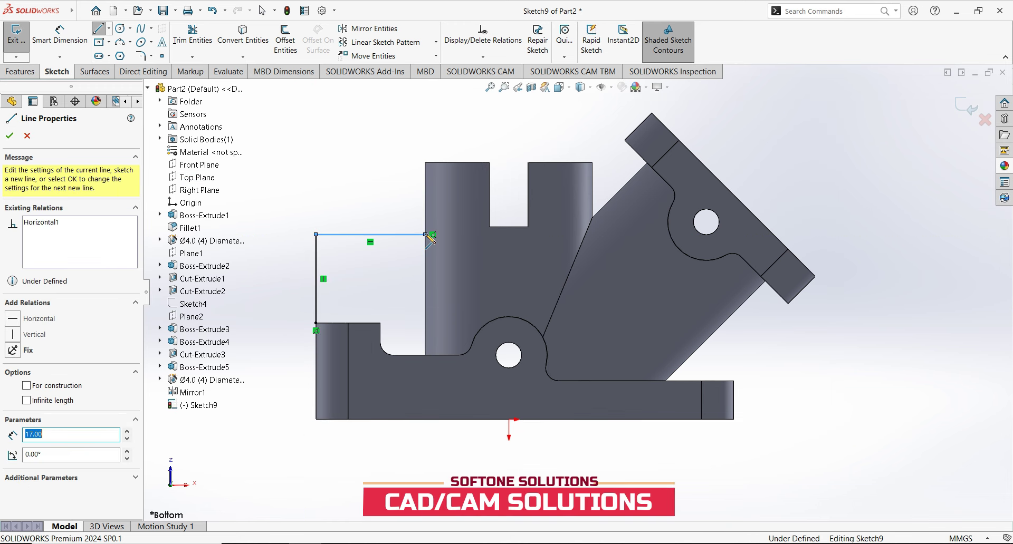
pyautogui.press('Escape')
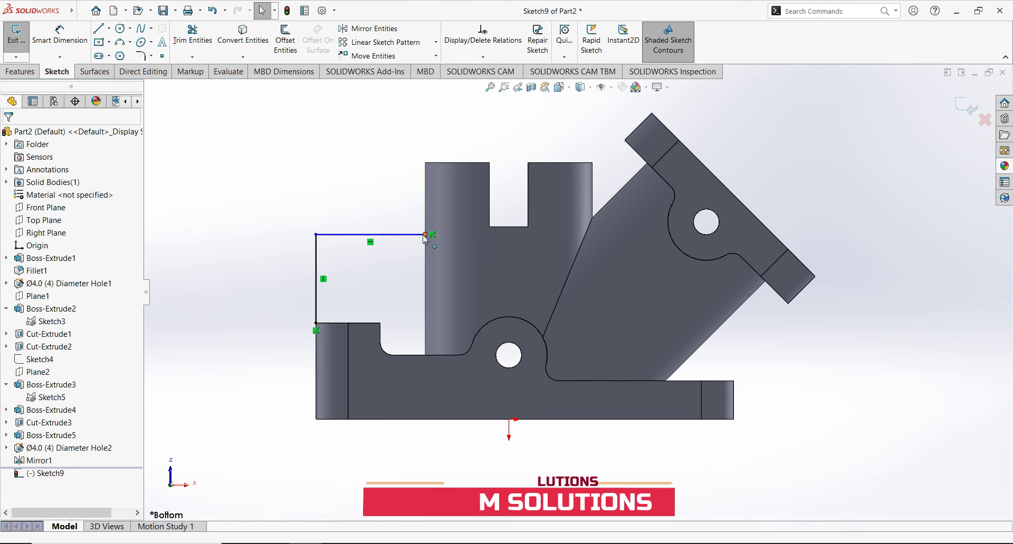
pyautogui.click(425, 235)
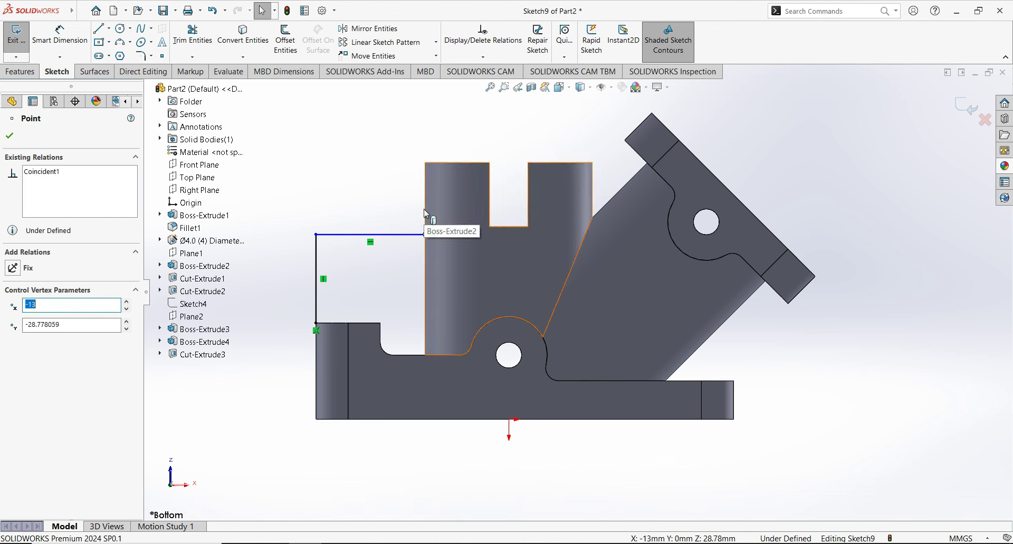
pyautogui.keyDown('ctrl'); pyautogui.click(425, 213); pyautogui.keyUp('ctrl')
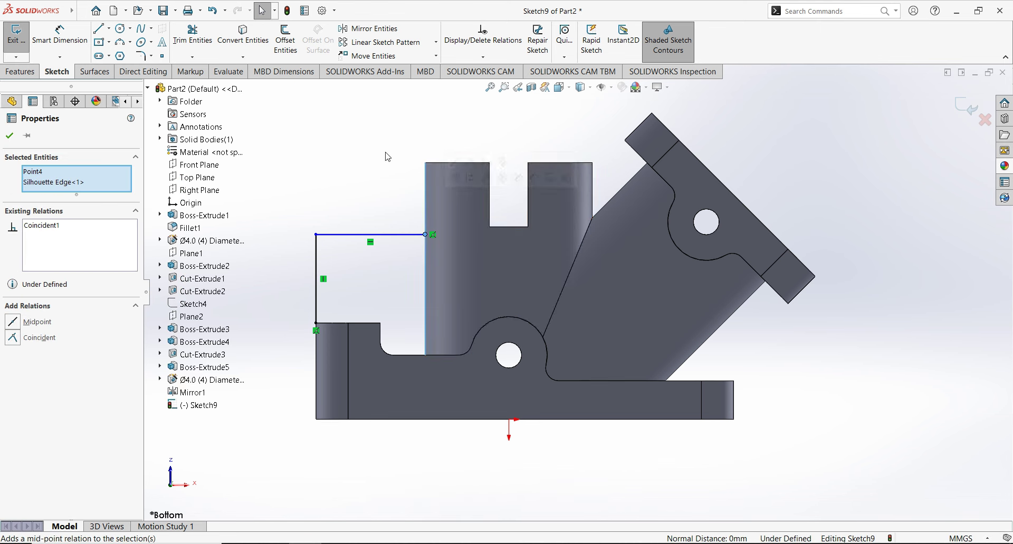
pyautogui.press('Escape')
# - Dimension the outline's height to 30 mm from the base's bottom edge
pyautogui.click(59, 33)
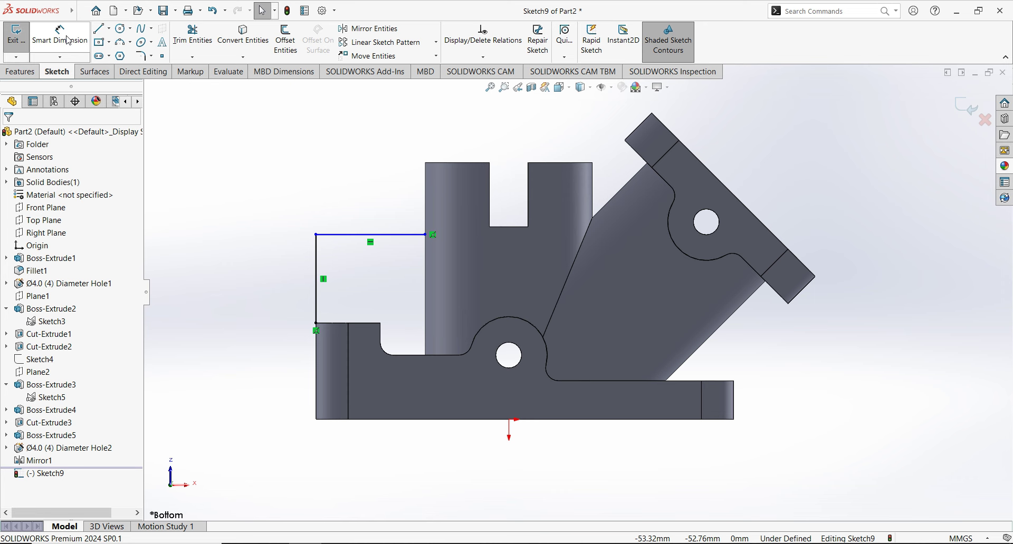
pyautogui.click(343, 234)
pyautogui.click(344, 415)
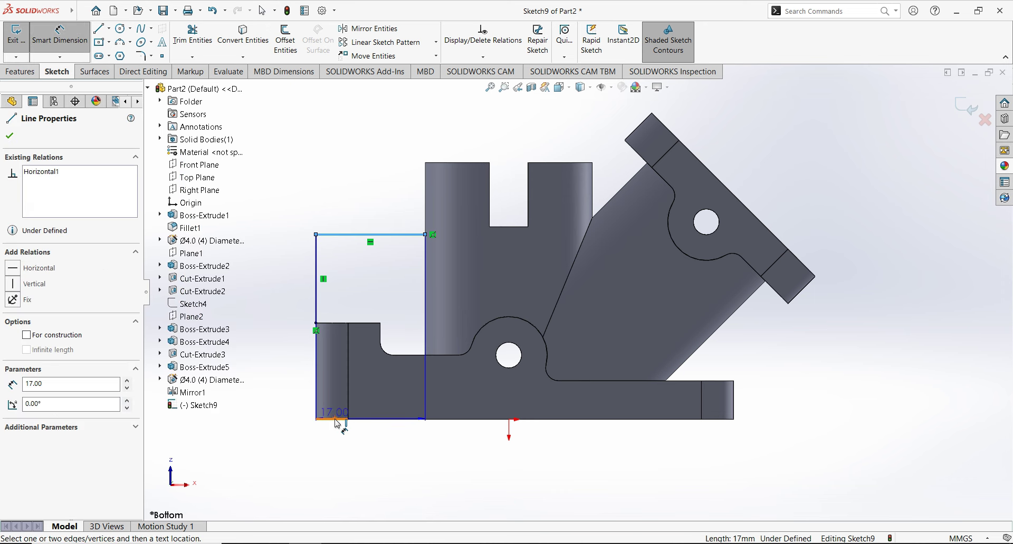
pyautogui.click(272, 313)
pyautogui.write('30')
pyautogui.press('Return')
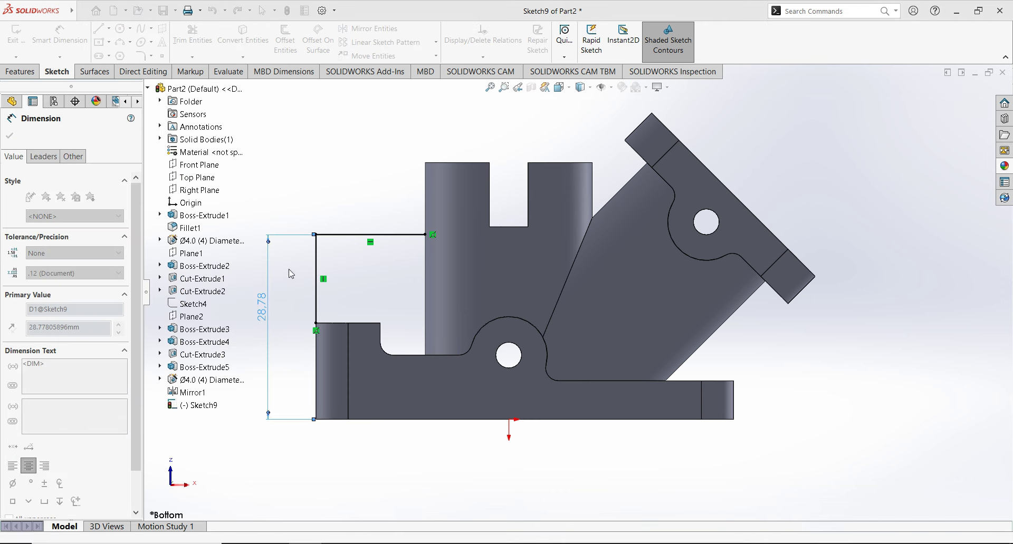
pyautogui.press('Escape')
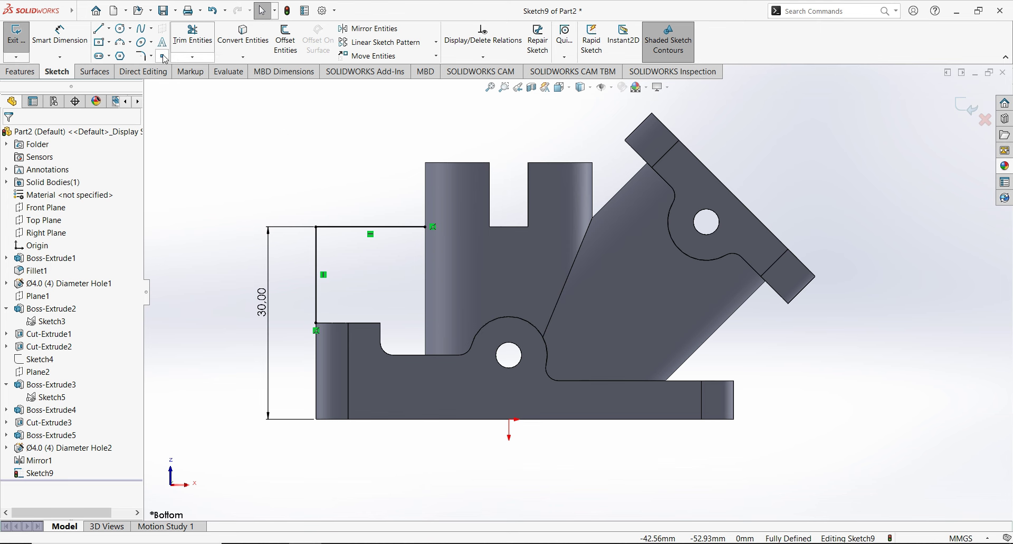
# - Round the top-left corner of the outline with an R6 sketch fillet
pyautogui.click(142, 56)
pyautogui.write('6')
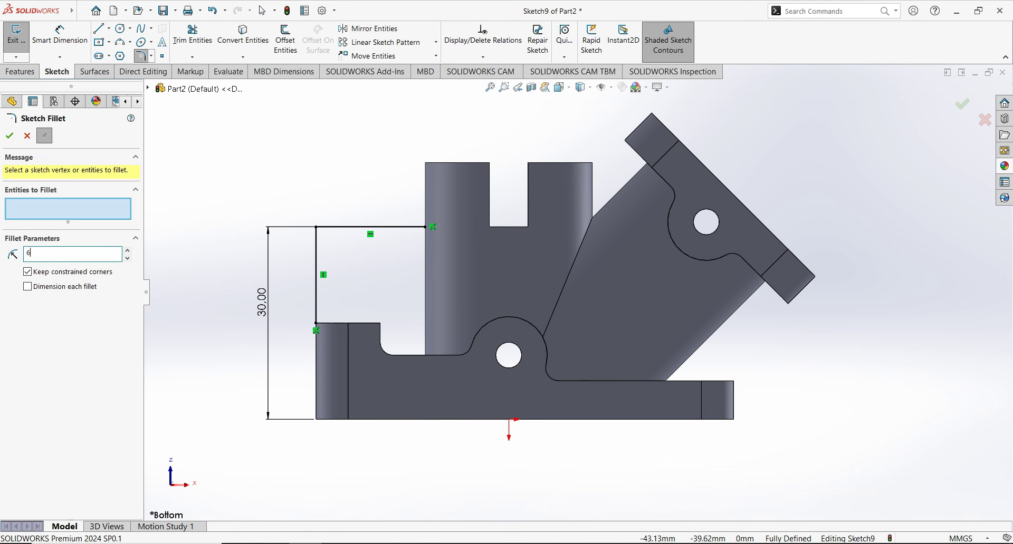
pyautogui.click(315, 227)
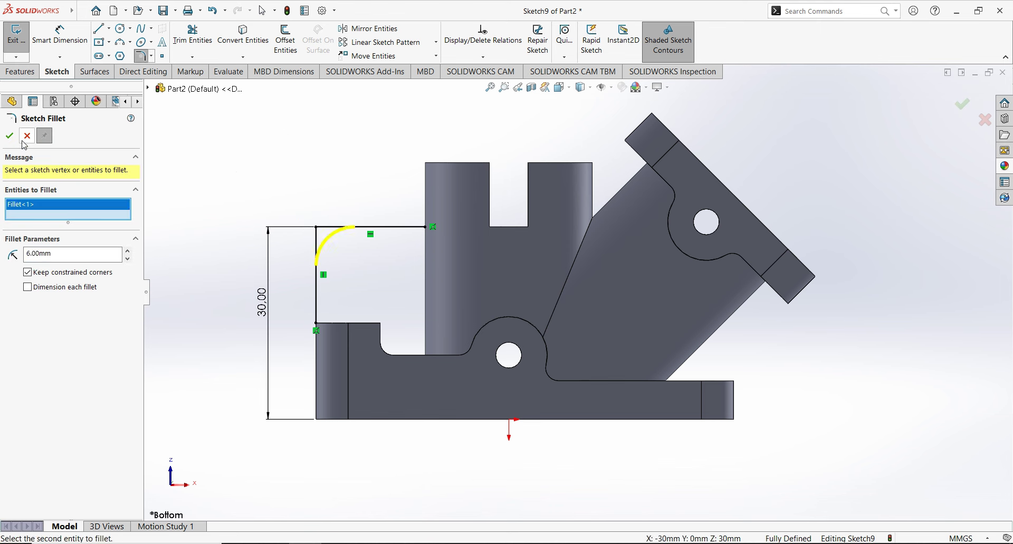
pyautogui.click(10, 136)
pyautogui.click(25, 136)
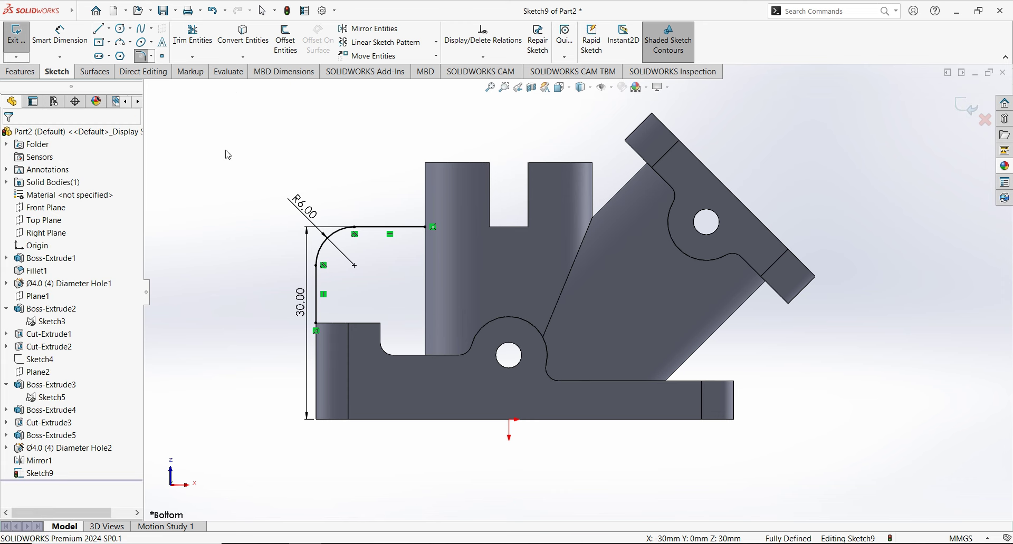
pyautogui.scroll(2, 641, 271)
pyautogui.scroll(-1, 536, 181)
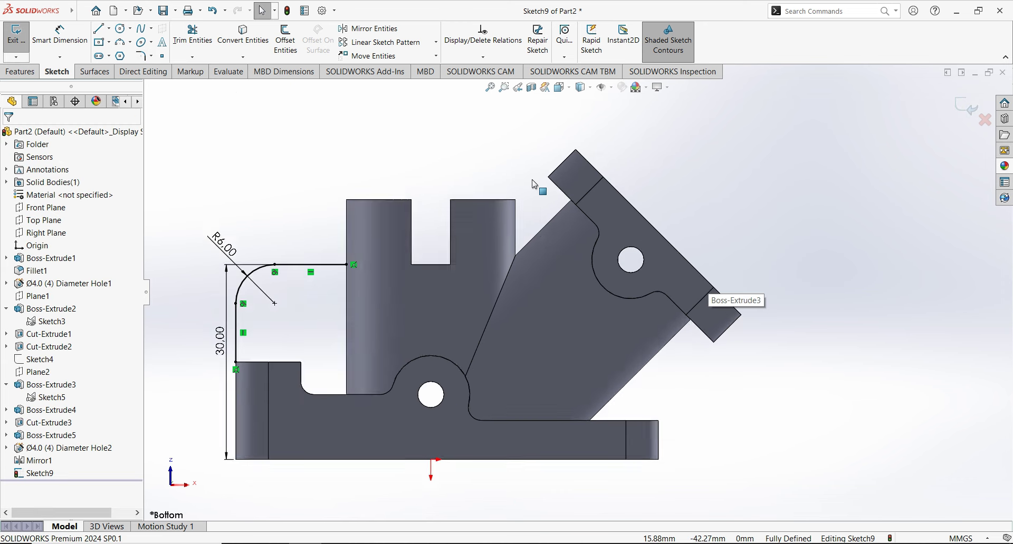
pyautogui.scroll(-1, 536, 184)
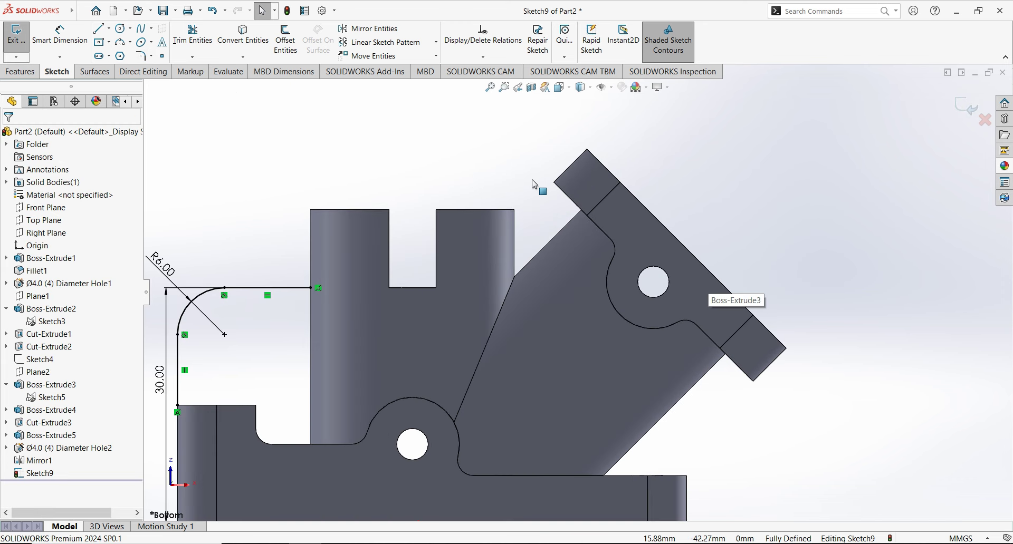
pyautogui.click(105, 34)
pyautogui.scroll(-1, 558, 219)
pyautogui.scroll(-1, 583, 238)
pyautogui.scroll(-1, 575, 248)
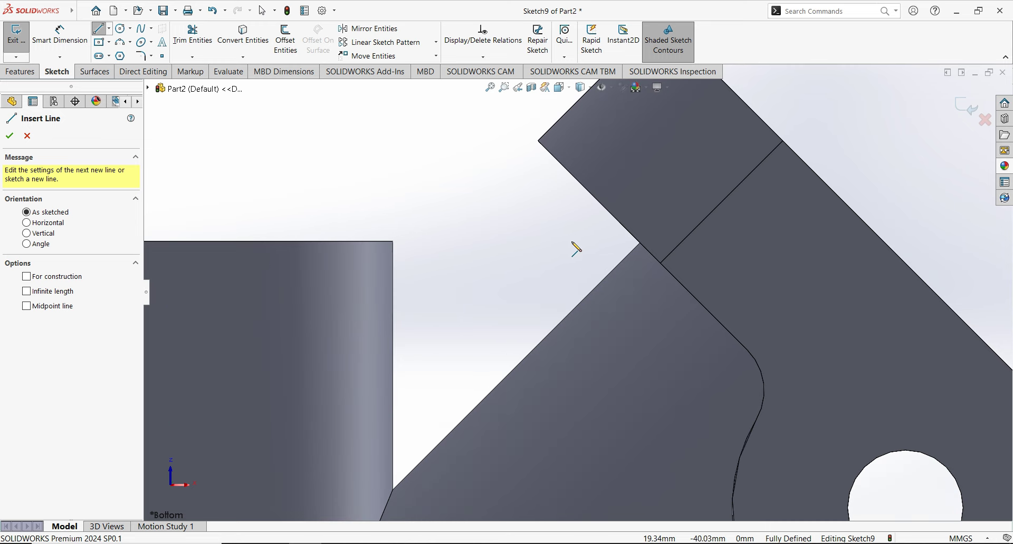
# - Draw a horizontal line from the pipe's top corner, its end coincident with the angled arm's edge
pyautogui.click(393, 243)
pyautogui.click(726, 242)
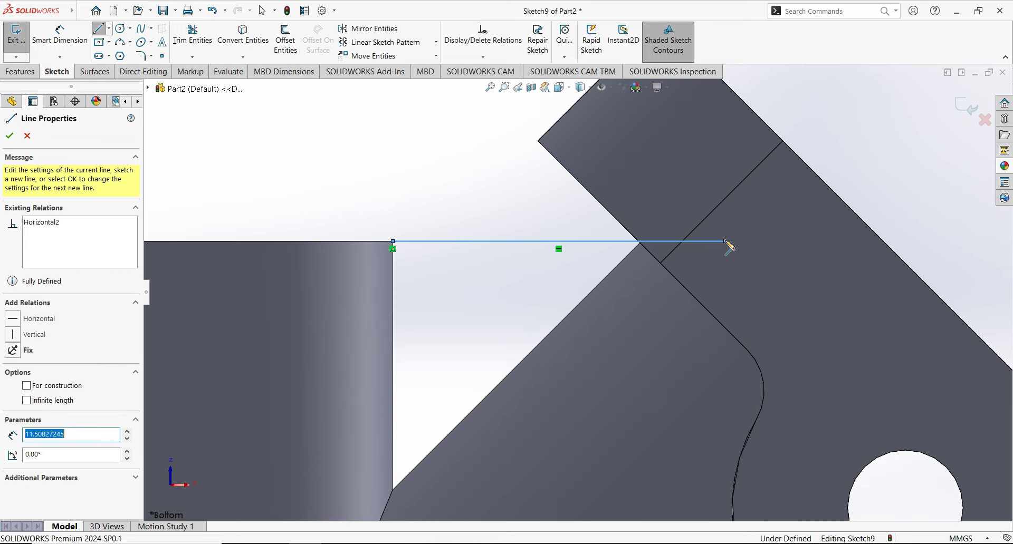
pyautogui.press('Escape')
pyautogui.click(725, 241)
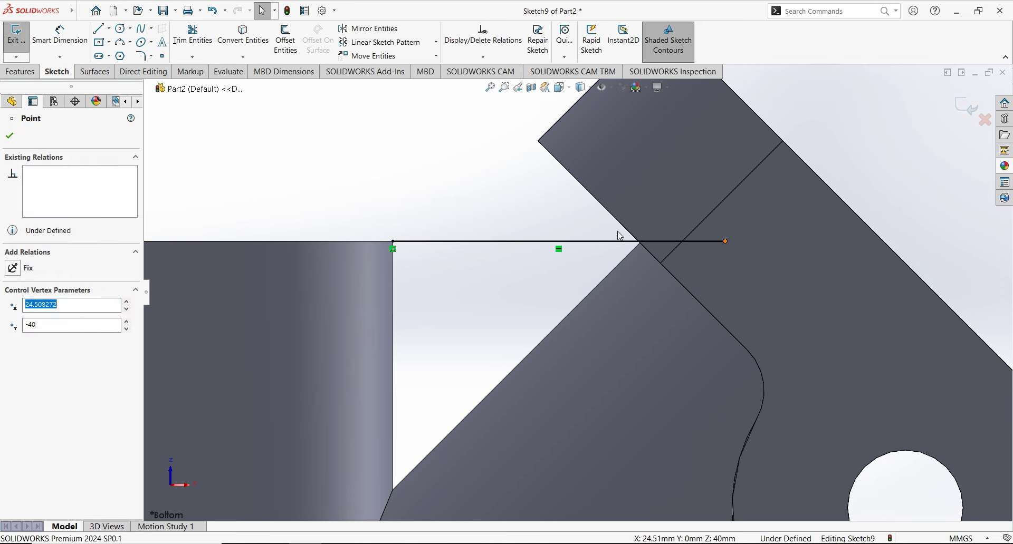
pyautogui.keyDown('ctrl'); pyautogui.click(623, 225); pyautogui.keyUp('ctrl')
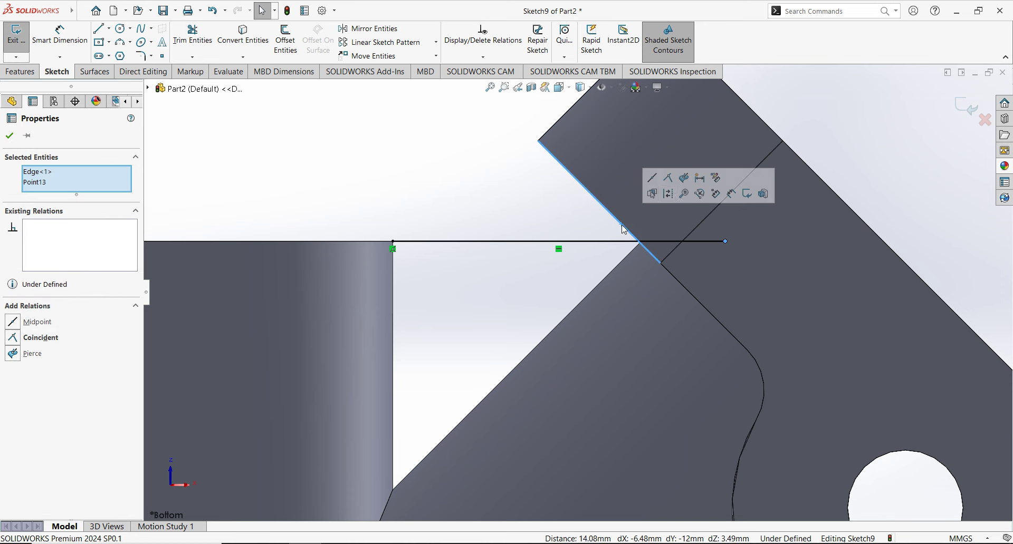
pyautogui.click(668, 178)
pyautogui.scroll(2, 510, 197)
pyautogui.scroll(2, 512, 197)
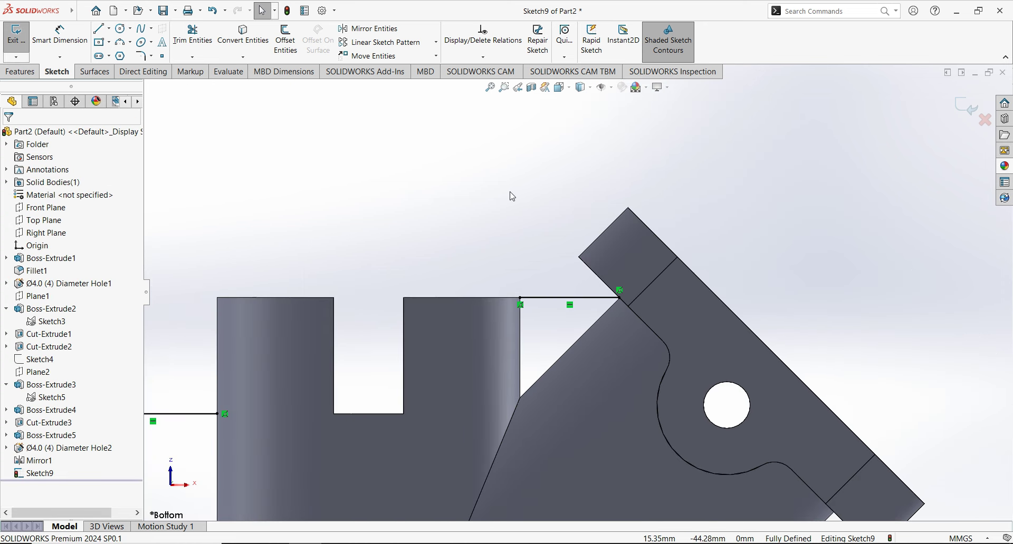
pyautogui.scroll(2, 515, 196)
pyautogui.scroll(2, 672, 391)
pyautogui.scroll(-4, 649, 380)
pyautogui.scroll(-3, 608, 314)
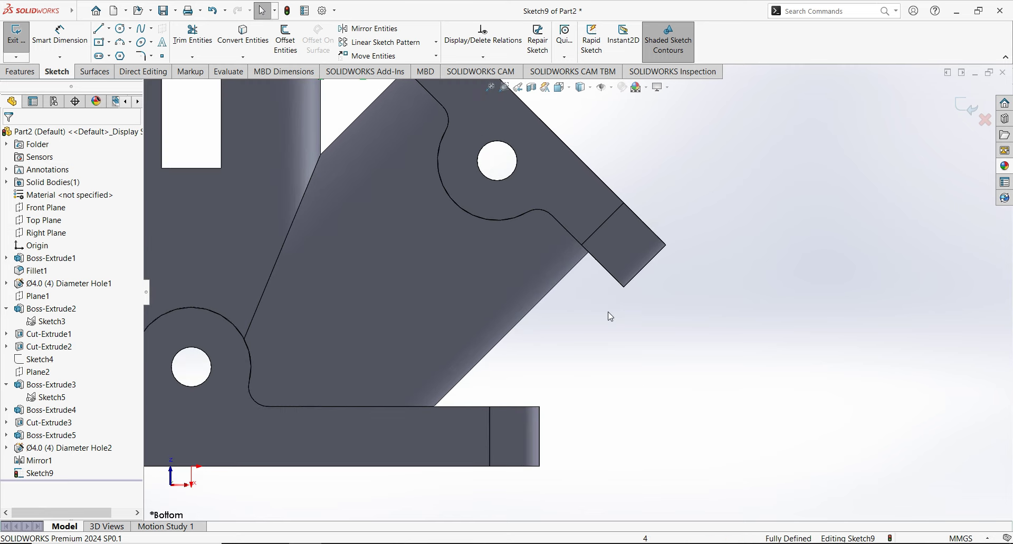
pyautogui.scroll(-3, 610, 318)
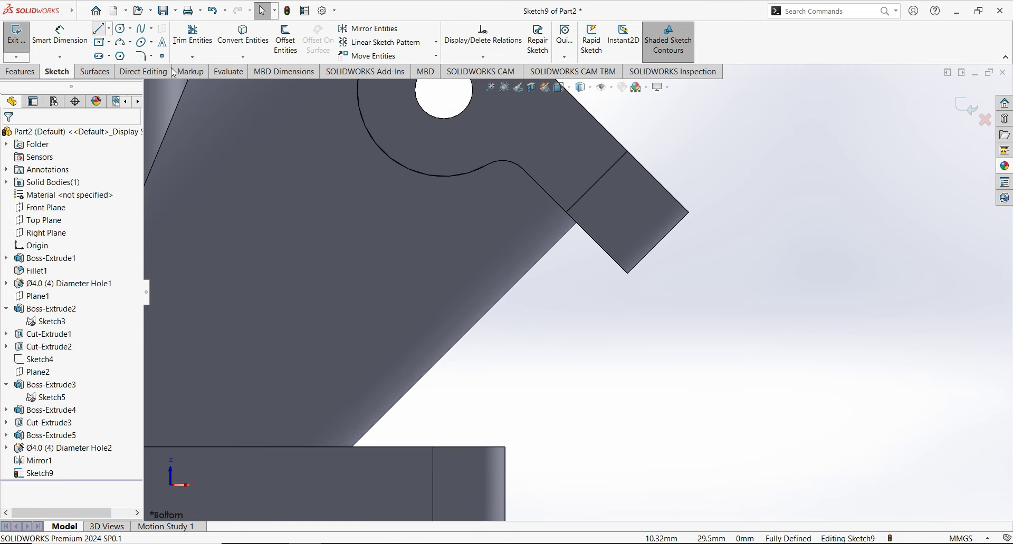
# - Draw a slanted line from the base's right end to the arm's lower corner and exit Sketch9
pyautogui.click(505, 447)
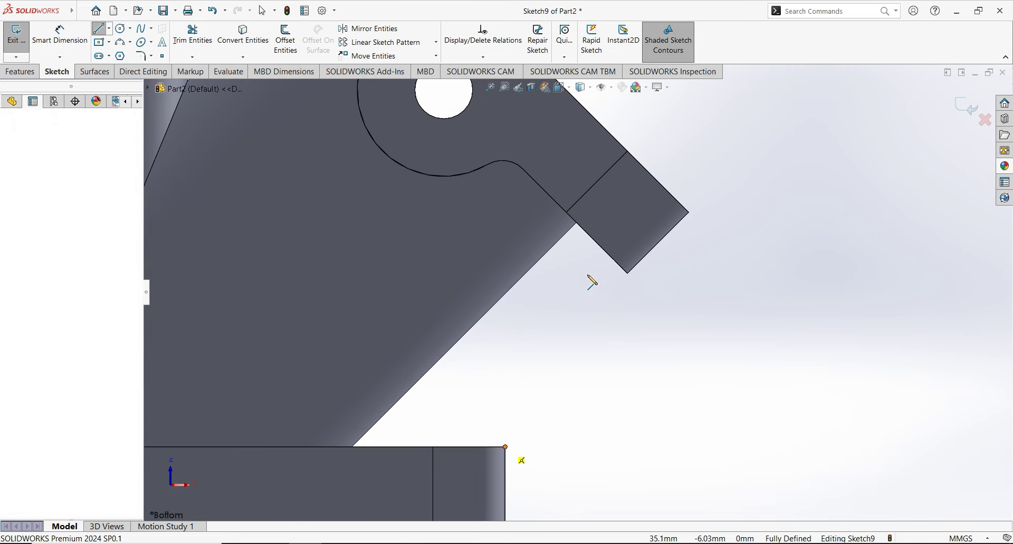
pyautogui.click(577, 223)
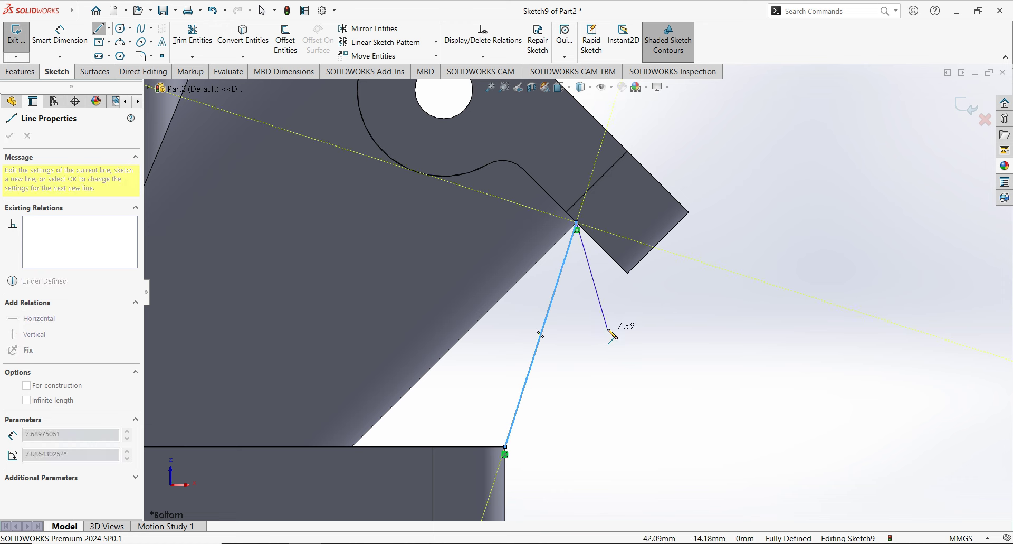
pyautogui.press('Escape')
pyautogui.press('f')
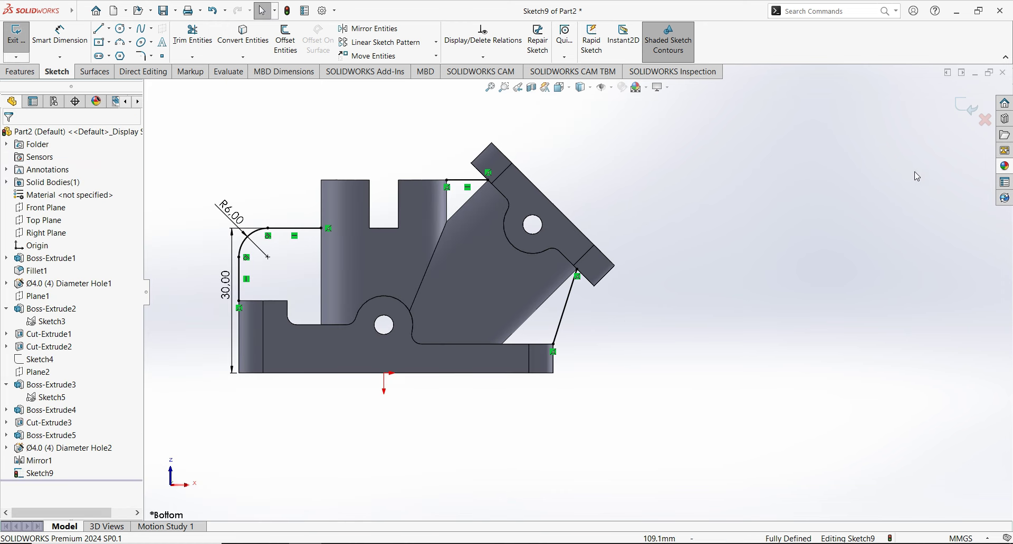
pyautogui.click(960, 107)
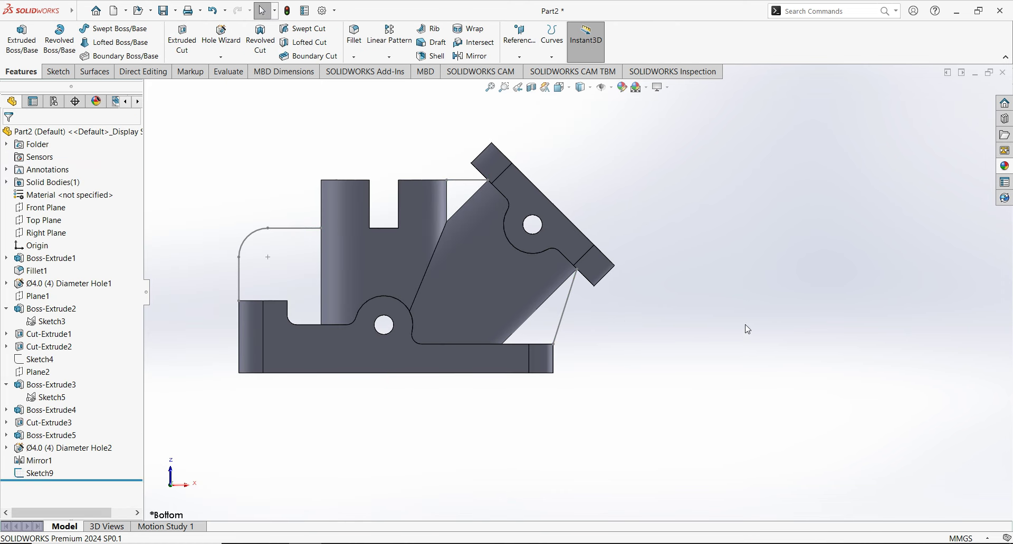
# - Start a rib using Sketch9's curved line as the contour
pyautogui.press('z')
pyautogui.moveTo(302, 200); pyautogui.dragTo(329, 196, button='middle')
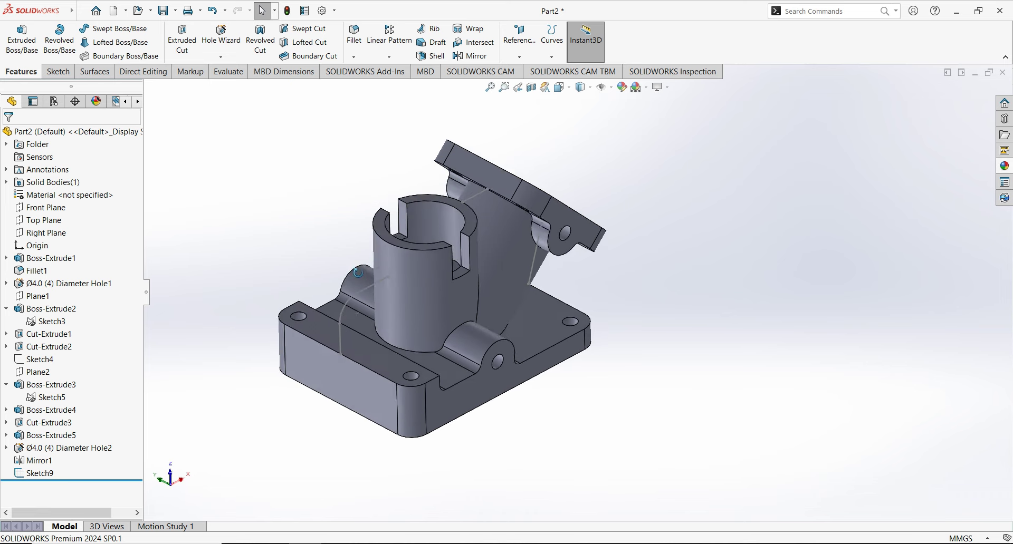
pyautogui.scroll(-2, 329, 197)
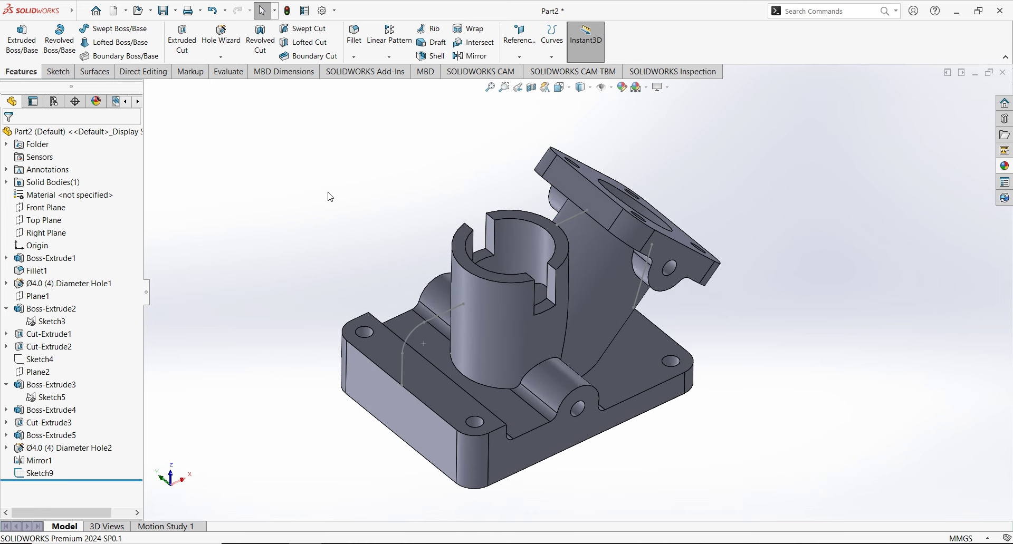
pyautogui.click(442, 33)
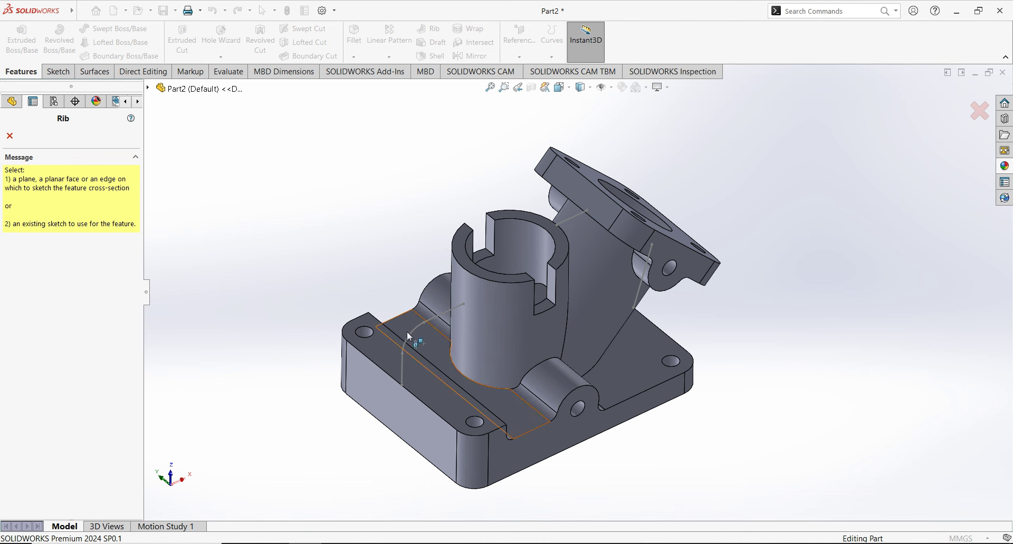
pyautogui.click(411, 334)
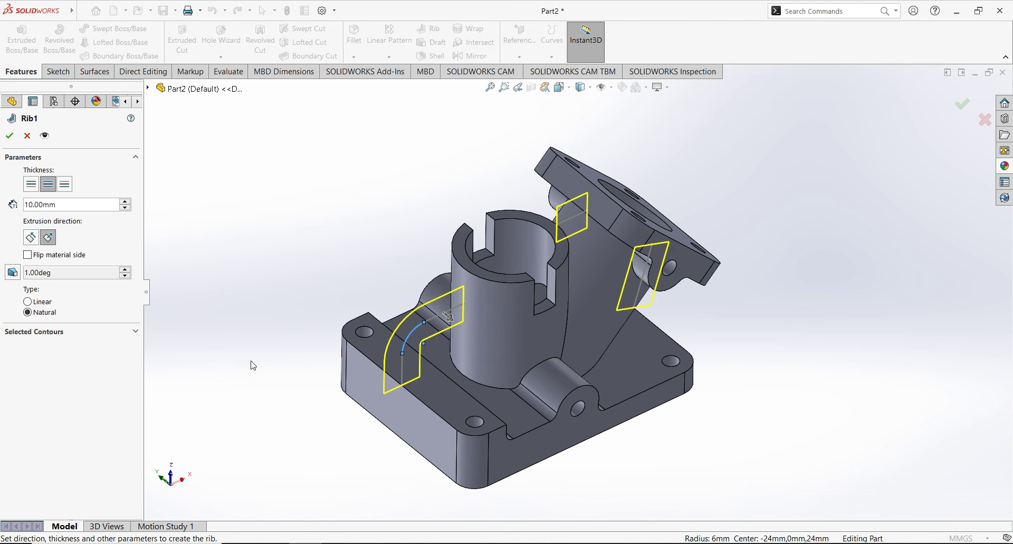
pyautogui.click(56, 333)
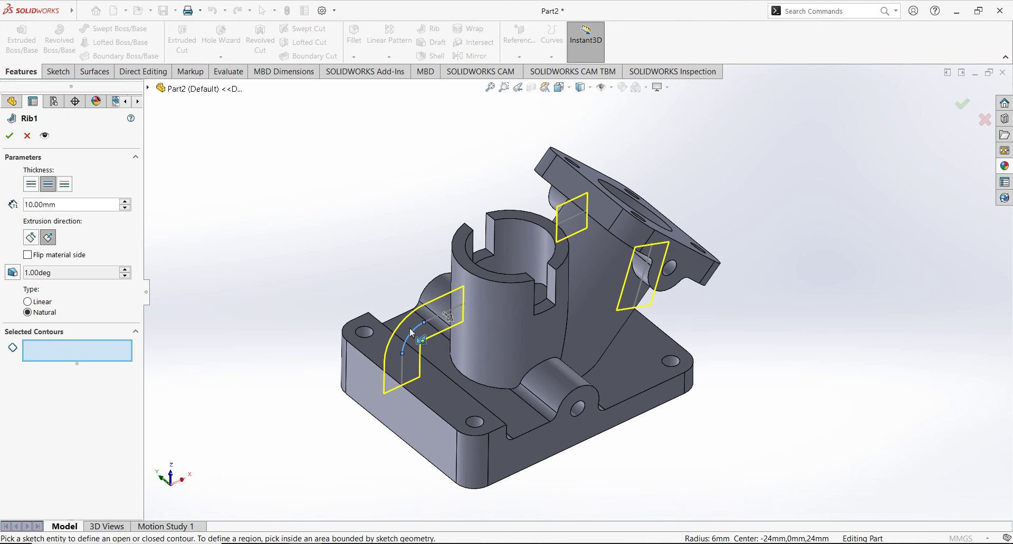
pyautogui.click(434, 319)
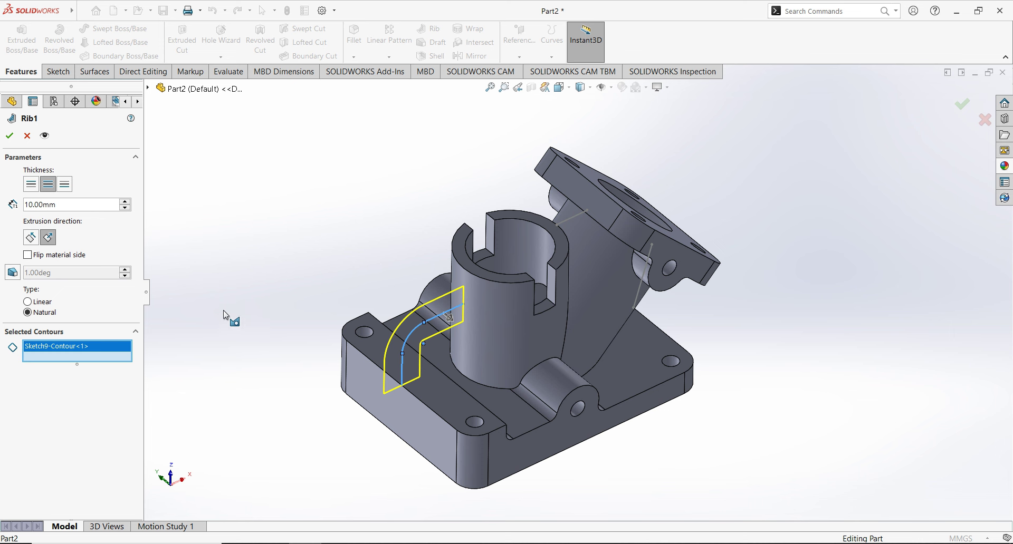
# - Make the rib parallel to the sketch, 15 mm thick with flipped material side, creating Rib1
pyautogui.click(31, 238)
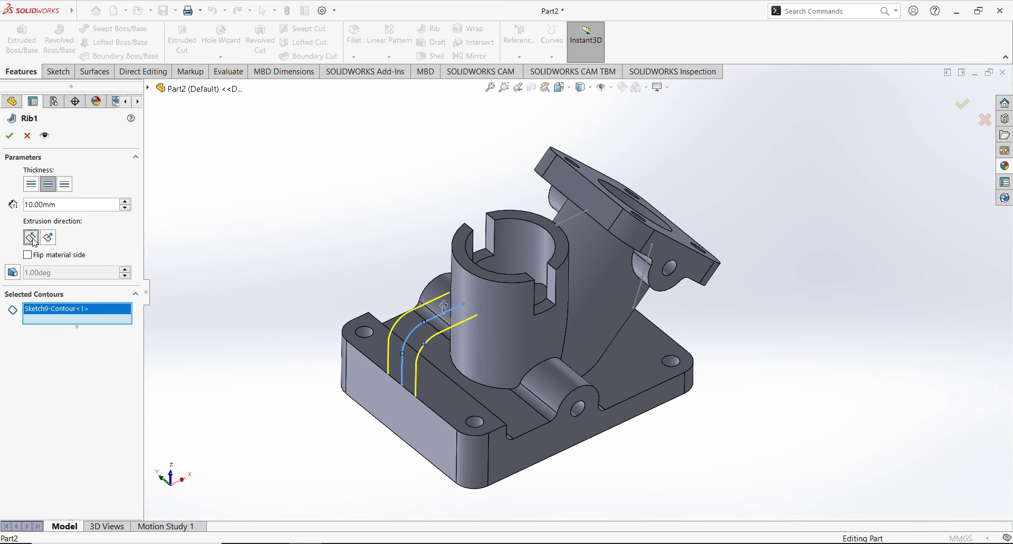
pyautogui.write('15')
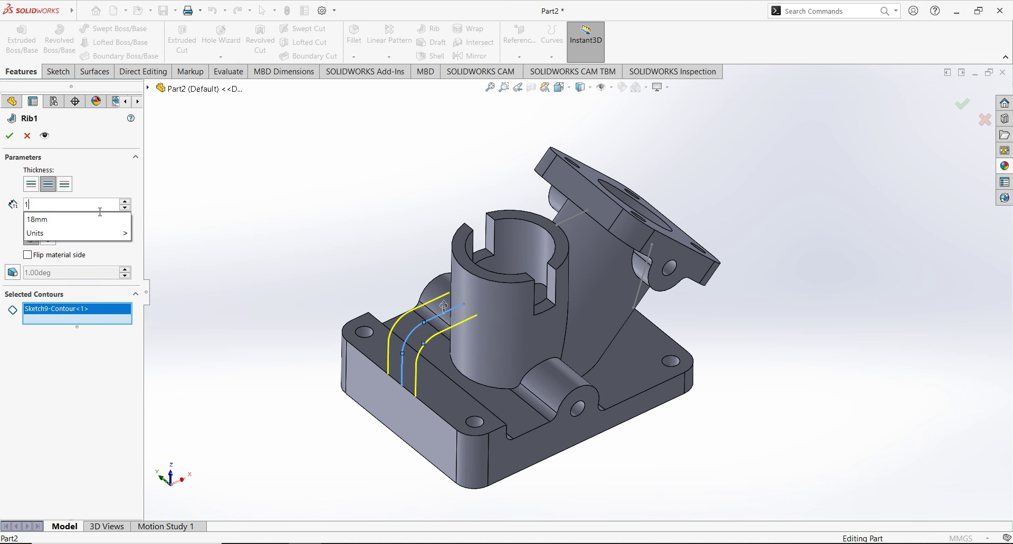
pyautogui.press('Return')
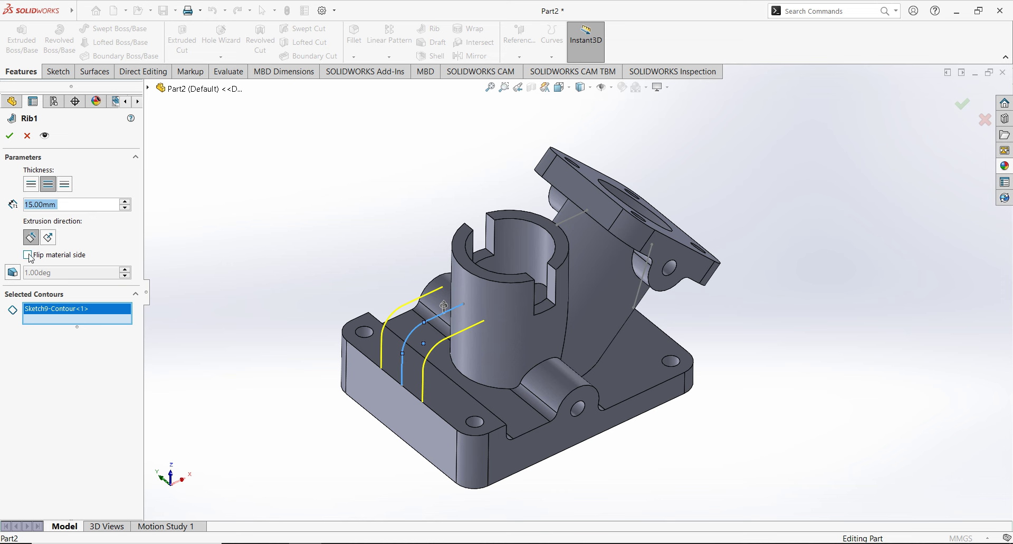
pyautogui.click(28, 255)
pyautogui.click(9, 136)
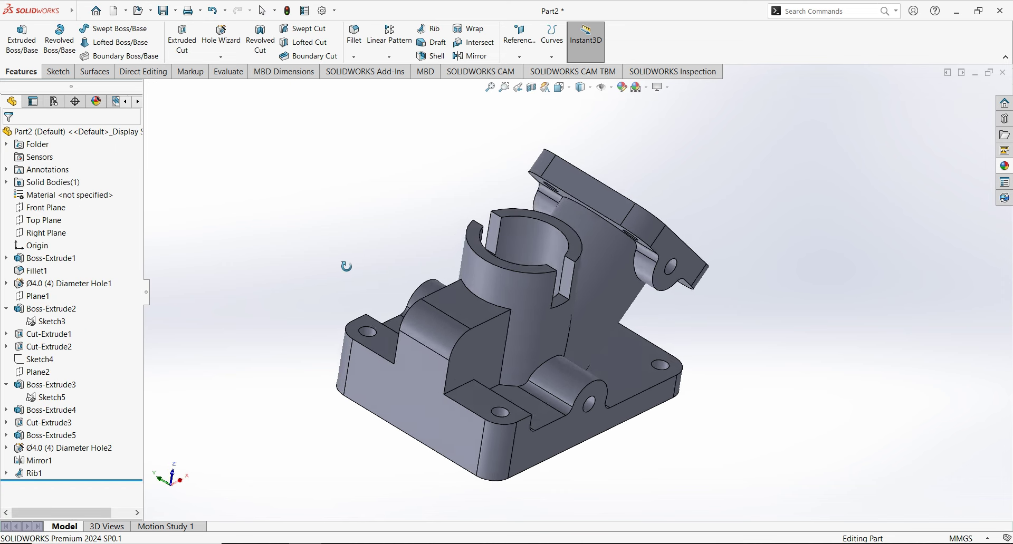
pyautogui.moveTo(334, 285); pyautogui.dragTo(335, 273, button='middle')
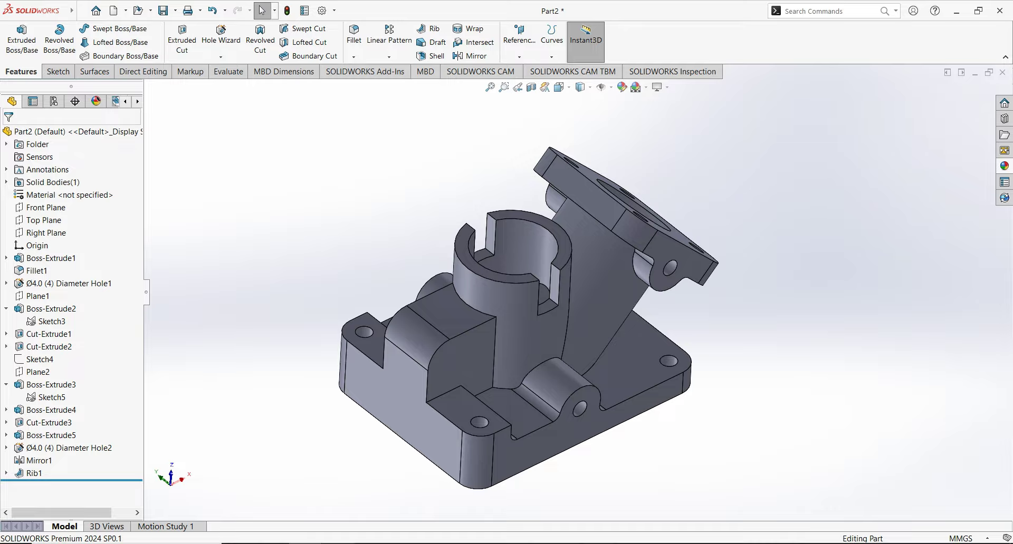
pyautogui.hotkey('alt', 'Tab')
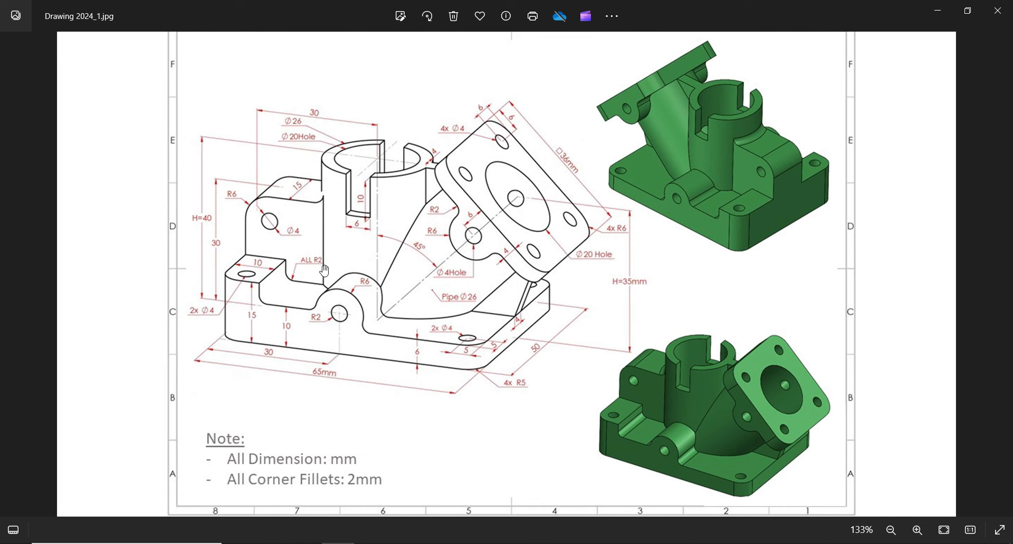
# - Show Sketch9 again by expanding Rib1 in the feature tree
pyautogui.hotkey('alt', 'Tab')
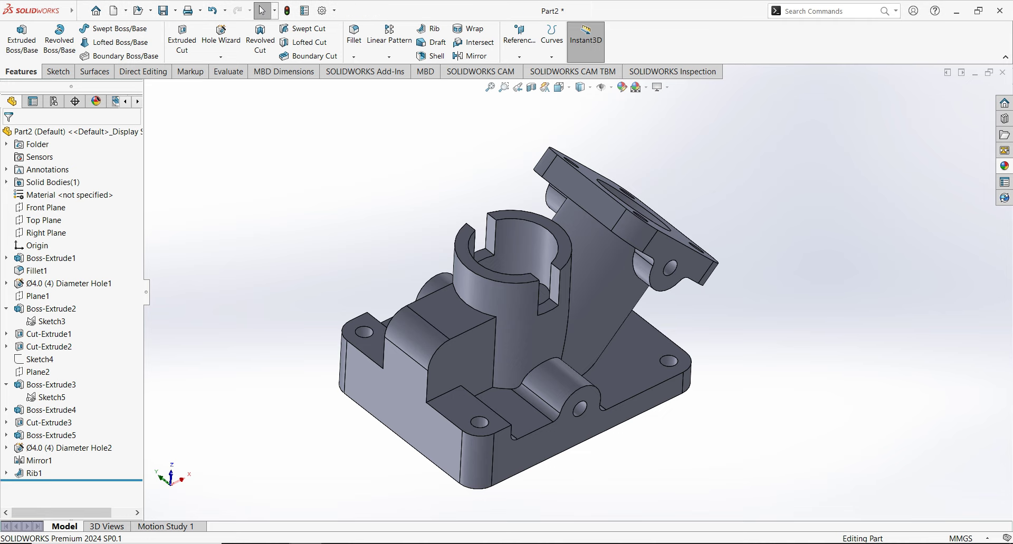
pyautogui.moveTo(316, 262)
pyautogui.mouseDown(button='middle')
pyautogui.moveTo(305, 246)
pyautogui.moveTo(182, 387)
pyautogui.mouseUp(button='middle')
pyautogui.click(6, 474)
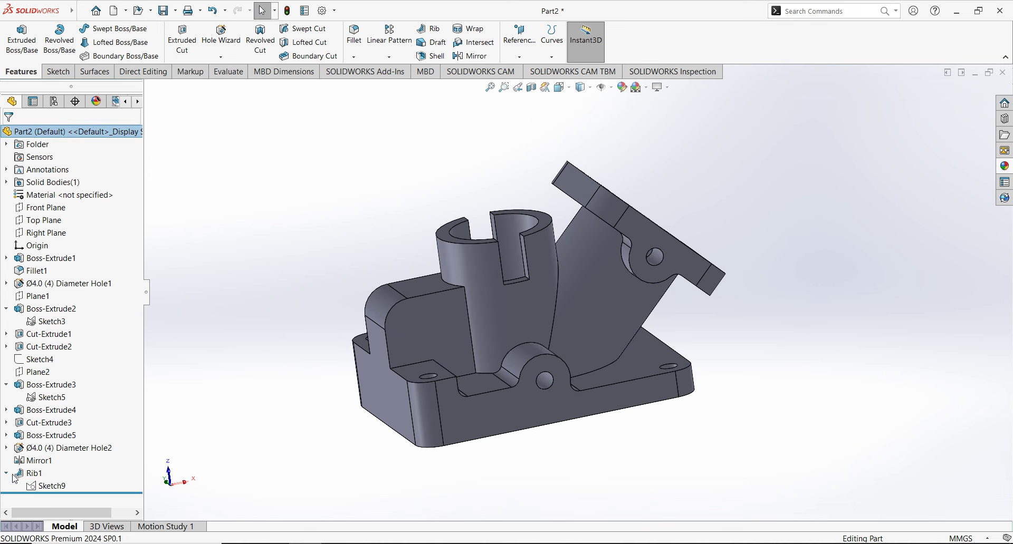
pyautogui.click(46, 486)
pyautogui.click(54, 474)
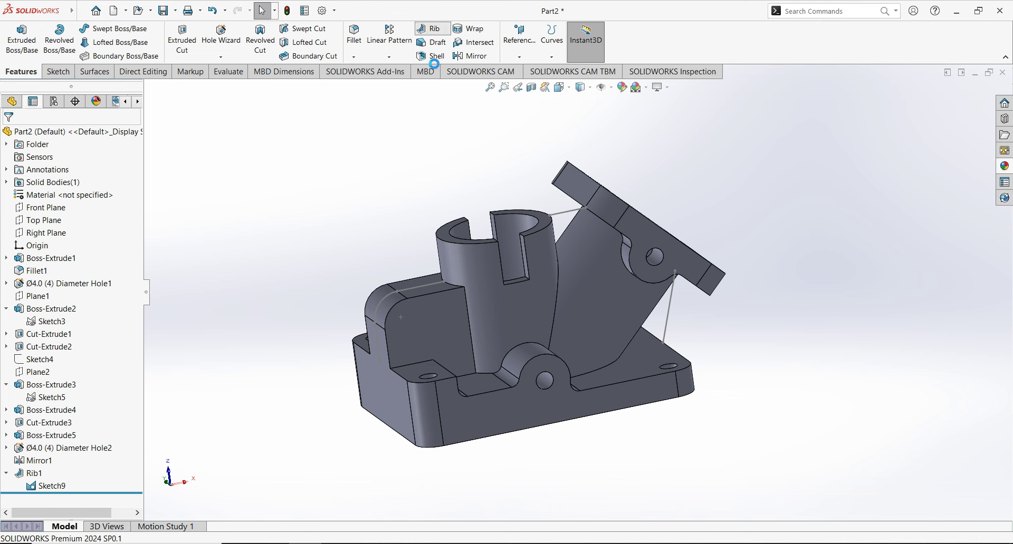
# - Create a 4 mm parallel rib from Sketch9's short line between the boss and pipe
pyautogui.click(428, 30)
pyautogui.click(565, 216)
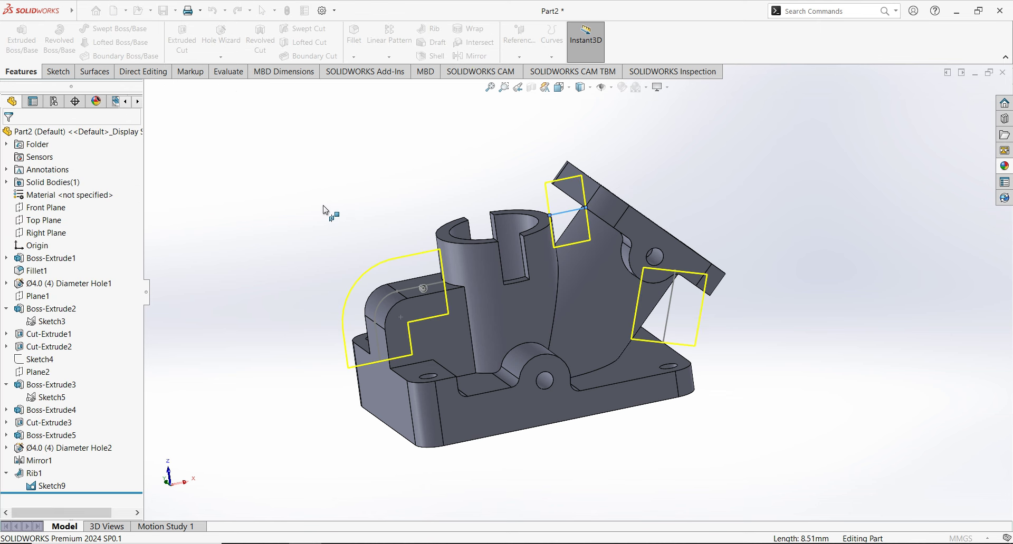
pyautogui.click(30, 333)
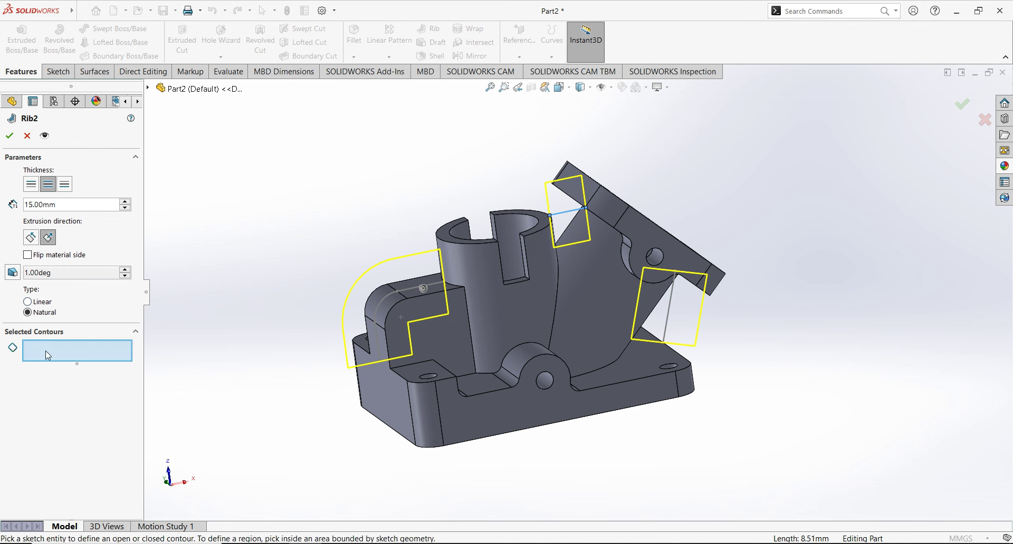
pyautogui.rightClick(47, 352)
pyautogui.click(61, 361)
pyautogui.click(561, 211)
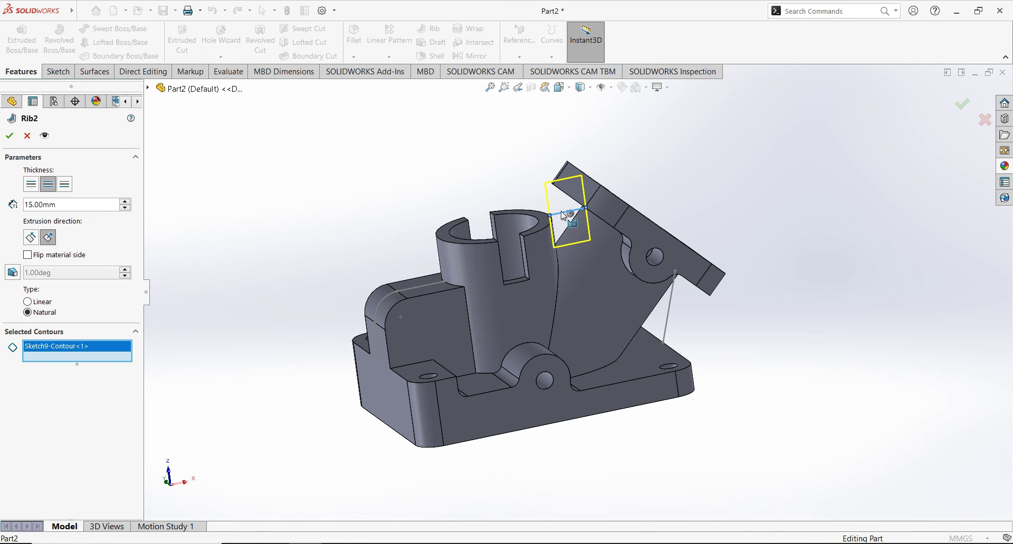
pyautogui.click(35, 240)
pyautogui.click(48, 238)
pyautogui.click(32, 239)
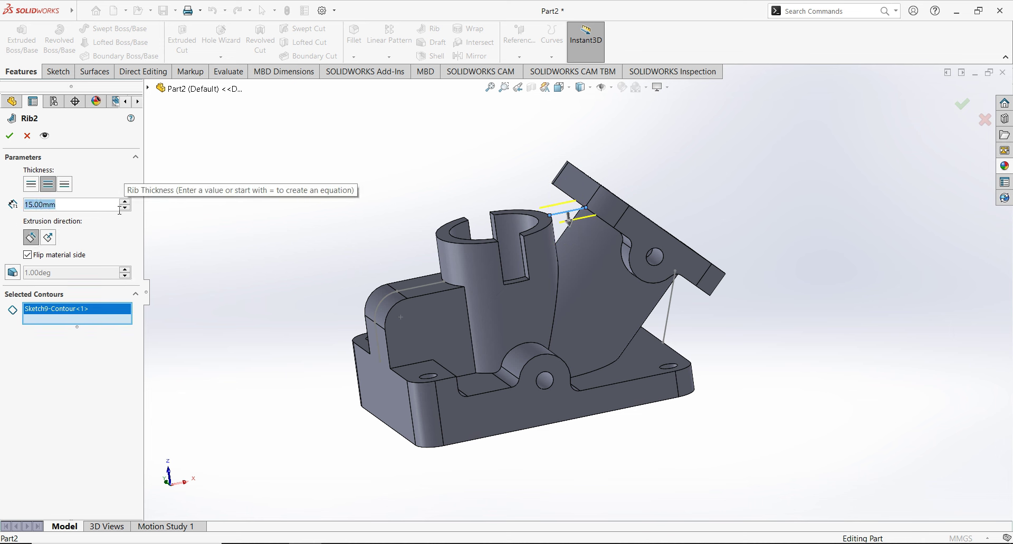
pyautogui.write('4mm')
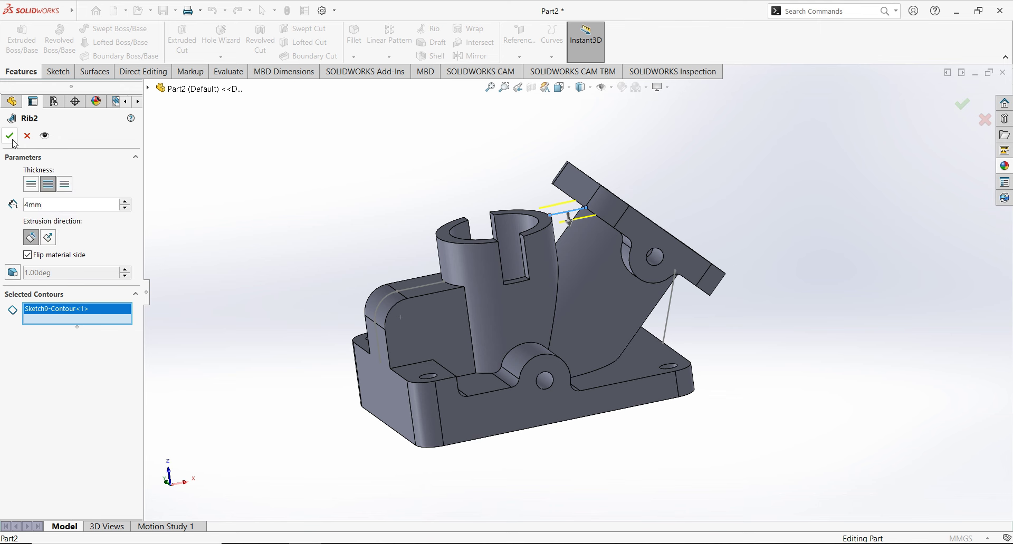
pyautogui.click(11, 137)
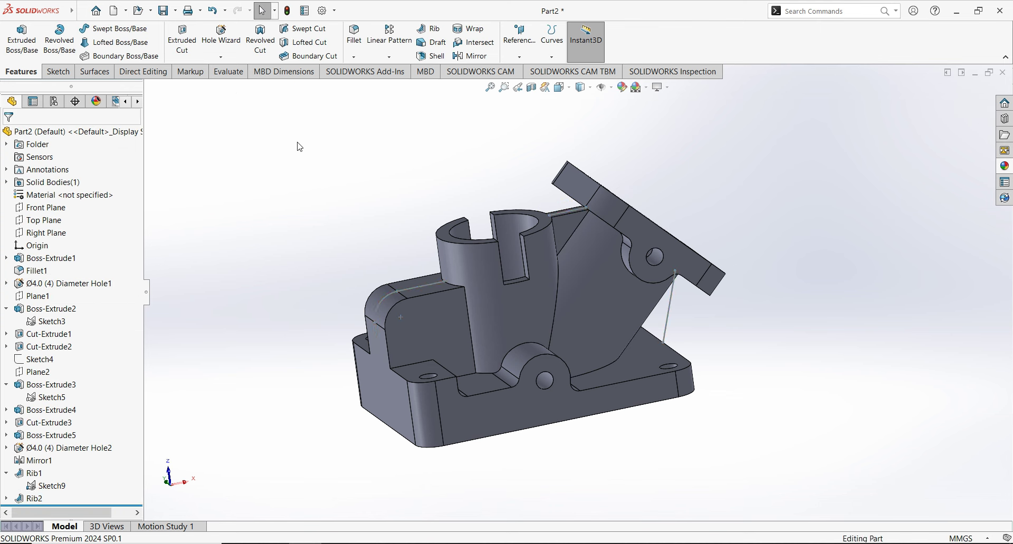
# - Create a 4 mm parallel rib from Sketch9's slanted line beneath the angled flange
pyautogui.rightClick(468, 113)
pyautogui.click(420, 148)
pyautogui.click(443, 32)
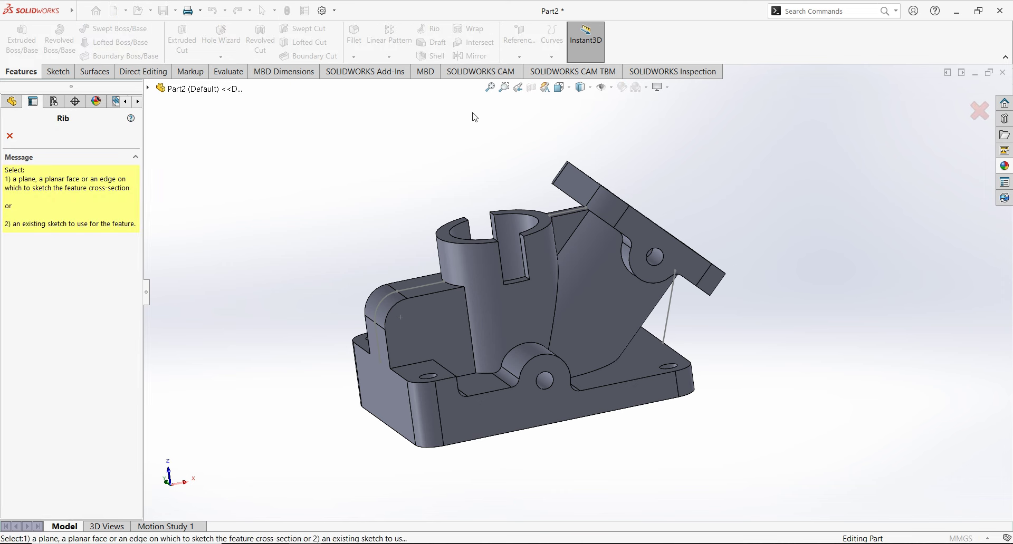
pyautogui.click(670, 309)
pyautogui.click(48, 332)
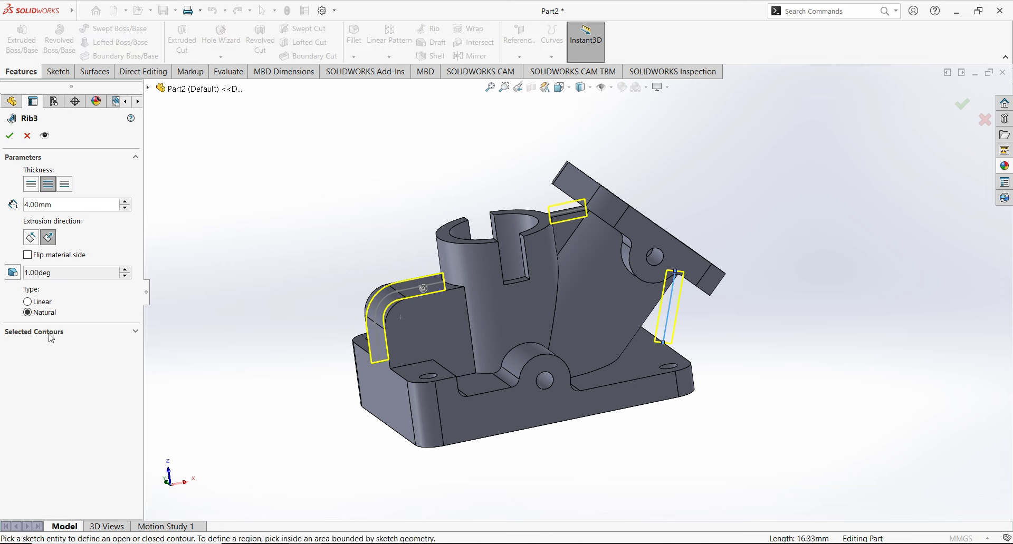
pyautogui.click(671, 309)
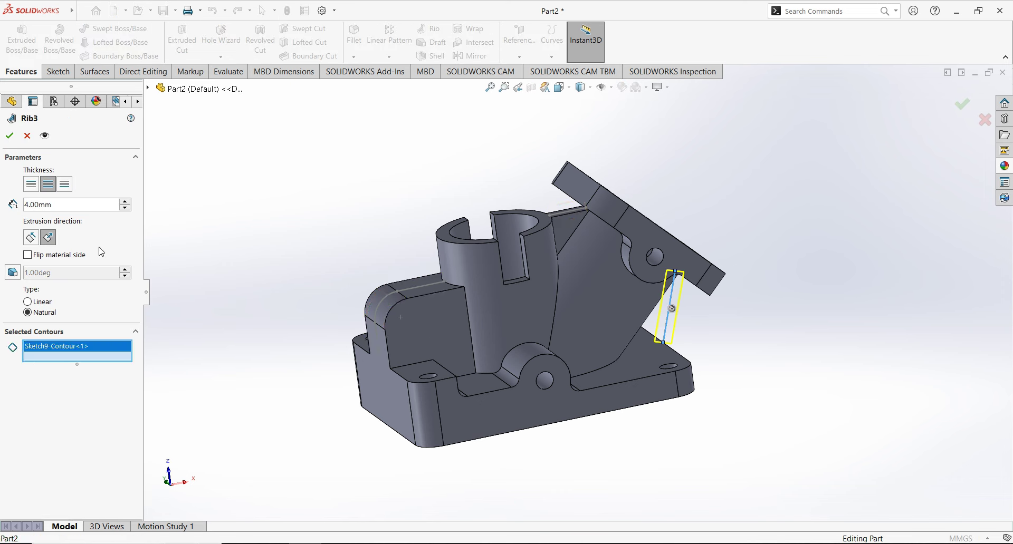
pyautogui.click(33, 239)
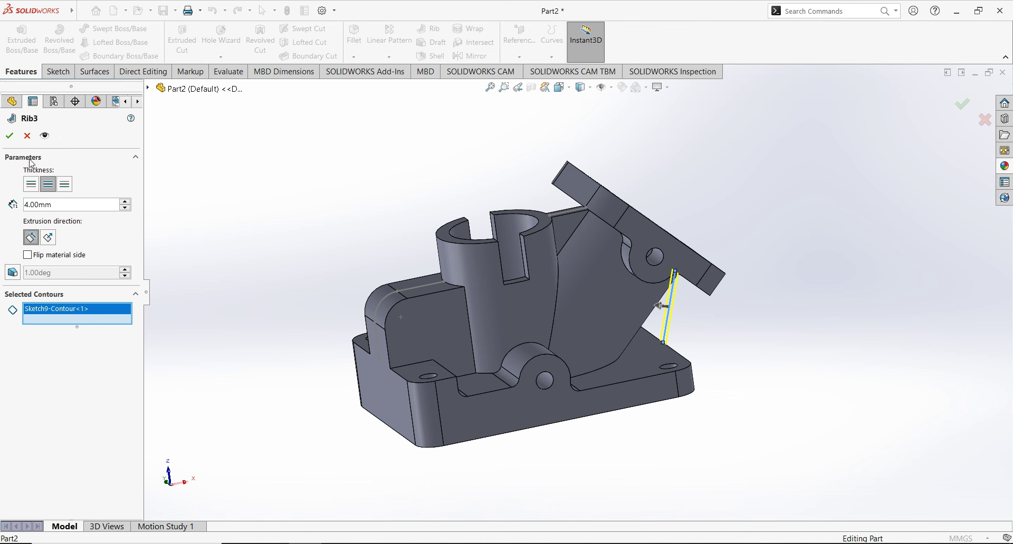
pyautogui.click(15, 141)
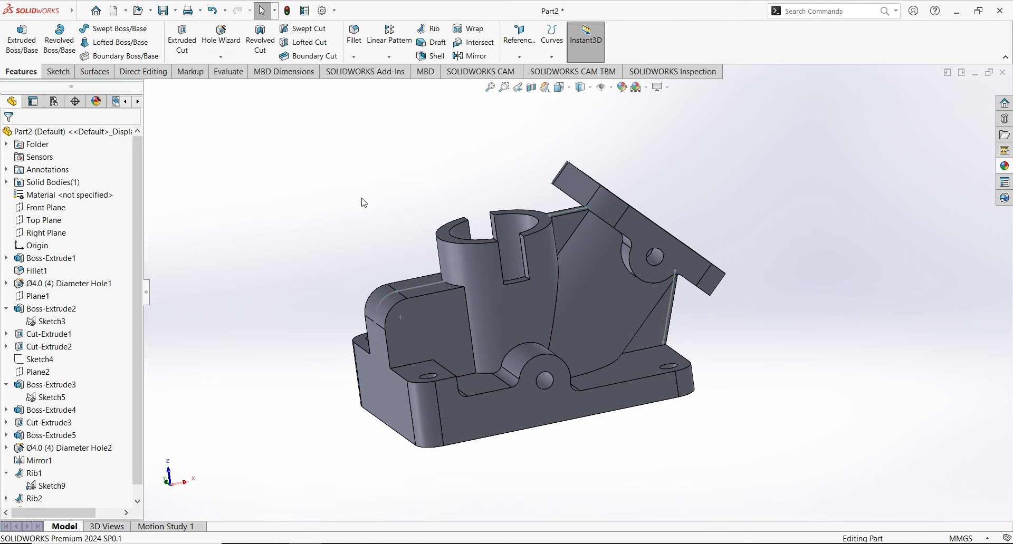
# - Hide Sketch9 after checking the three ribs on the model
pyautogui.moveTo(363, 251)
pyautogui.mouseDown(button='middle')
pyautogui.moveTo(344, 236)
pyautogui.moveTo(365, 262)
pyautogui.mouseUp(button='middle')
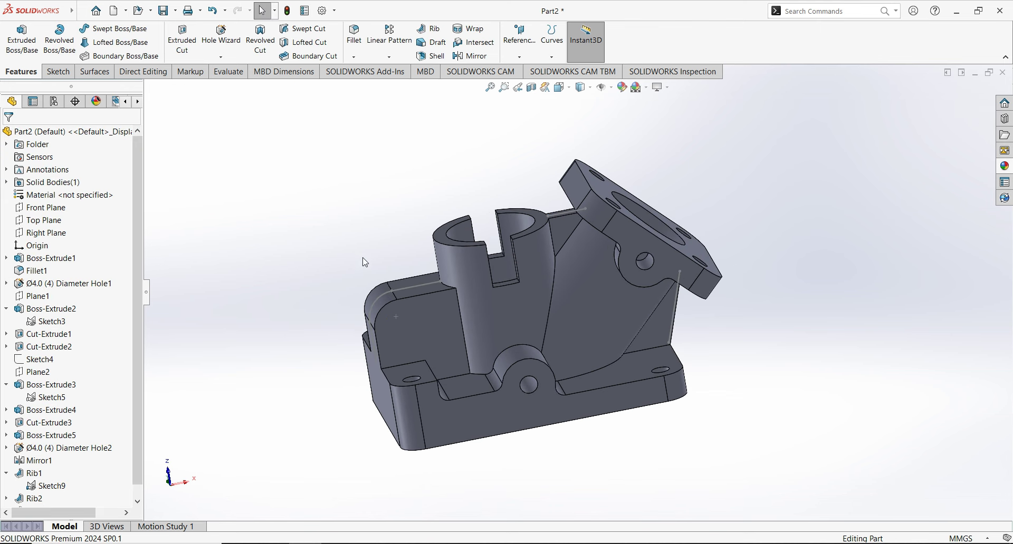
pyautogui.click(429, 286)
pyautogui.click(478, 256)
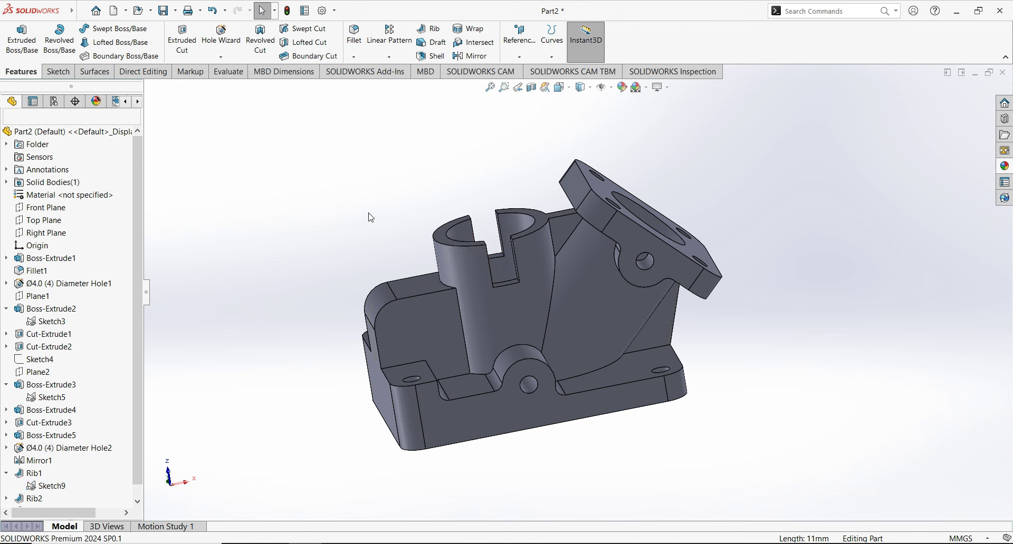
pyautogui.moveTo(323, 239); pyautogui.dragTo(328, 228, button='middle')
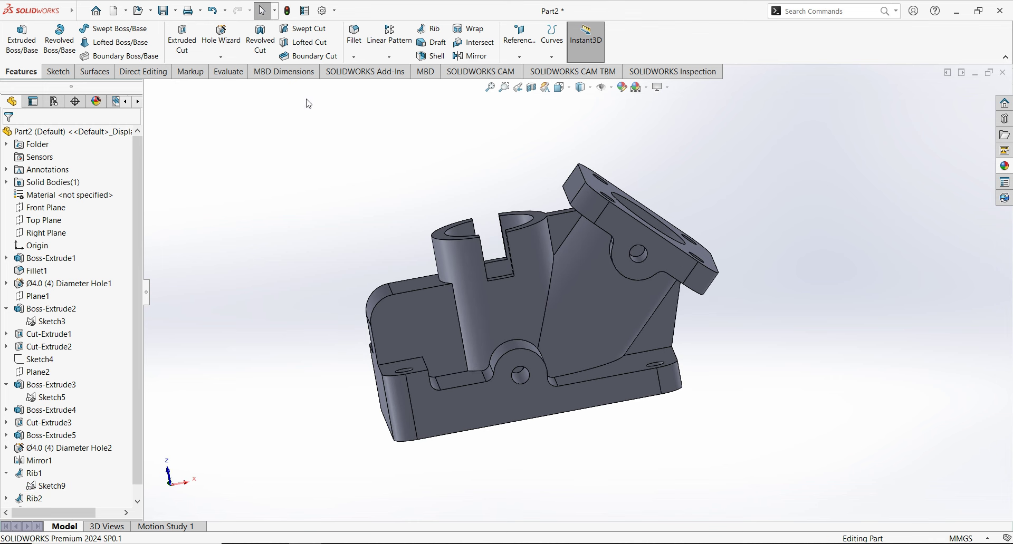
pyautogui.click(229, 56)
# - Place a Hole Wizard point on the upright tab face using a 3D sketch
pyautogui.click(235, 71)
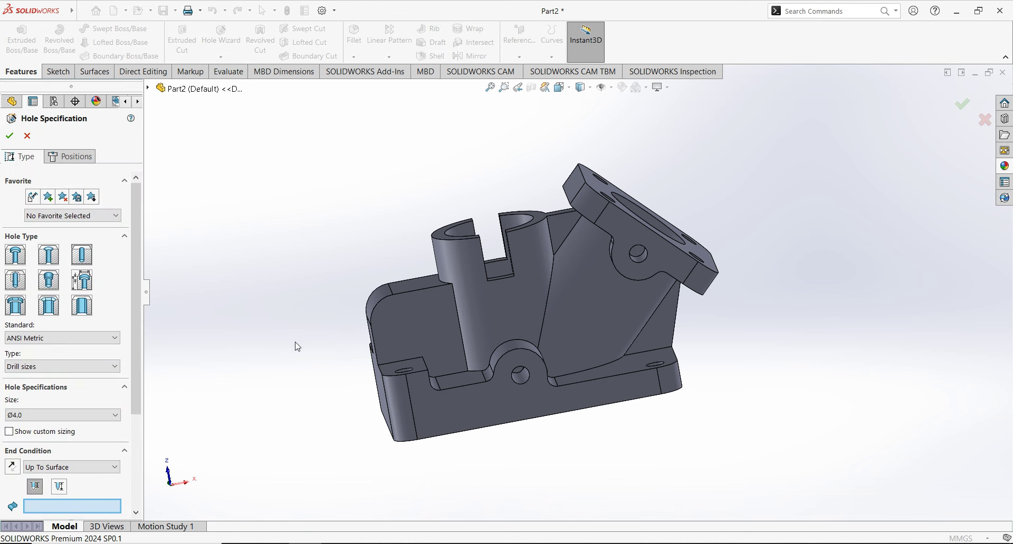
pyautogui.moveTo(294, 346); pyautogui.dragTo(268, 330, button='middle')
pyautogui.click(71, 157)
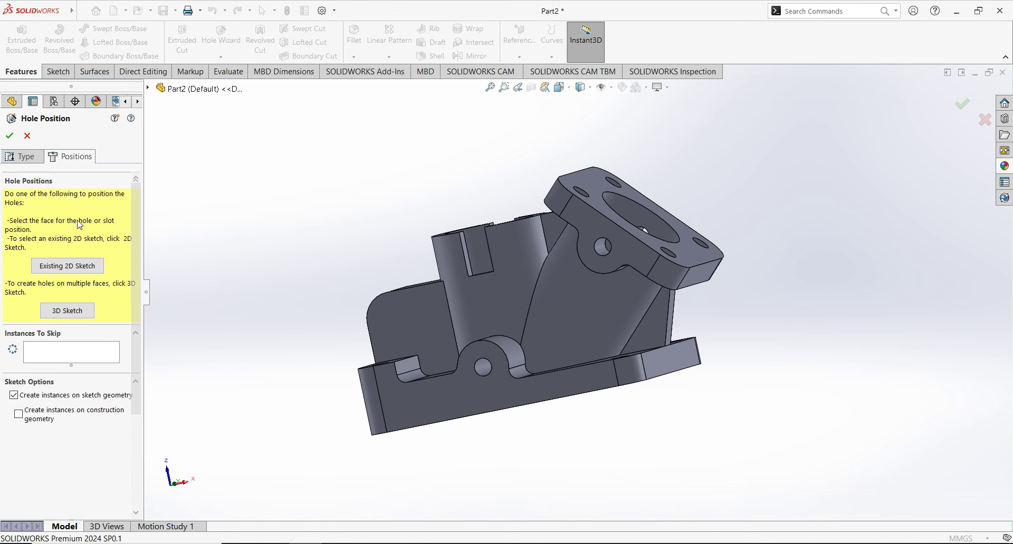
pyautogui.click(72, 317)
pyautogui.scroll(-2, 399, 330)
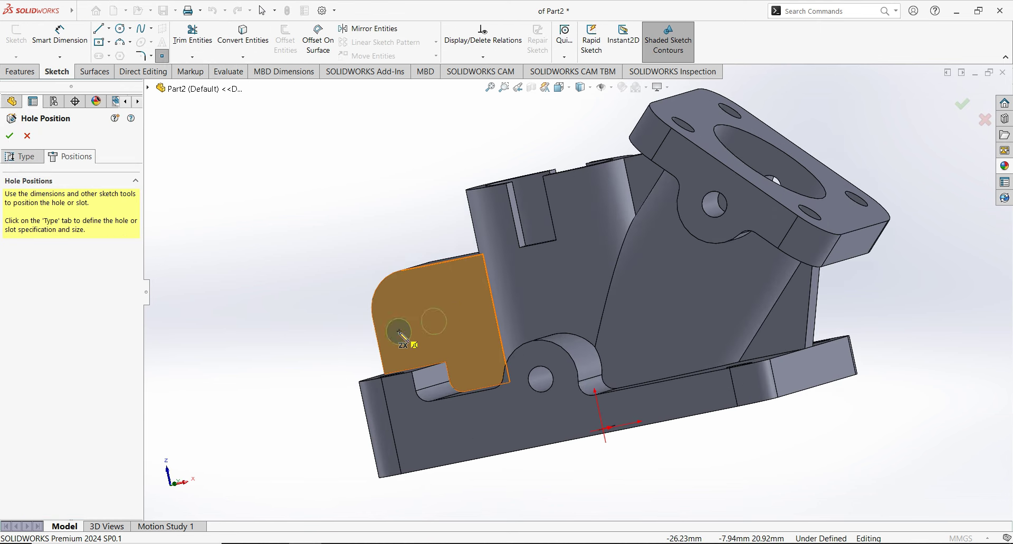
pyautogui.scroll(-2, 395, 311)
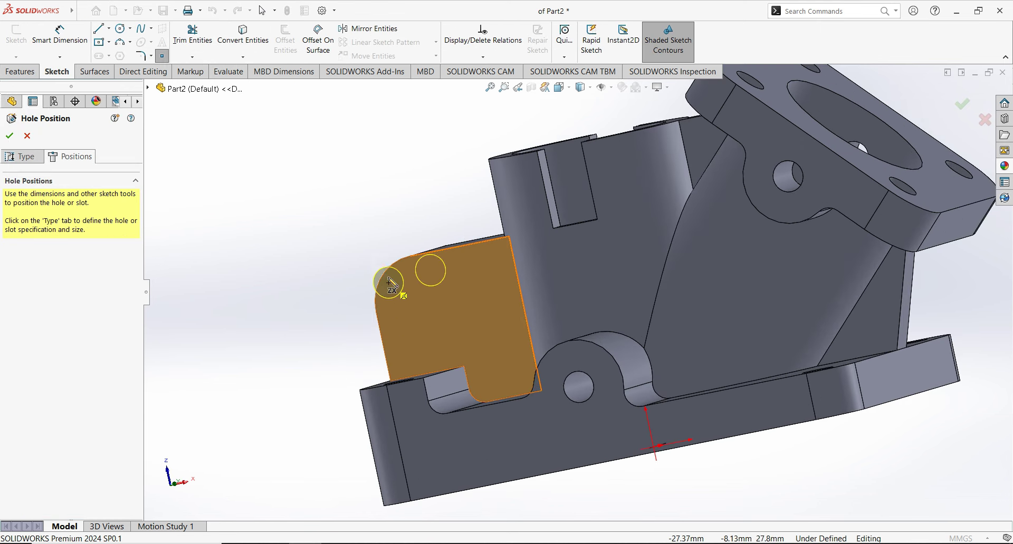
pyautogui.click(420, 302)
pyautogui.moveTo(296, 281)
pyautogui.mouseDown(button='middle')
pyautogui.moveTo(348, 274)
pyautogui.moveTo(211, 284)
pyautogui.mouseUp(button='middle')
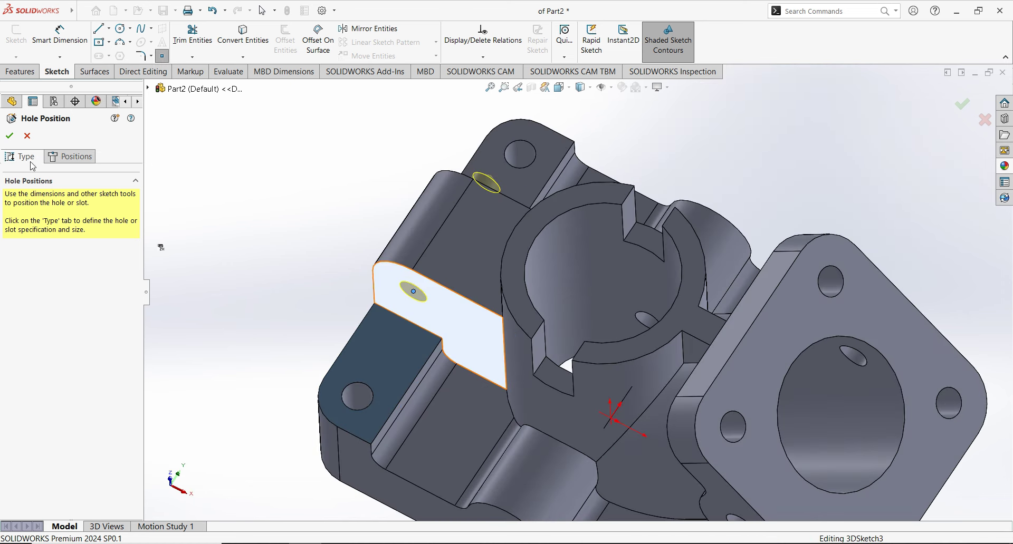
# - Set the Ø4 mm hole's end condition to Through All and create it
pyautogui.click(21, 157)
pyautogui.click(60, 468)
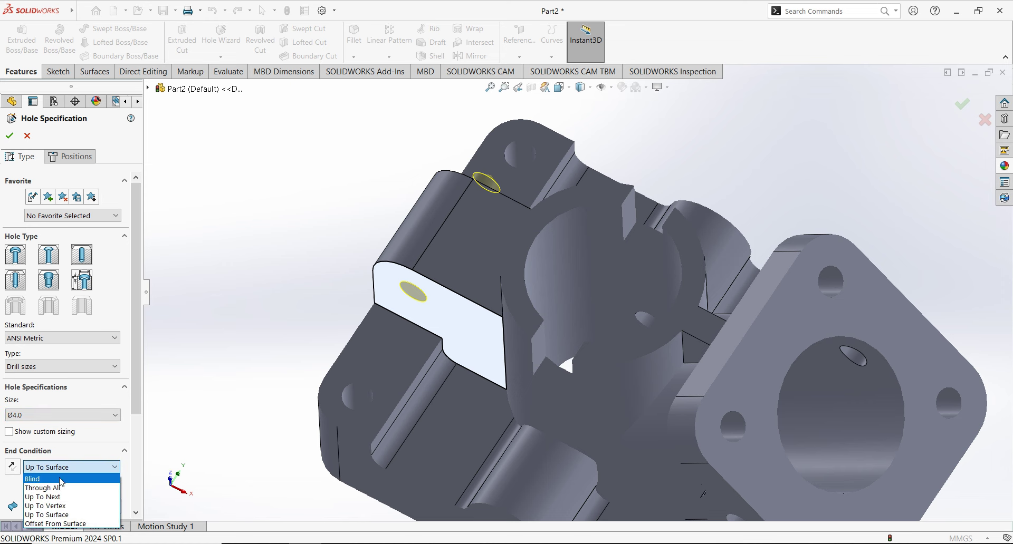
pyautogui.click(61, 485)
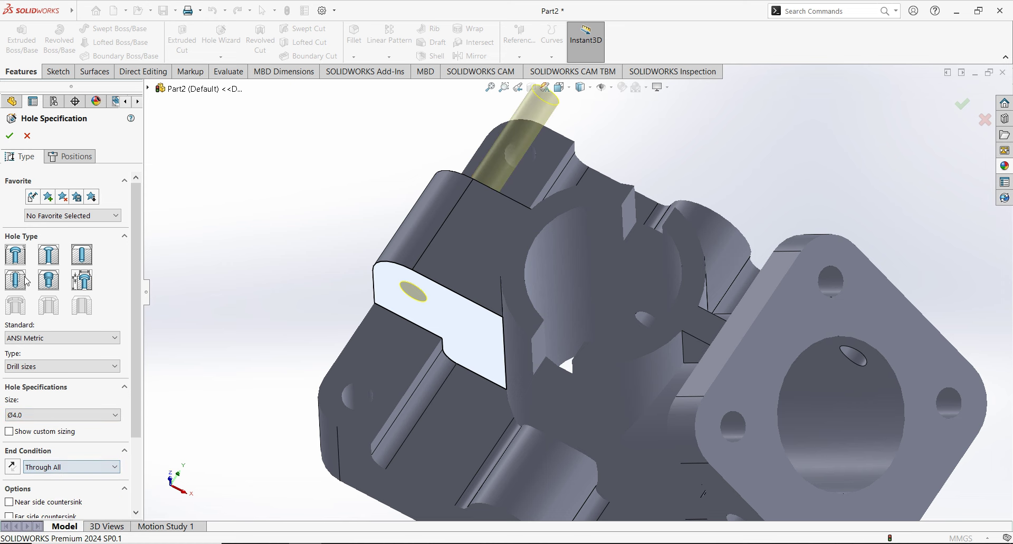
pyautogui.click(9, 135)
pyautogui.scroll(3, 358, 226)
pyautogui.scroll(2, 357, 226)
# - Fillet the cylinder-to-base edge at 2 mm and compare it with the reference drawing
pyautogui.scroll(2, 792, 406)
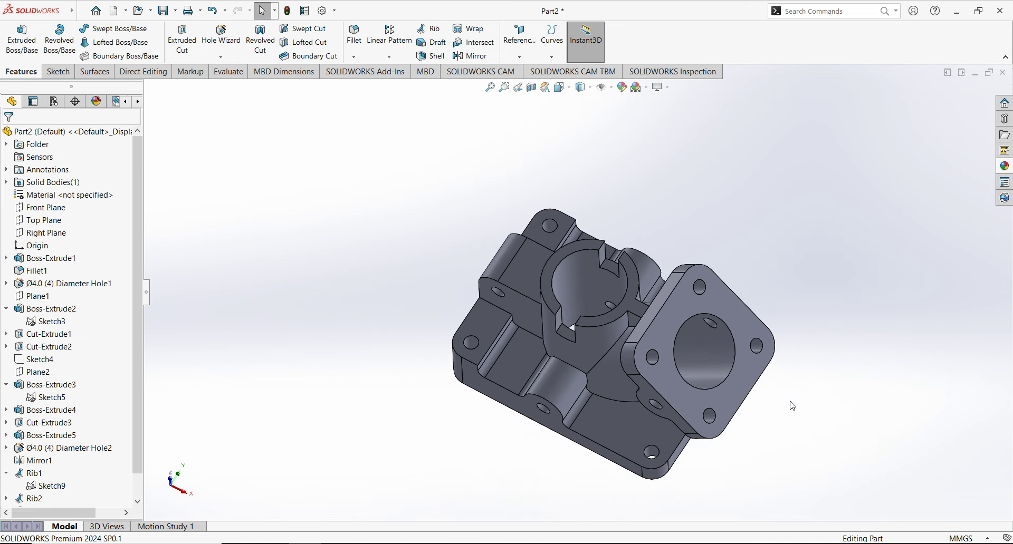
pyautogui.moveTo(792, 406)
pyautogui.mouseDown(button='middle')
pyautogui.moveTo(826, 344)
pyautogui.moveTo(846, 414)
pyautogui.moveTo(850, 348)
pyautogui.moveTo(883, 376)
pyautogui.mouseUp(button='middle')
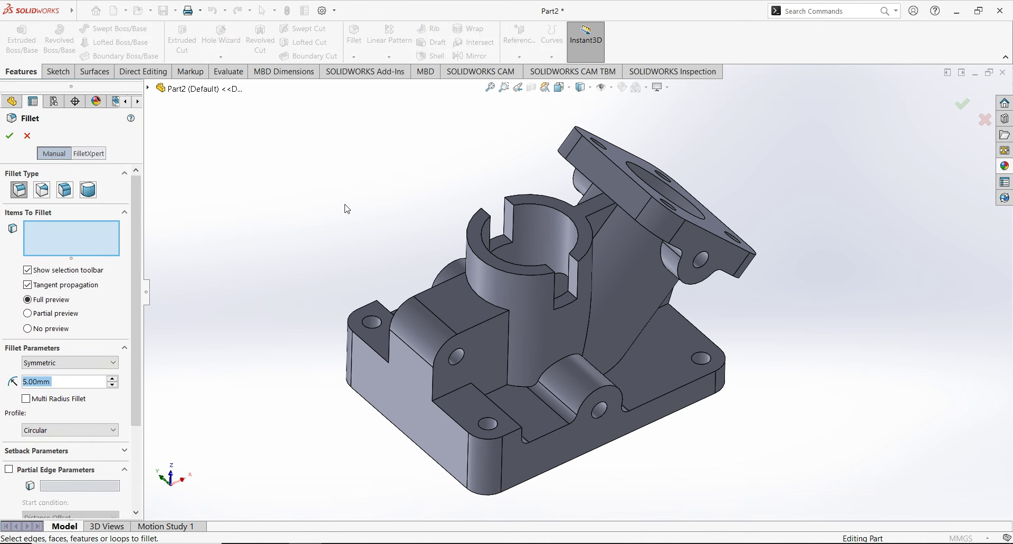
pyautogui.click(479, 300)
pyautogui.click(10, 138)
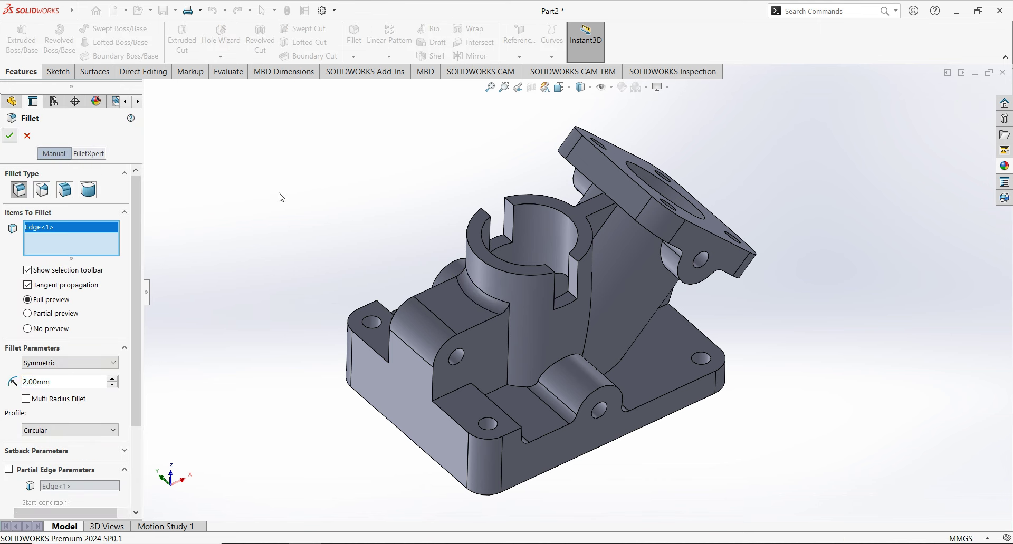
pyautogui.hotkey('alt', 'Tab')
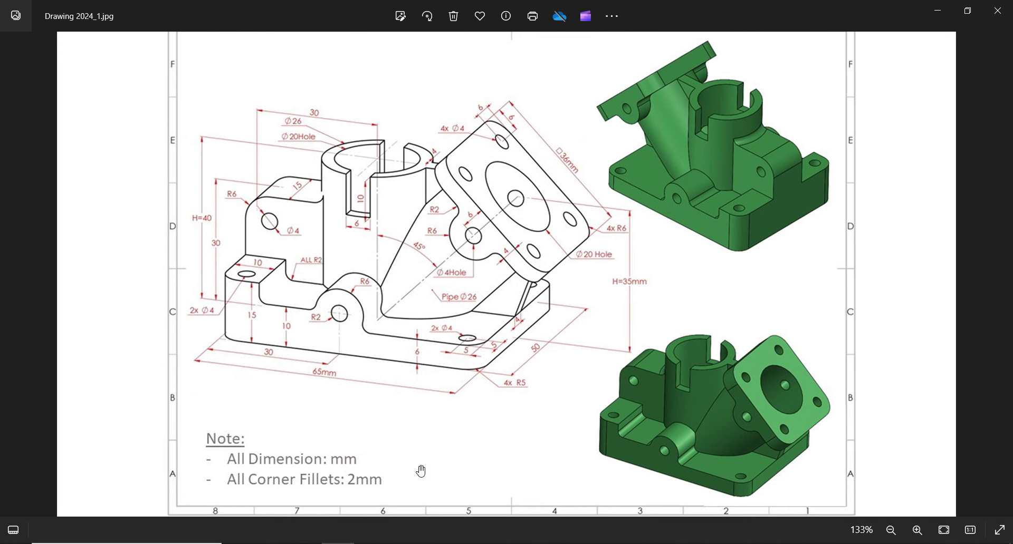
pyautogui.hotkey('alt', 'Tab')
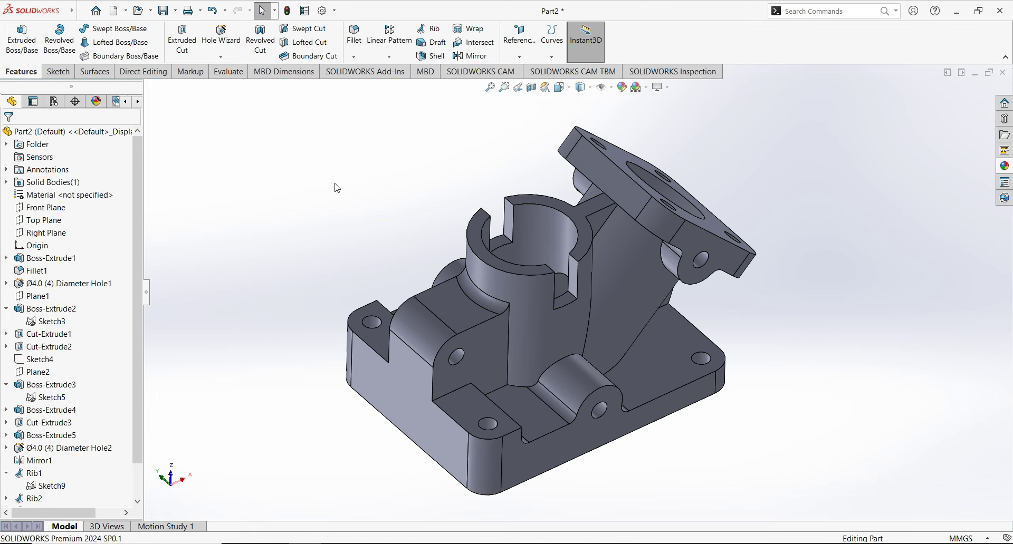
# - Drag green satin finish plastic onto the bracket and apply it to the whole body
pyautogui.hotkey('ctrl', 'shift', 'z')
pyautogui.hotkey('ctrl', 'shift', 'z')
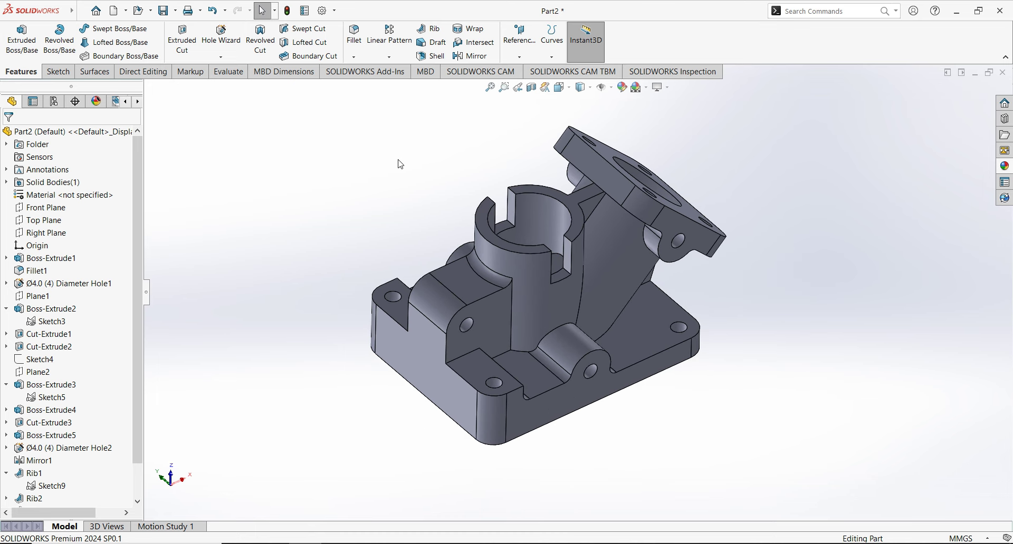
pyautogui.click(1004, 166)
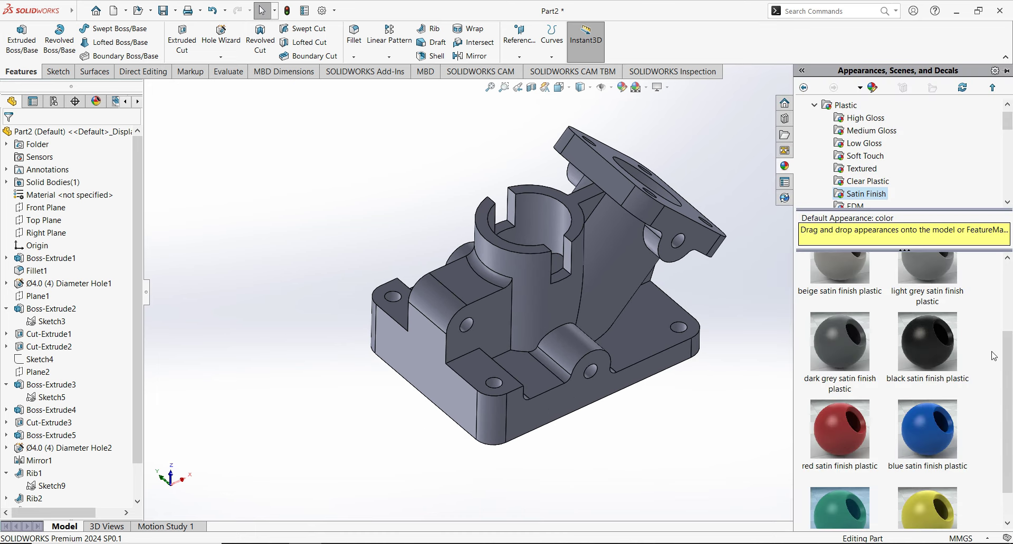
pyautogui.scroll(-1, 865, 479)
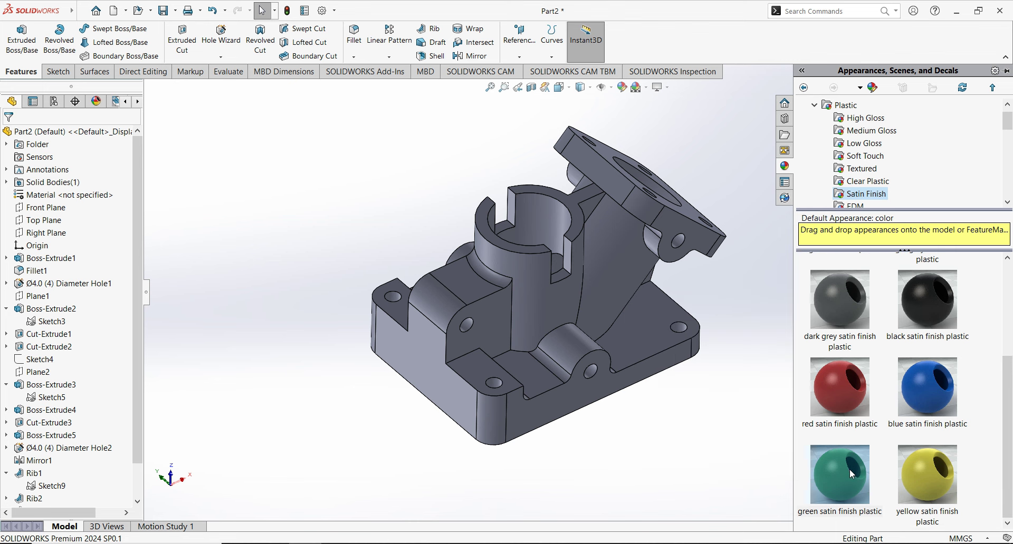
pyautogui.moveTo(849, 469); pyautogui.dragTo(600, 288)
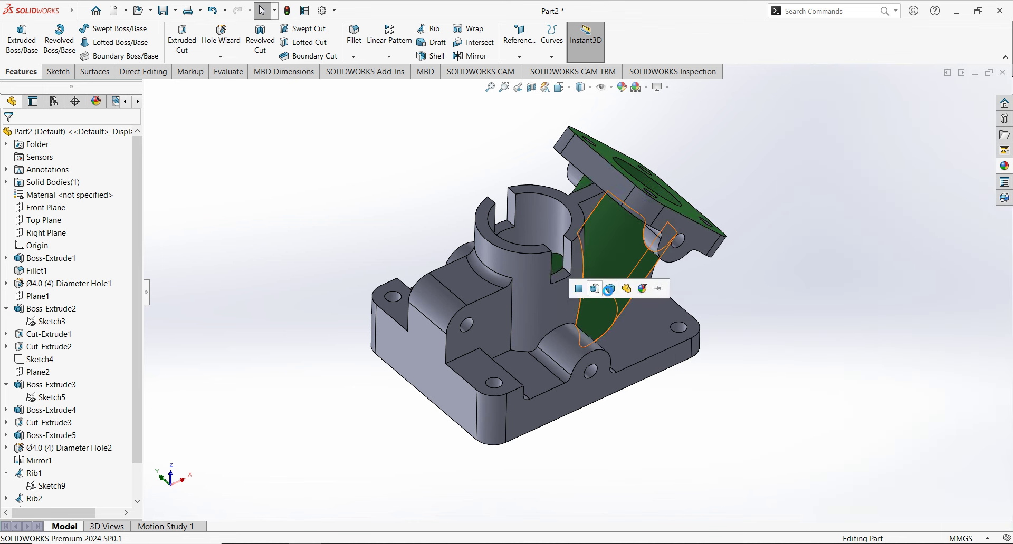
pyautogui.click(610, 289)
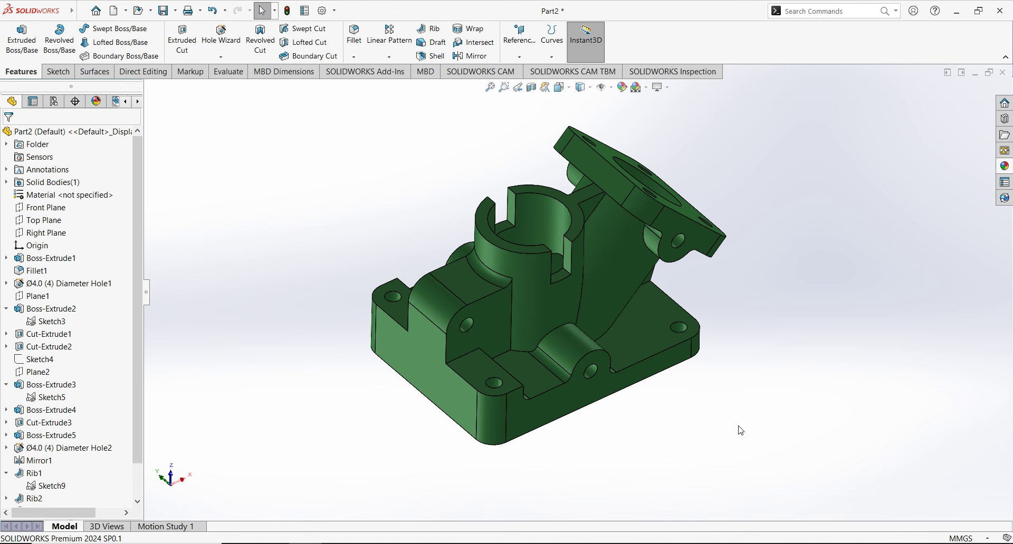
pyautogui.press('Left')
pyautogui.press('Left')
pyautogui.press('Left')
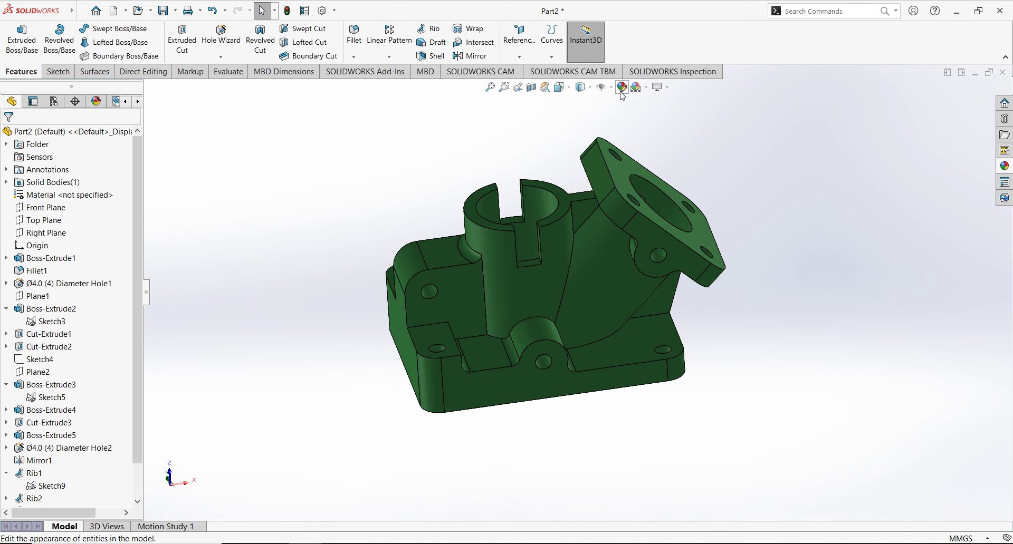
# - Change the scene background to Plain White
pyautogui.click(658, 87)
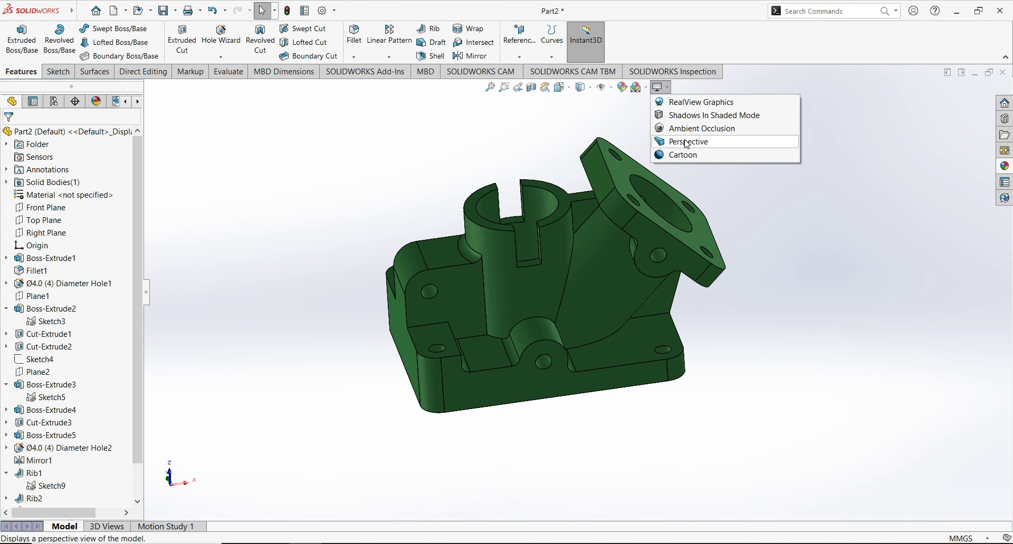
pyautogui.click(581, 87)
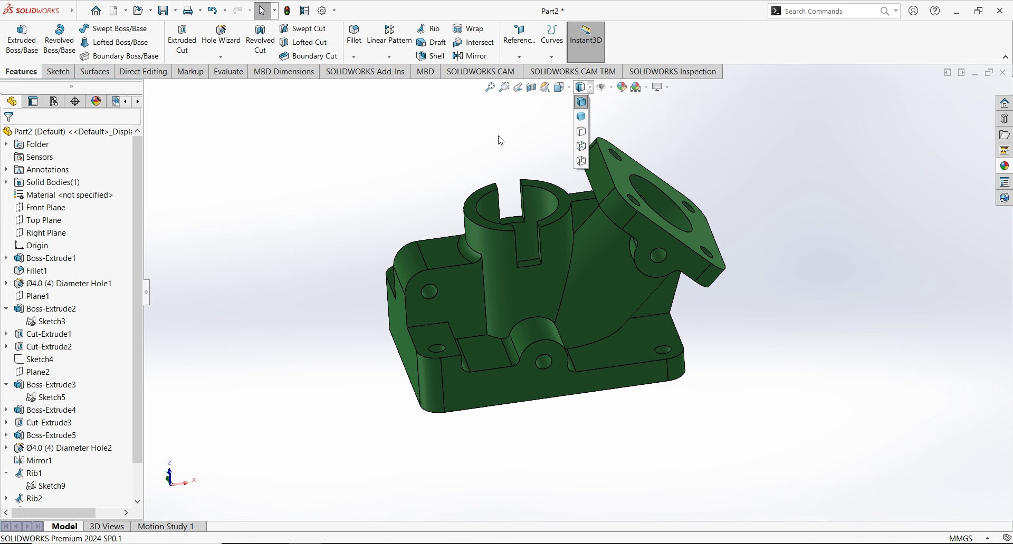
pyautogui.click(611, 89)
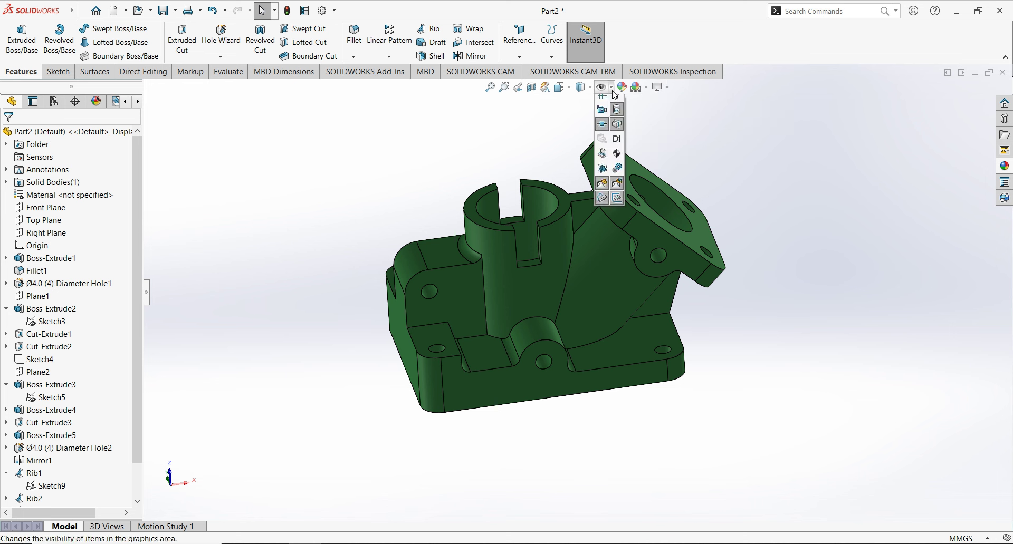
pyautogui.click(649, 91)
pyautogui.click(686, 143)
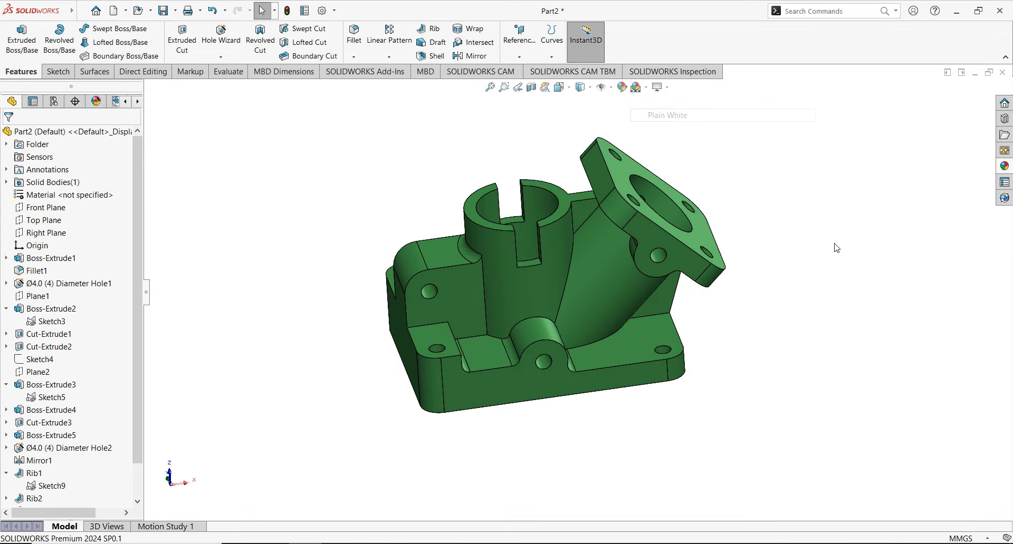
# - Rotate the green bracket through several views to inspect the finished part
pyautogui.hotkey('ctrl', '7')
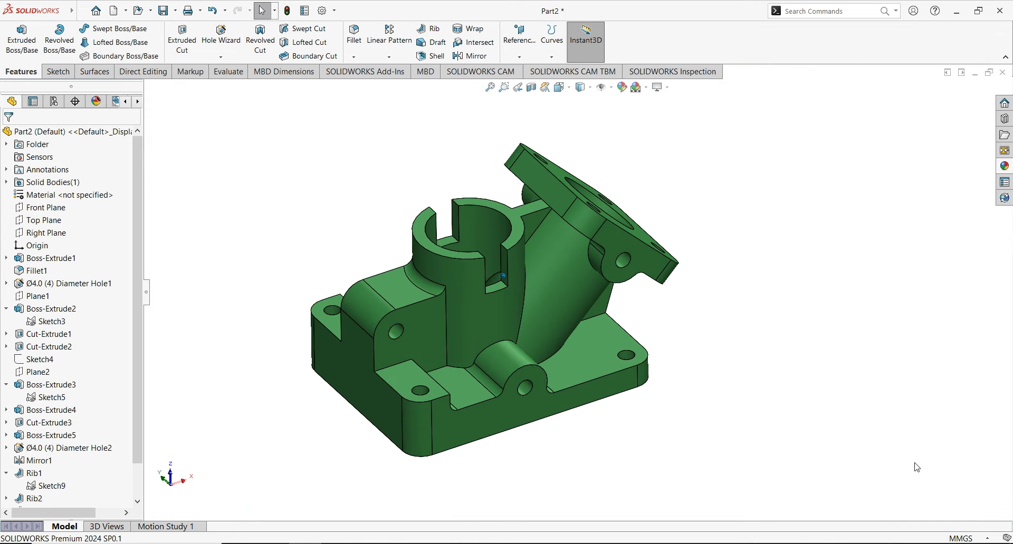
pyautogui.press('Left')
pyautogui.press('Left')
pyautogui.press('Left')
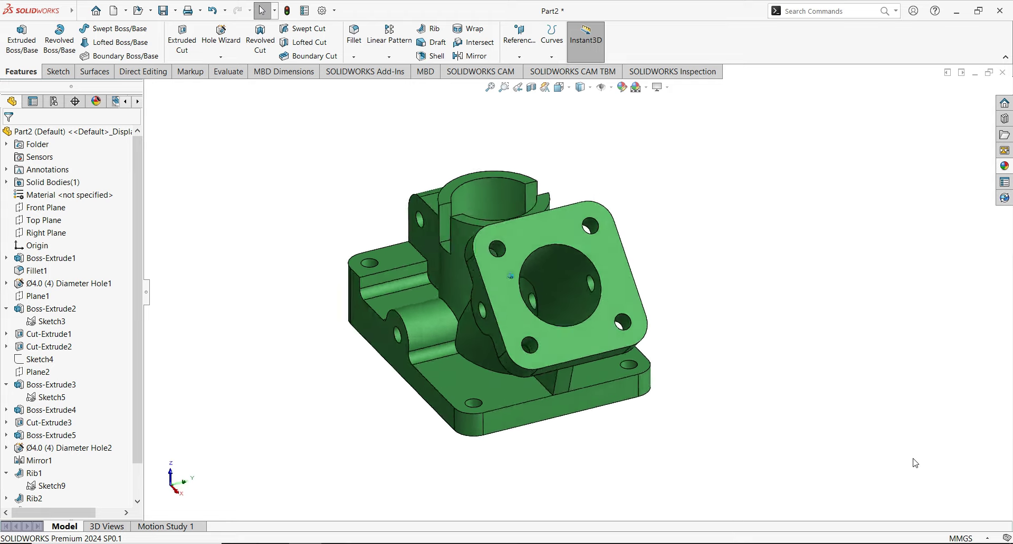
pyautogui.press('Left')
pyautogui.press('Left')
pyautogui.press('Left')
pyautogui.press('Left')
pyautogui.press('Left')
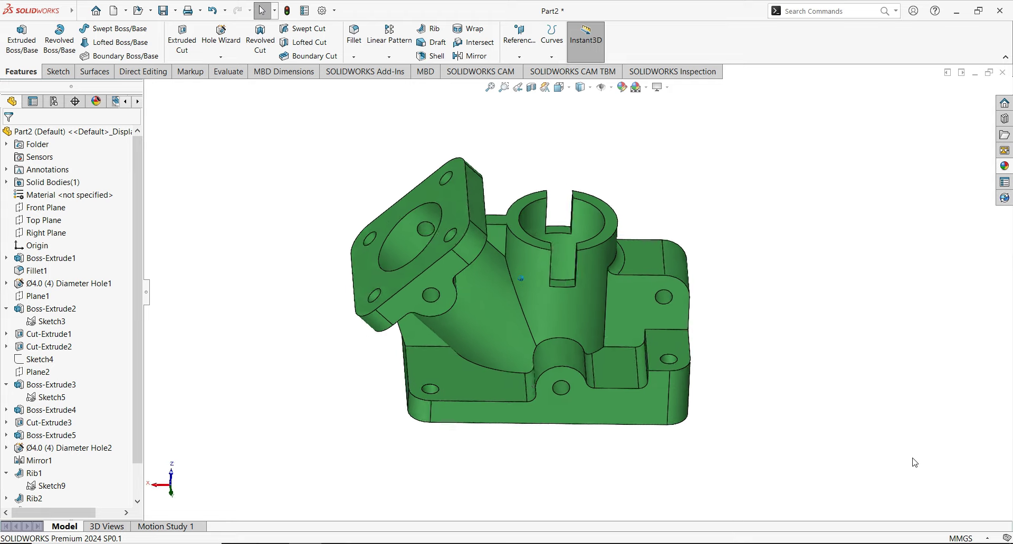
pyautogui.press('Left')
pyautogui.press('Left')
pyautogui.press('Left')
pyautogui.press('Left')
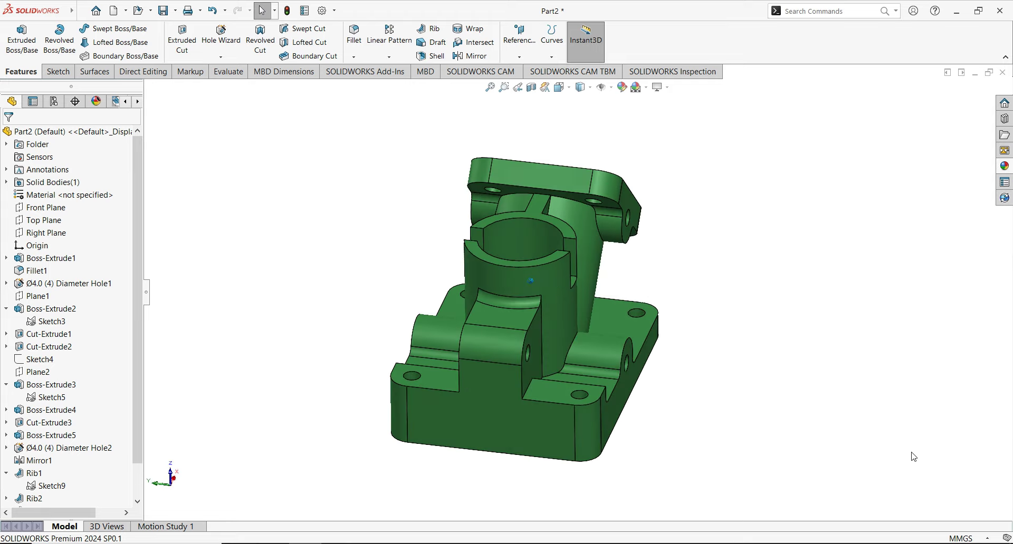
pyautogui.press('Left')
pyautogui.press('Left')
pyautogui.press('Left')
pyautogui.press('Left')
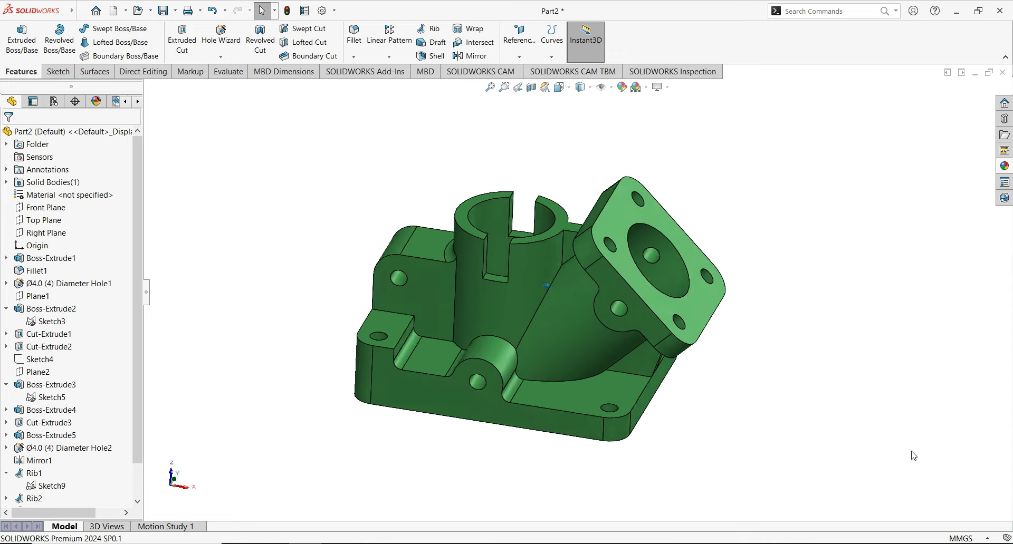
pyautogui.press('Left')
pyautogui.press('Left')
pyautogui.press('Left')
pyautogui.press('Left')
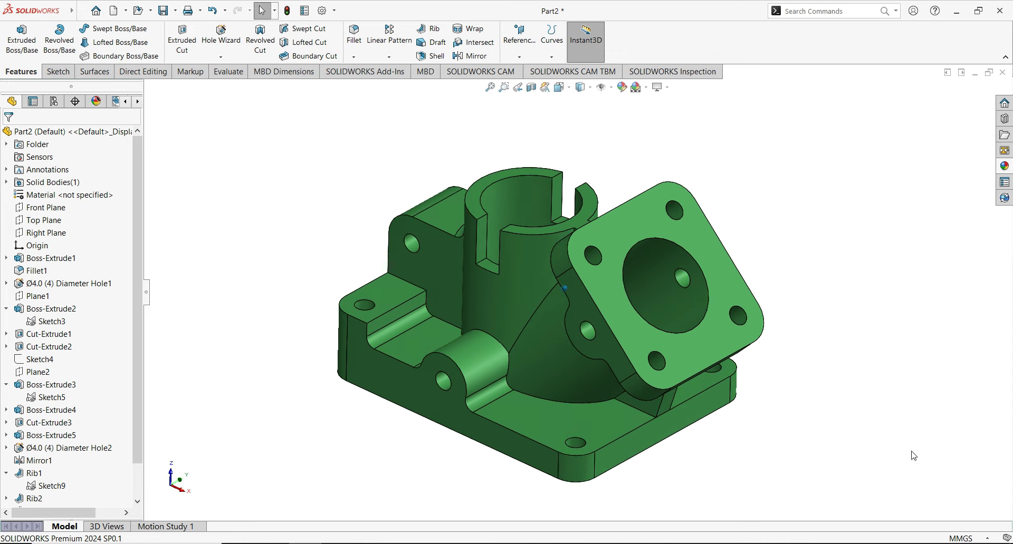
pyautogui.press('Left')
pyautogui.press('Left')
pyautogui.press('Left')
pyautogui.press('Left')
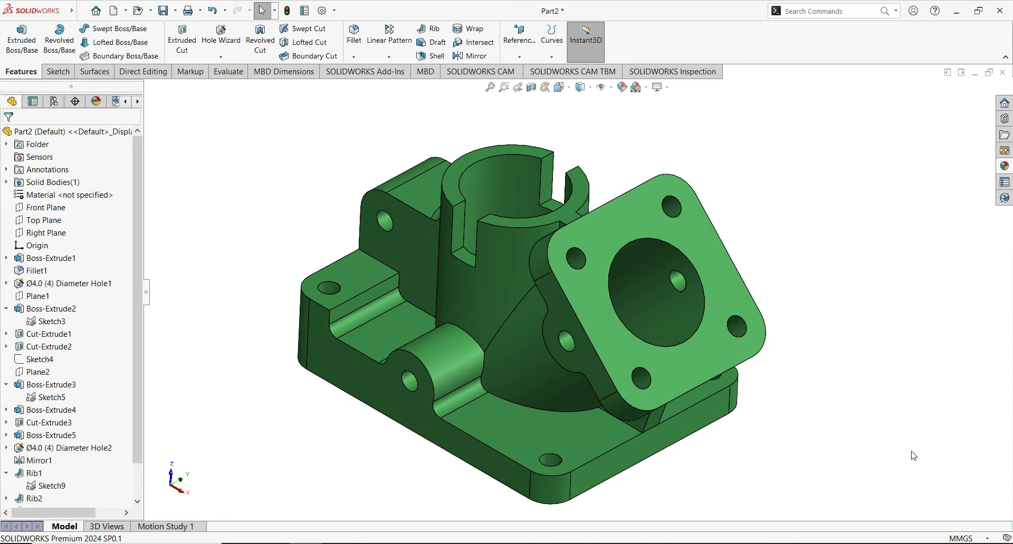